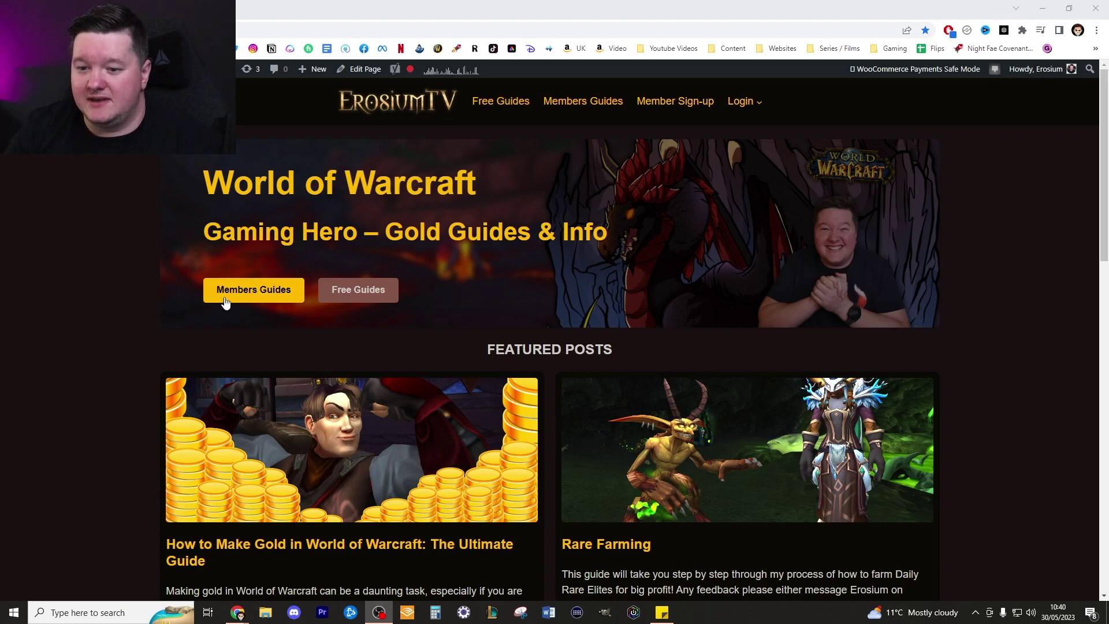
- Compare the two versions of the ErosiumTV homepage, examining their headers, banners and guide listings
scroll(600, 222, "down", 1)
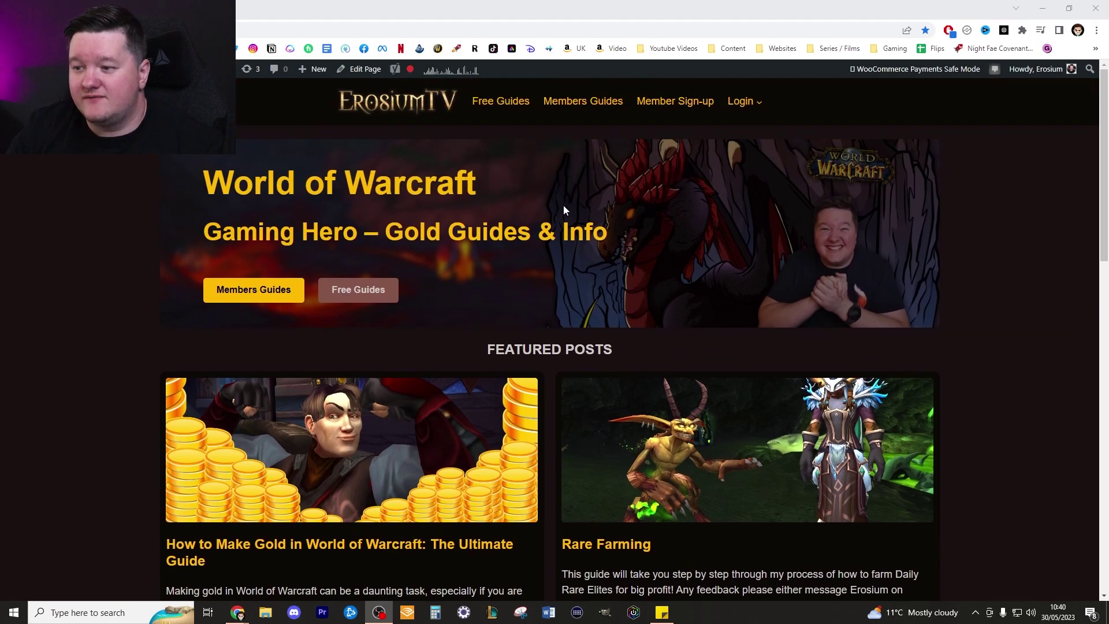
scroll(563, 206, "down", 9)
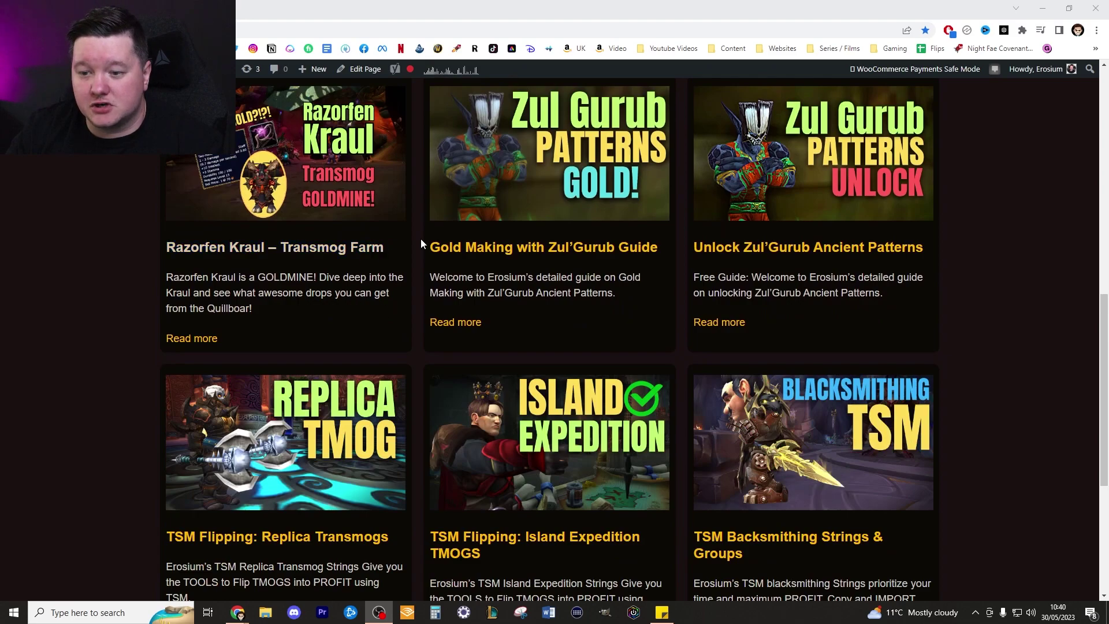
scroll(661, 302, "up", 10)
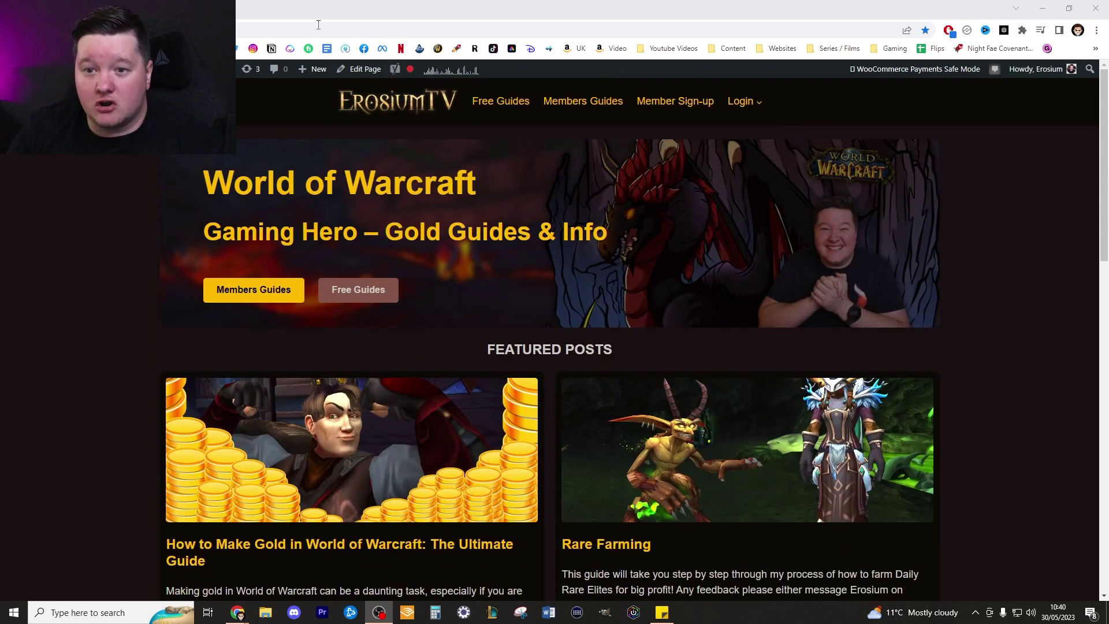
left_click(247, 5)
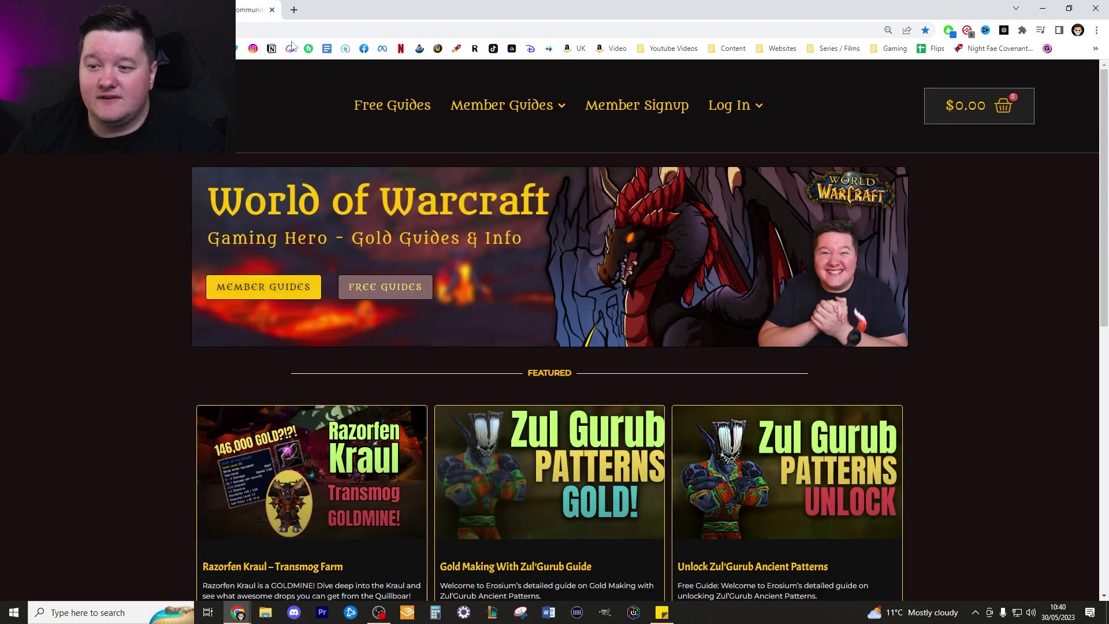
scroll(283, 133, "down", 1)
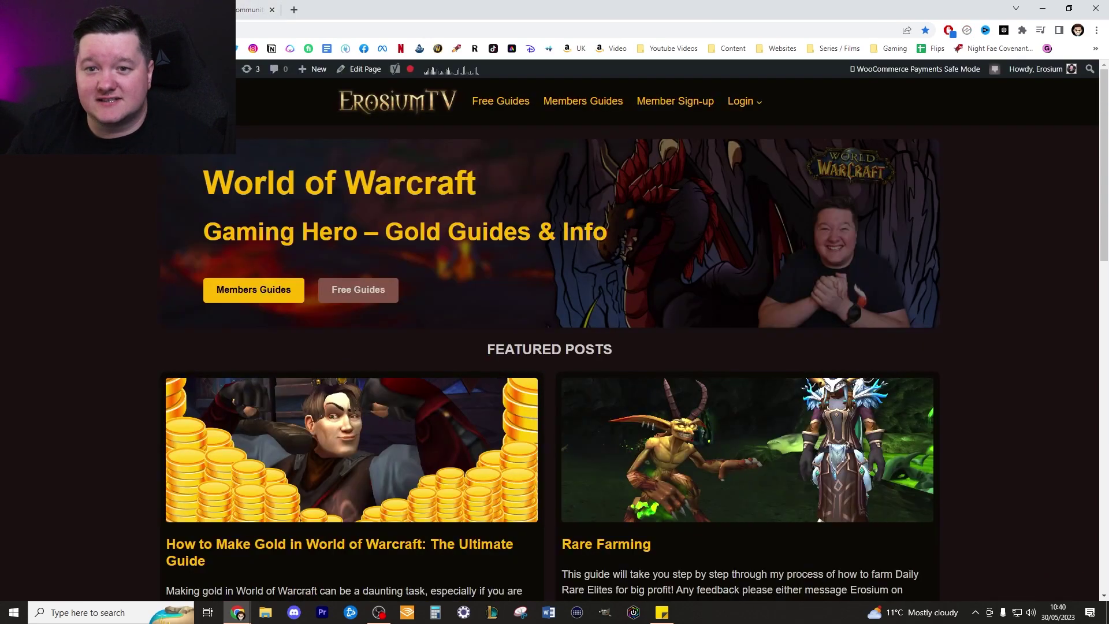
key("ctrl+Tab")
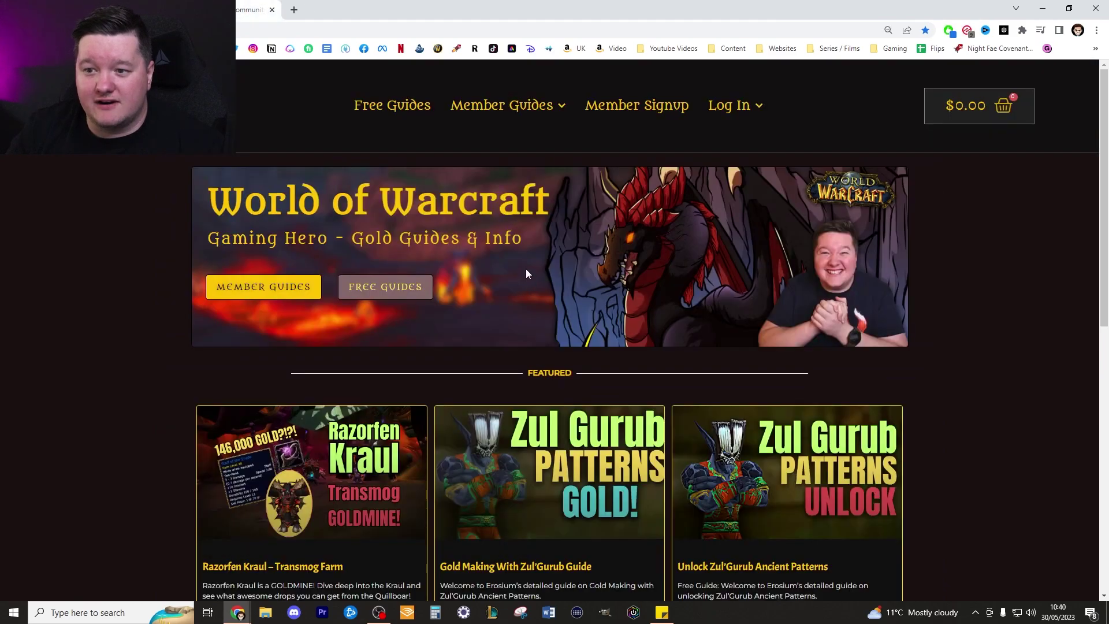
scroll(645, 237, "down", 3)
scroll(693, 226, "up", 2)
scroll(758, 210, "down", 8)
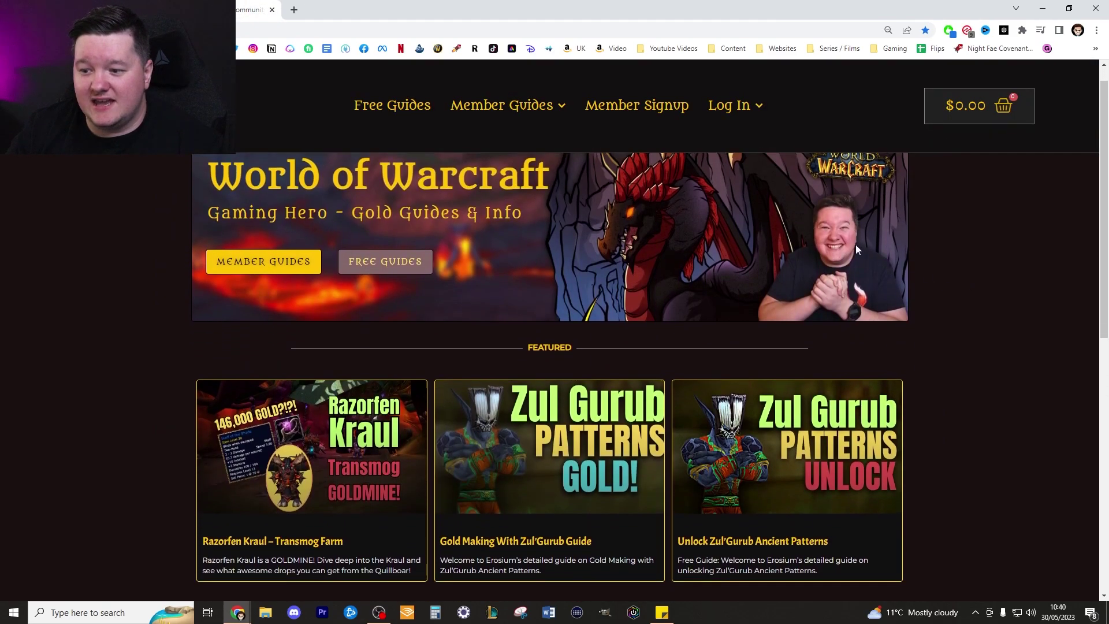
scroll(938, 306, "up", 10)
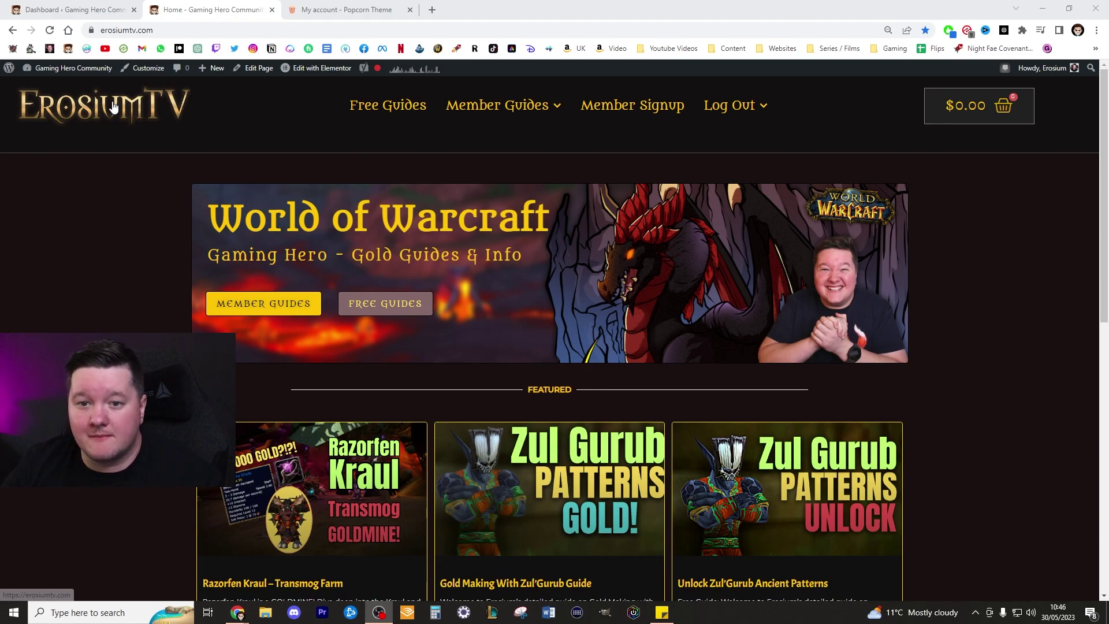
- Open the admin dashboard of the erosiumtv.com site and go through its list of installed plugins
mouse_move(87, 69)
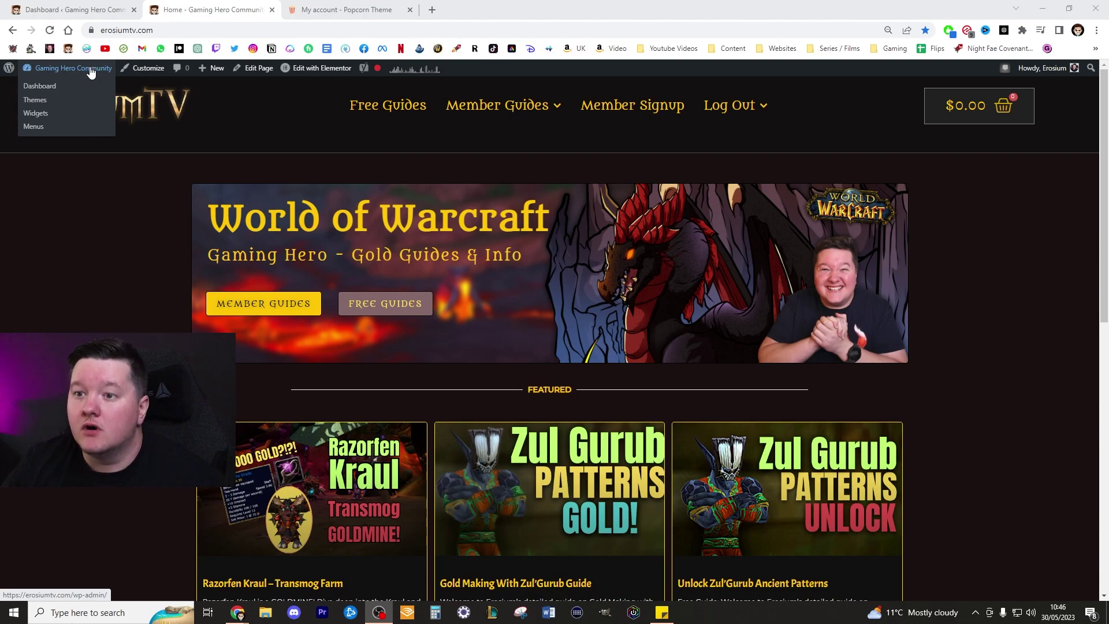
left_click(91, 71)
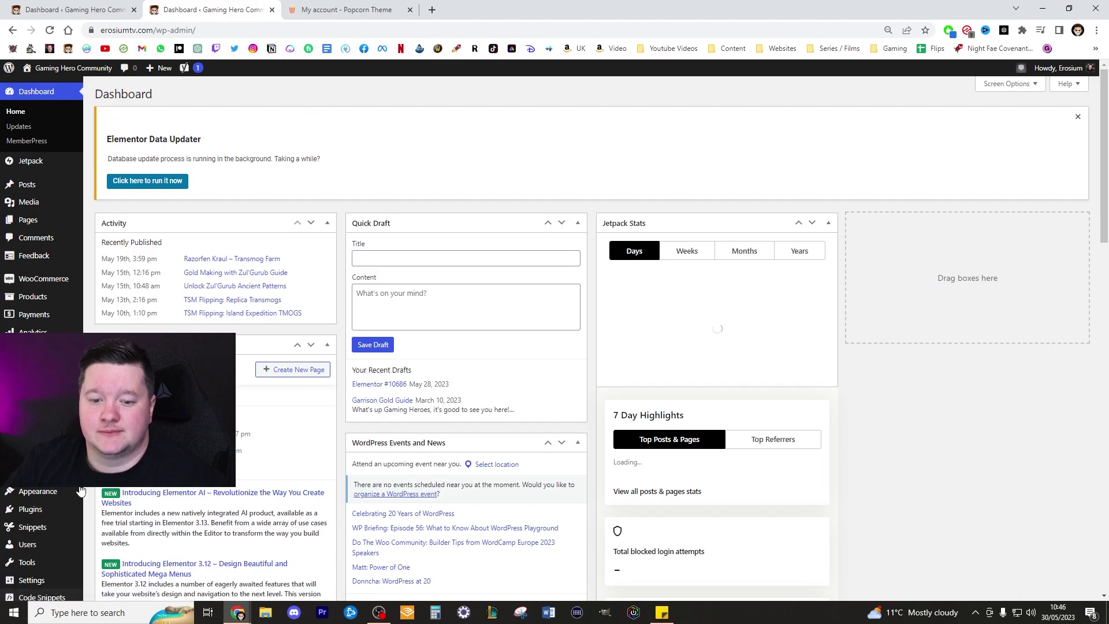
left_click(60, 509)
scroll(60, 508, "down", 1)
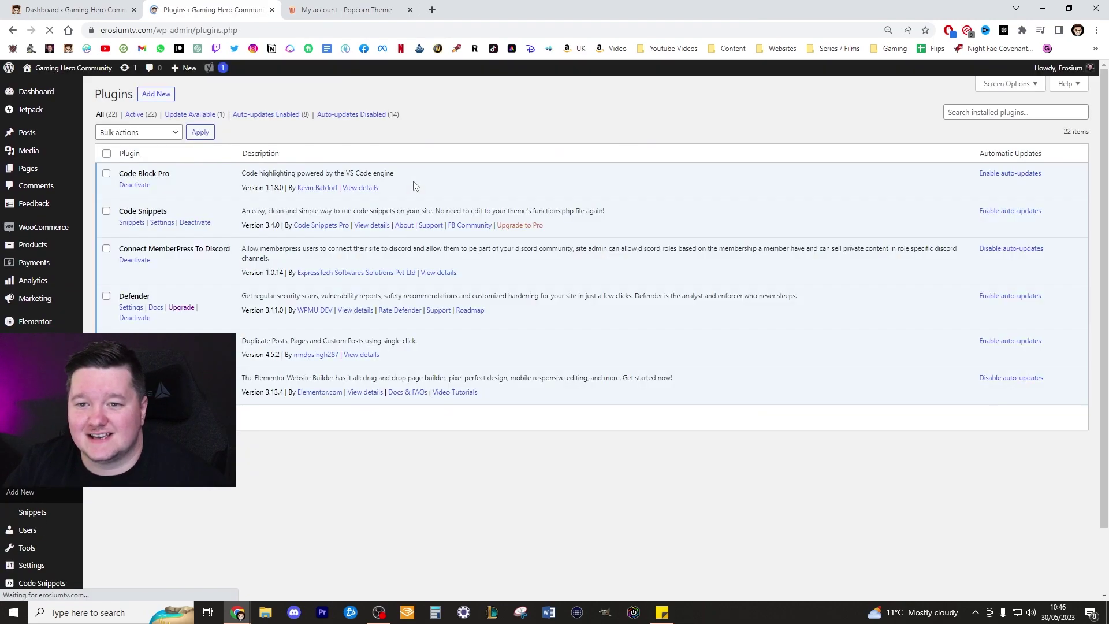
scroll(414, 191, "down", 4)
scroll(413, 217, "up", 5)
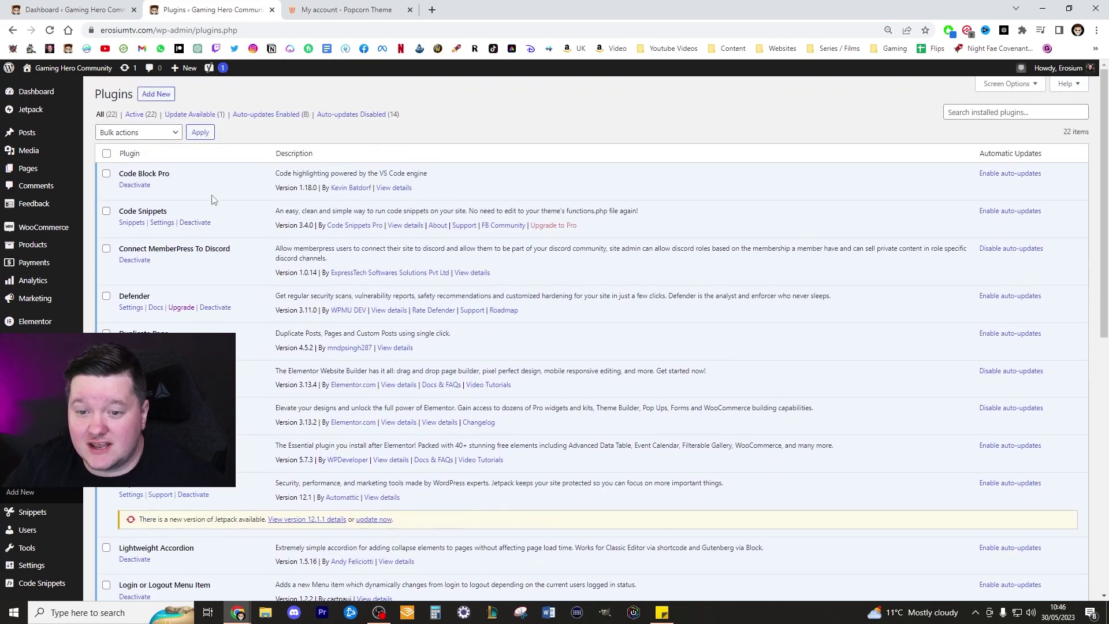
- Filter the installed plugins by "elementor" and select every match for a bulk action
left_click(980, 113)
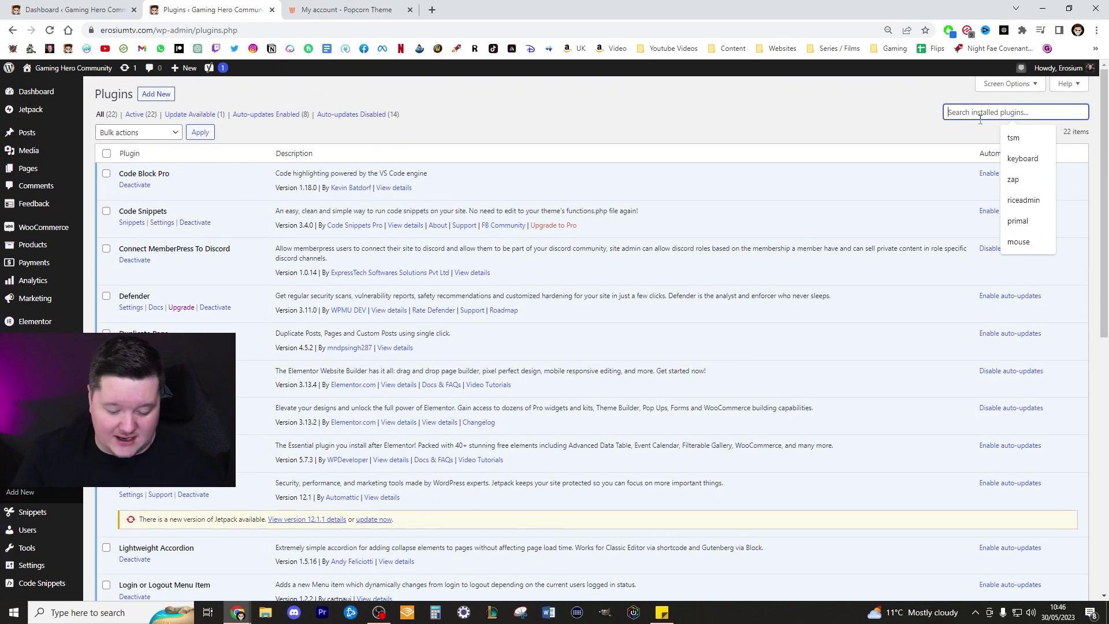
type("elementor")
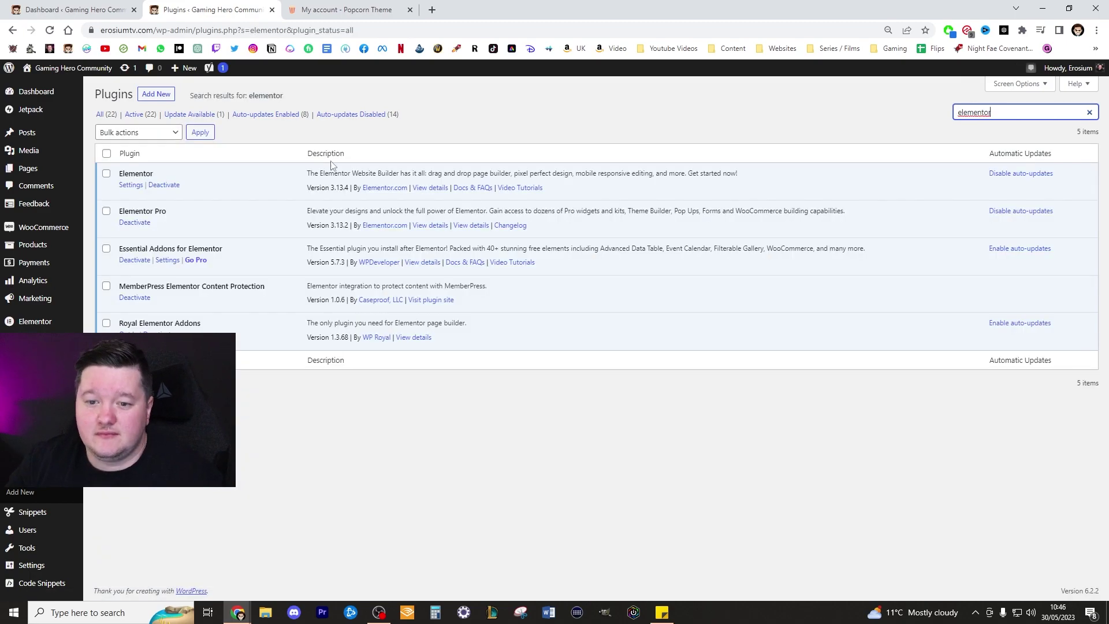
left_click(107, 153)
left_click(155, 133)
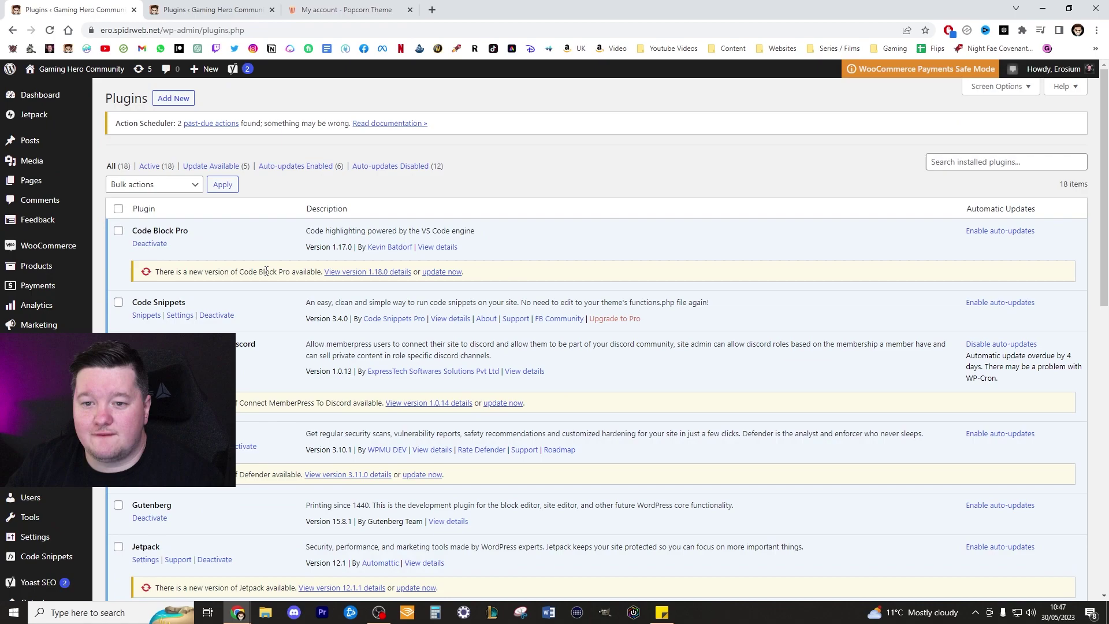
- Switch to the Popcorn Theme account page and download the Popcorn 2 theme package
scroll(283, 269, "down", 2)
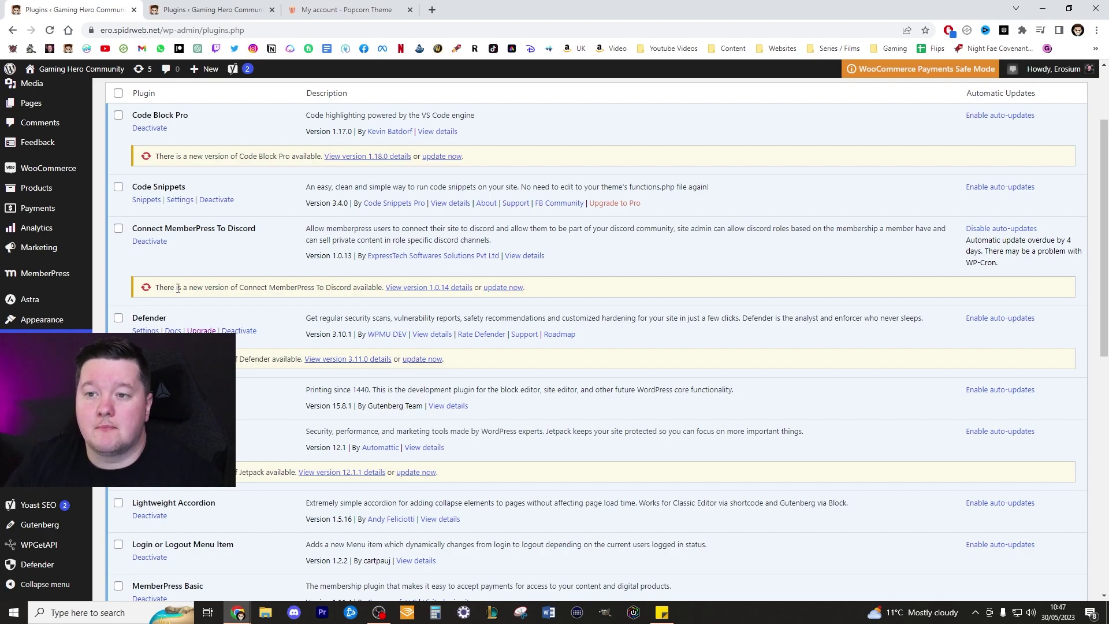
left_click(378, 6)
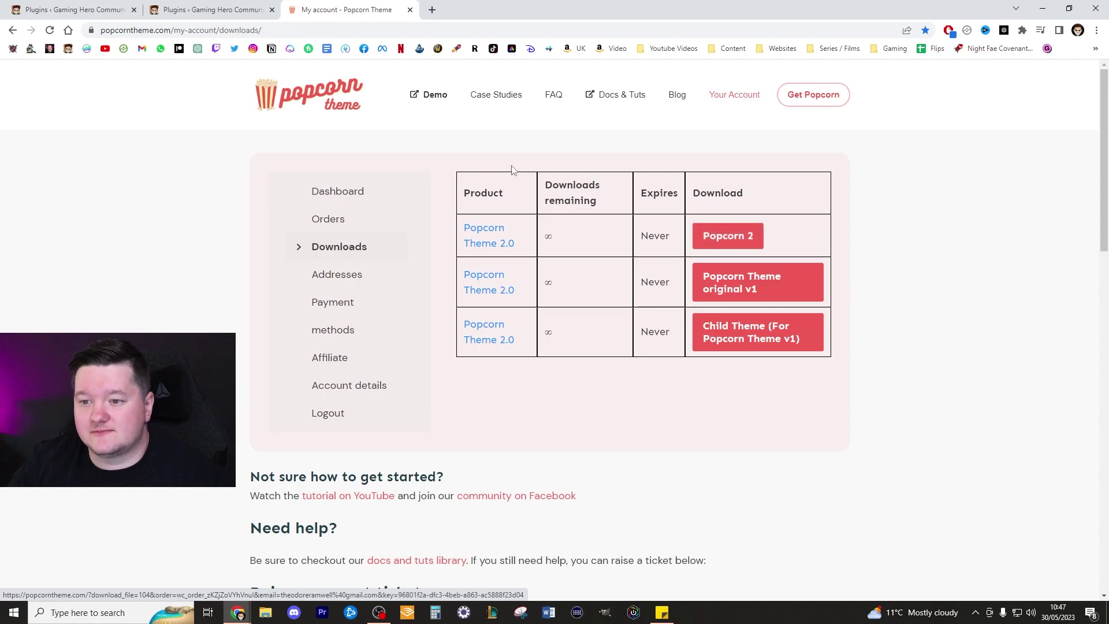
left_click(716, 240)
scroll(404, 283, "down", 3)
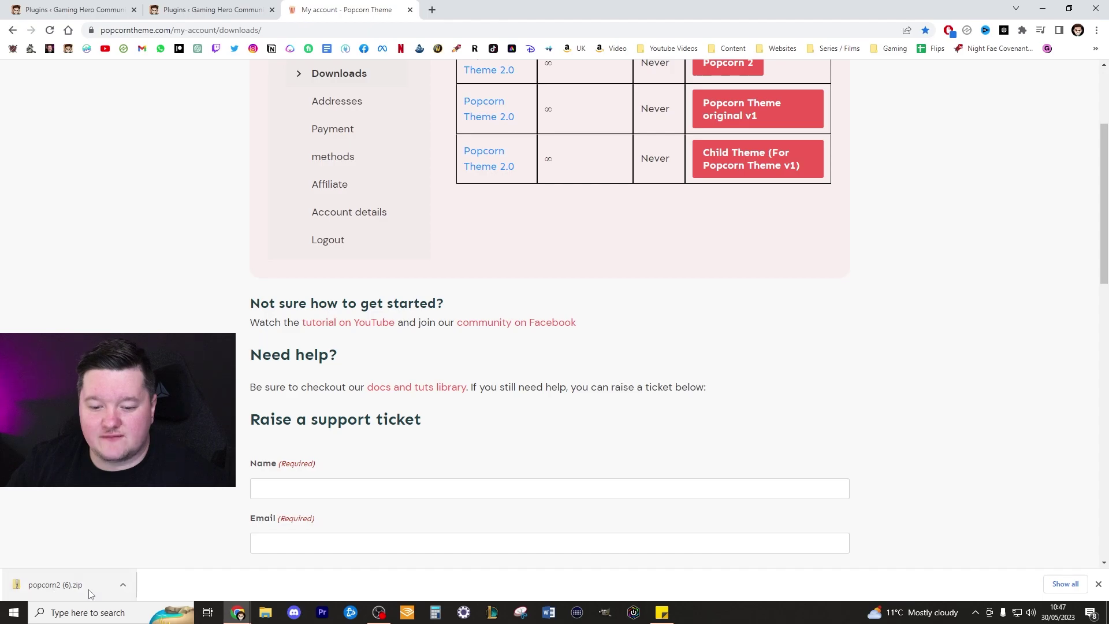
- Return to the ero.spidrweb.net admin and install a new theme by uploading popcorn2 (6).zip
left_click(122, 5)
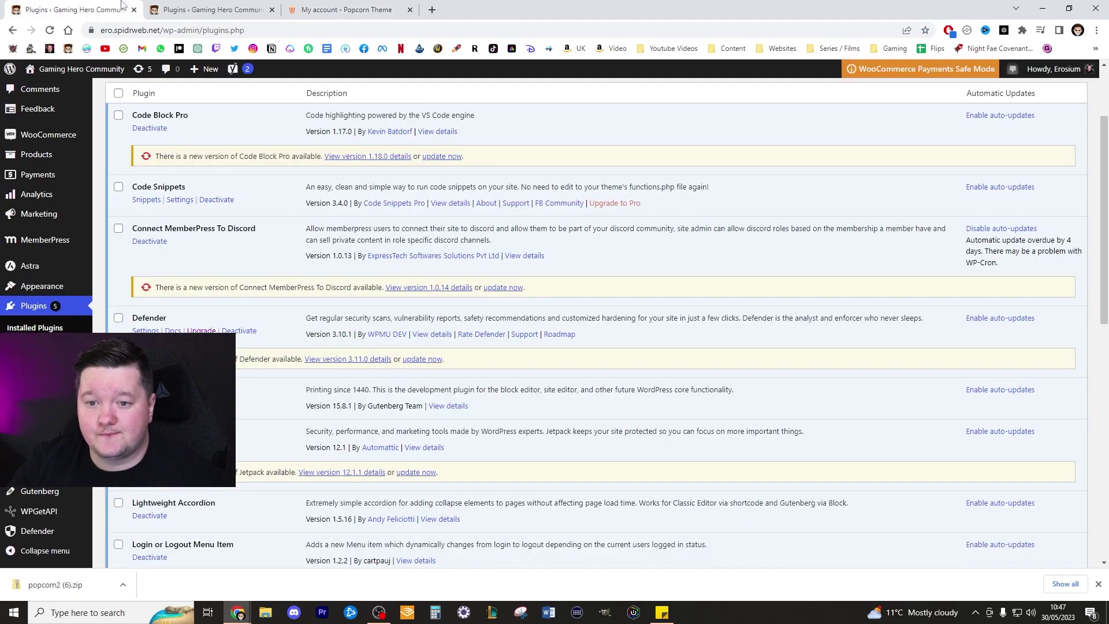
scroll(64, 329, "up", 2)
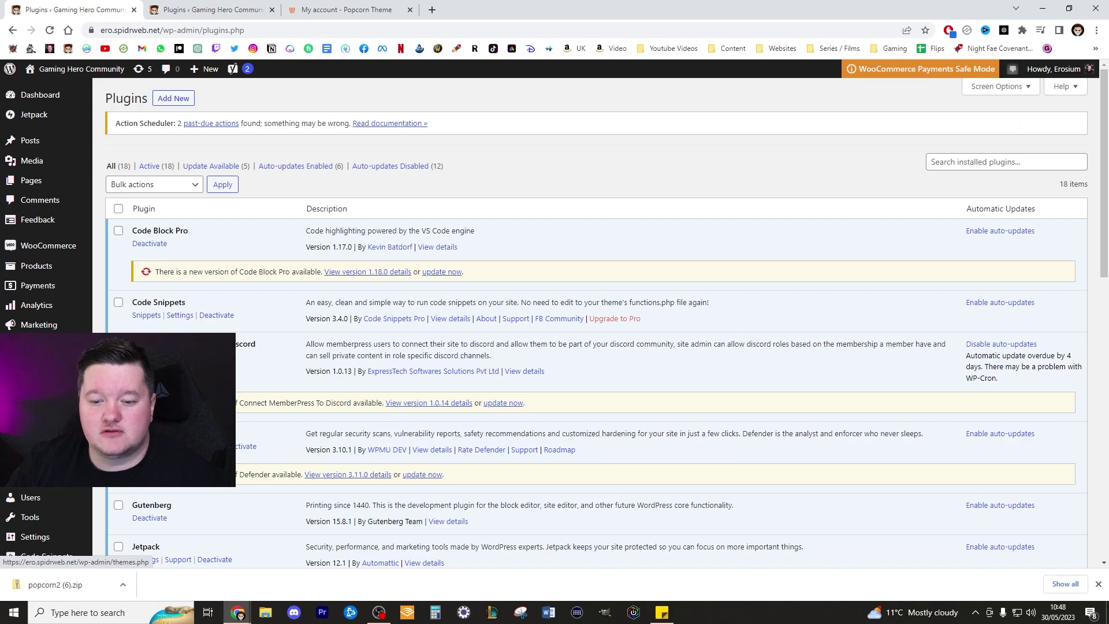
left_click(35, 344)
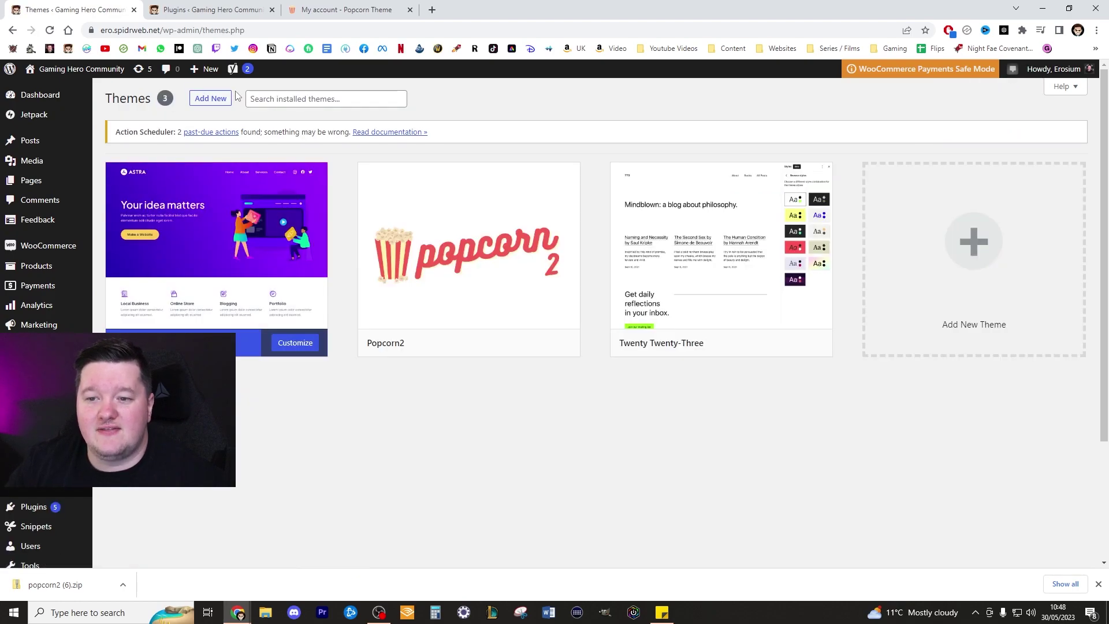
left_click(211, 100)
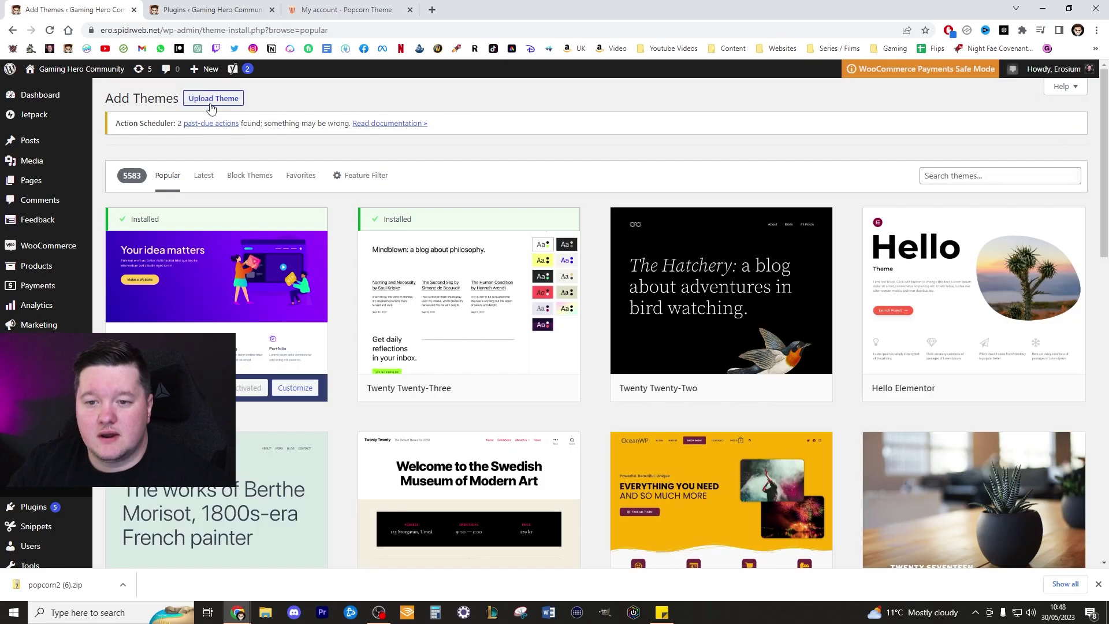
left_click(211, 103)
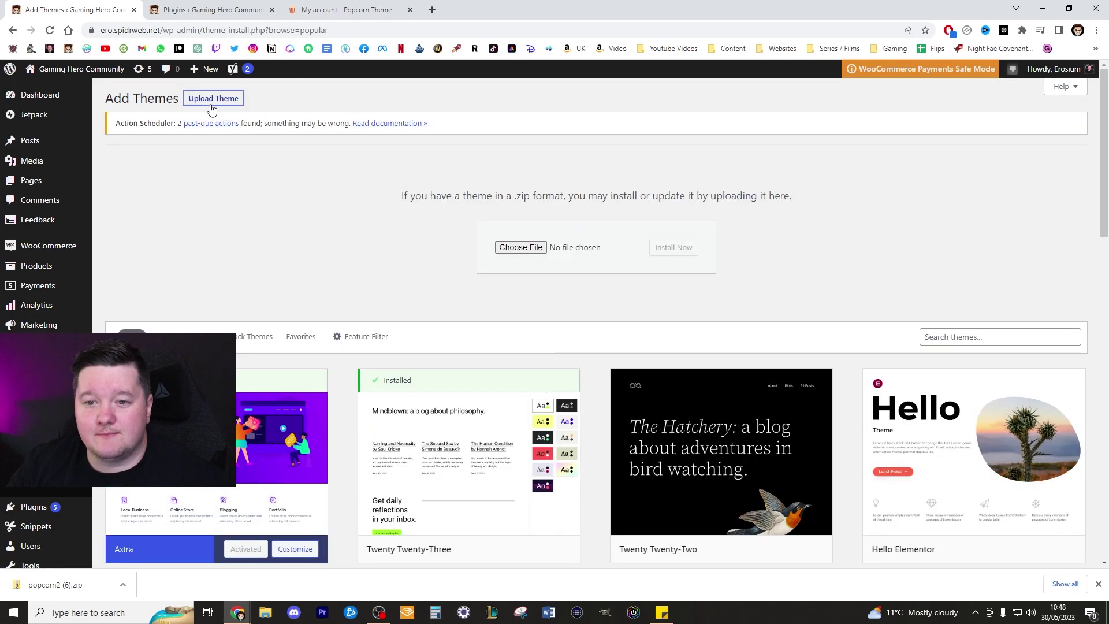
left_click_drag(64, 584, 534, 252)
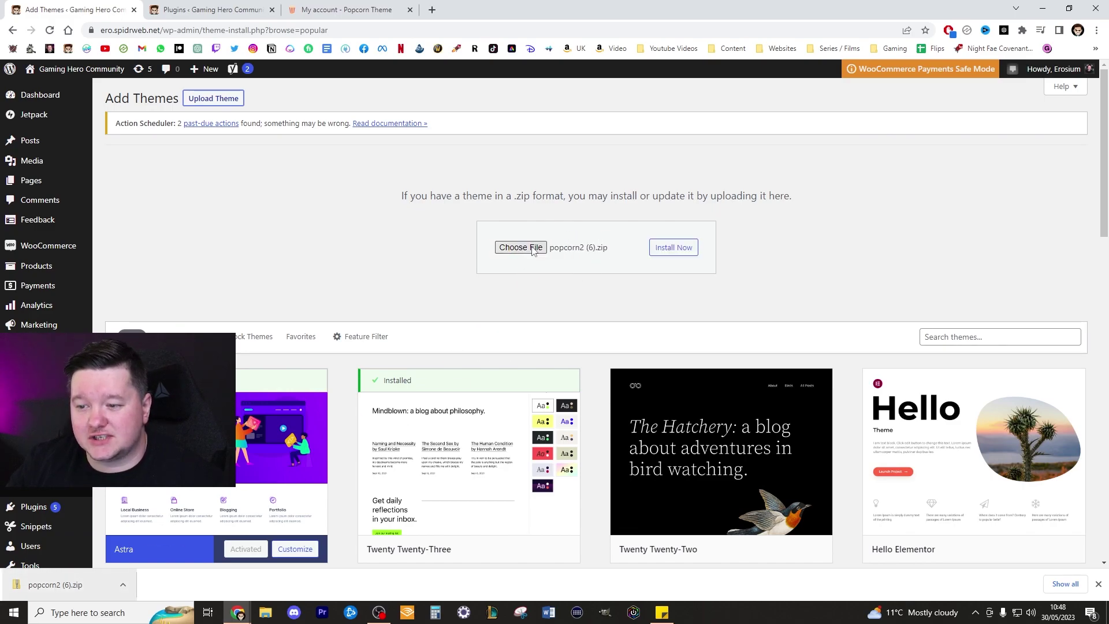
left_click(689, 248)
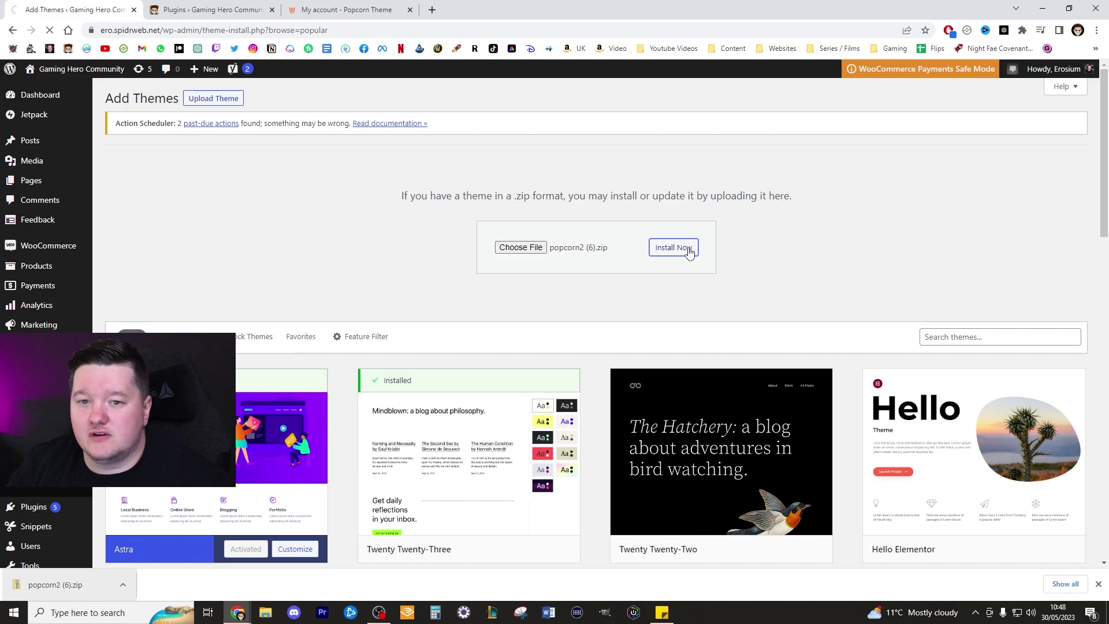
- Finish the theme upload and make Popcorn2 the active theme of the site
scroll(199, 191, "up", 3)
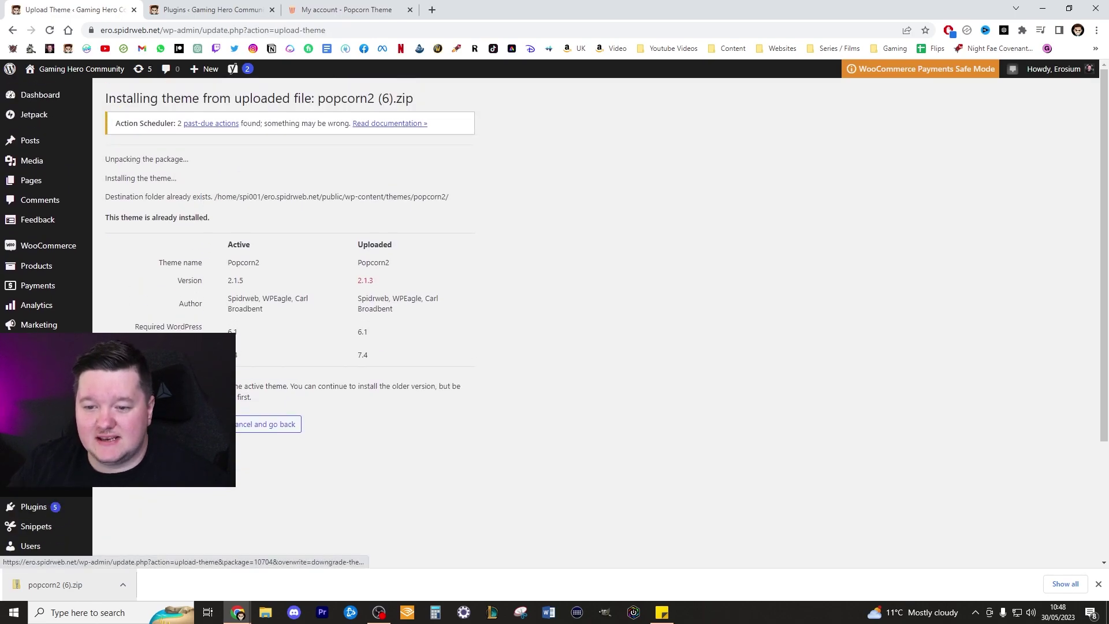
left_click(165, 424)
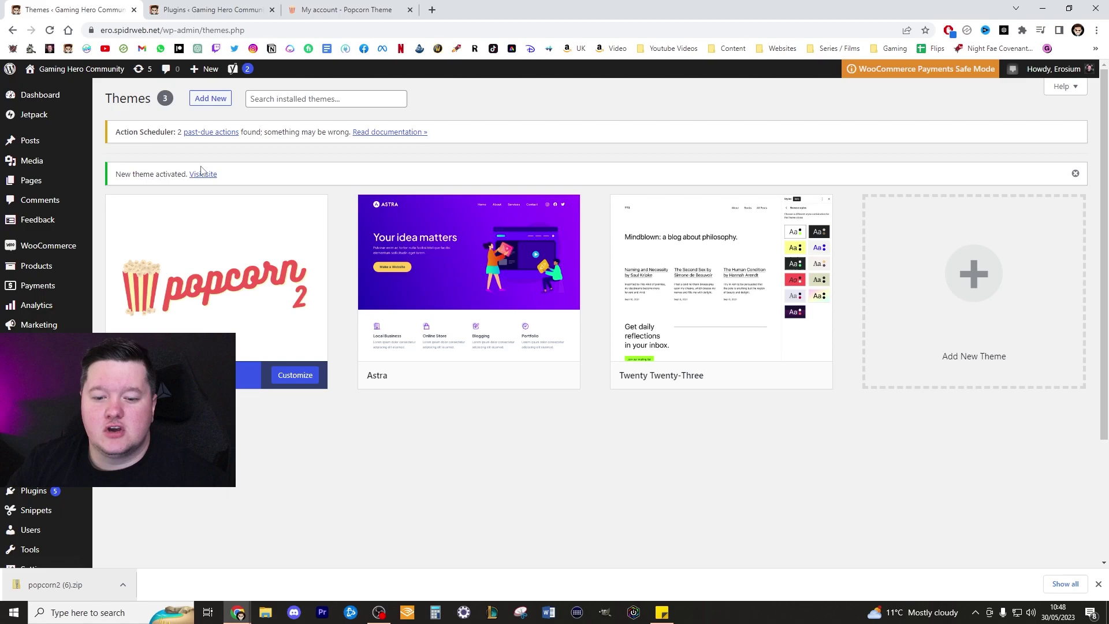
scroll(188, 178, "down", 3)
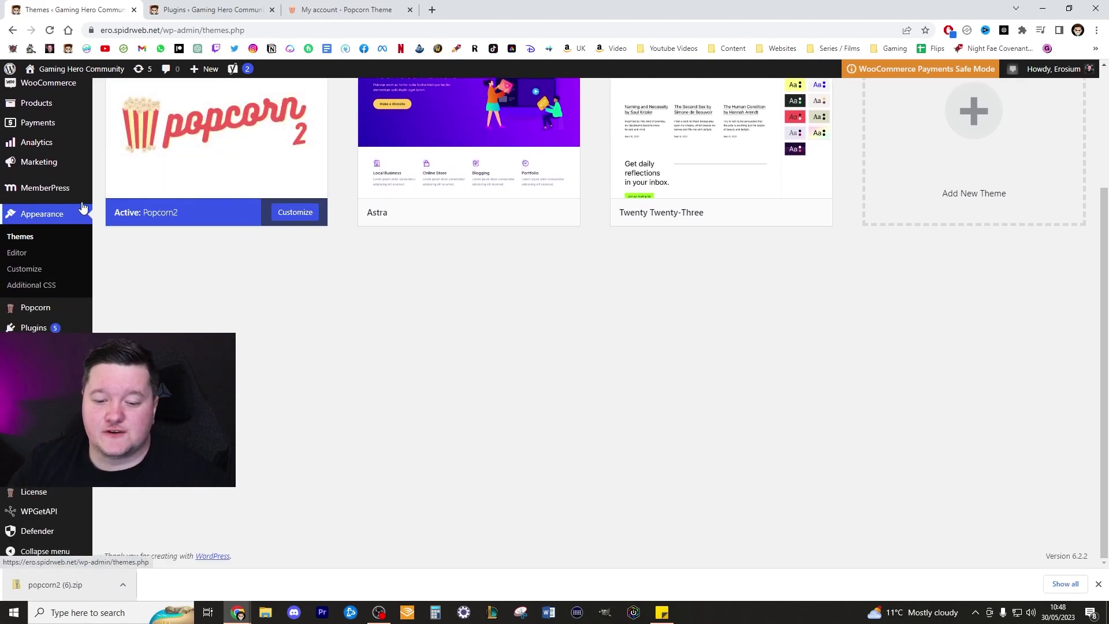
- Look through the site's installed plugins and open the Popcorn2 theme's license page
mouse_move(35, 471)
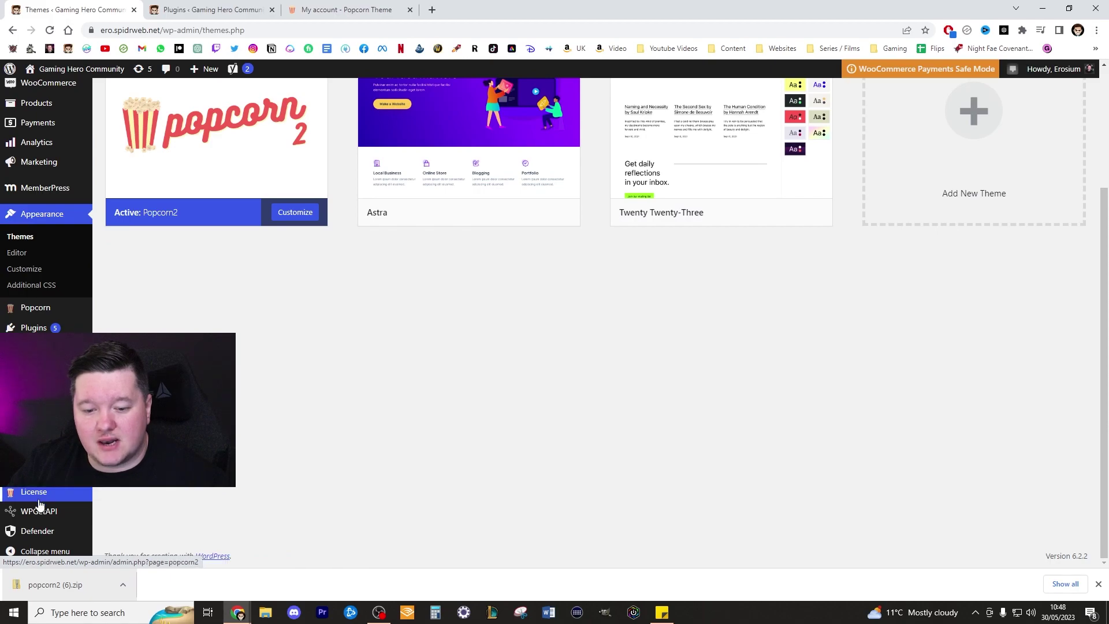
left_click(35, 327)
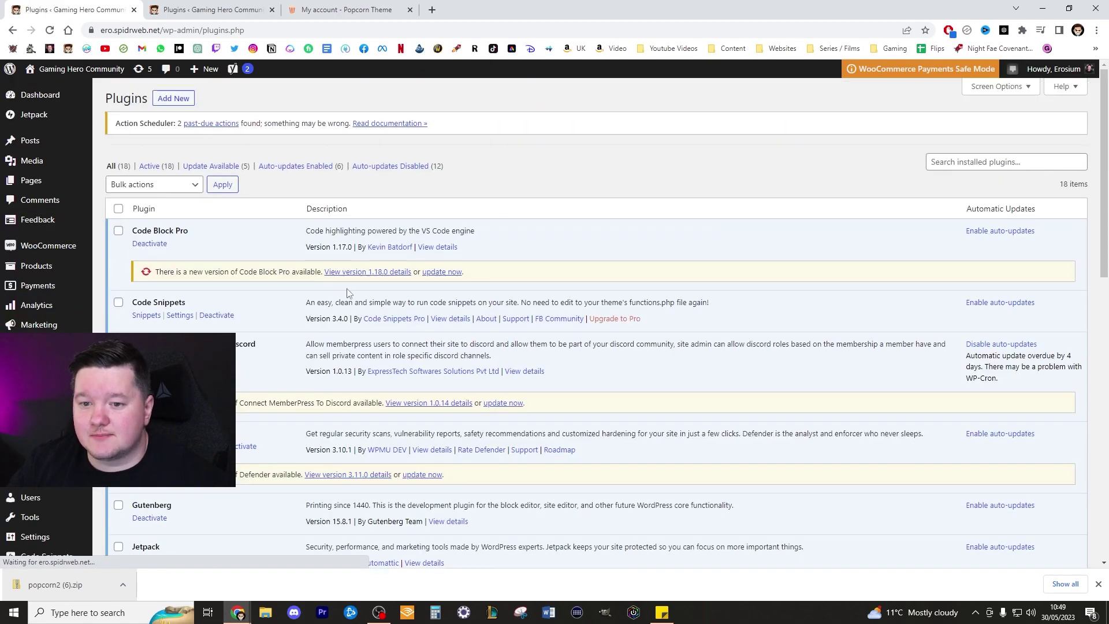
scroll(346, 294, "down", 3)
scroll(347, 293, "down", 2)
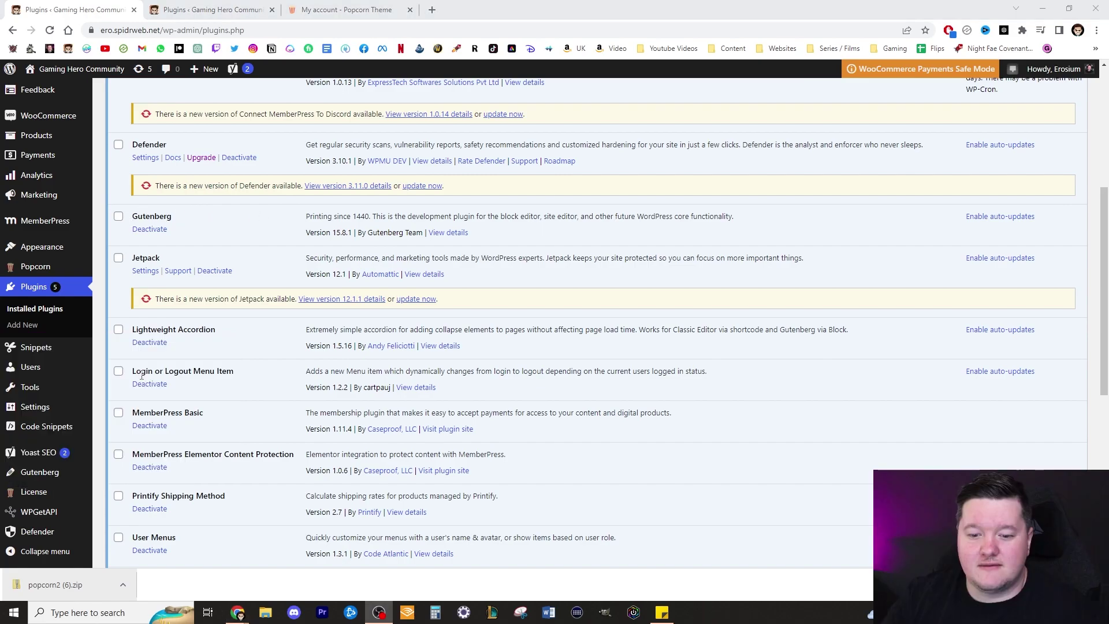
left_click(44, 492)
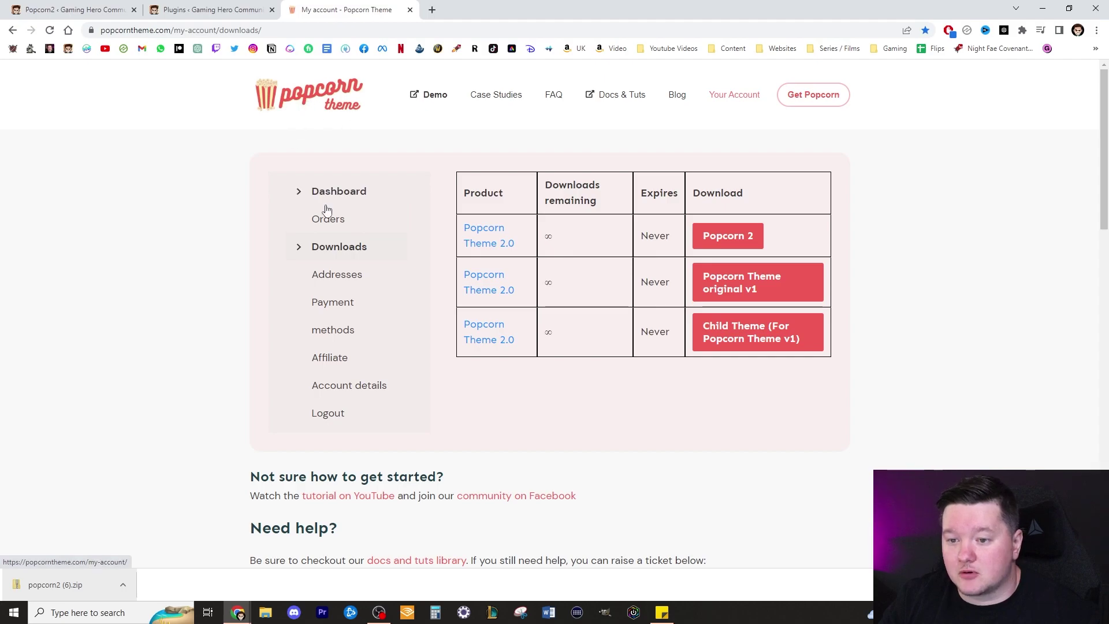
- Look up the product license code in the Popcorn Theme account's completed order, and return to the theme's license page
left_click(337, 223)
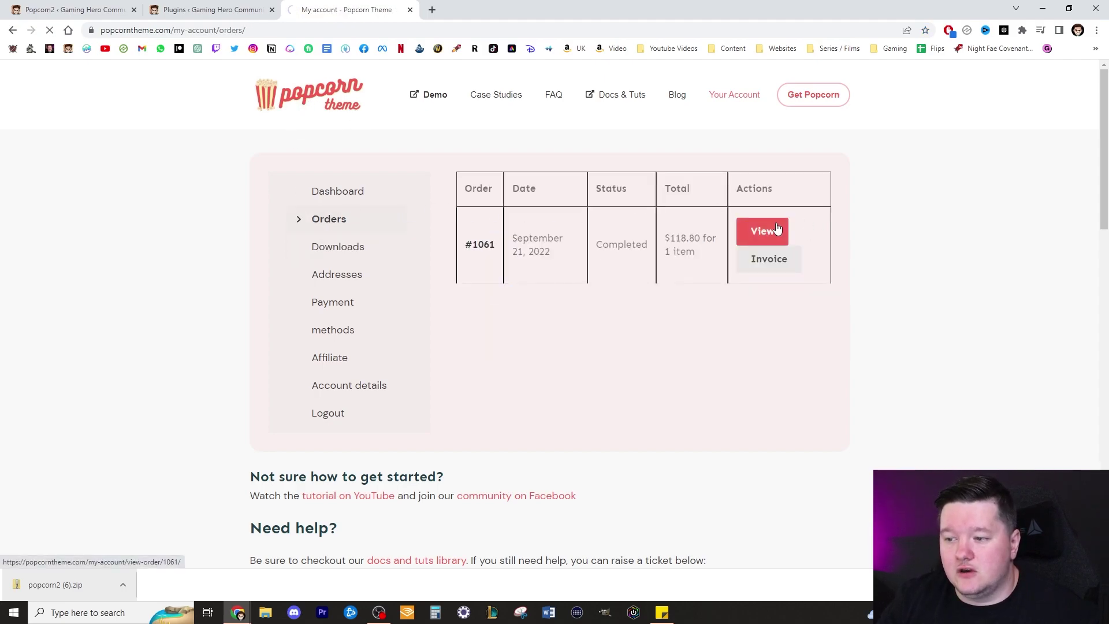
scroll(820, 248, "down", 5)
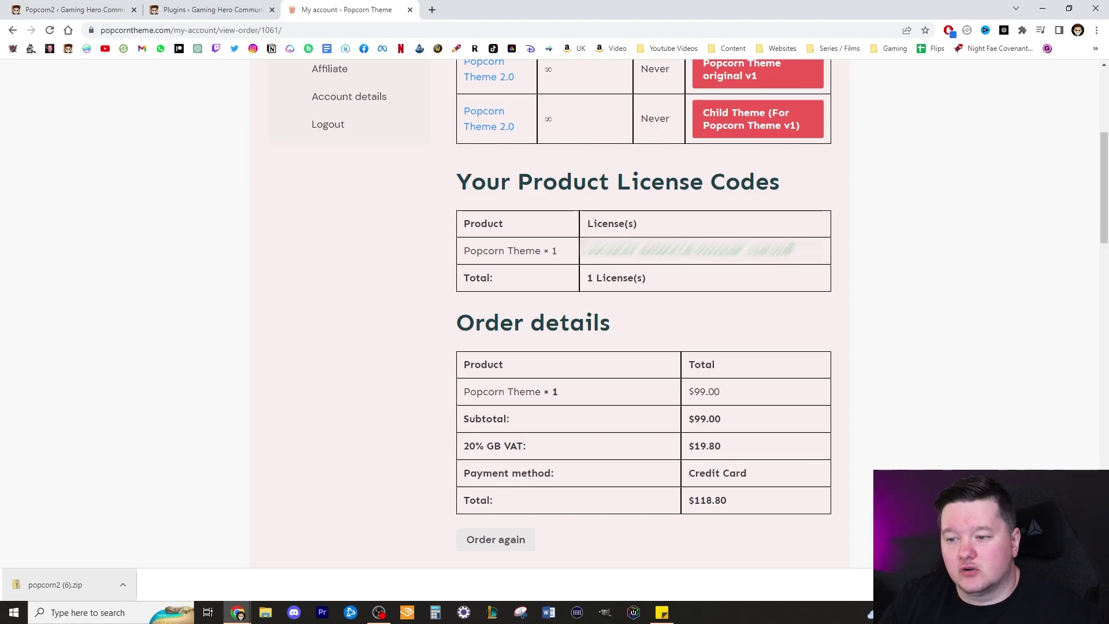
left_click(125, 10)
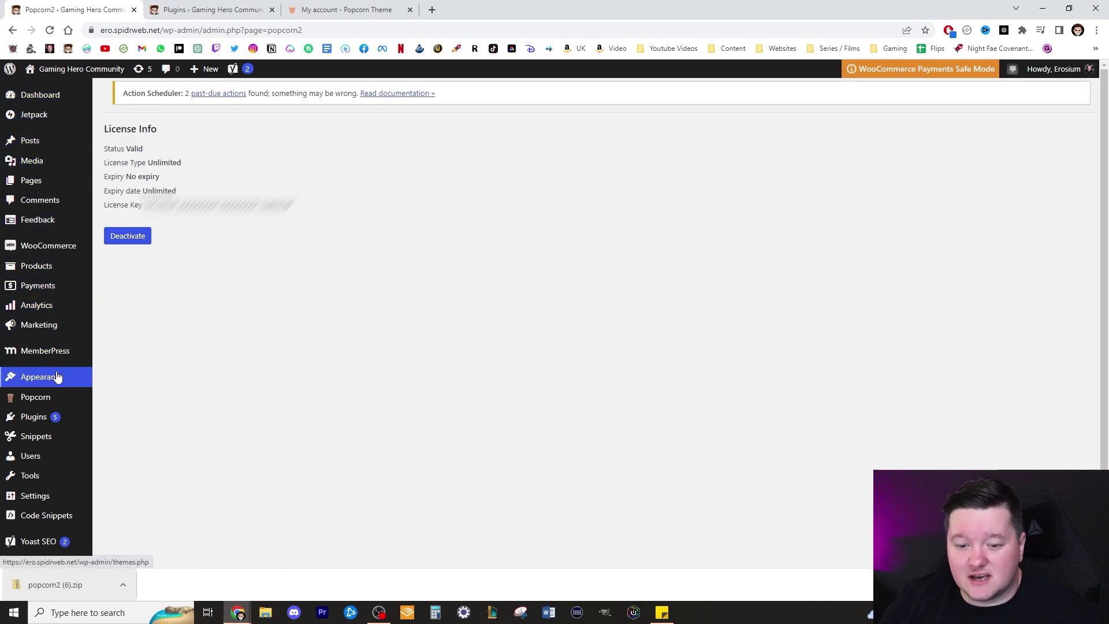
- Open the site's Themes page, and open the ero.spidrweb.net home page in the site editor
mouse_move(58, 391)
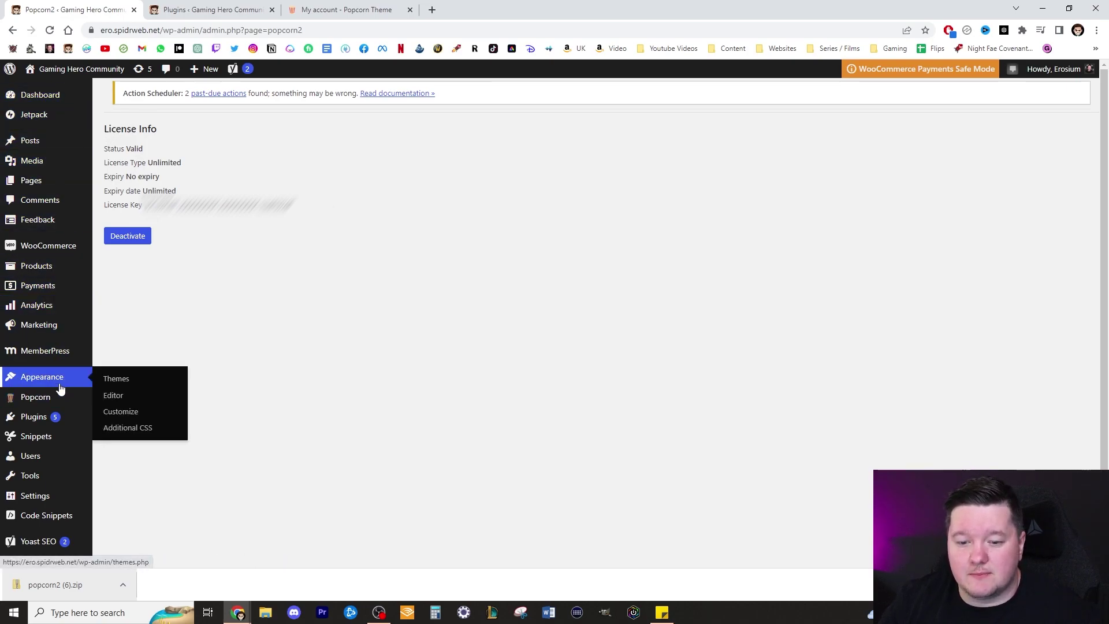
left_click(126, 382)
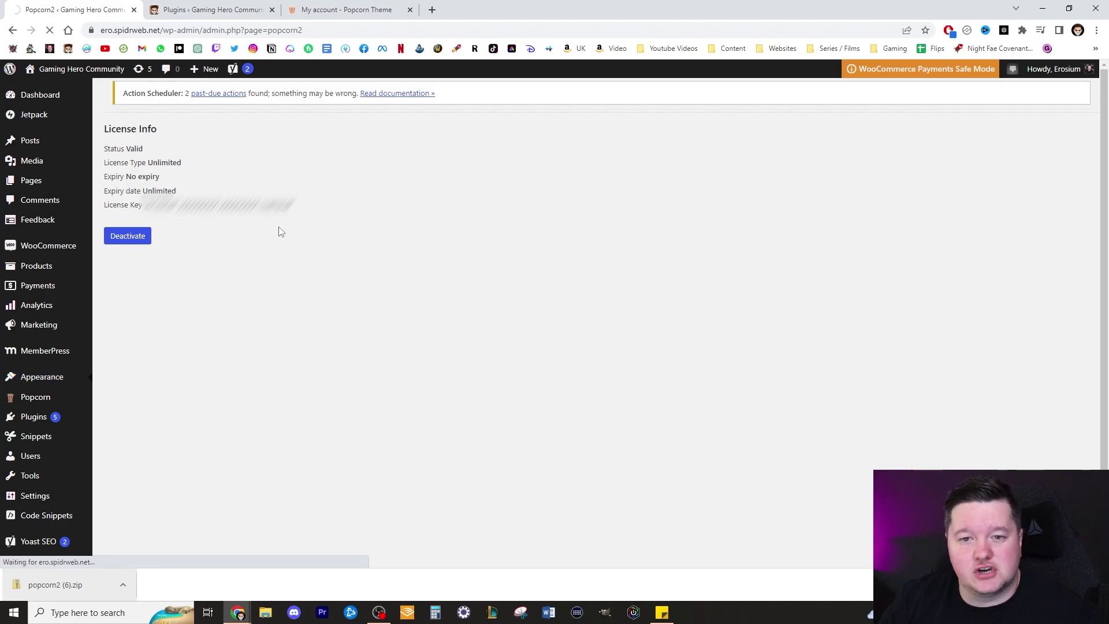
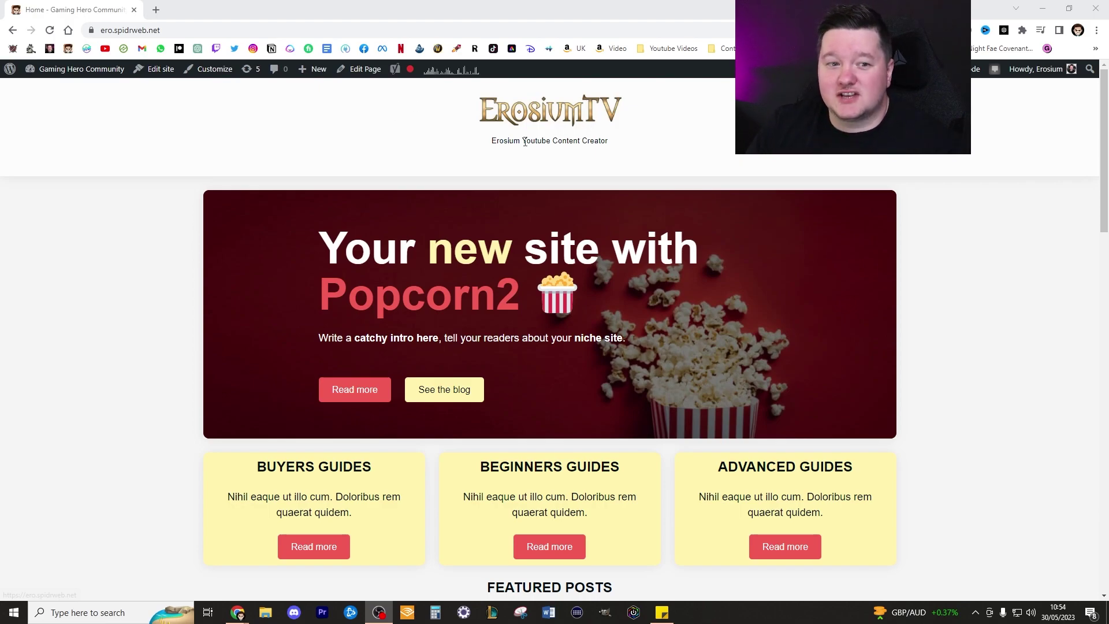
left_click(145, 77)
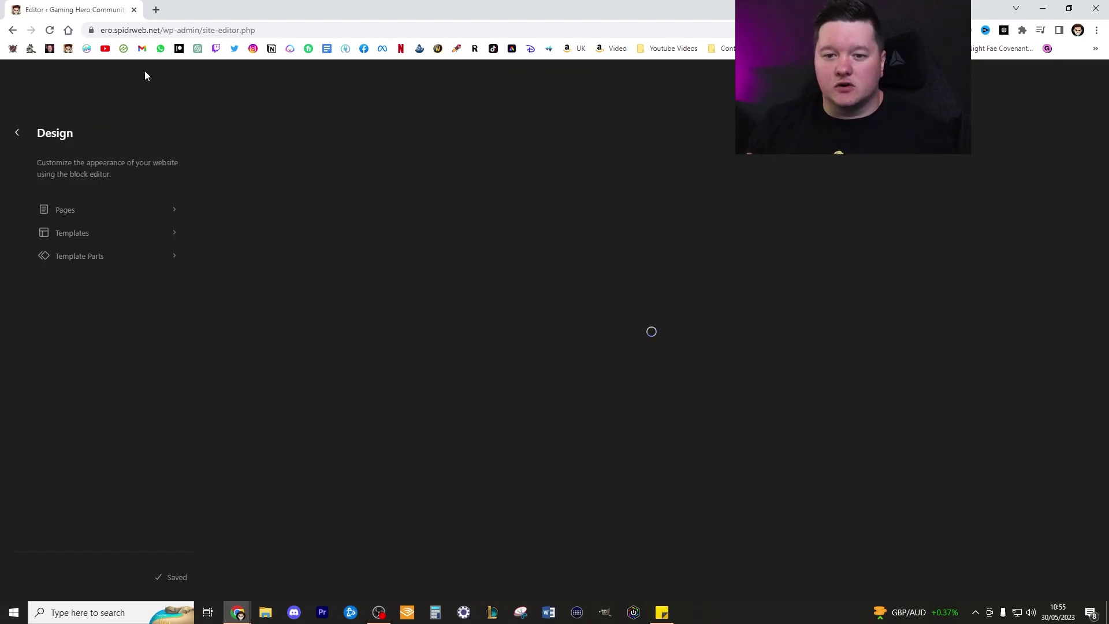
- Open the live erosiumtv.com home page in a separate tab for reference, and return to edit the Front Page template
middle_click(68, 48)
left_click(199, 10)
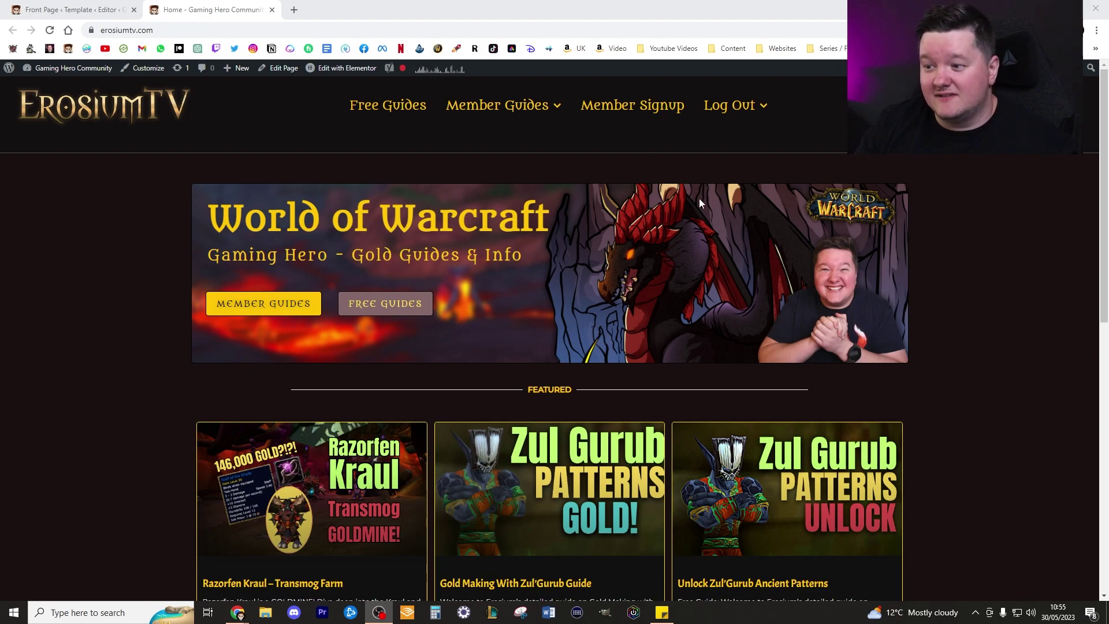
key("ctrl+Tab")
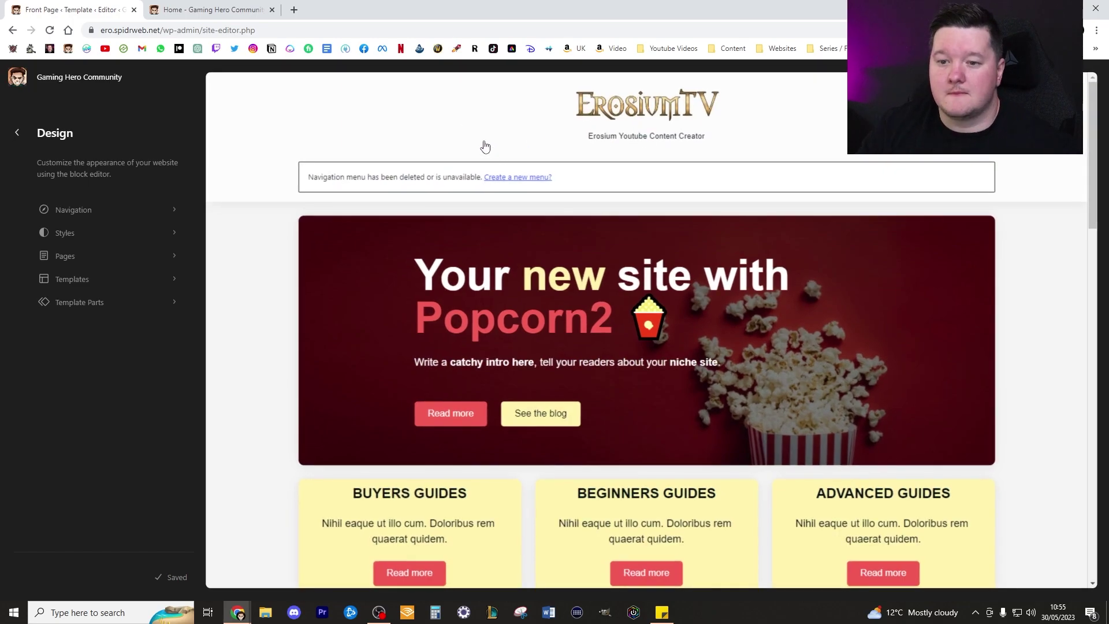
left_click(762, 119)
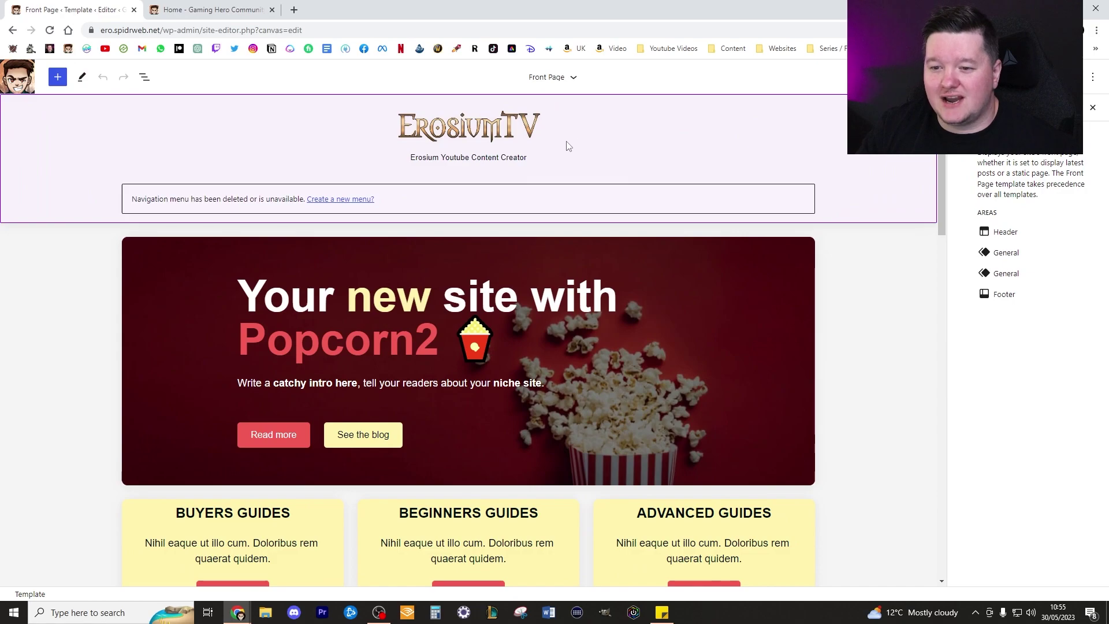
- Delete the group block with the Buyers, Beginners and Advanced Guides columns from the Front Page template
scroll(354, 290, "down", 3)
scroll(354, 288, "down", 1)
scroll(775, 366, "up", 5)
scroll(806, 316, "down", 6)
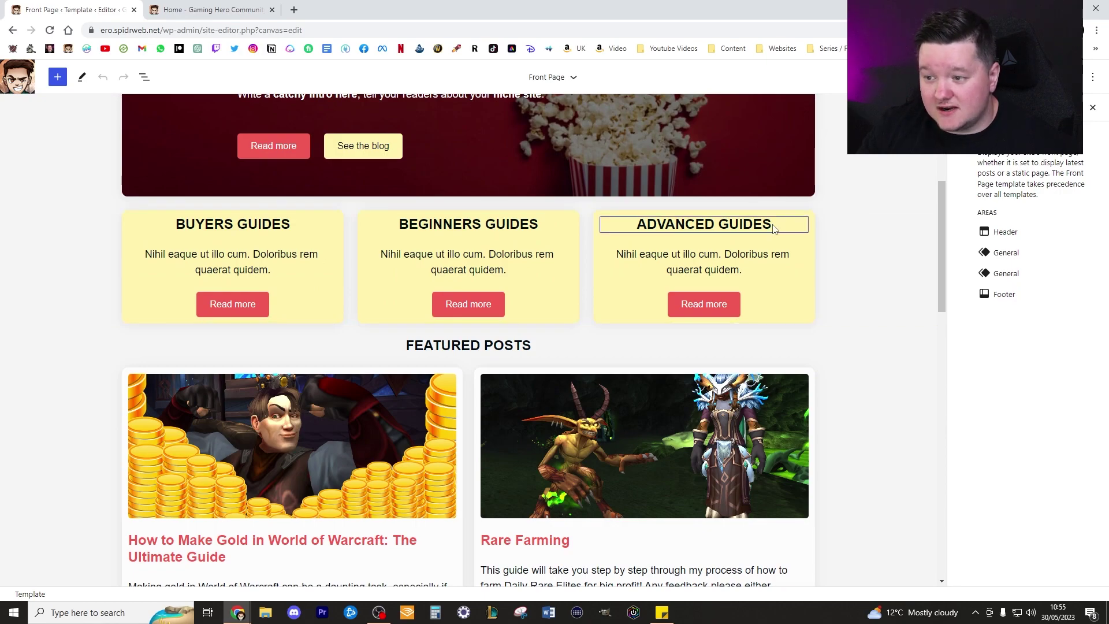
left_click(896, 254)
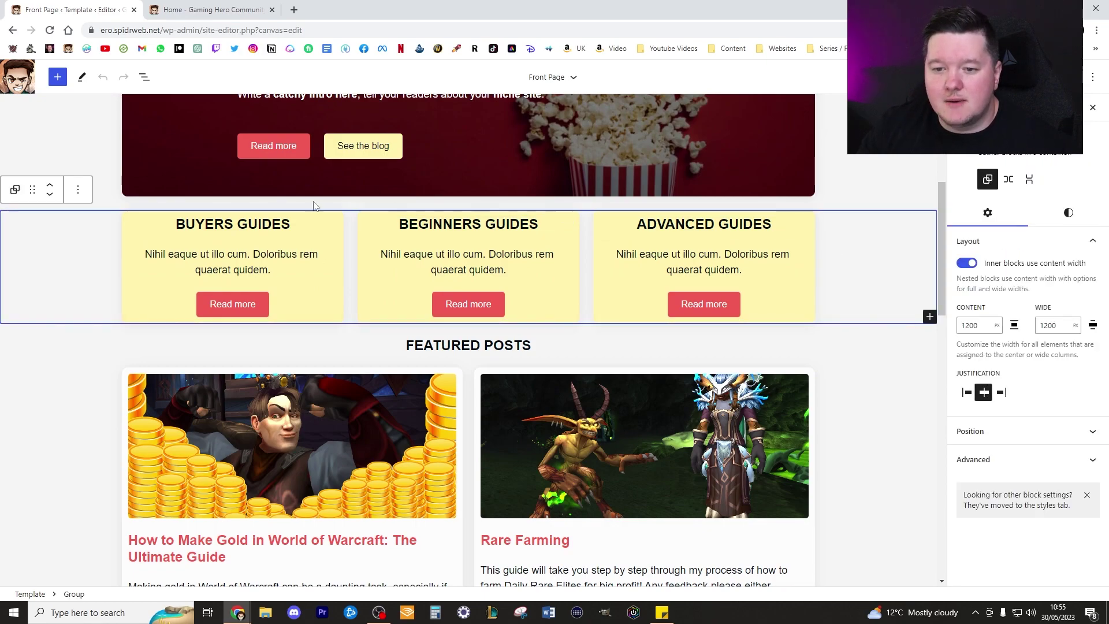
left_click(78, 190)
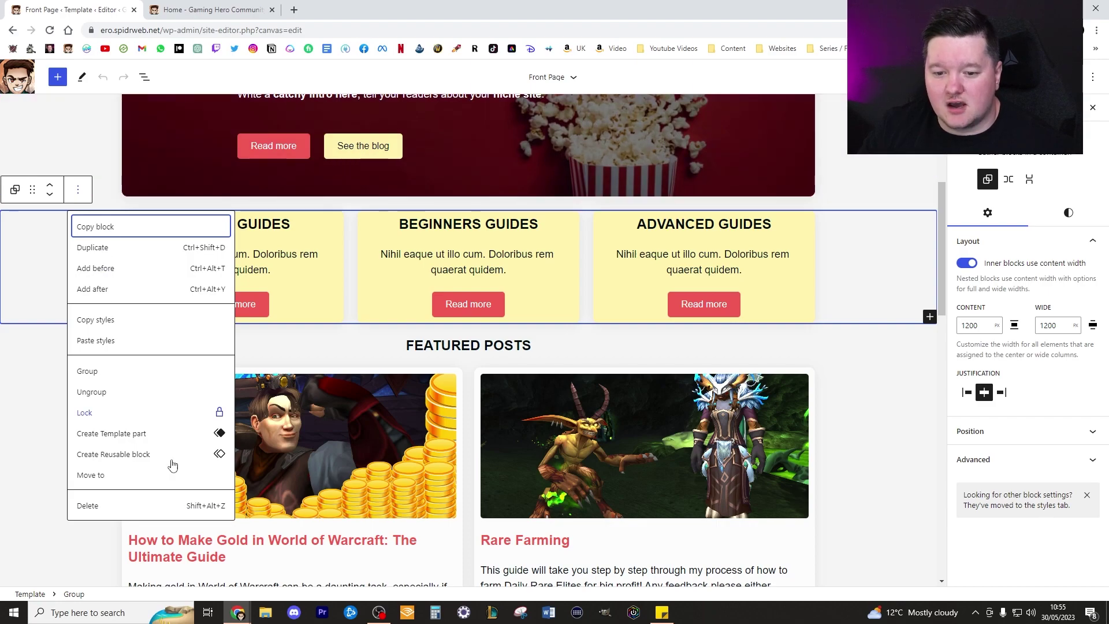
left_click(120, 507)
scroll(797, 238, "up", 3)
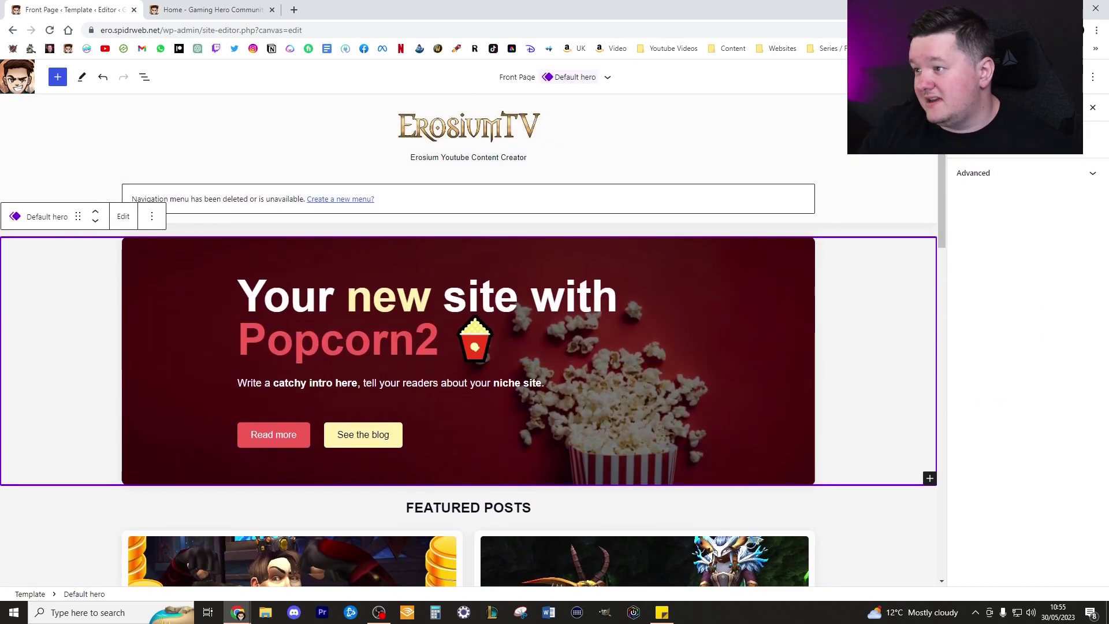
- Compare the live erosiumtv.com home page with the layout of the Front Page template
left_click(225, 7)
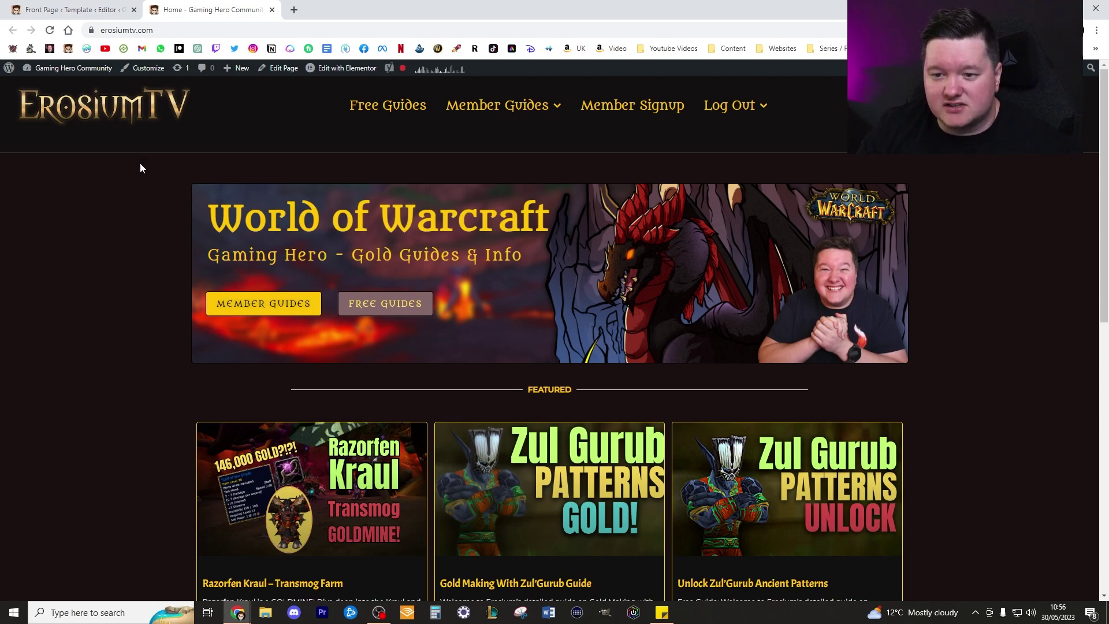
left_click(92, 10)
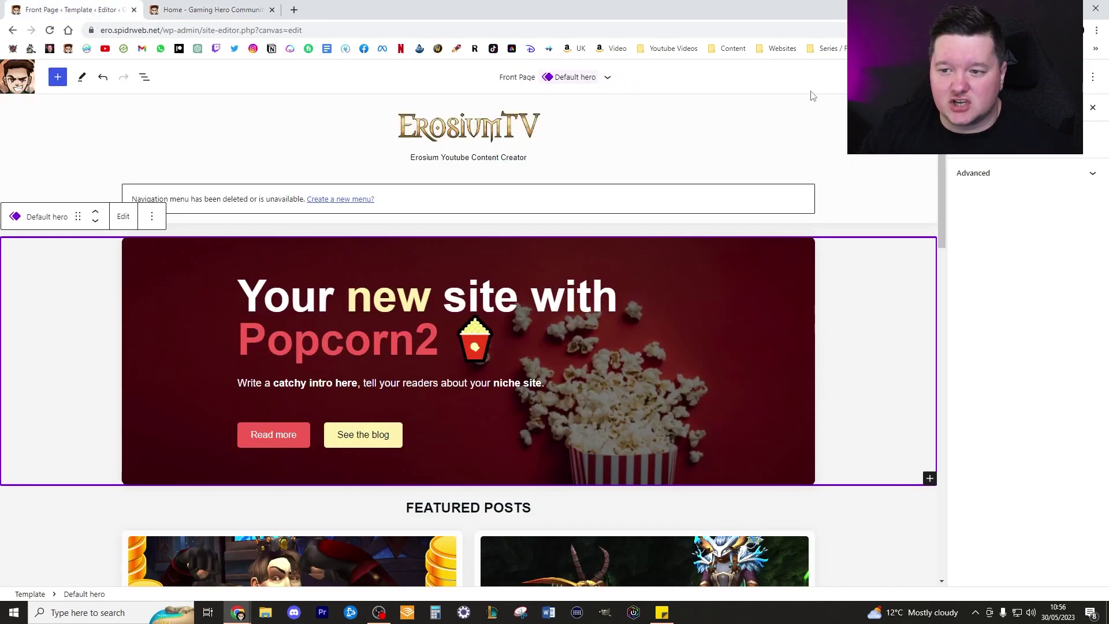
scroll(823, 147, "down", 1)
scroll(823, 147, "down", 6)
scroll(814, 171, "up", 8)
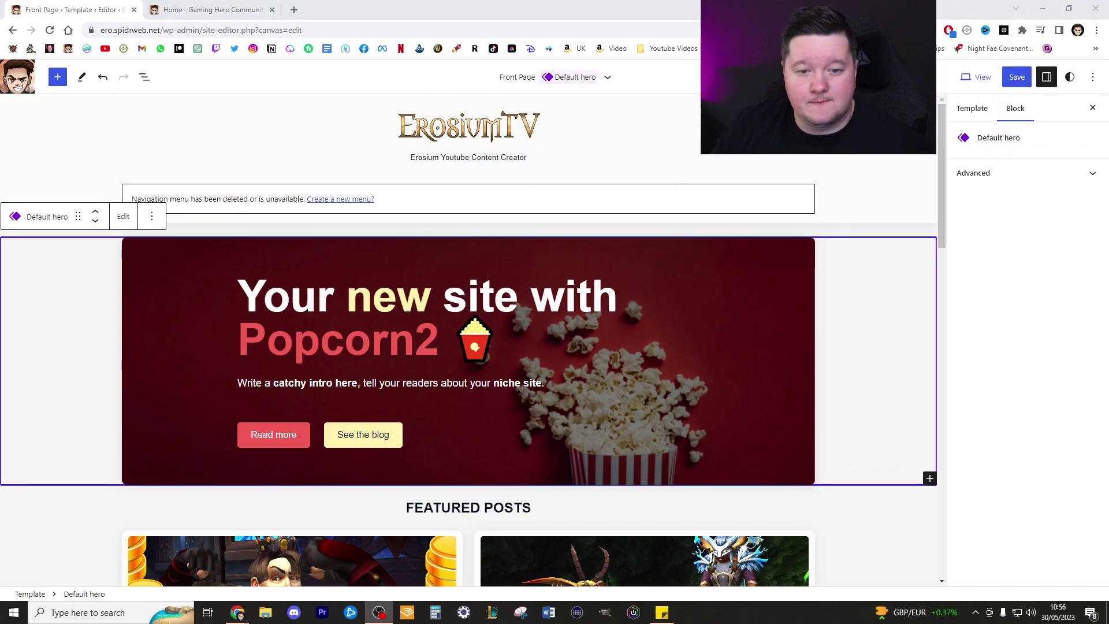
- Apply the Dark Chocolate style variation to the whole site and save the change
left_click(1069, 81)
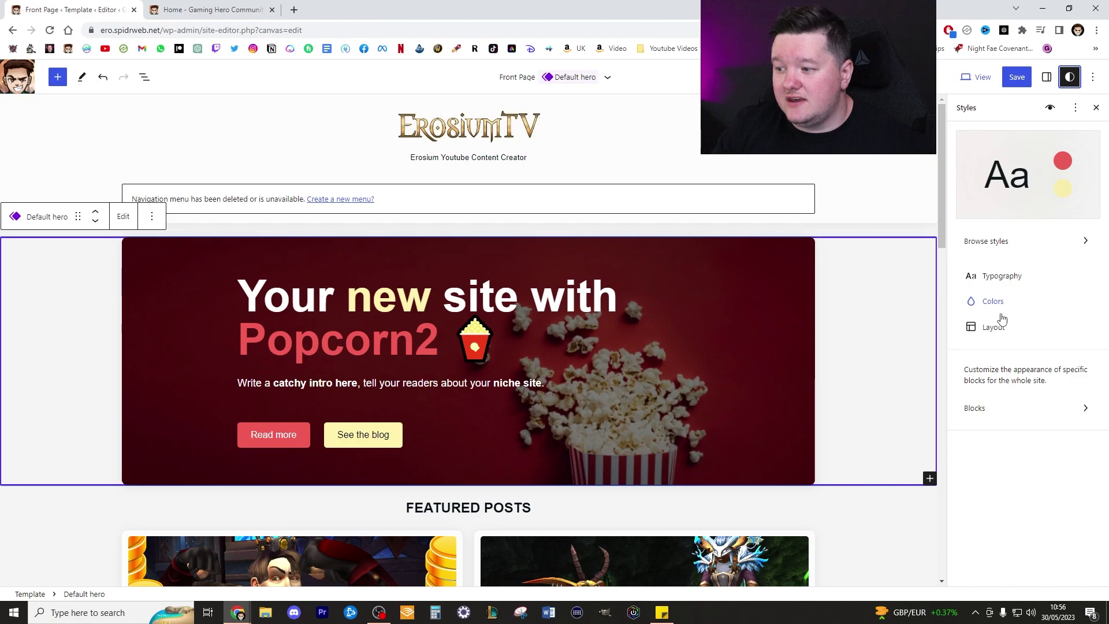
left_click(1004, 242)
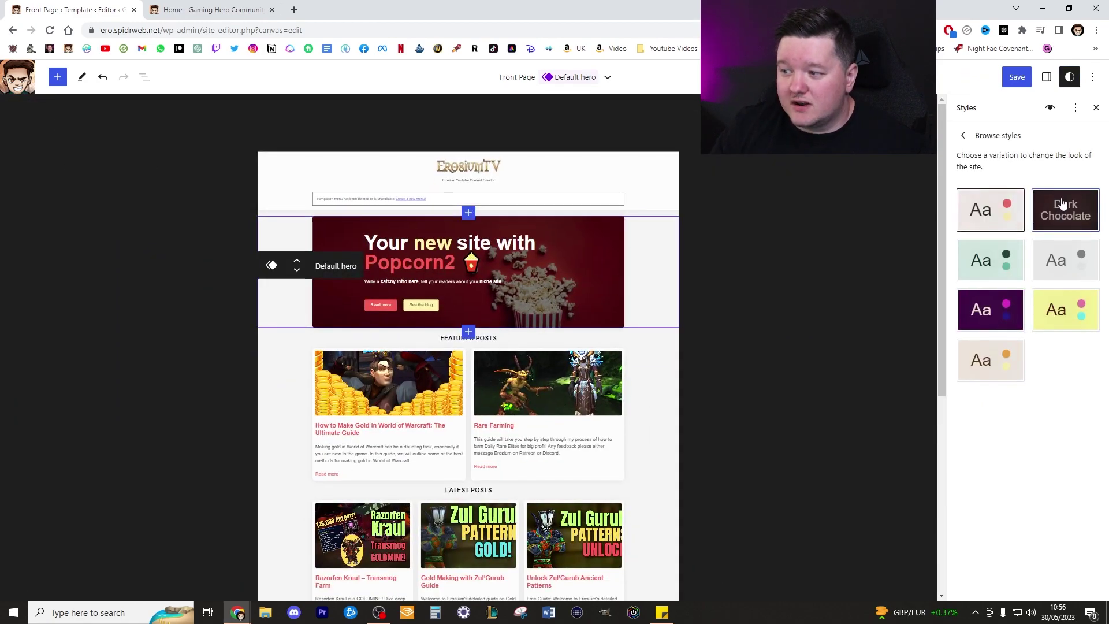
left_click(1062, 204)
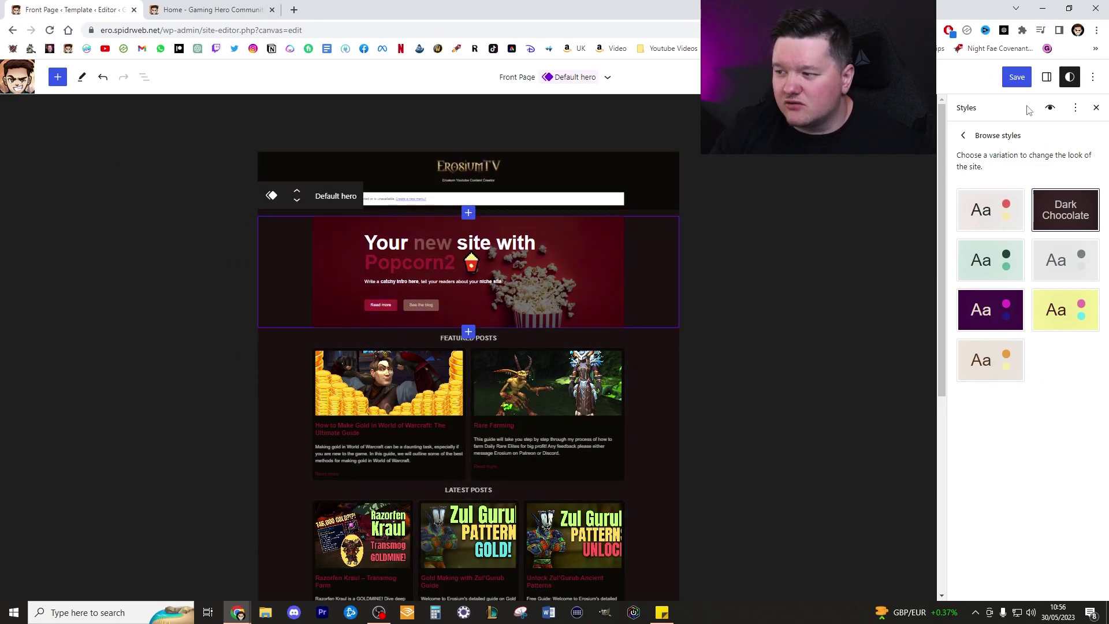
left_click(1020, 84)
left_click(991, 75)
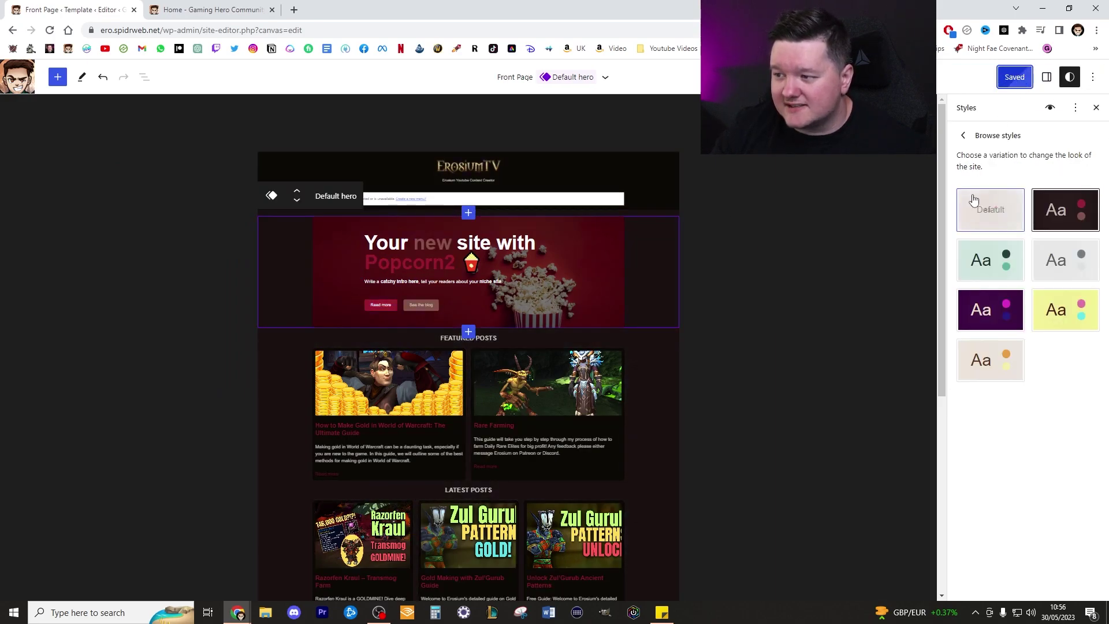
- Set the site-wide default link color to Luminous vivid amber (FCB900)
left_click(966, 135)
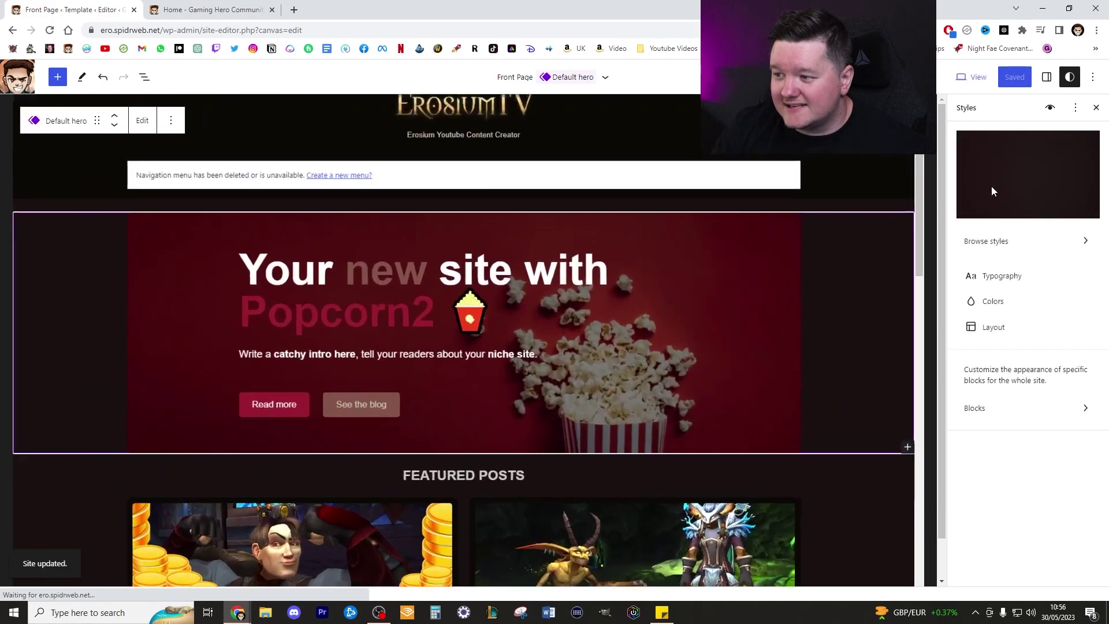
left_click(994, 302)
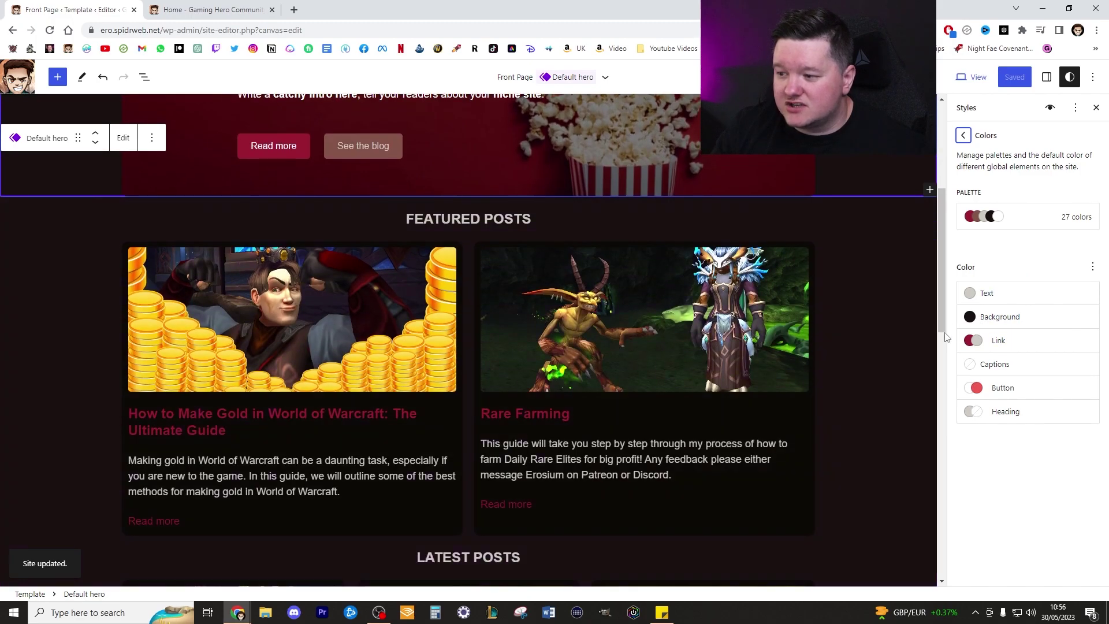
left_click(991, 342)
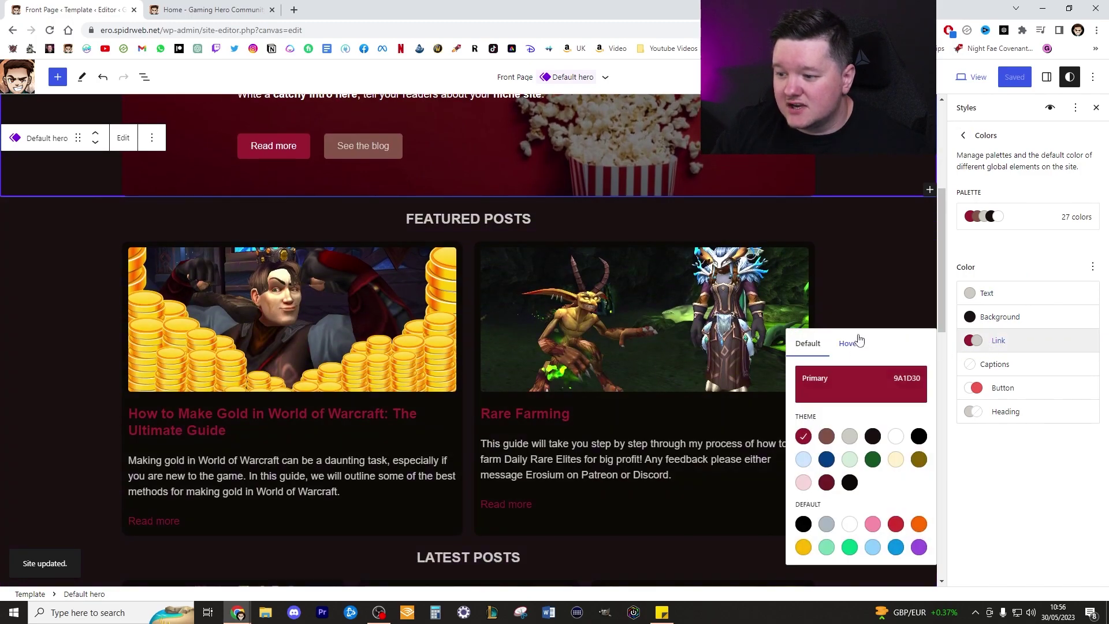
left_click(803, 547)
scroll(688, 492, "down", 9)
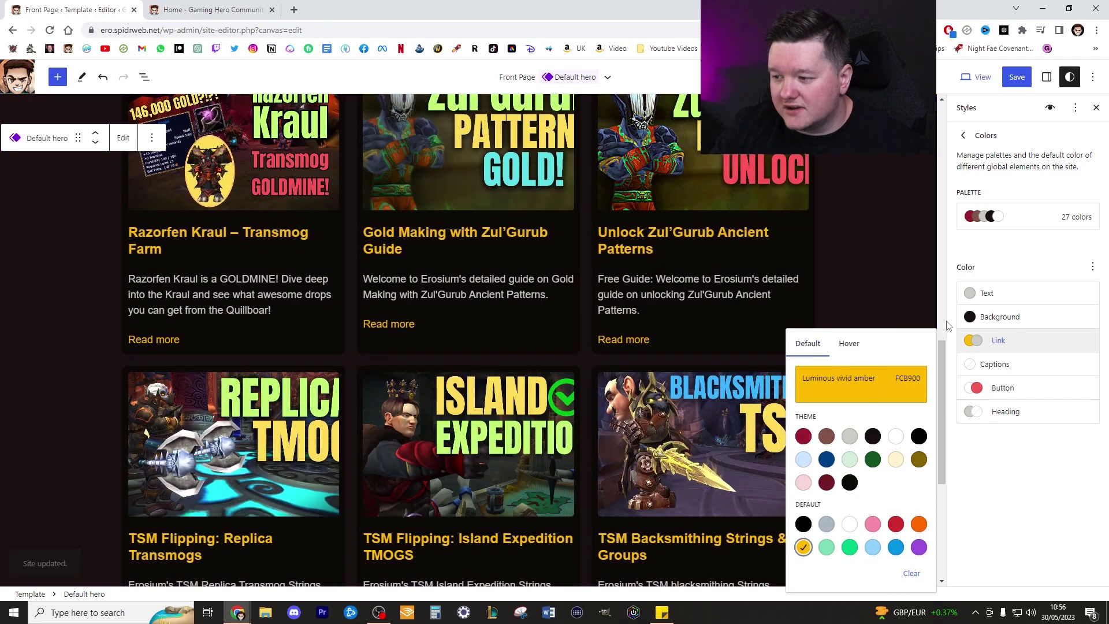
left_click(985, 301)
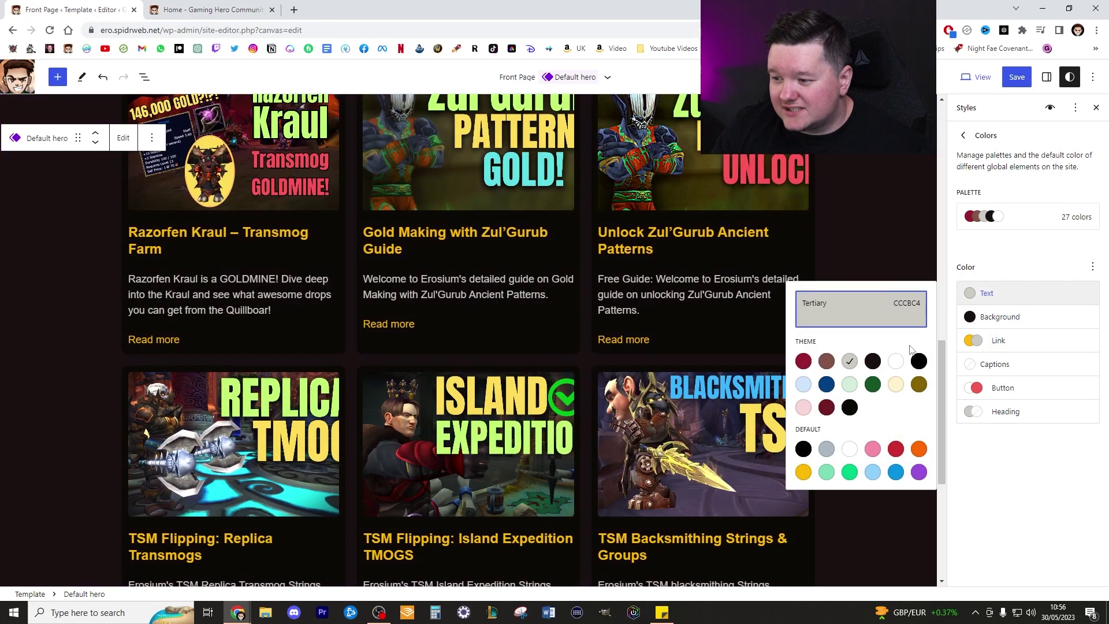
scroll(590, 237, "up", 7)
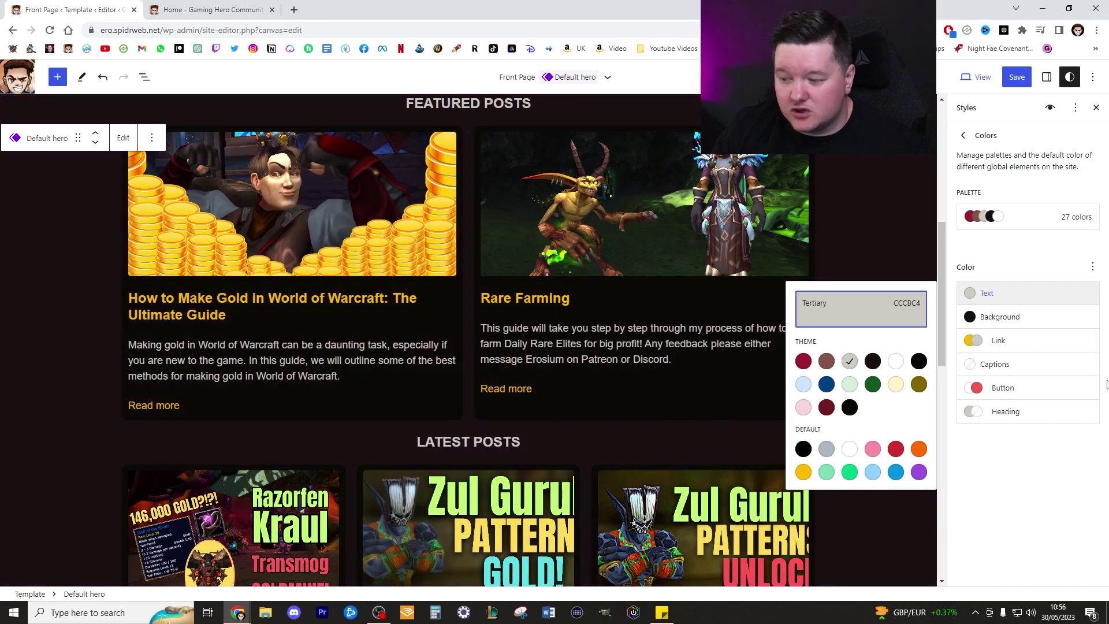
left_click(1025, 269)
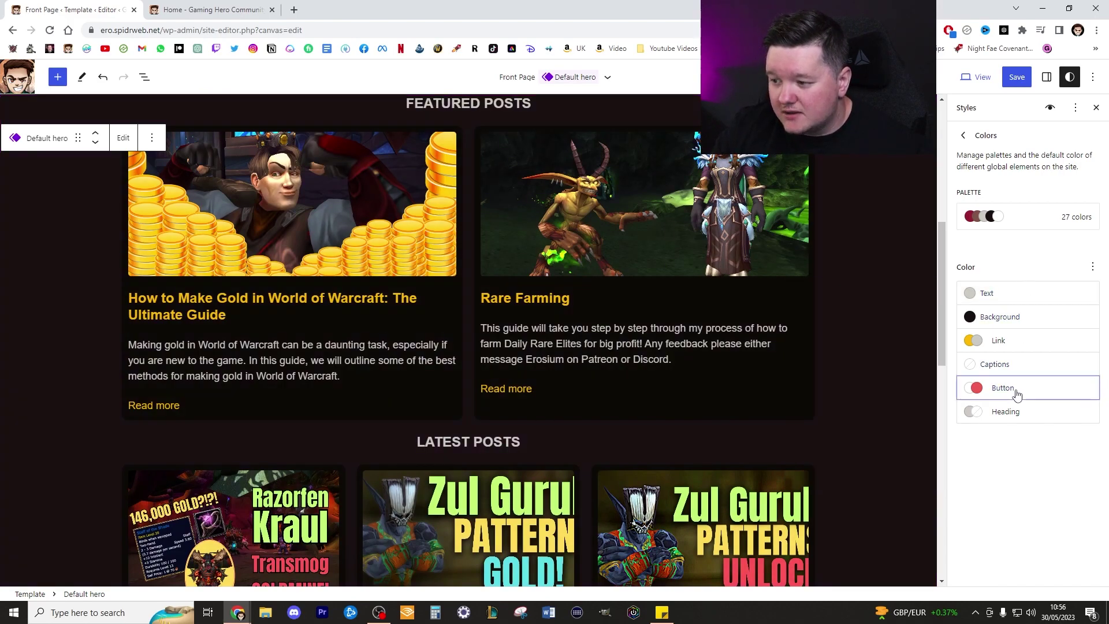
- Set the site-wide buttons to a Luminous vivid amber (FCB900) background with Element Background (0C0906) text
left_click(1014, 389)
left_click(803, 383)
scroll(847, 423, "down", 12)
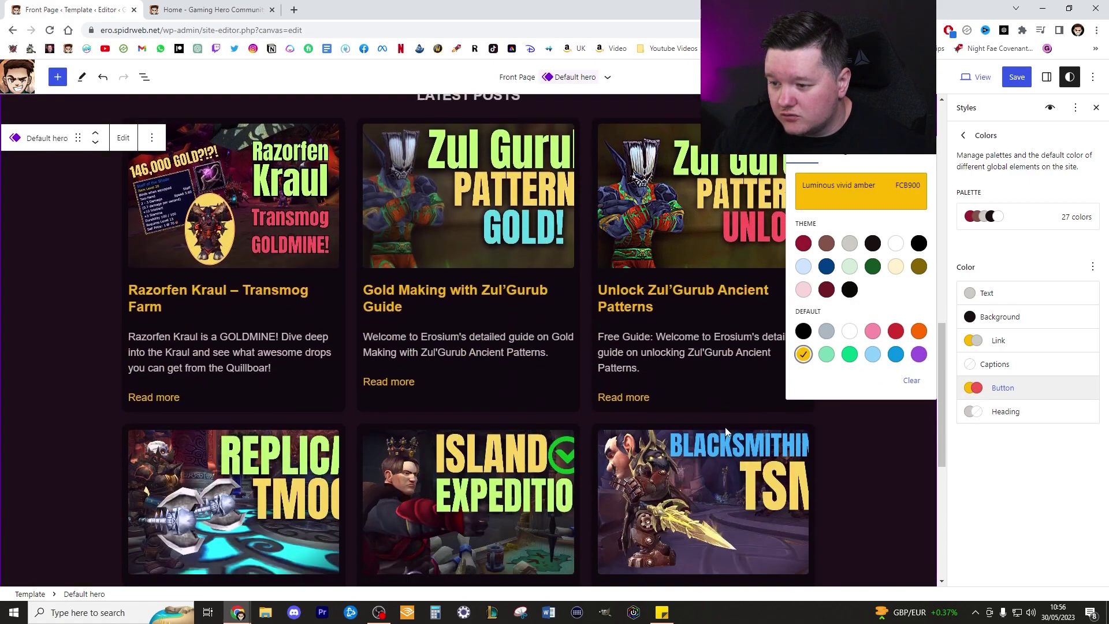
left_click(1010, 396)
left_click(1008, 390)
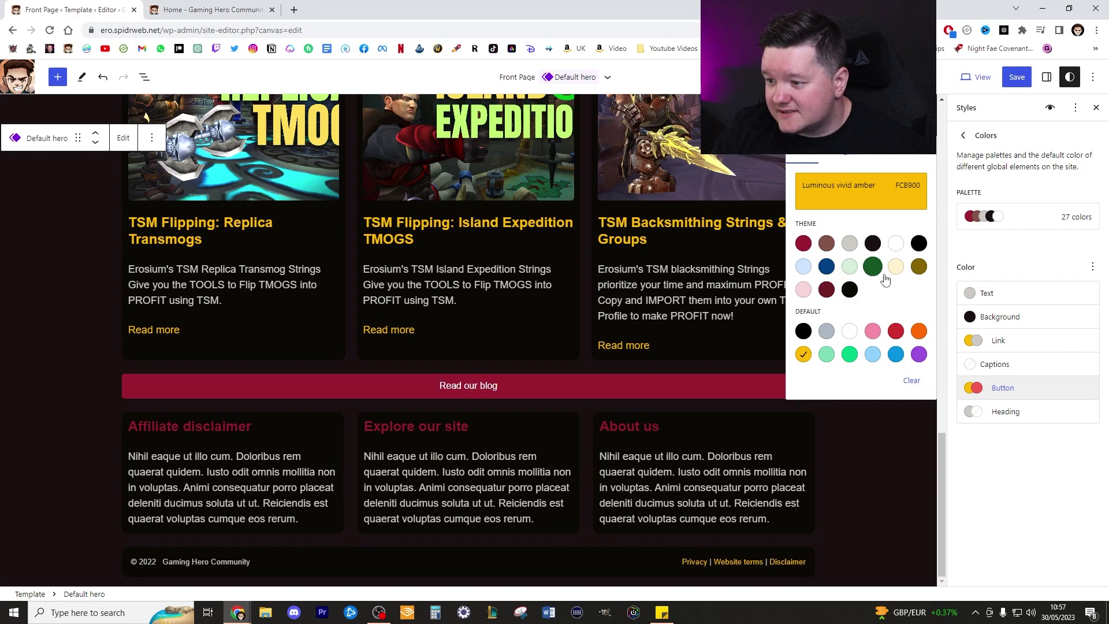
left_click(846, 149)
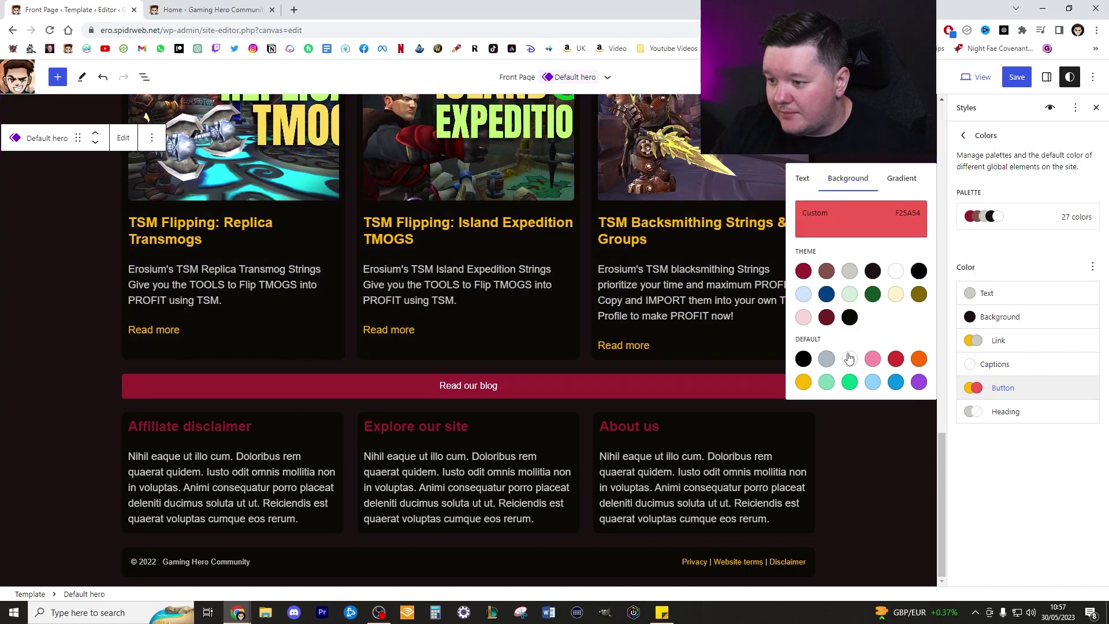
left_click(802, 354)
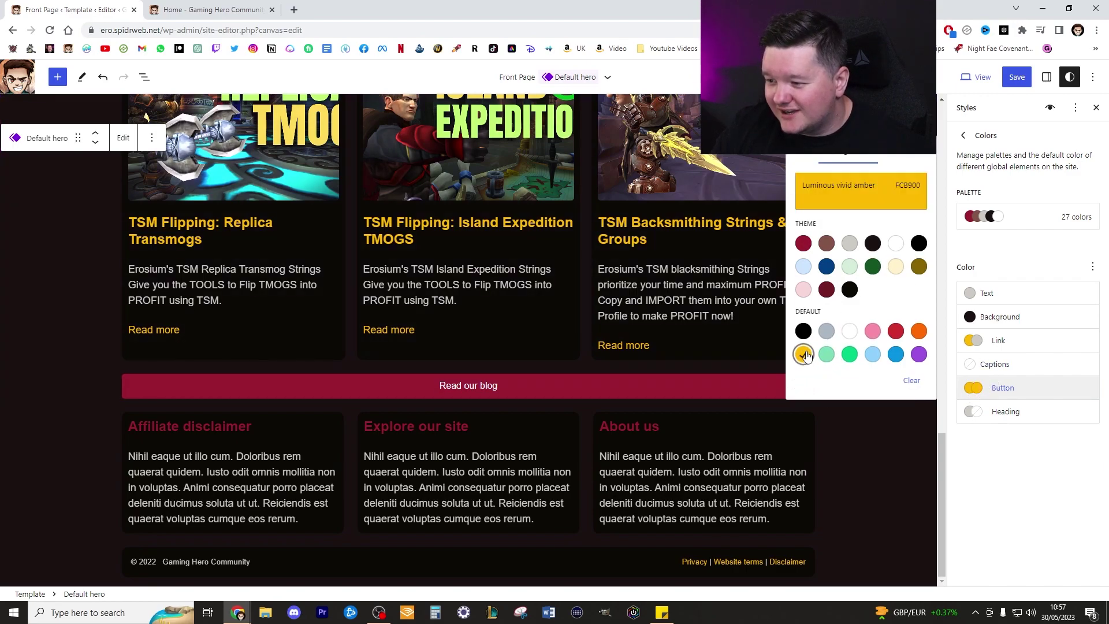
left_click(803, 149)
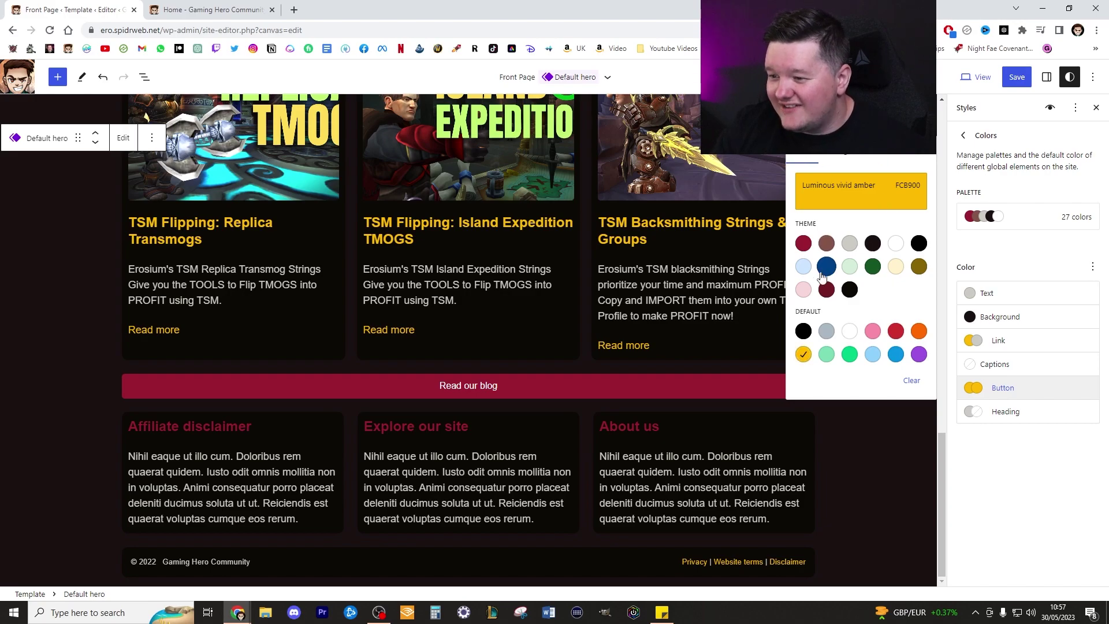
left_click(850, 289)
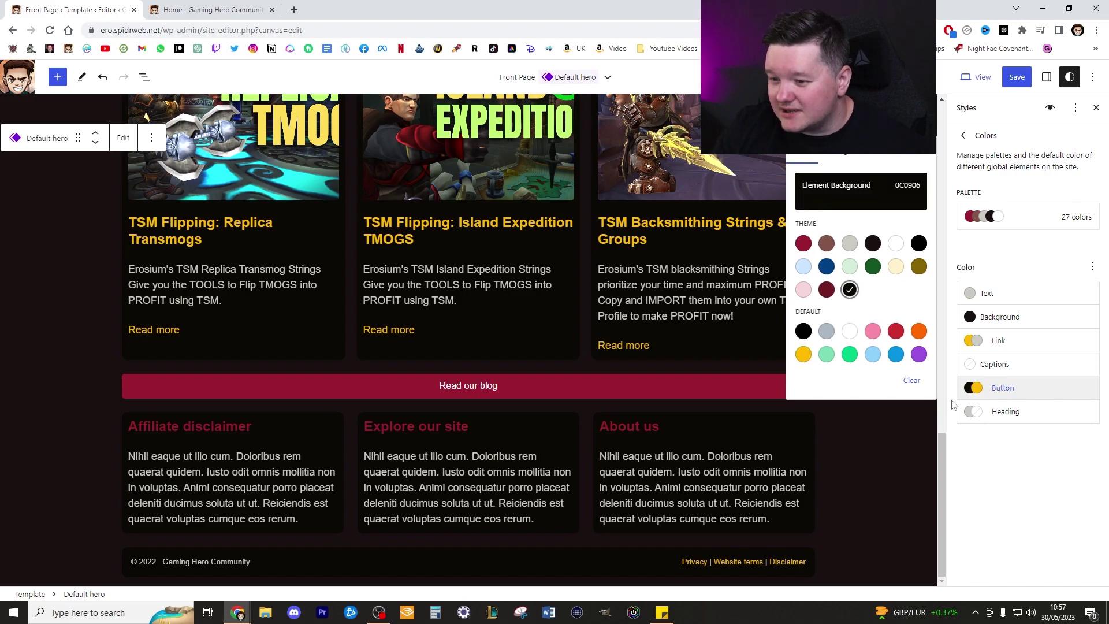
- Close the button color settings and save the color changes to the site
left_click(1042, 261)
scroll(766, 223, "up", 15)
left_click(1011, 78)
left_click(1005, 86)
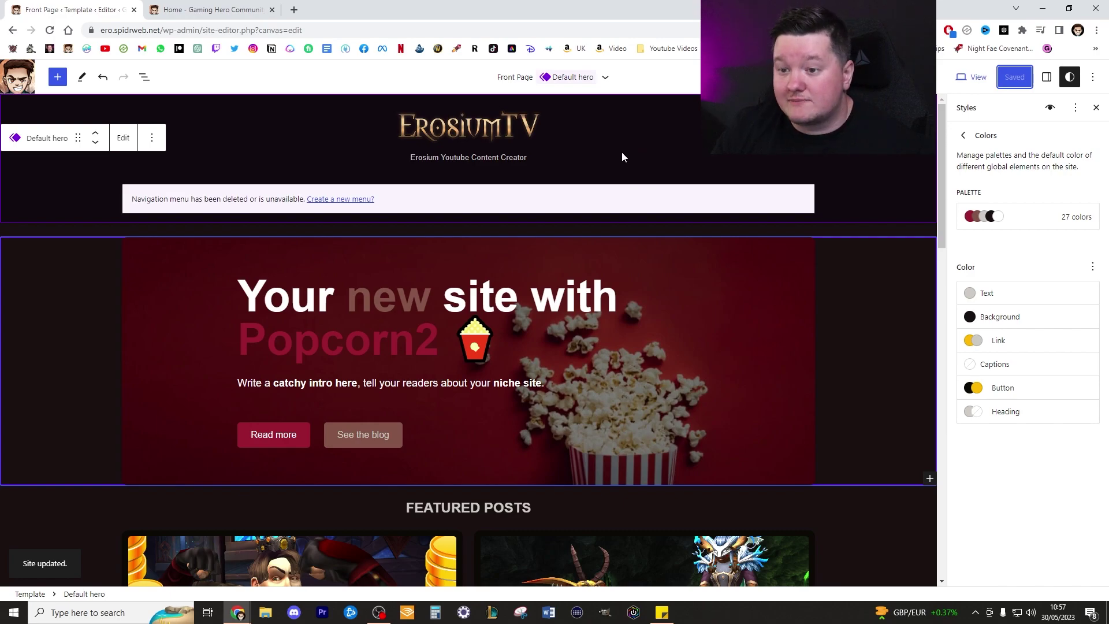
- Delete the existing site logo and the tagline group from the stacked header
left_click(396, 197)
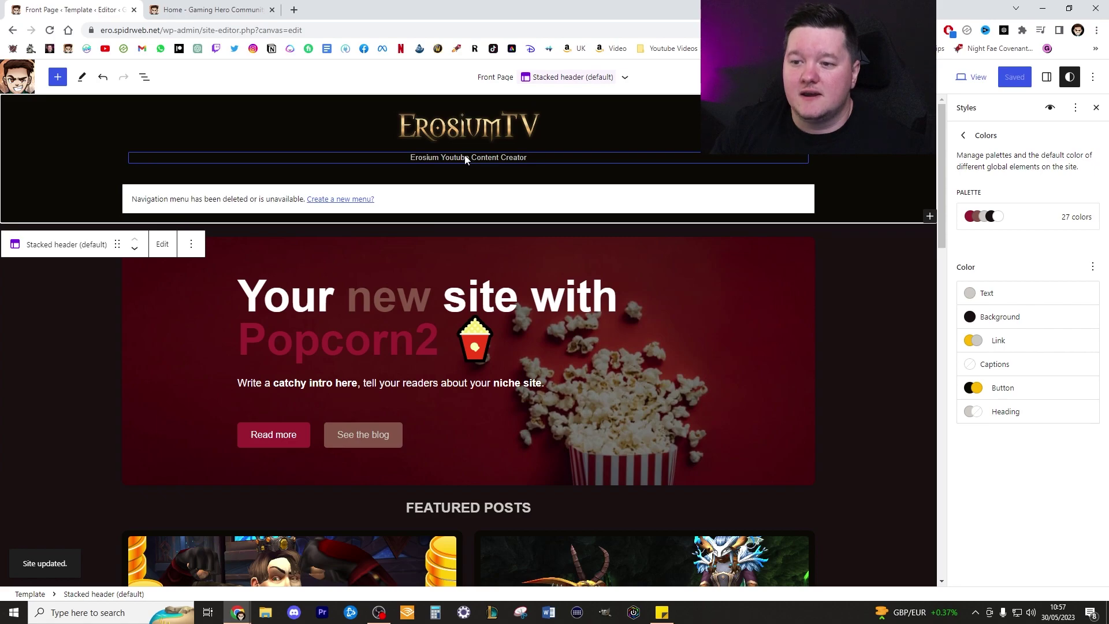
left_click(435, 132)
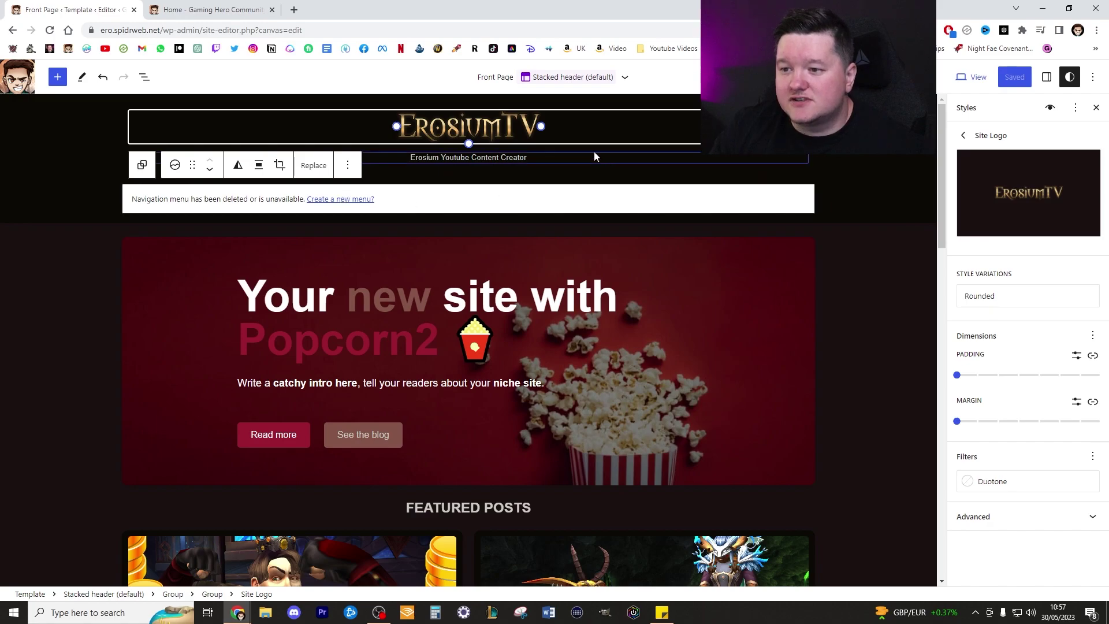
right_click(598, 117)
left_click(594, 127)
left_click(608, 127)
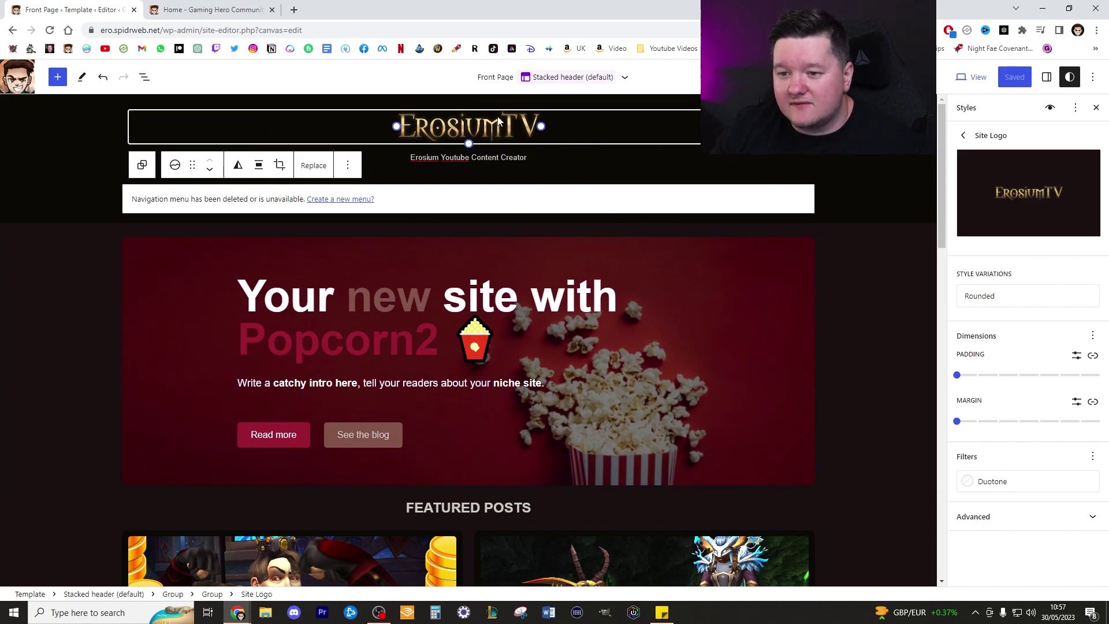
left_click(349, 165)
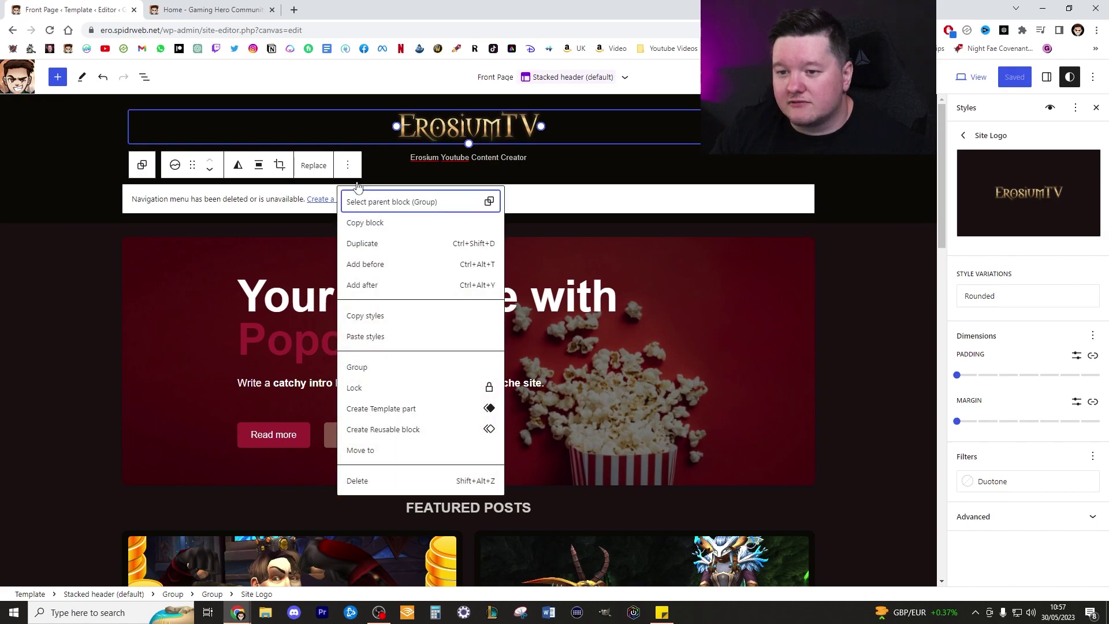
key("Escape")
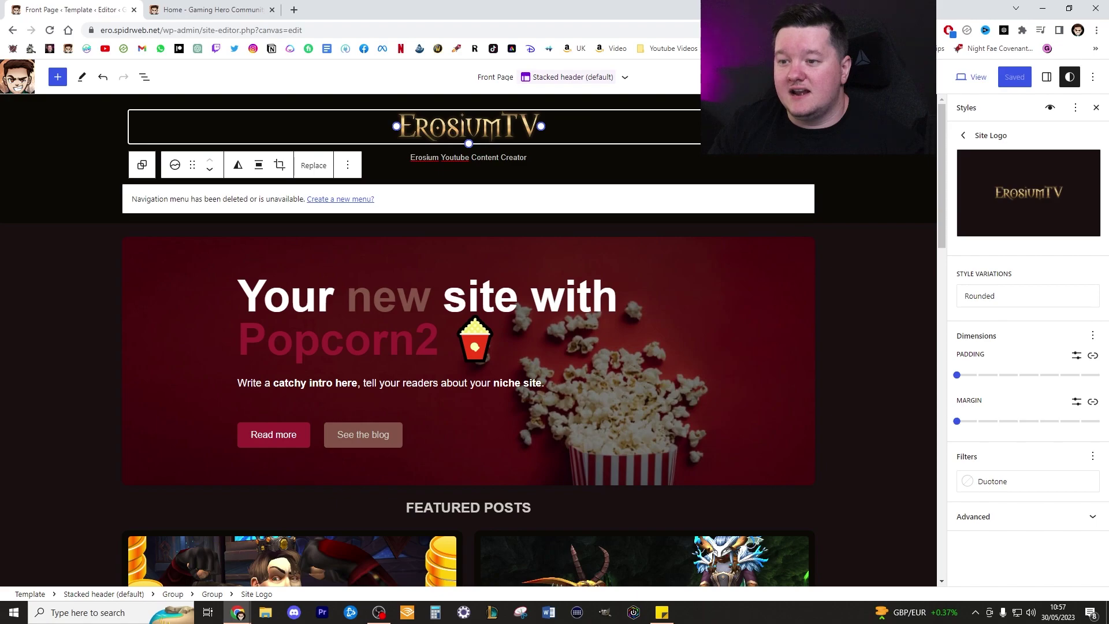
key("Delete")
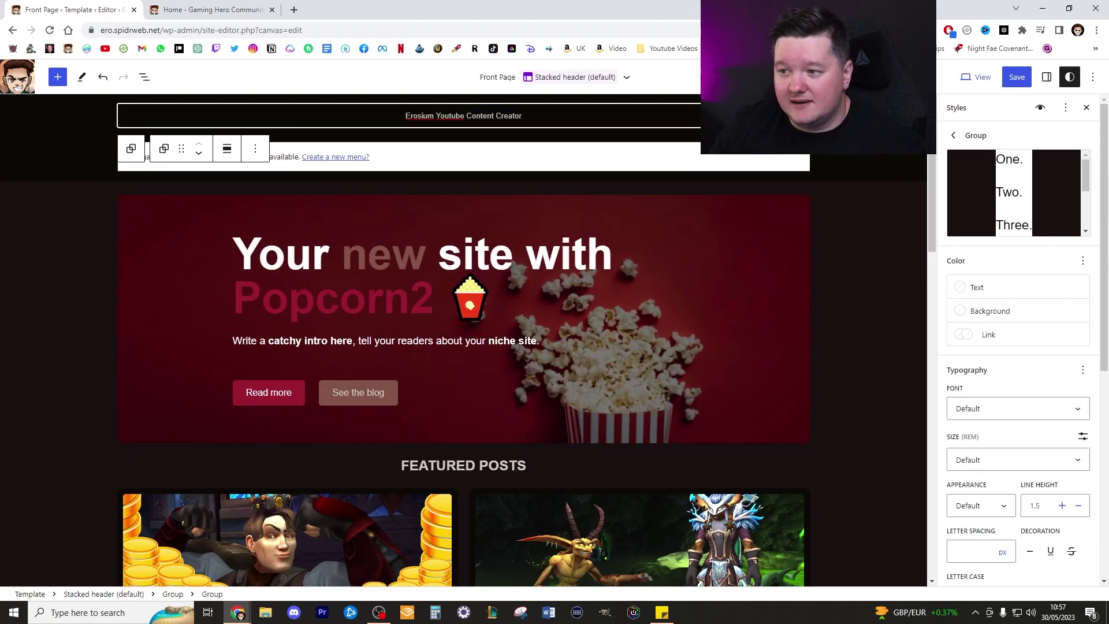
key("Delete")
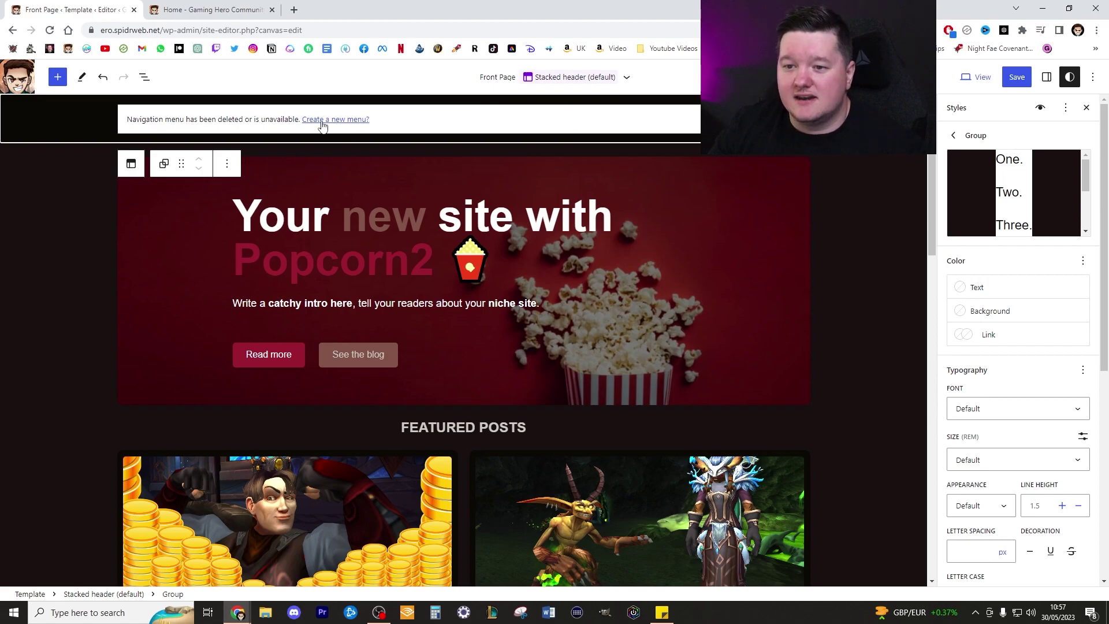
- Create a new navigation menu in the header and insert an enlarged site logo as its first item
left_click(322, 123)
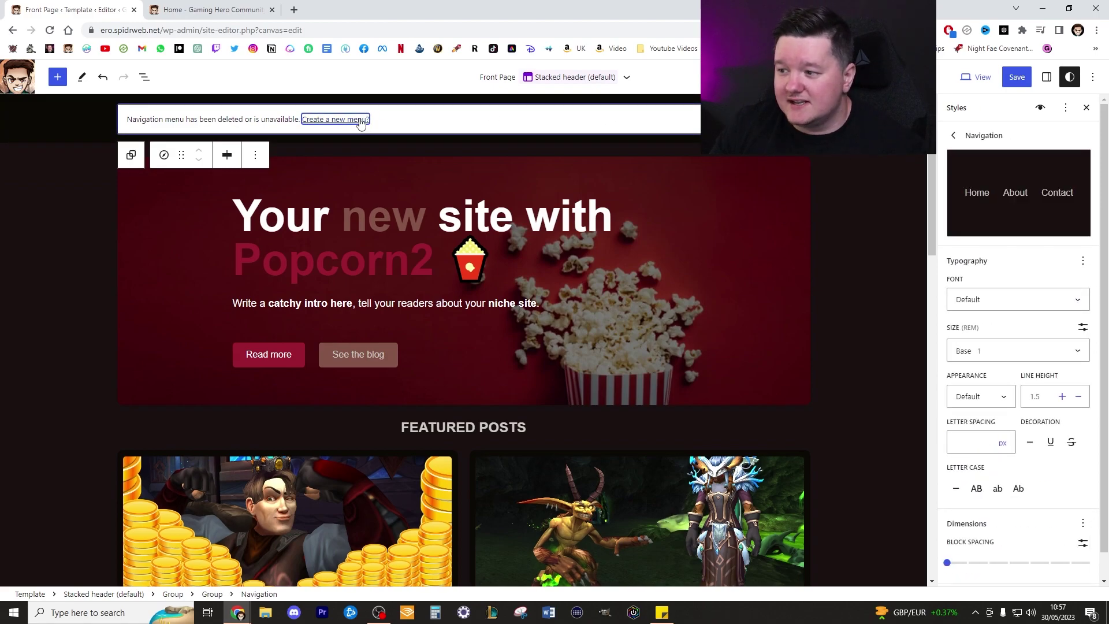
left_click(361, 120)
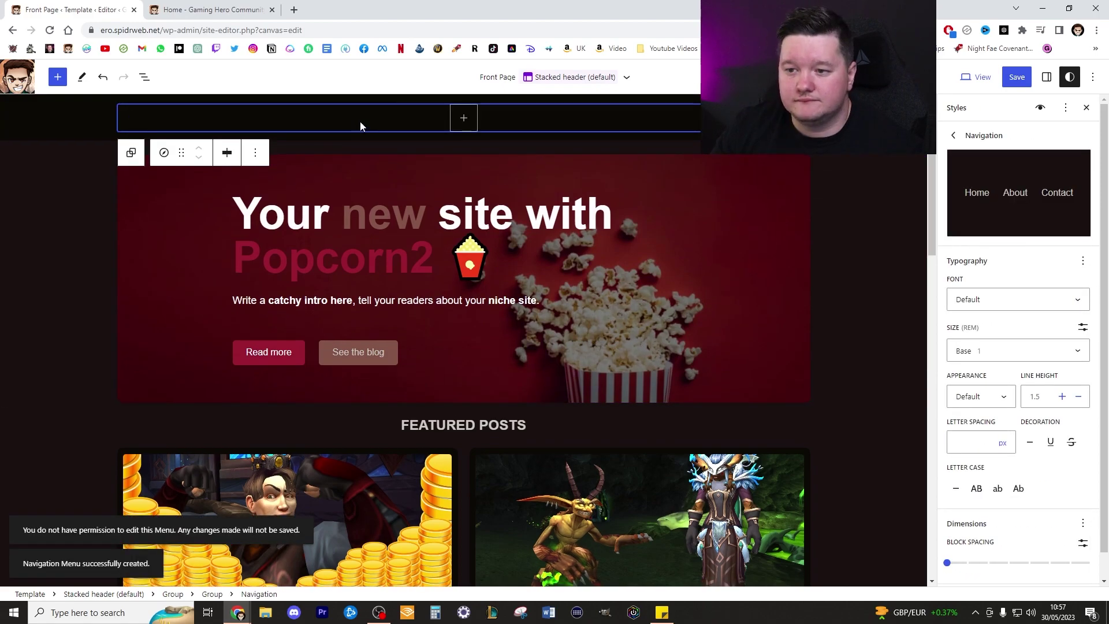
left_click(463, 123)
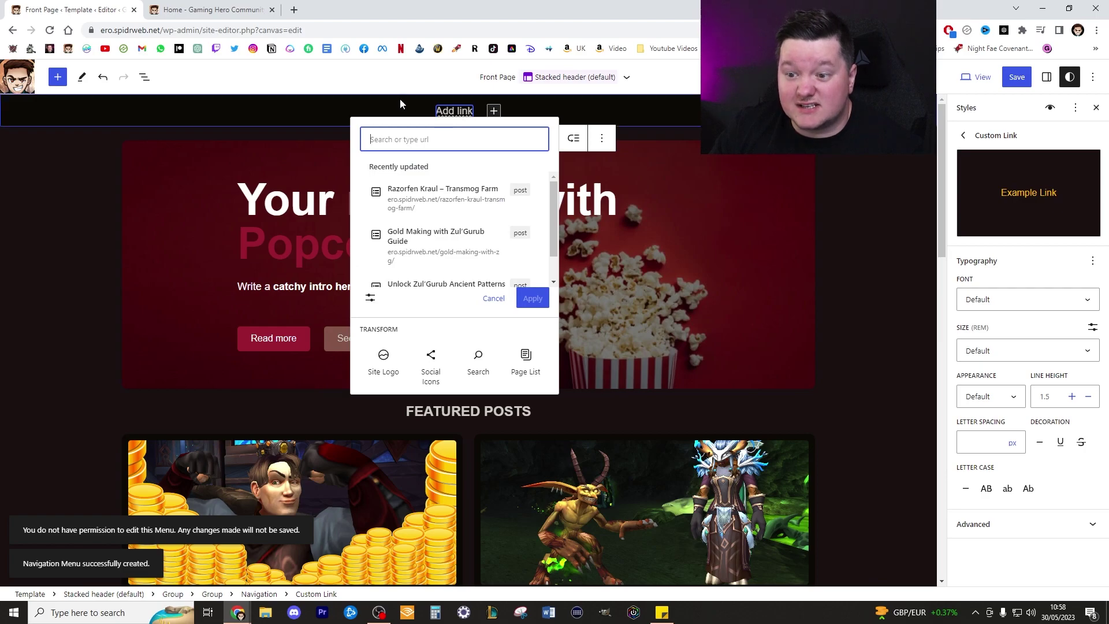
left_click(400, 353)
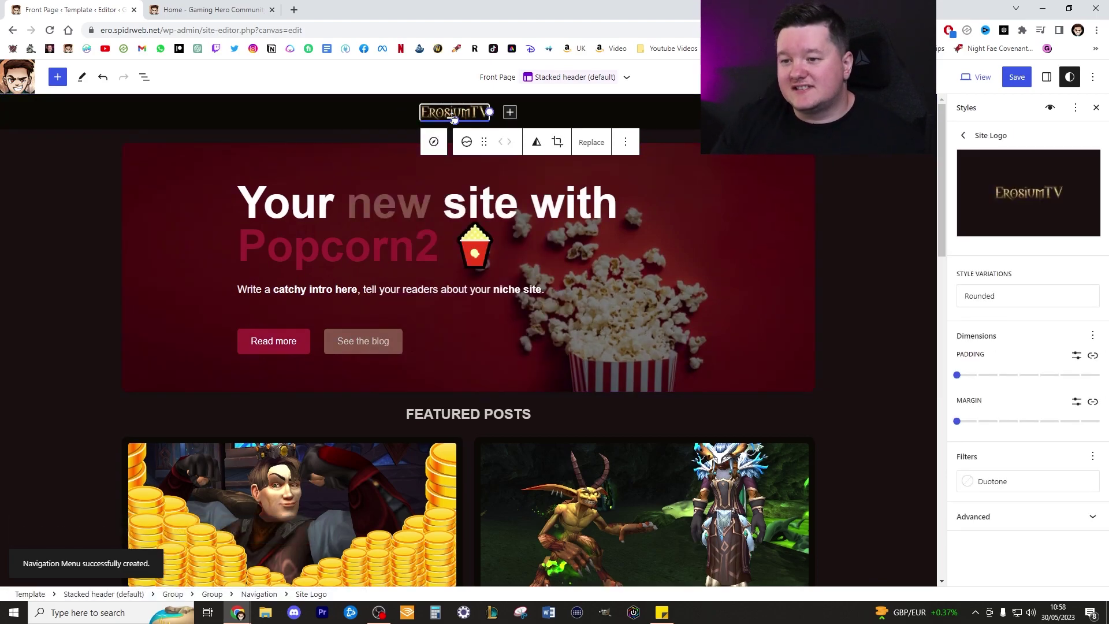
left_click_drag(454, 119, 456, 125)
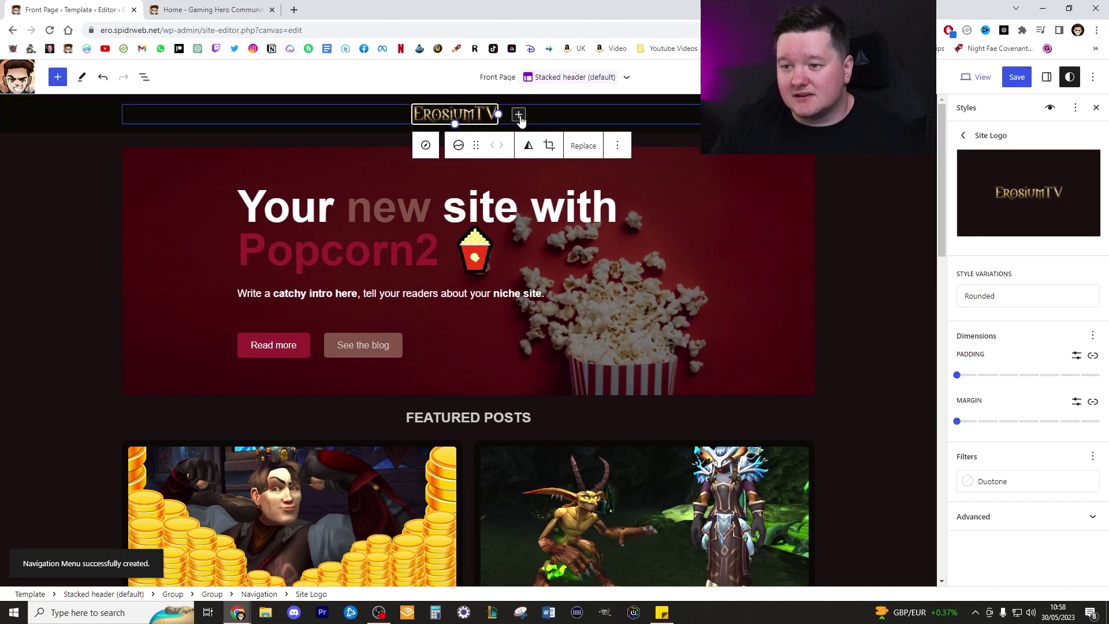
left_click_drag(455, 125, 456, 132)
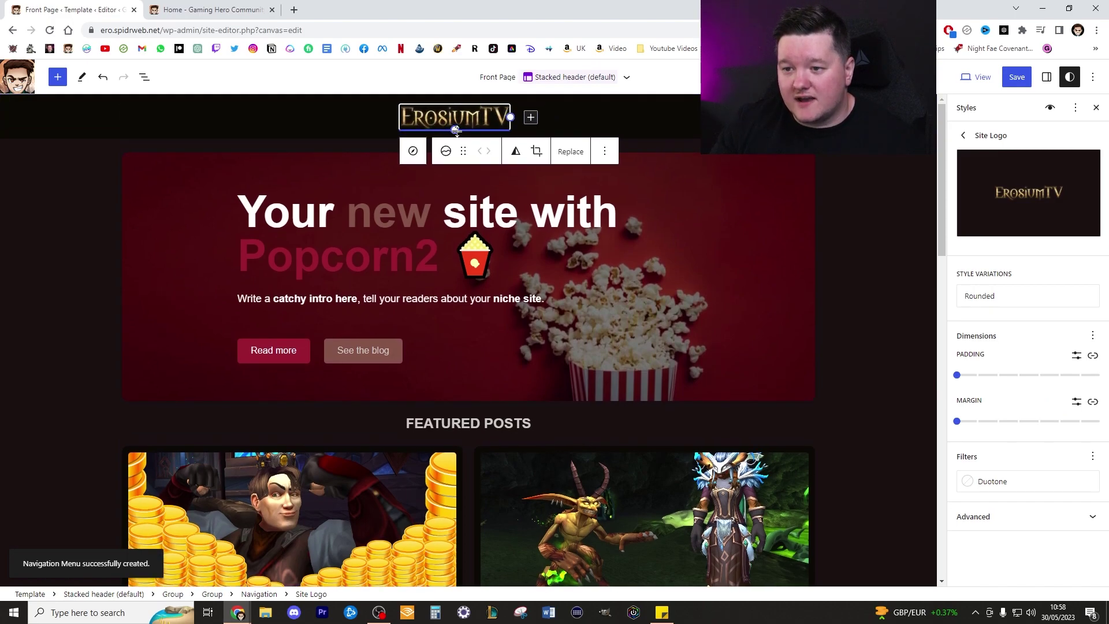
- Start adding an item after the logo and check the menu entries on the live site's header
left_click(533, 119)
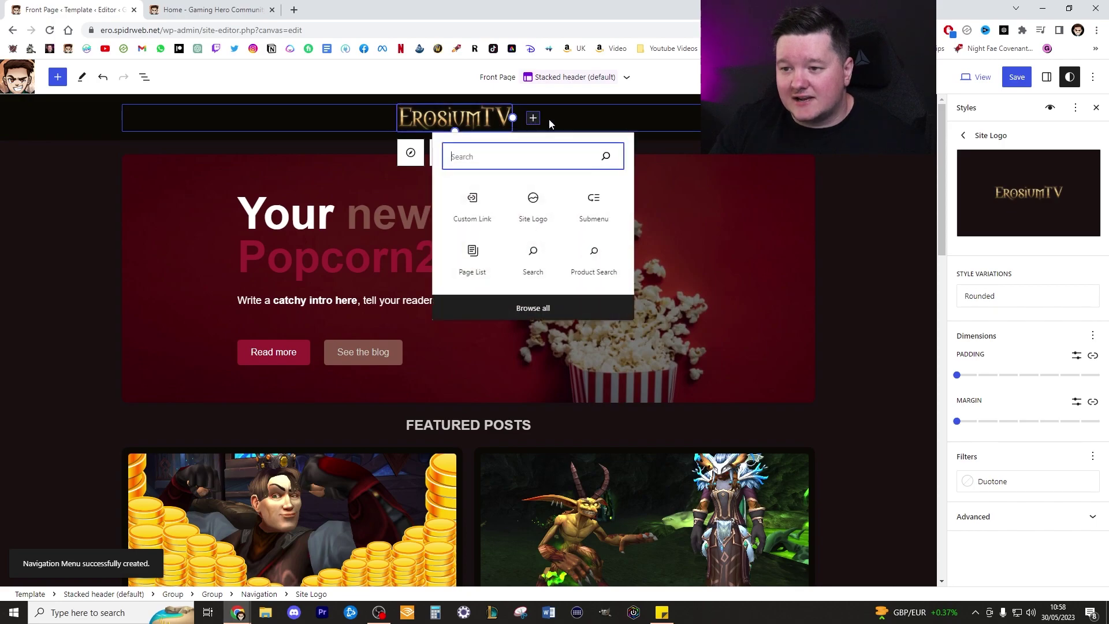
left_click(210, 10)
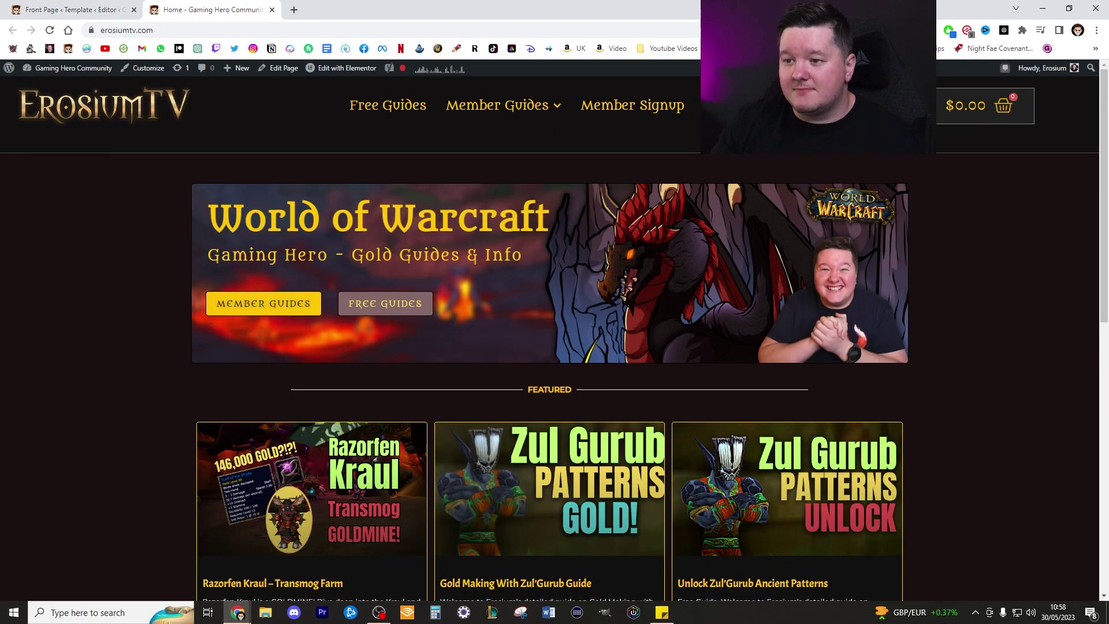
left_click(44, 8)
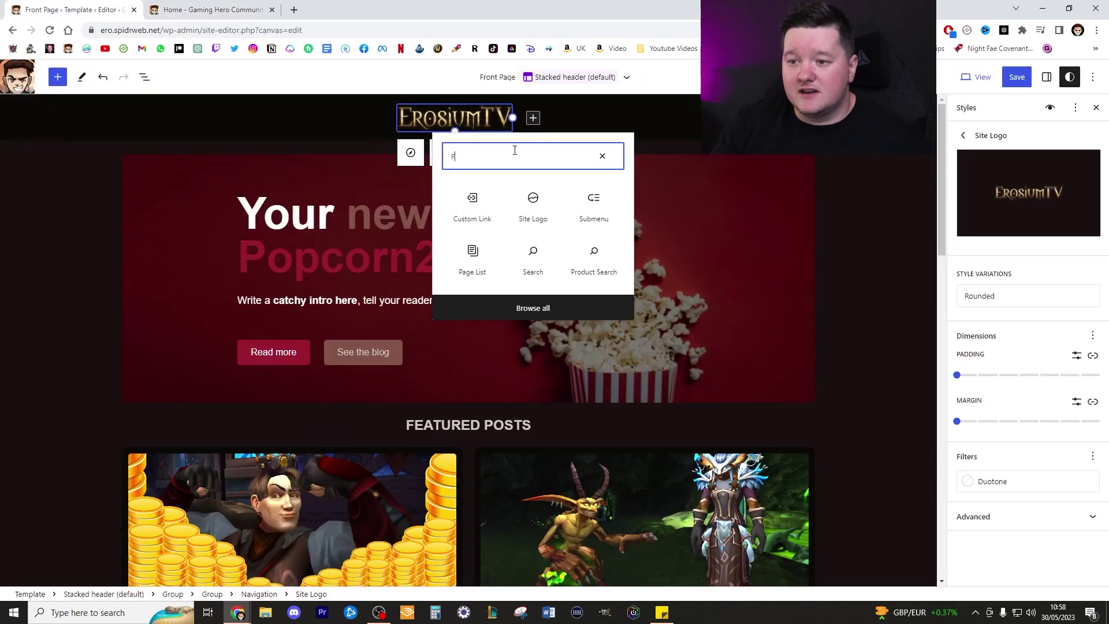
type("Free")
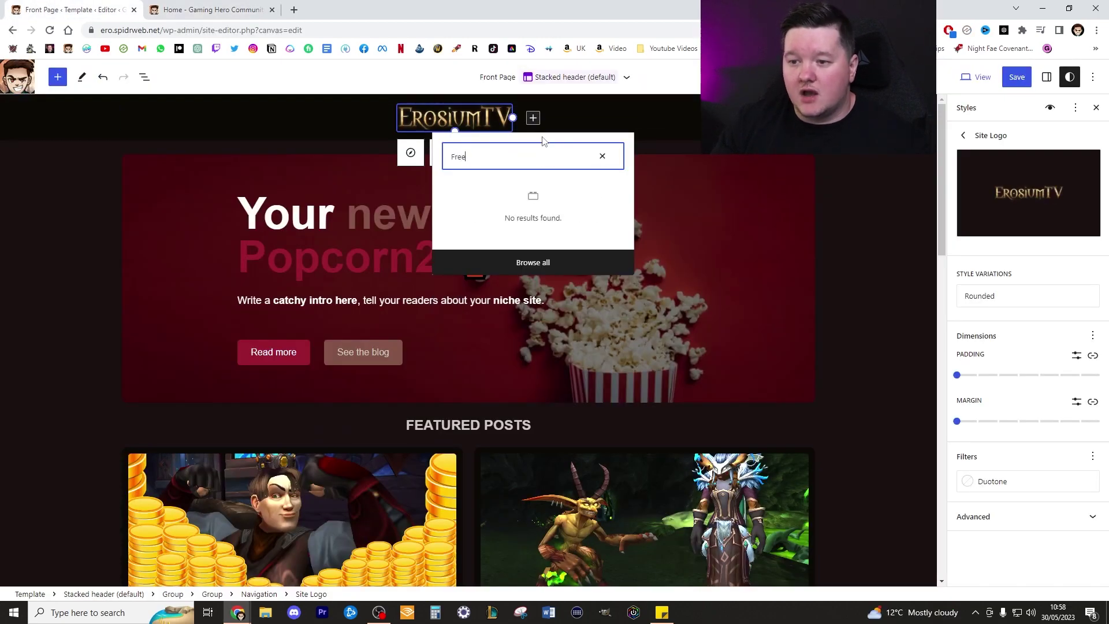
key("BackSpace")
key("BackSpace")
key("BackSpace")
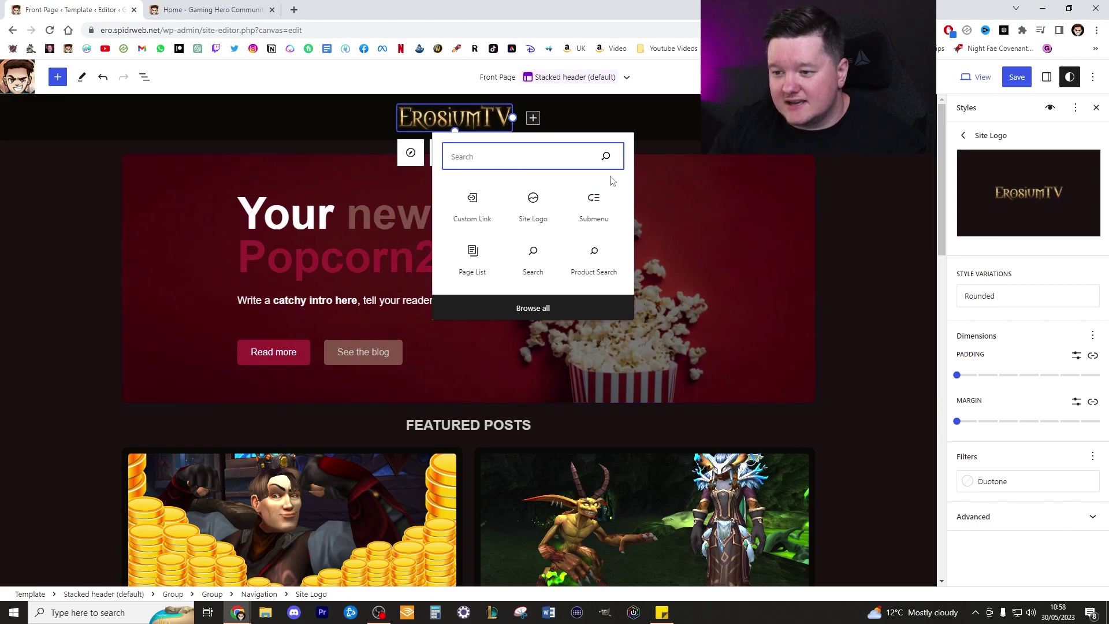
- Add a custom link to the Free Guides page after the logo in the header navigation
left_click(476, 199)
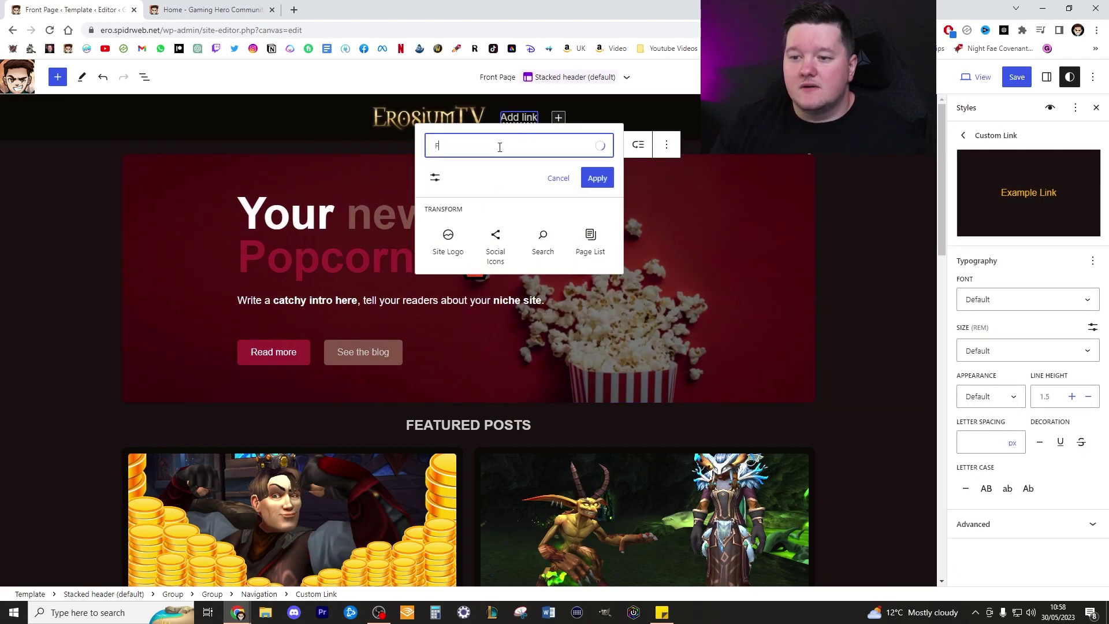
type("Free guides")
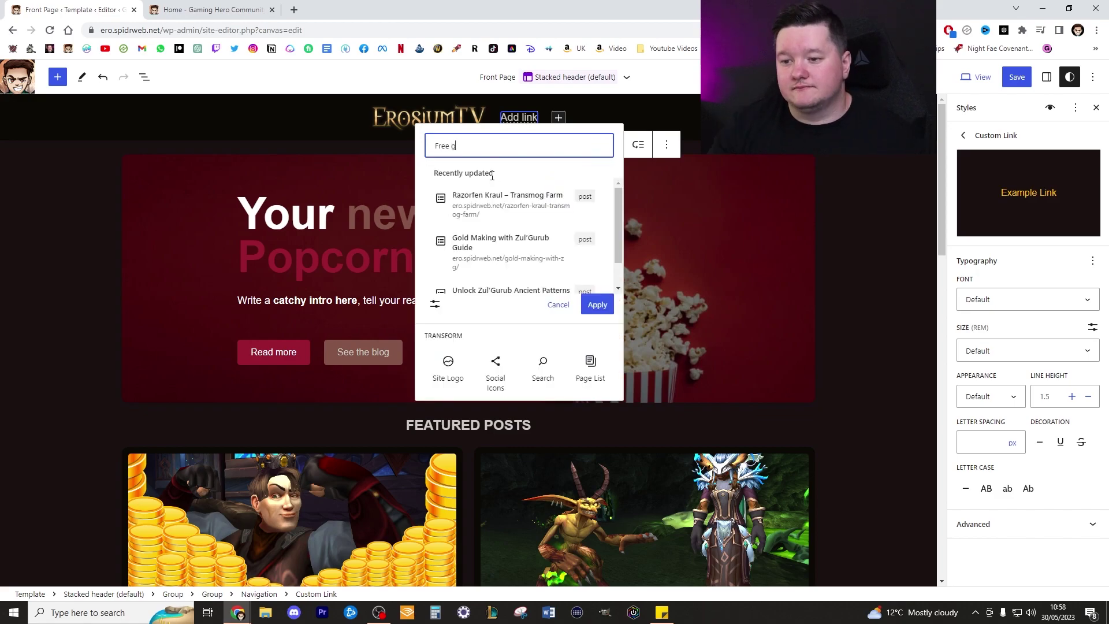
left_click(543, 186)
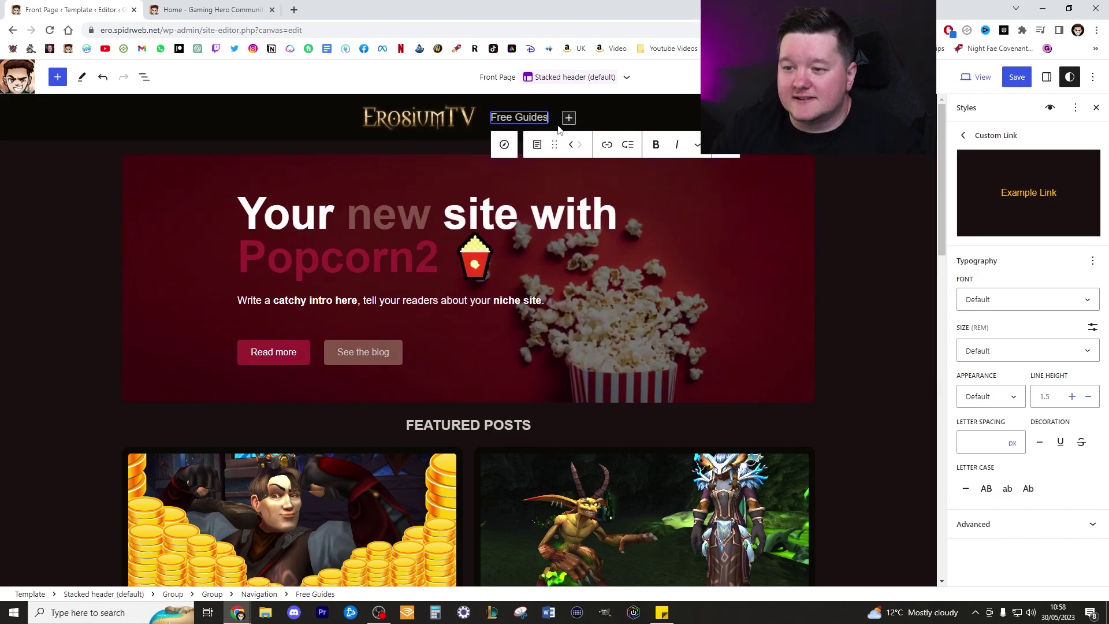
- Add a link to the ALL MEMBERS GUIDES page in the navigation and relabel it Member Guides
left_click(568, 118)
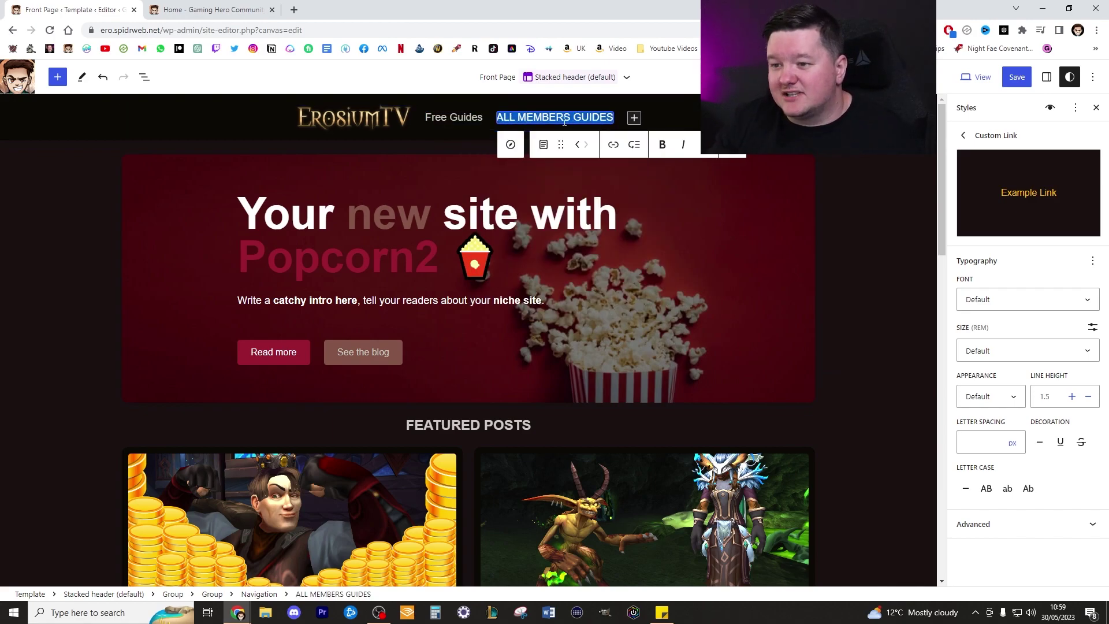
type("Mem")
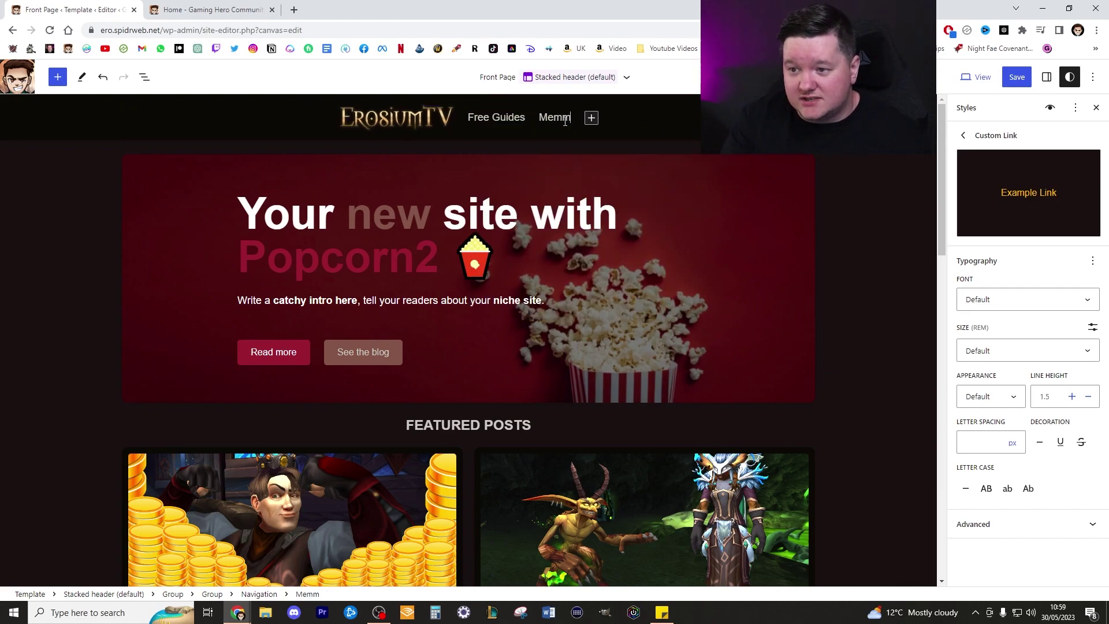
type("ber Guides")
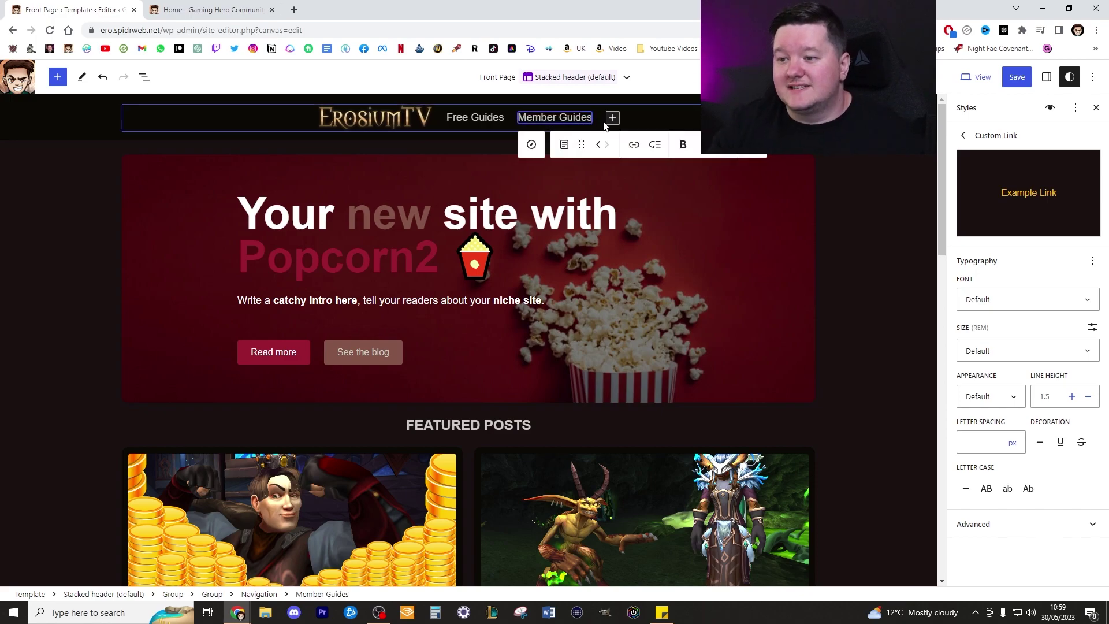
- Add a custom link to Member Signup after Member Guides in the header navigation
left_click(612, 119)
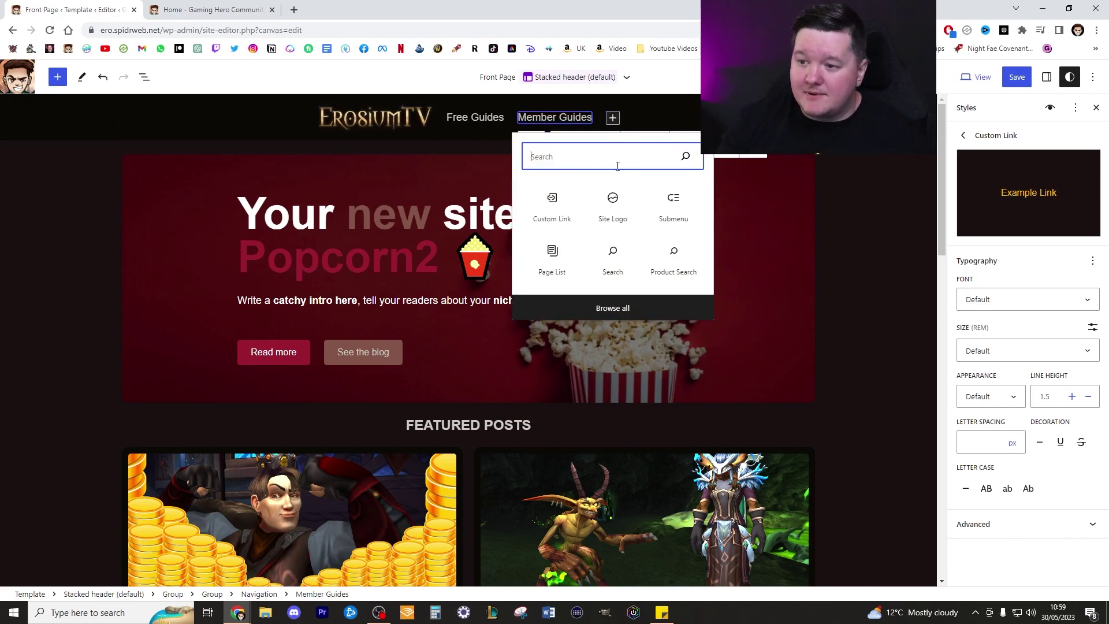
left_click(570, 205)
type("Member Signup")
key("Return")
- Add a custom link to the Login page after Member Signup in the header navigation
left_click(656, 118)
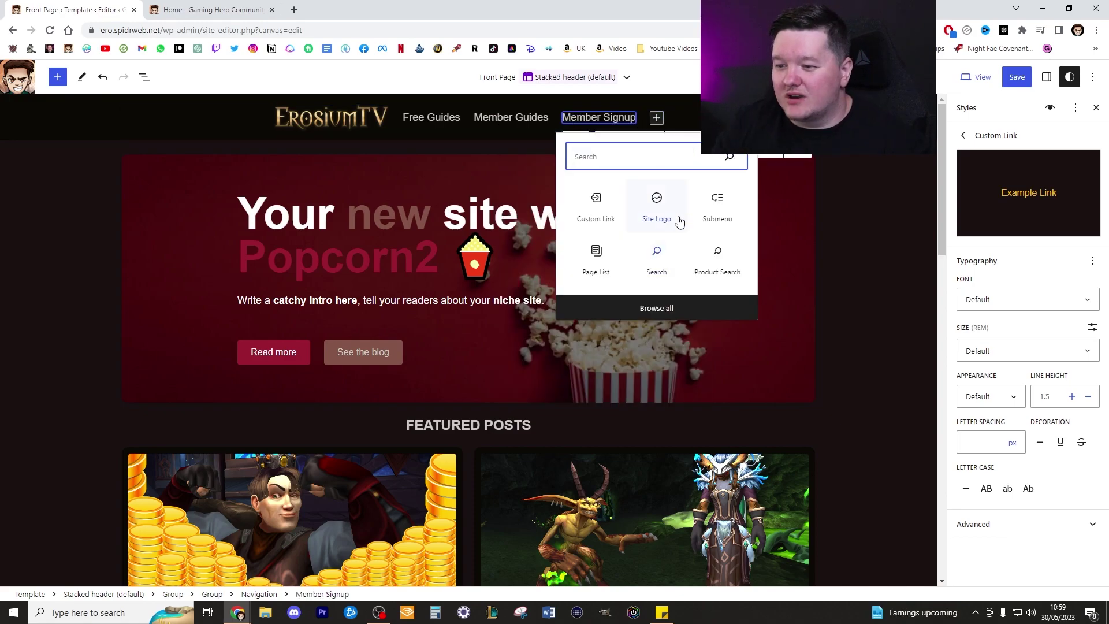
left_click(615, 210)
type("login")
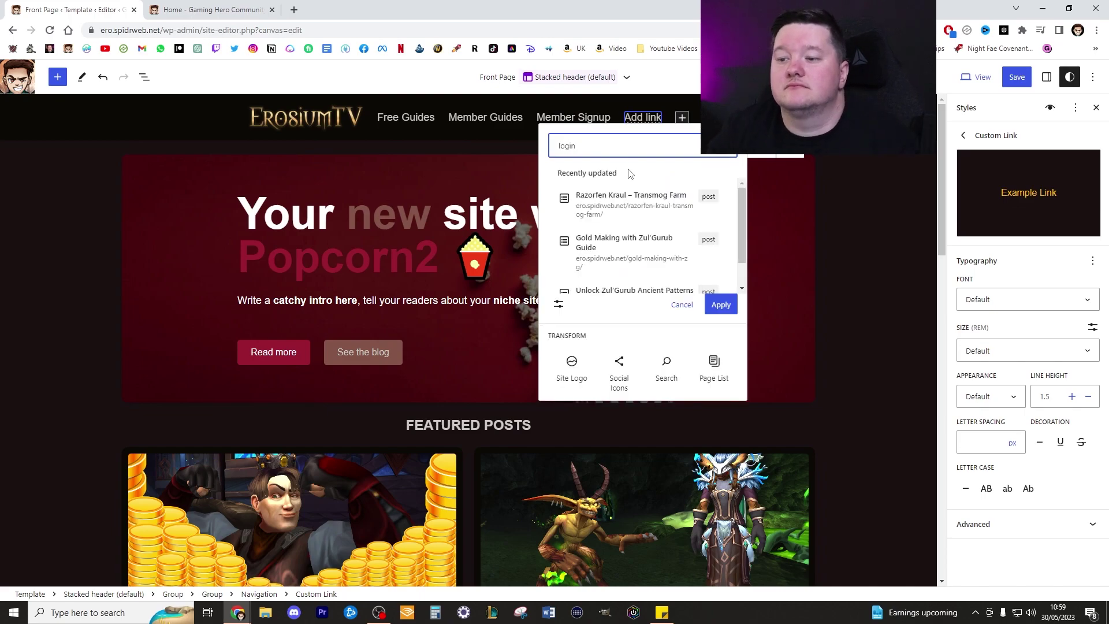
left_click(653, 171)
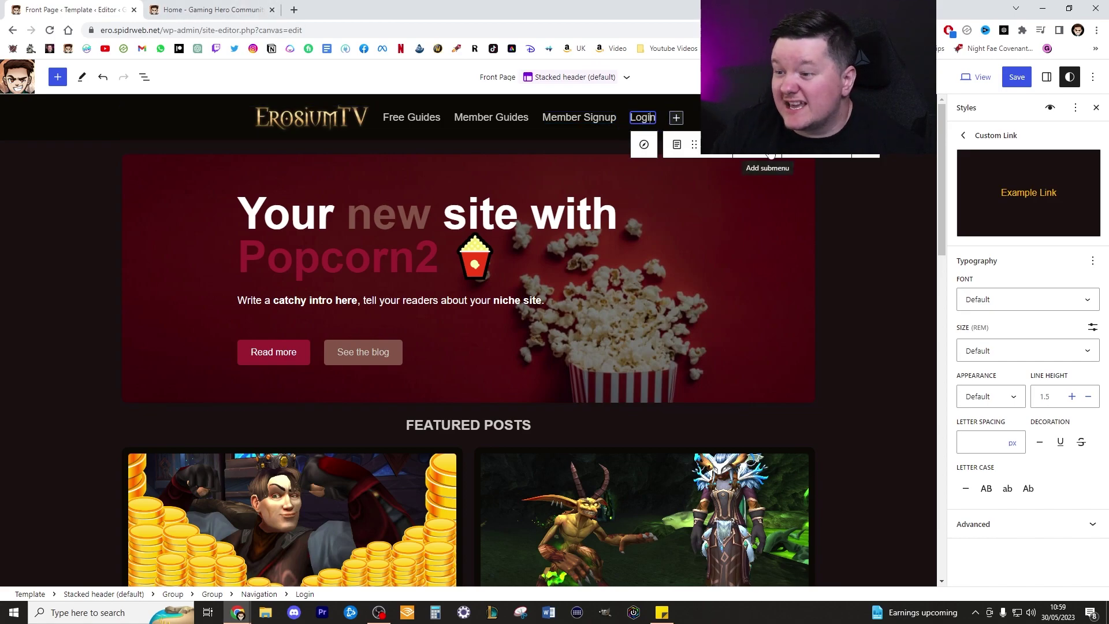
- Give the Login navigation item a submenu containing a link to the Discord page
left_click(771, 155)
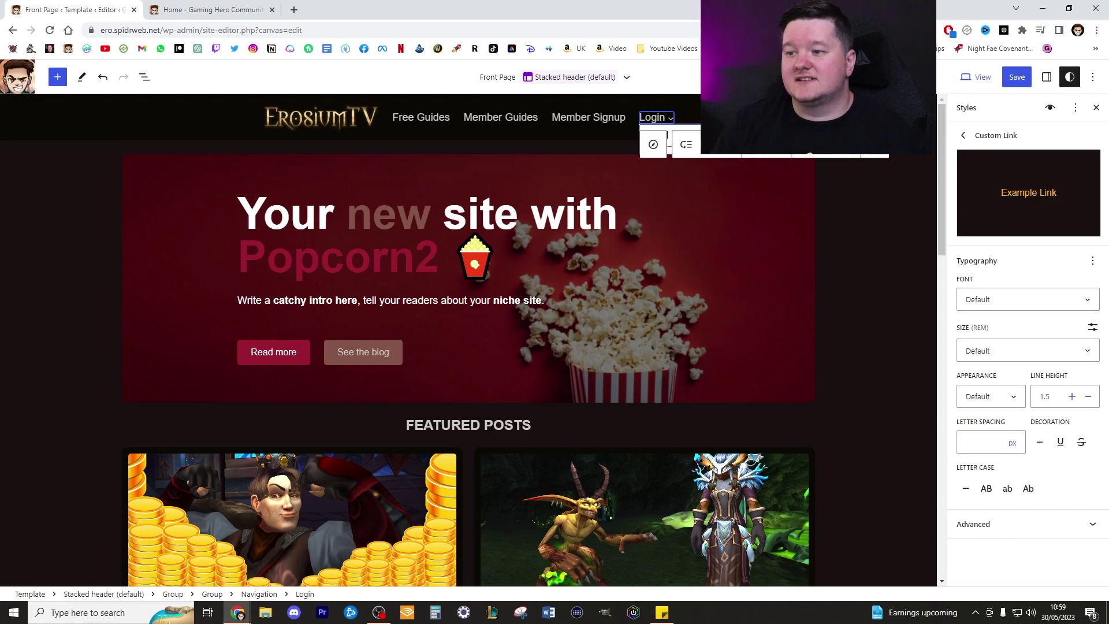
type("d")
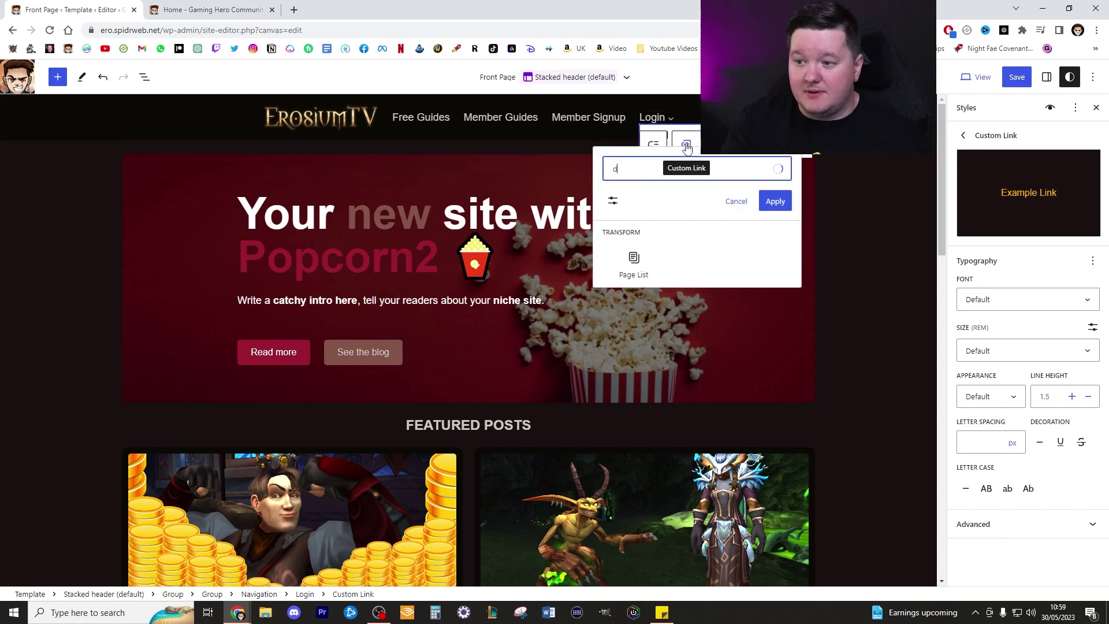
type("iscord")
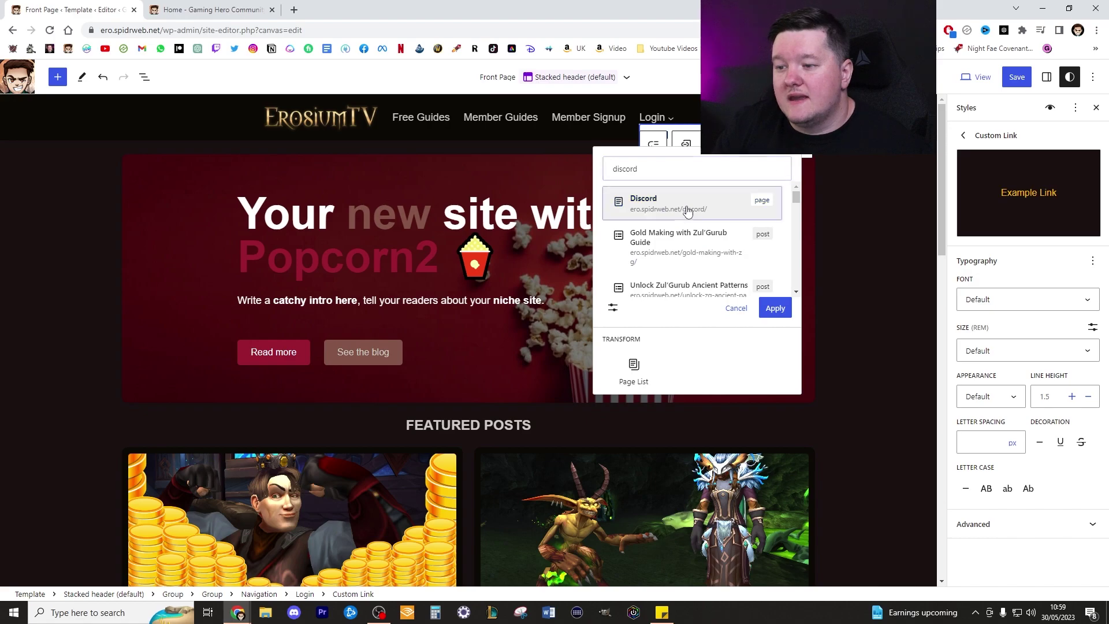
left_click(688, 212)
left_click(644, 117)
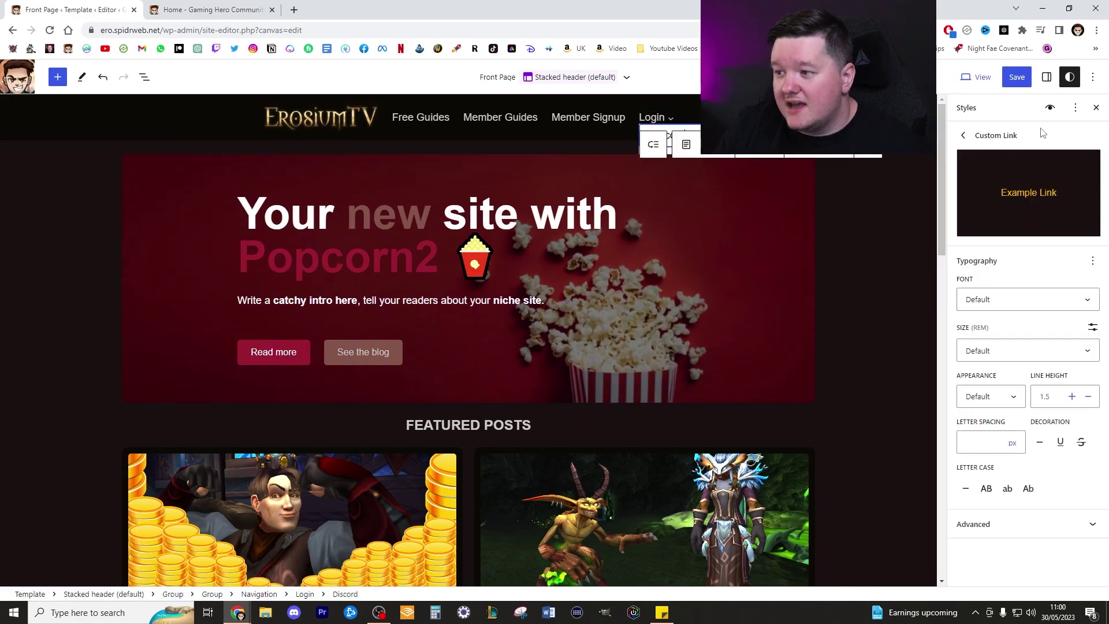
- Set the text colour of the header navigation block to Luminous vivid amber
left_click(1046, 77)
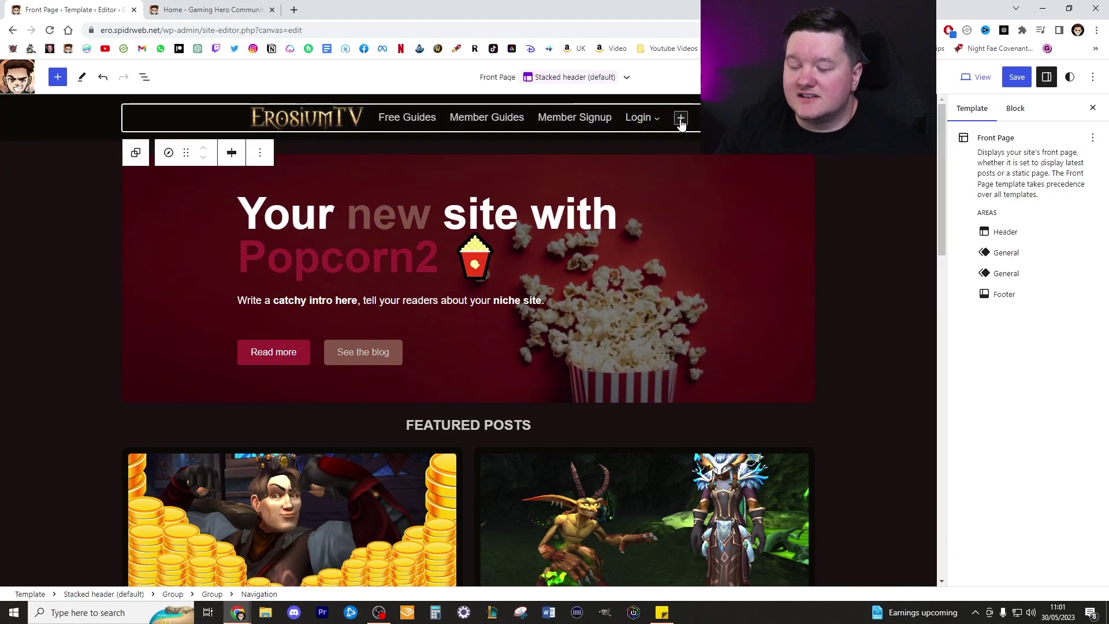
left_click(524, 181)
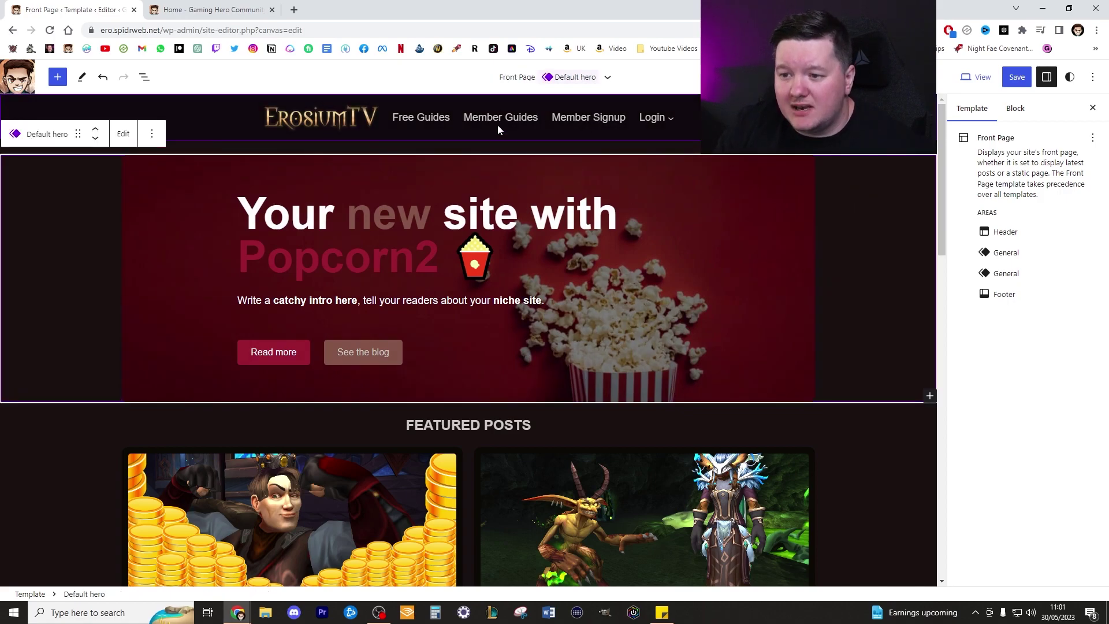
left_click(516, 121)
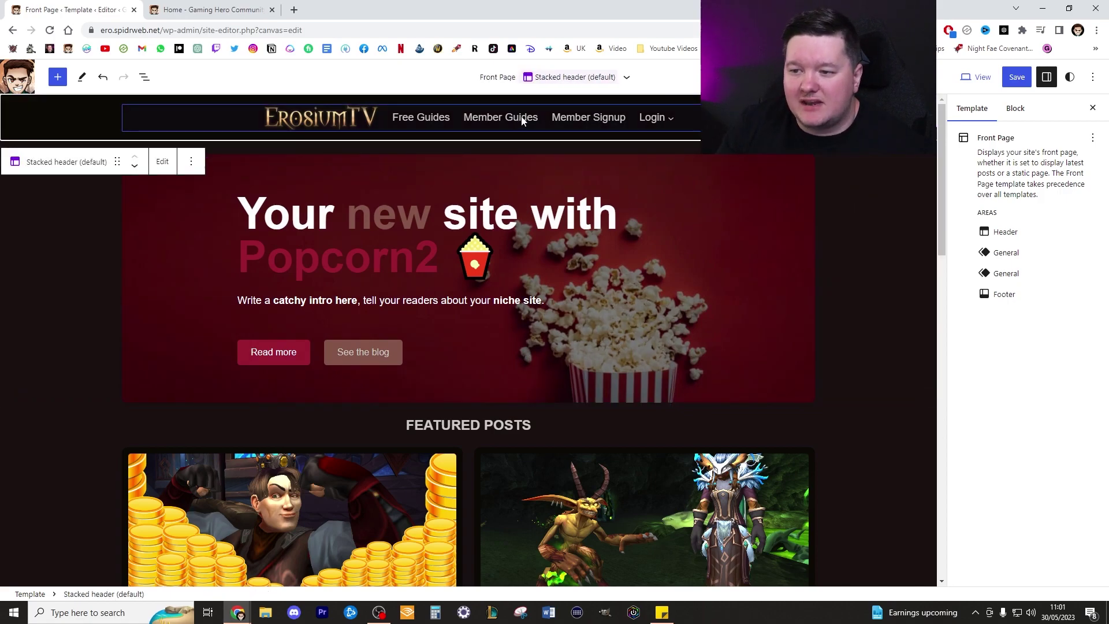
left_click(522, 121)
left_click(389, 116)
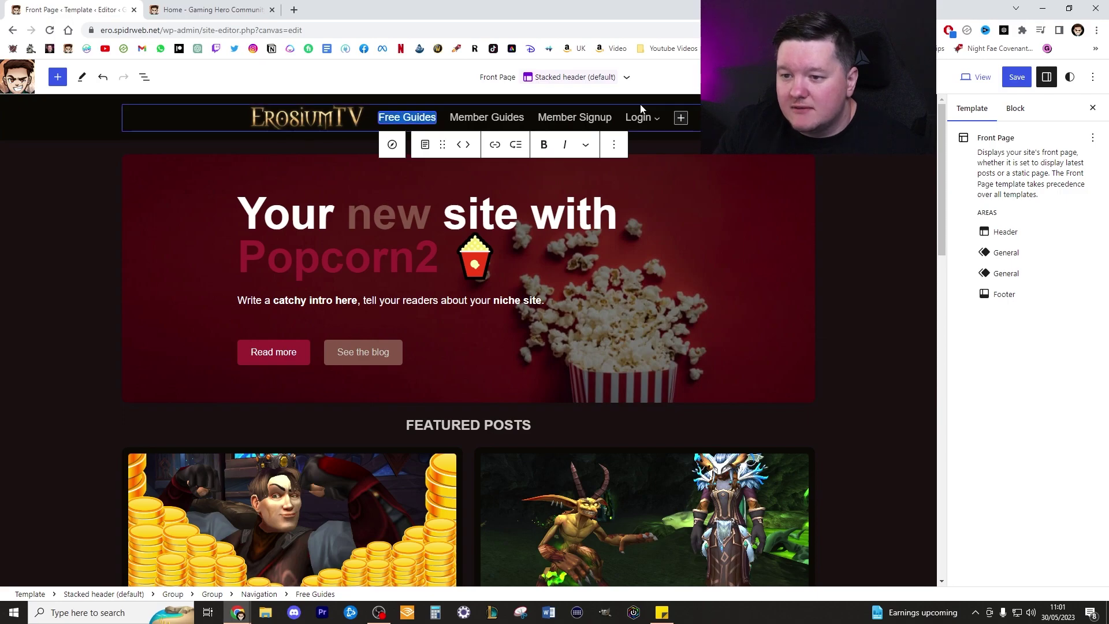
left_click(1021, 110)
left_click(1046, 182)
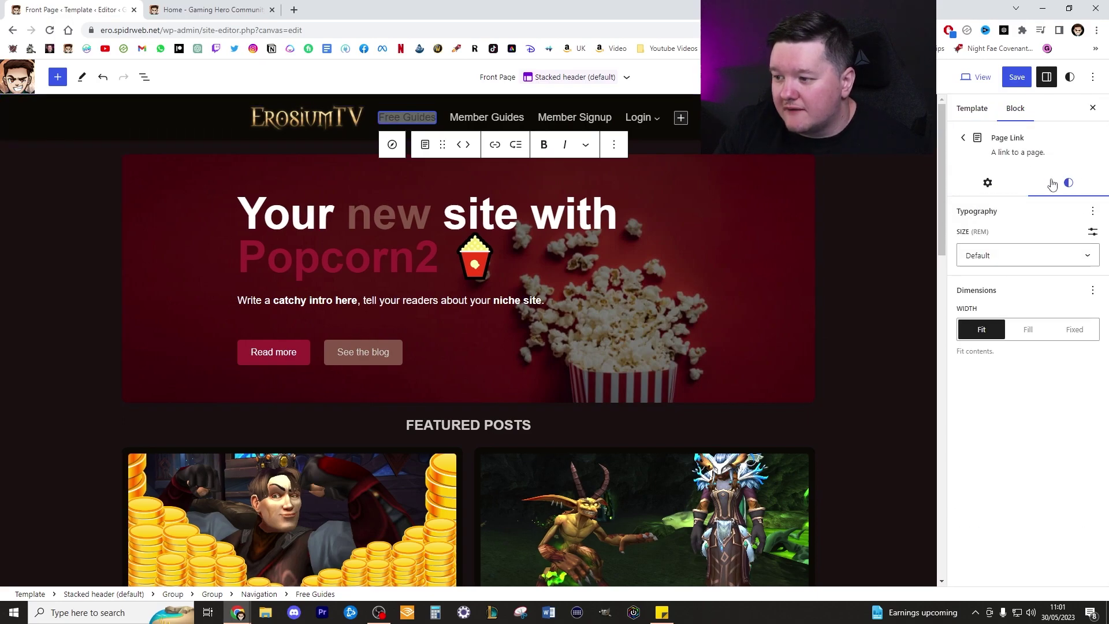
left_click(1094, 212)
key("Escape")
left_click(963, 137)
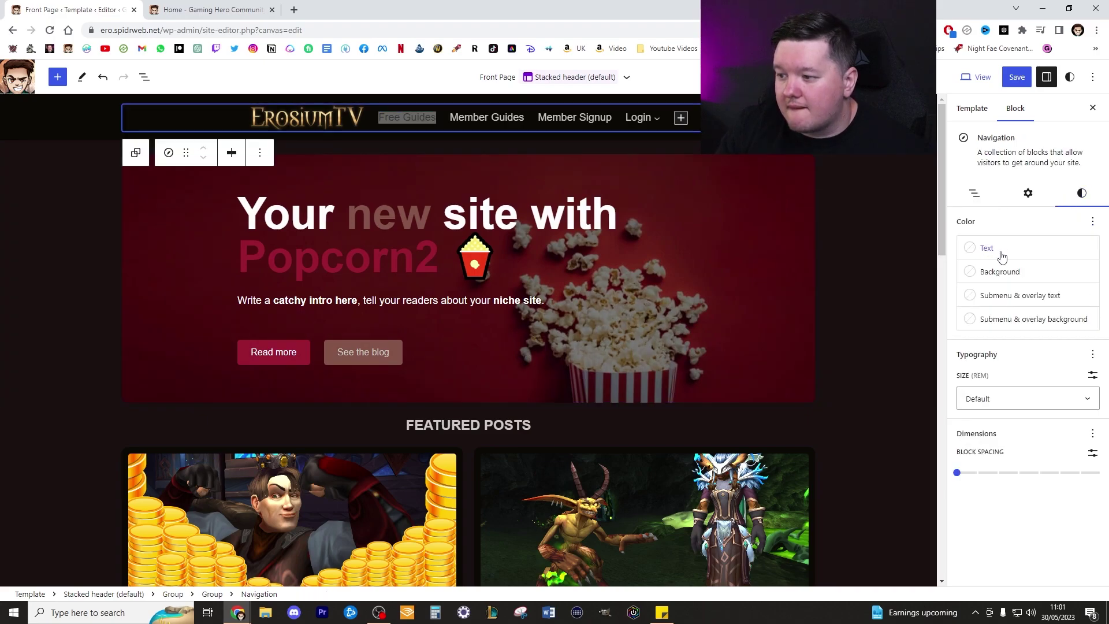
left_click(1002, 256)
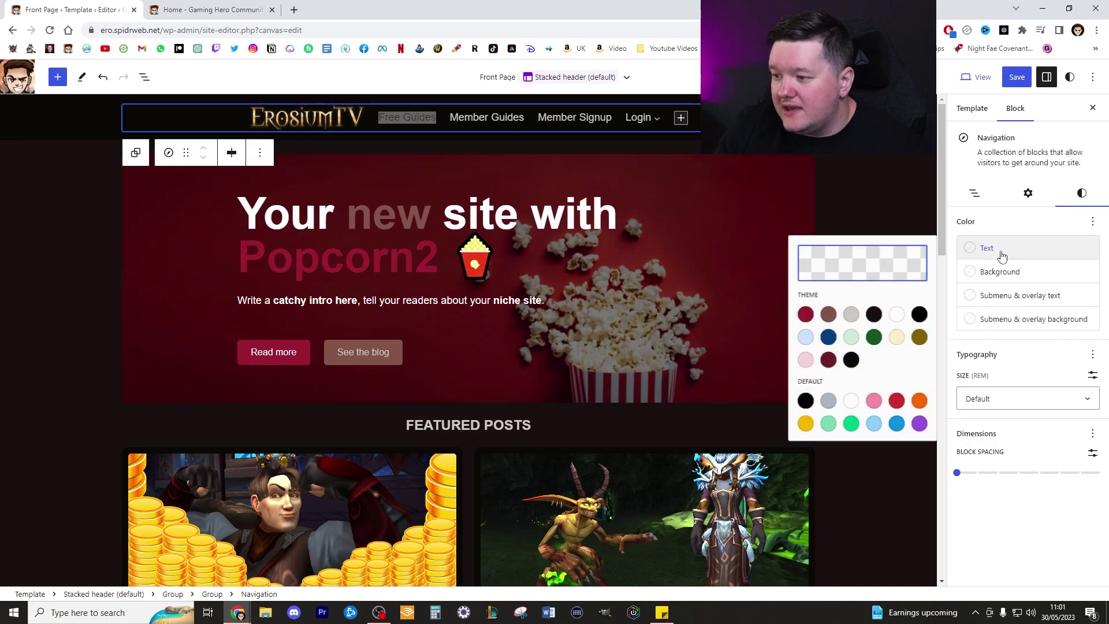
left_click(803, 427)
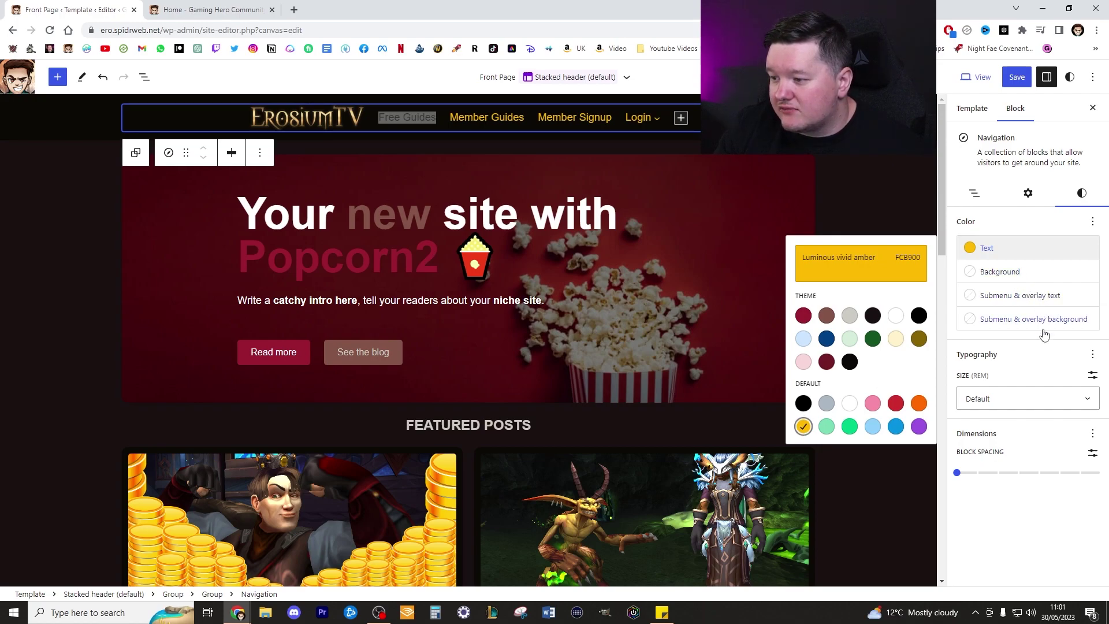
- Set the navigation's submenu and overlay background to Quaternary and its submenu and overlay text to Luminous vivid amber
left_click(1027, 320)
left_click(873, 387)
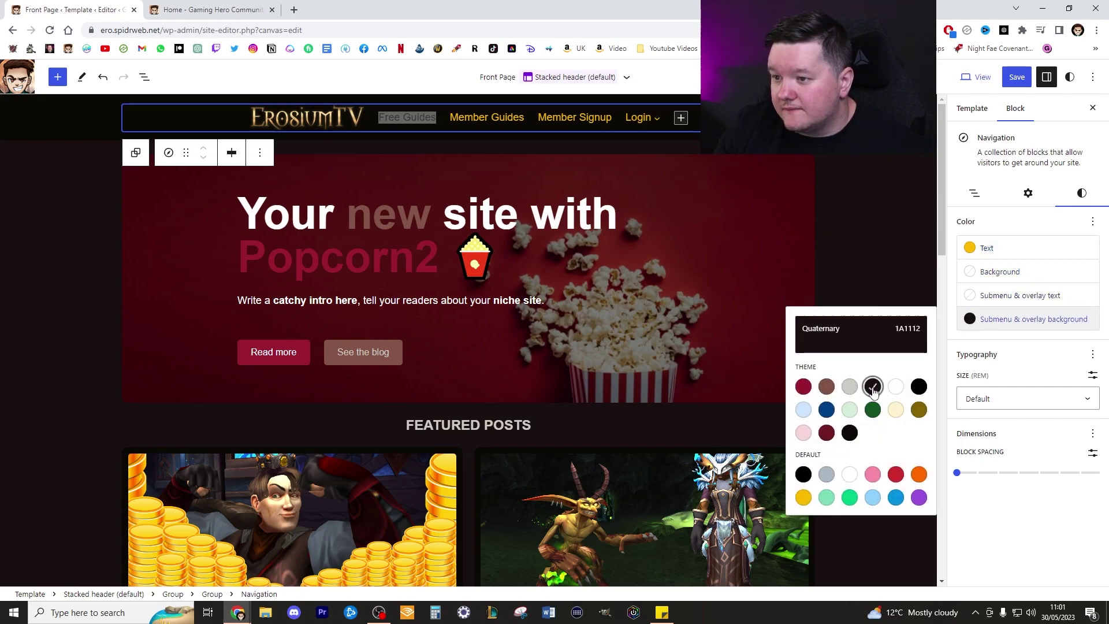
left_click(1020, 297)
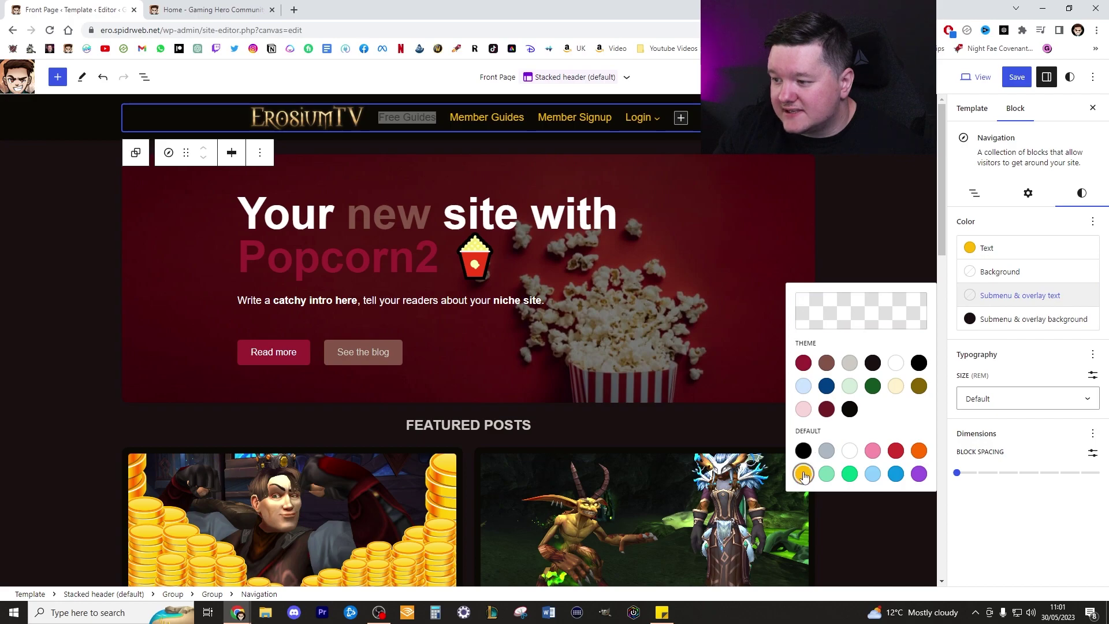
left_click(803, 475)
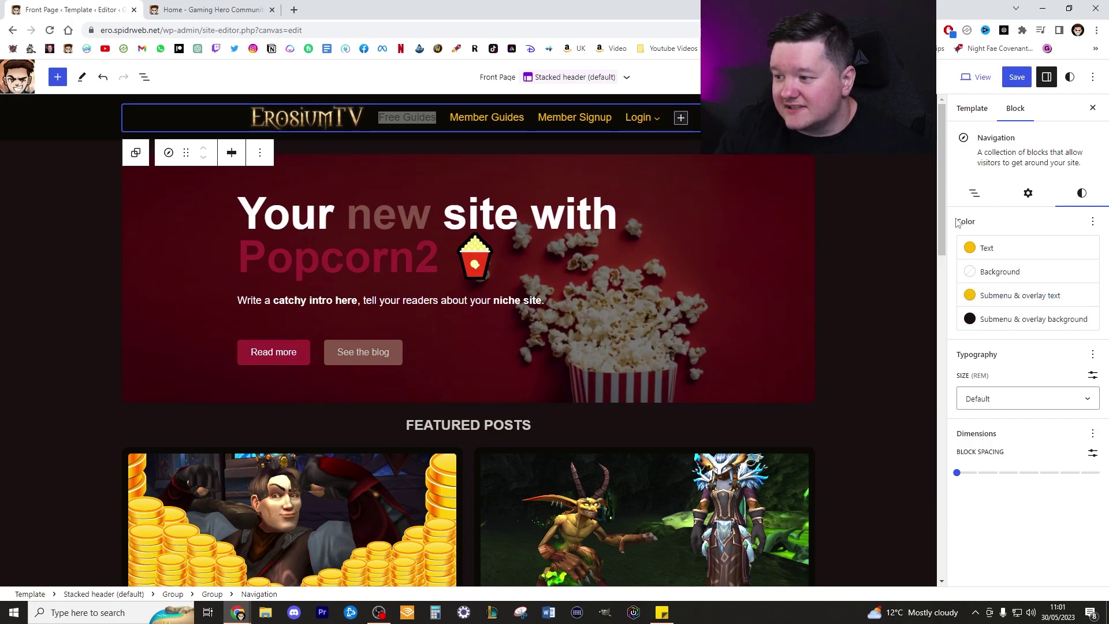
left_click(859, 204)
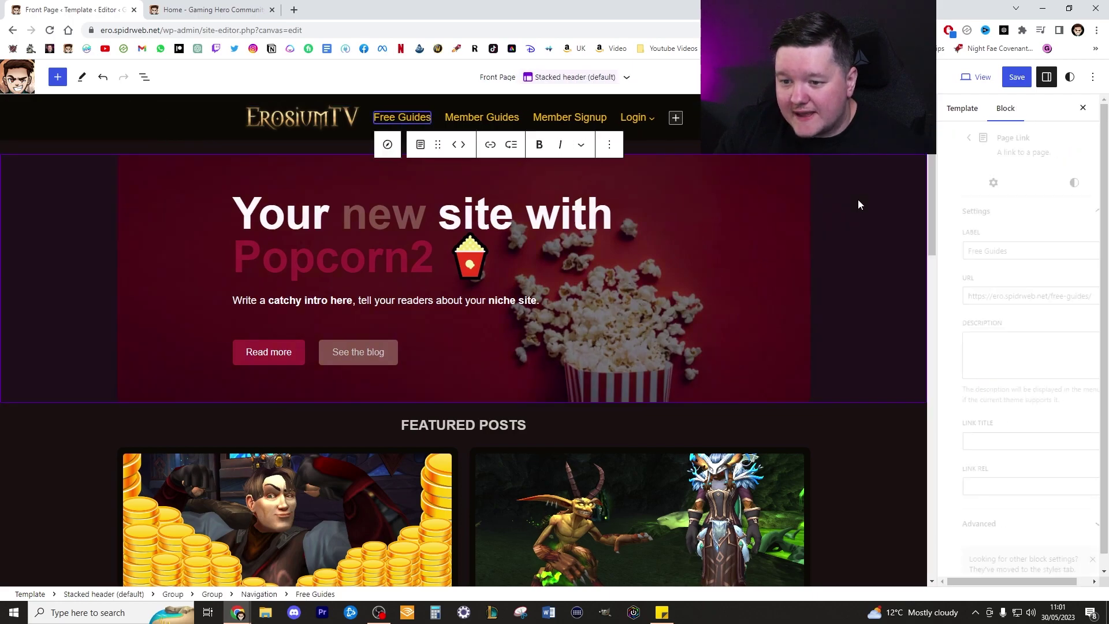
- Set the content width of the hero section's outermost group to 1350 px
left_click(737, 164)
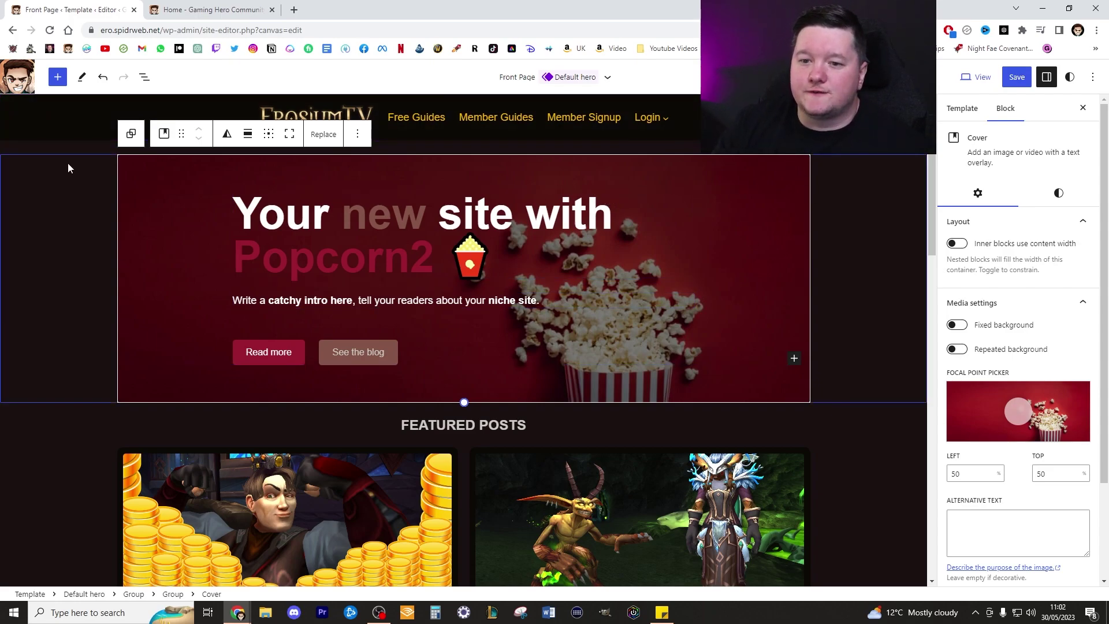
left_click(831, 166)
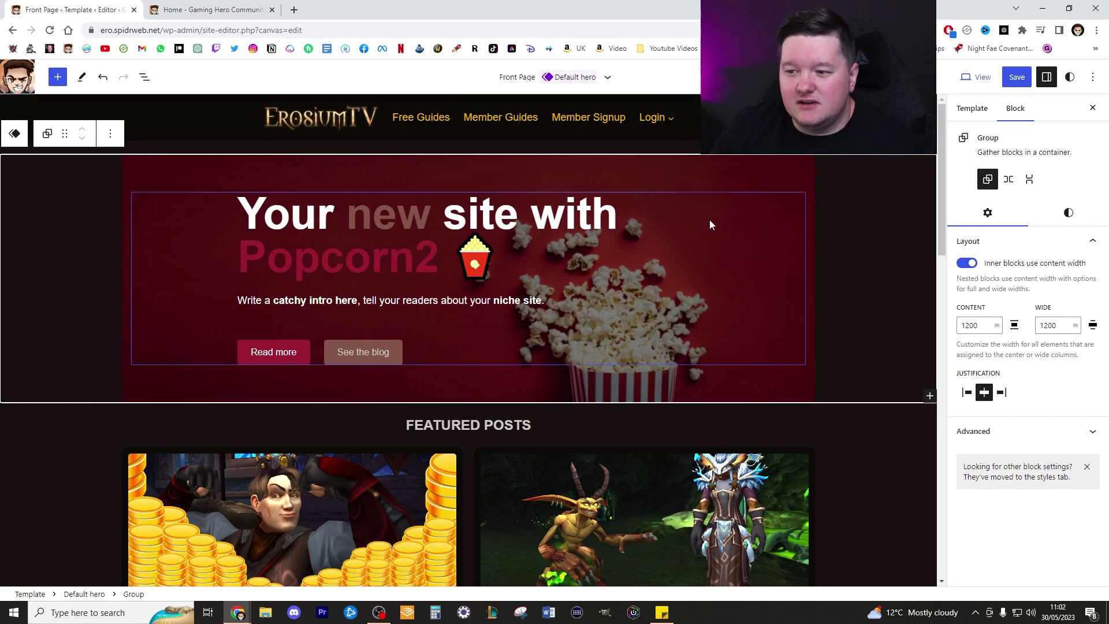
left_click(684, 217)
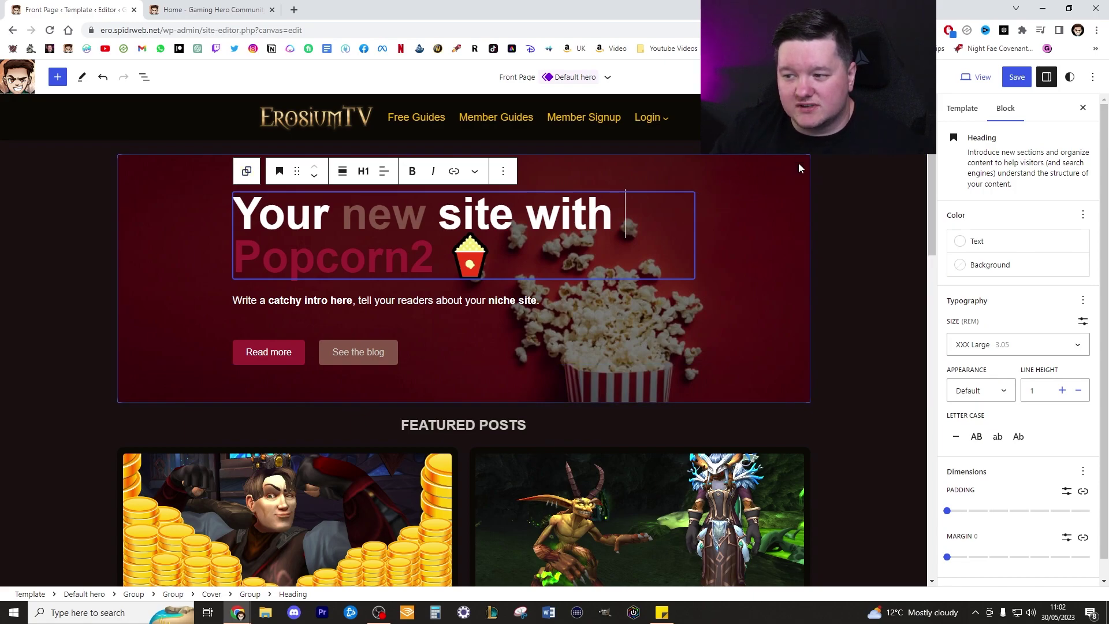
left_click(252, 172)
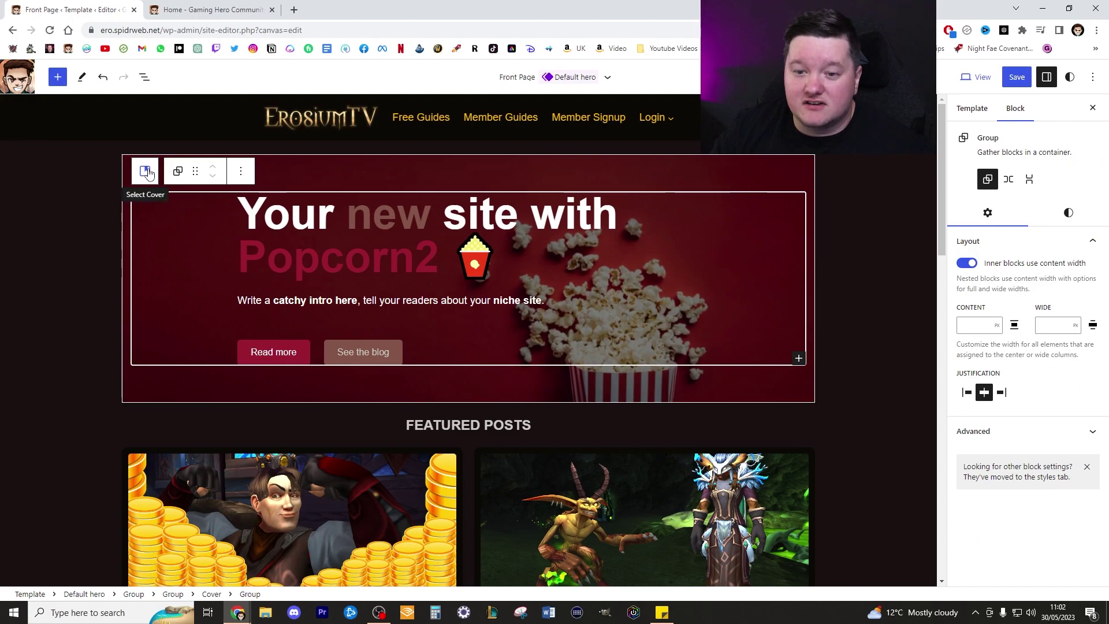
left_click(146, 172)
left_click(143, 140)
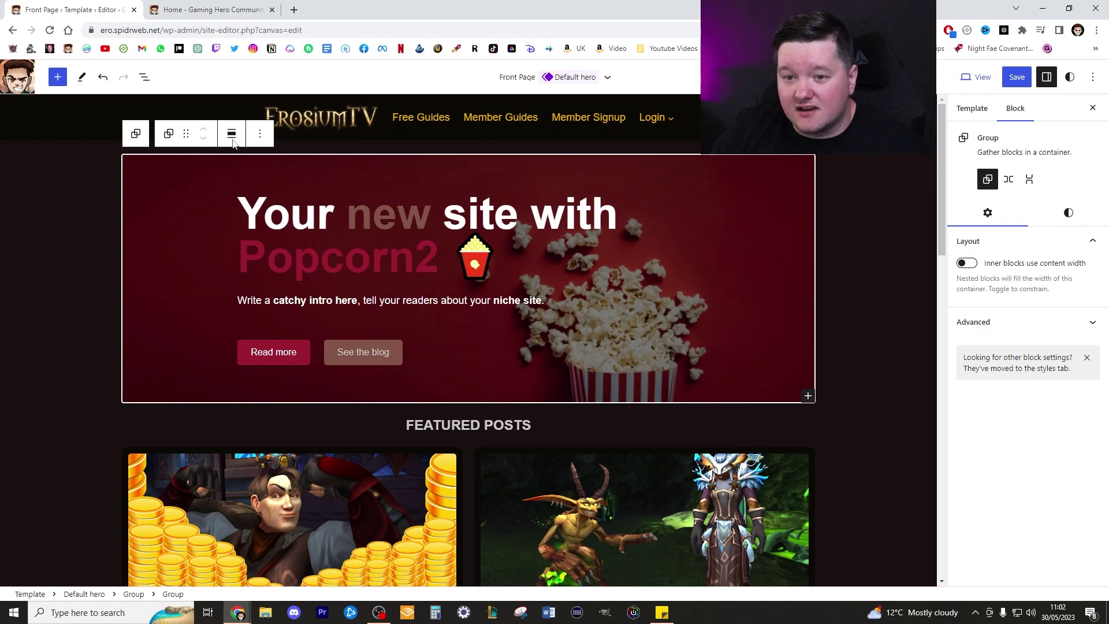
left_click(121, 159)
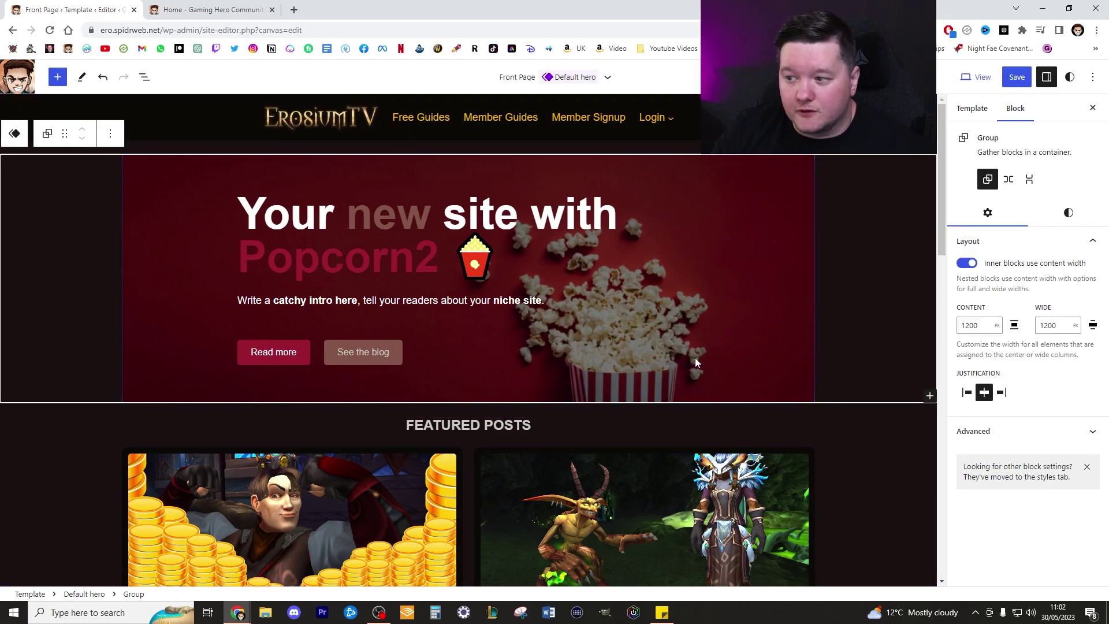
left_click_drag(973, 325, 965, 325)
type("35")
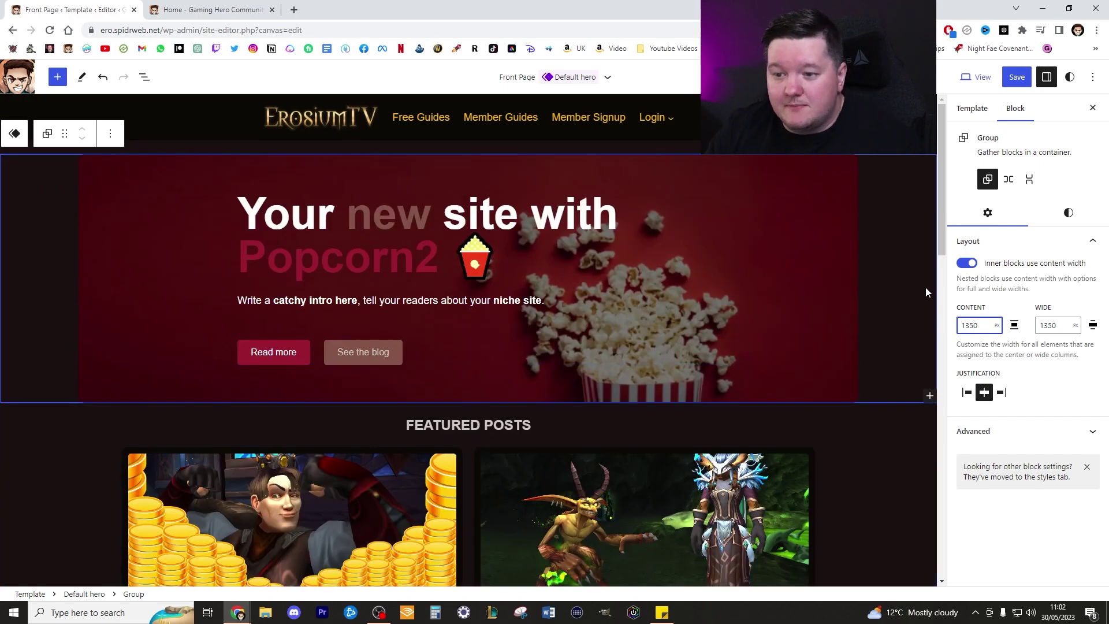
- Set the content width of the Featured Posts section's outer group to 1350 px
left_click(857, 450)
left_click(986, 113)
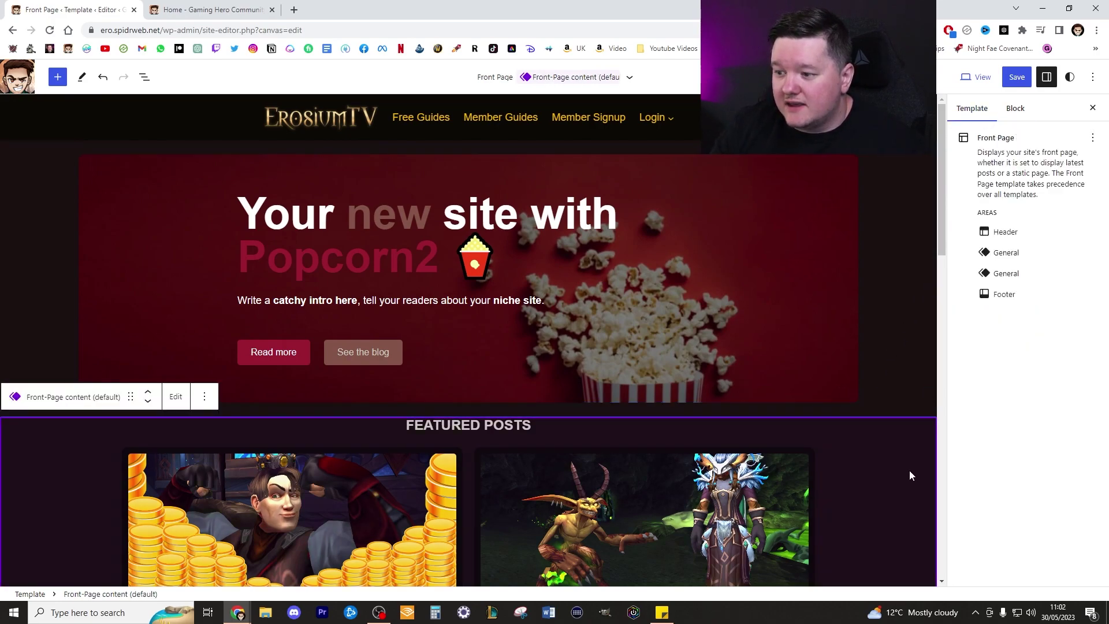
left_click(777, 490)
left_click(848, 477)
scroll(91, 330, "down", 3)
left_click_drag(978, 325, 969, 321)
type("350")
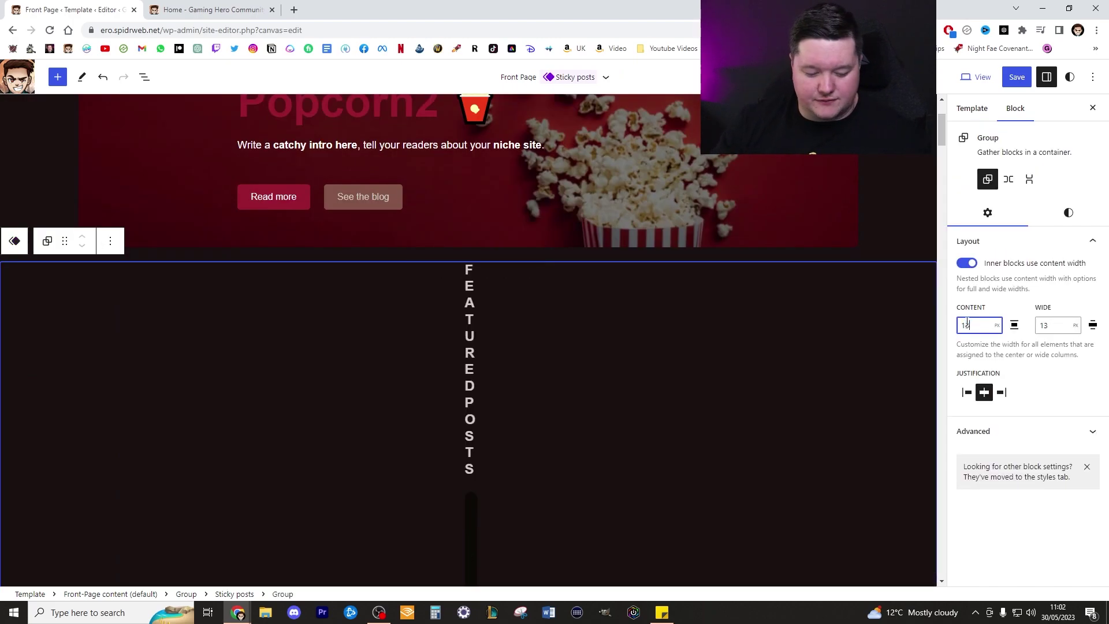
left_click(888, 223)
scroll(855, 249, "up", 3)
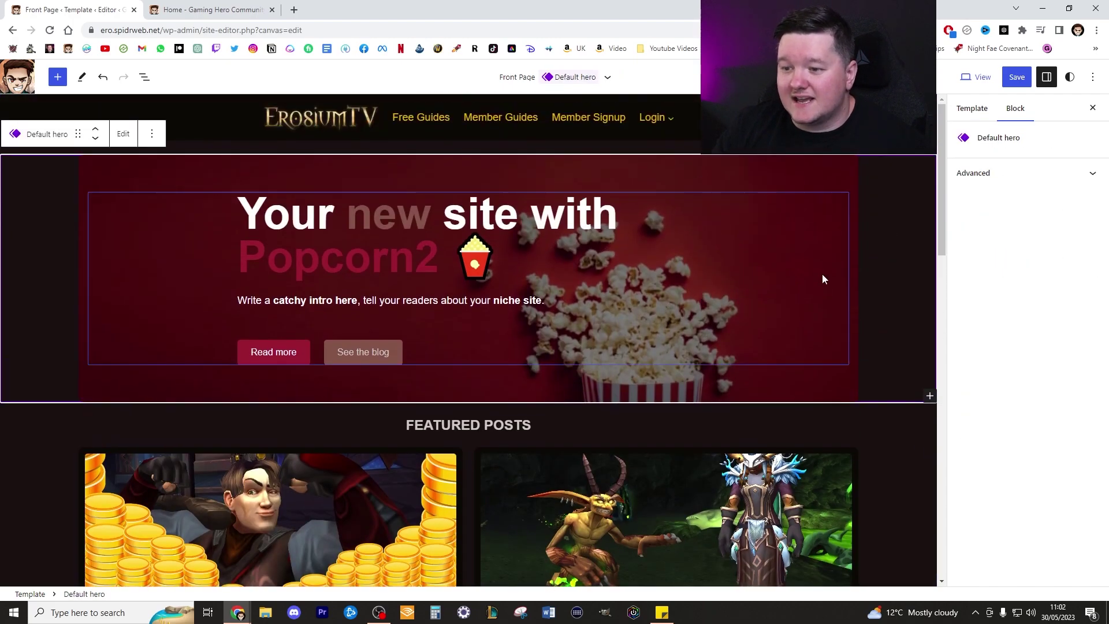
left_click(751, 116)
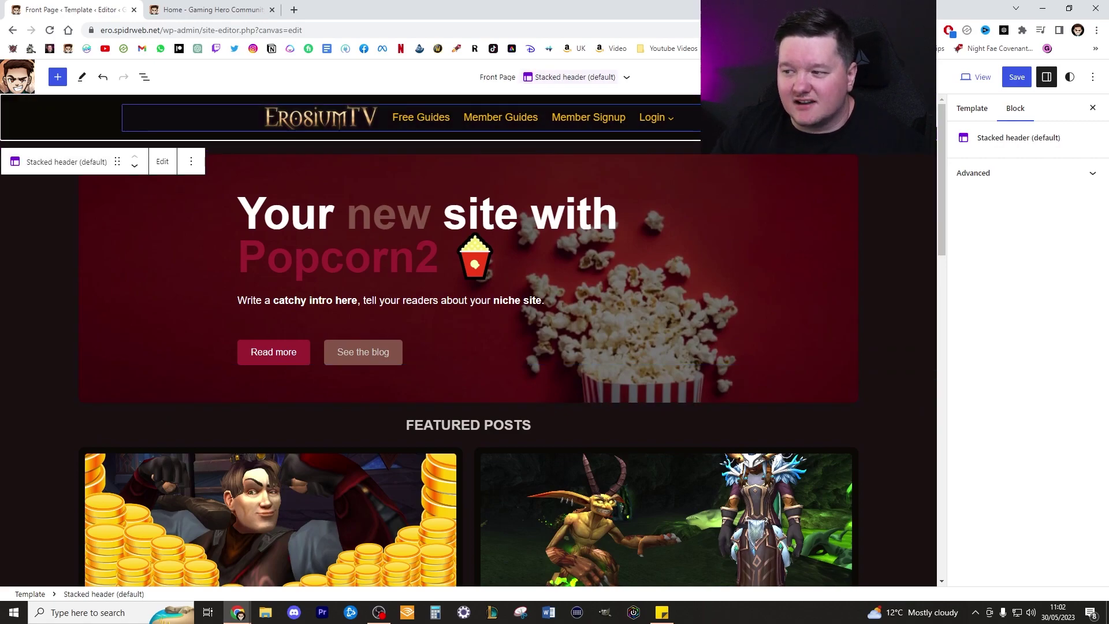
left_click(751, 115)
left_click(750, 116)
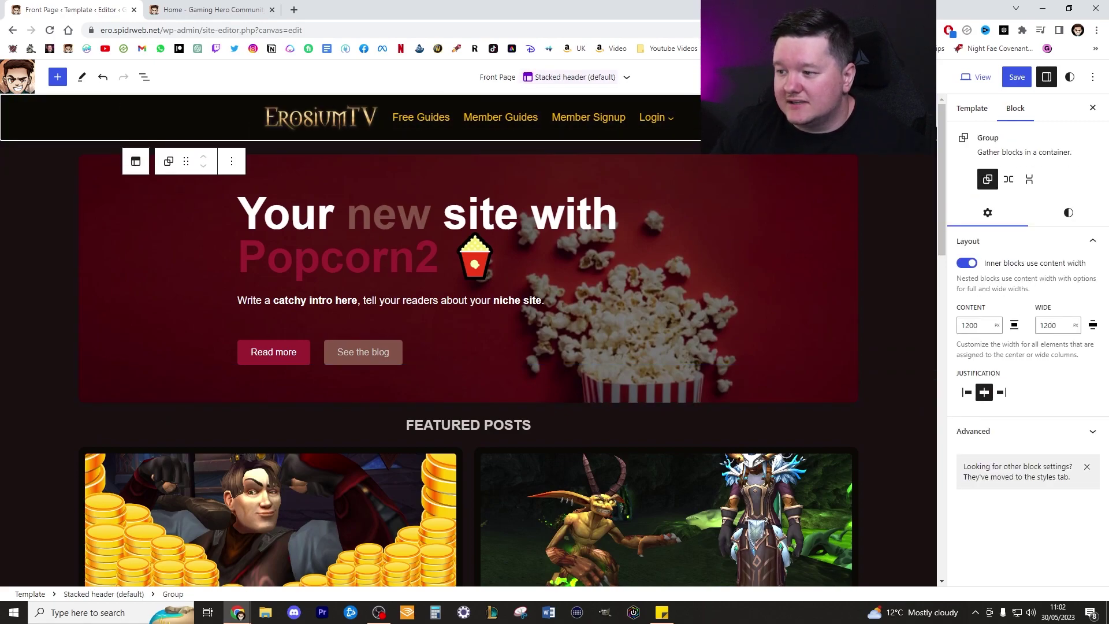
- Check the live site's banner and open the Media Library to replace the hero cover's background image
left_click(772, 201)
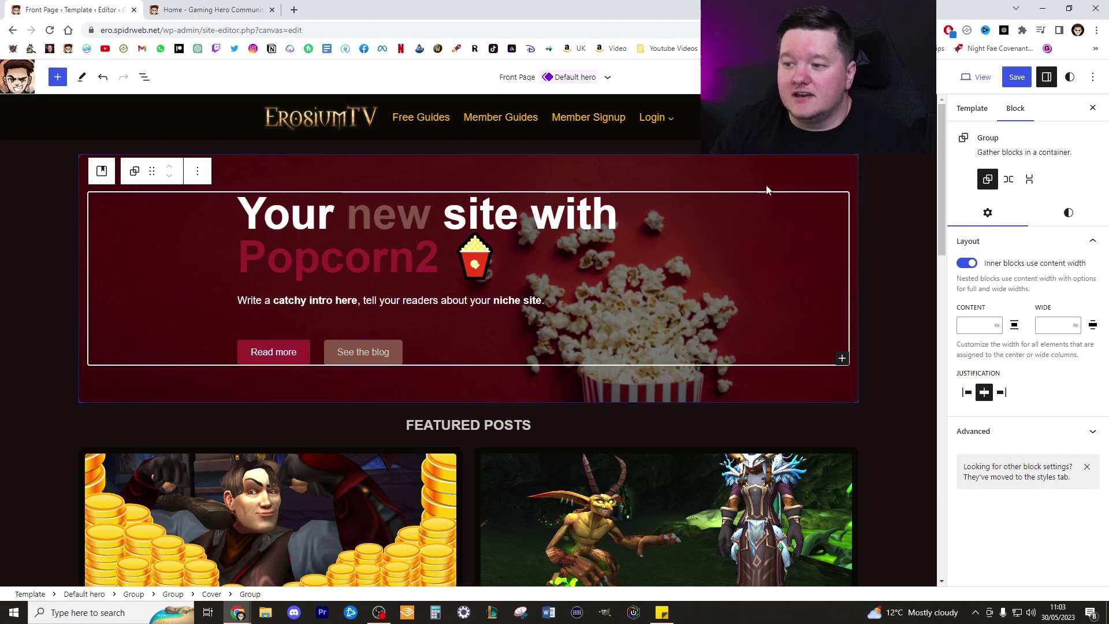
left_click(197, 6)
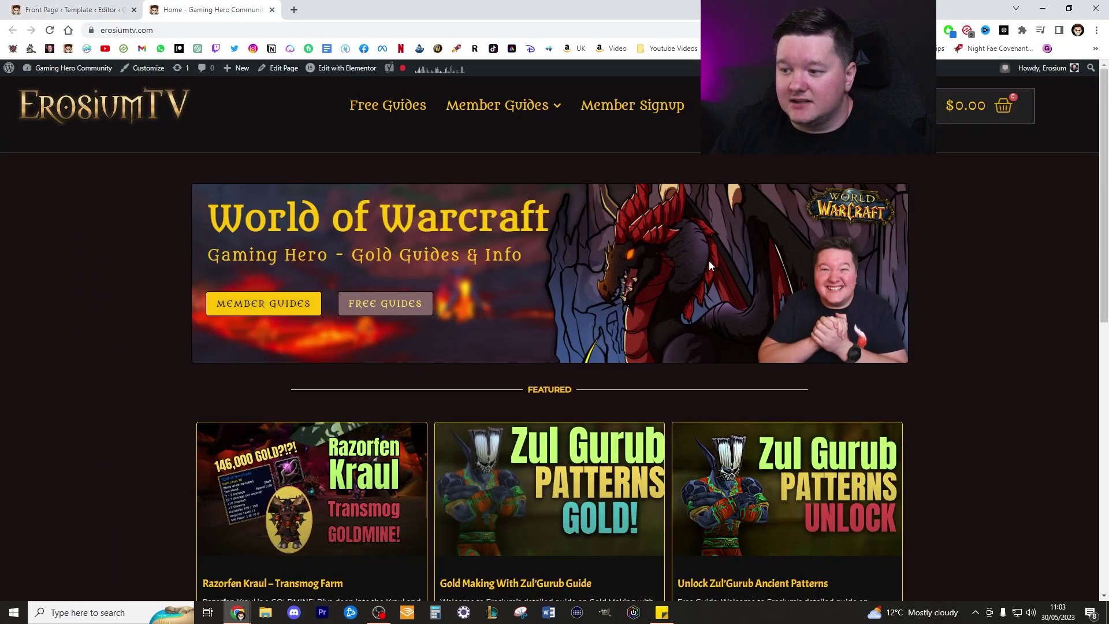
key("ctrl+shift+Tab")
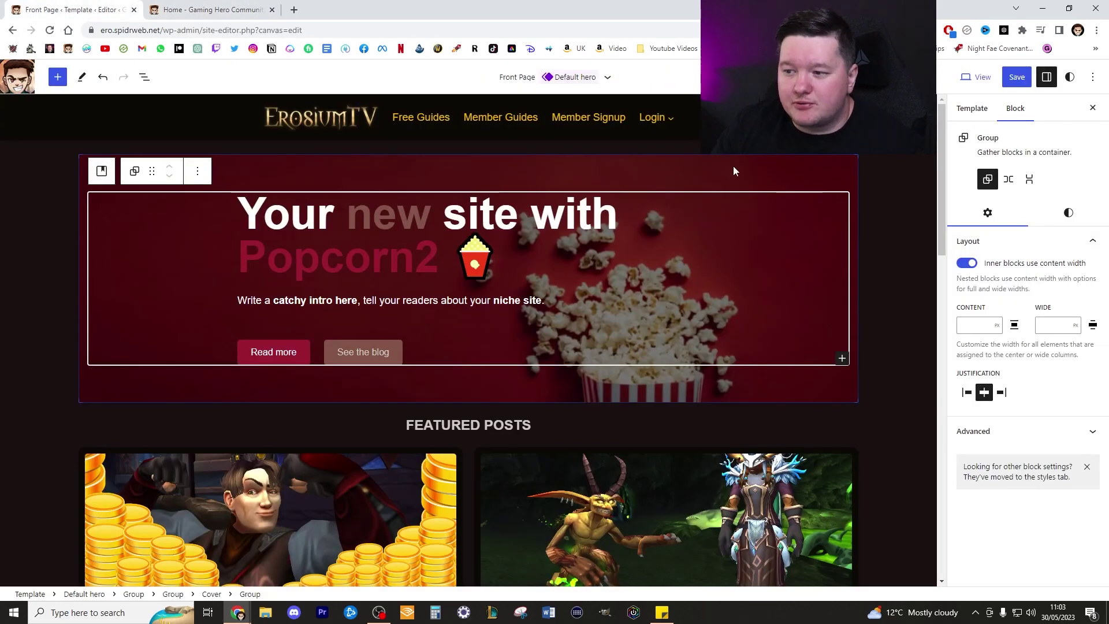
left_click(563, 167)
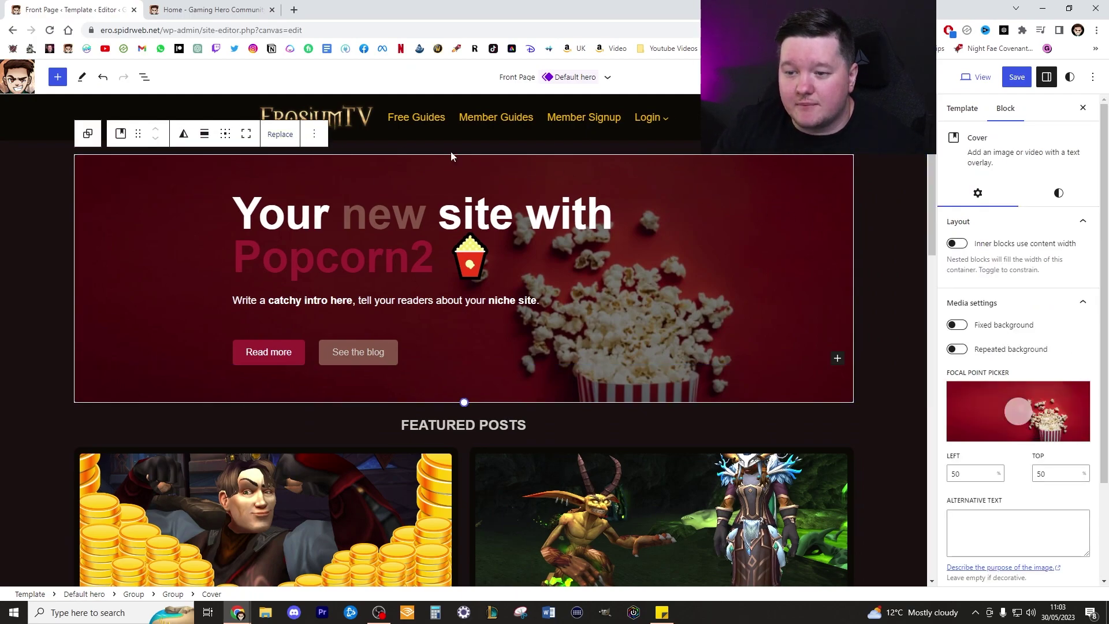
left_click(291, 135)
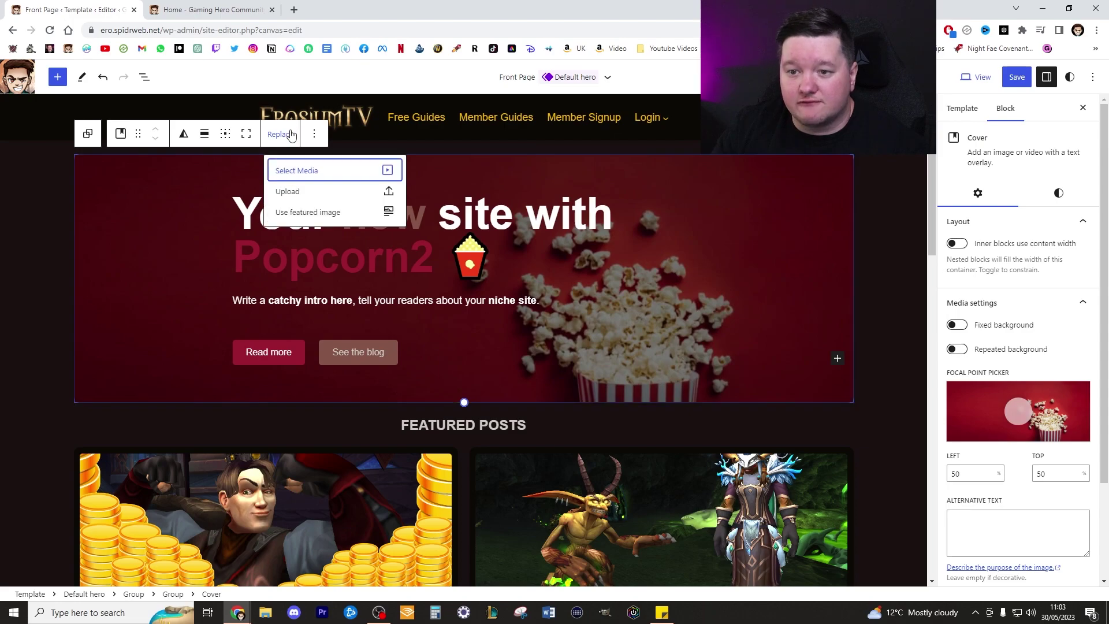
left_click(315, 171)
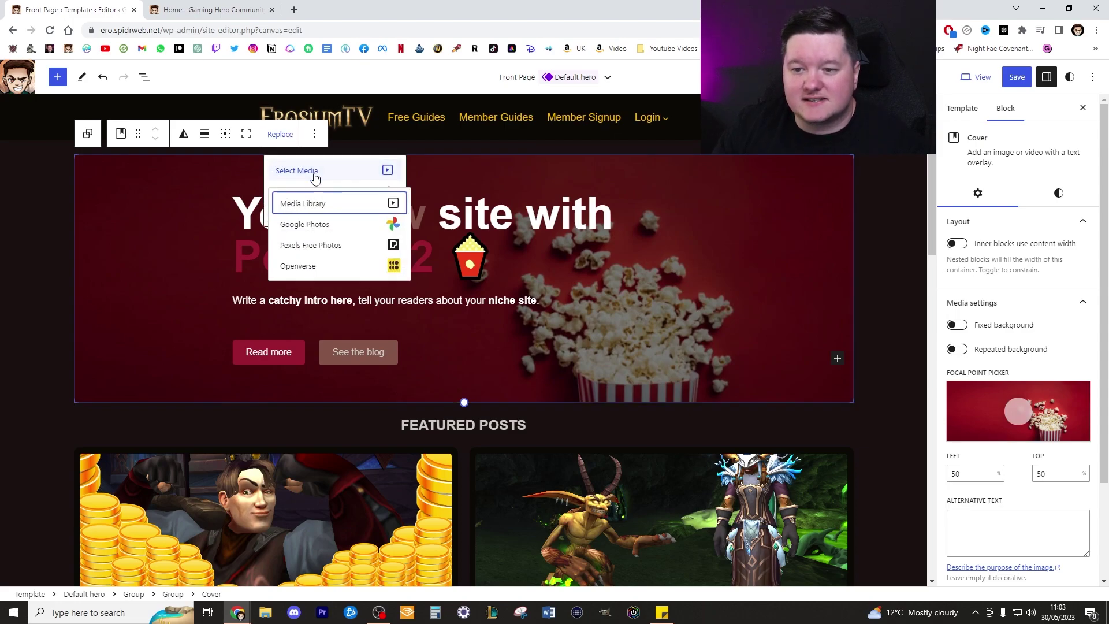
left_click(333, 206)
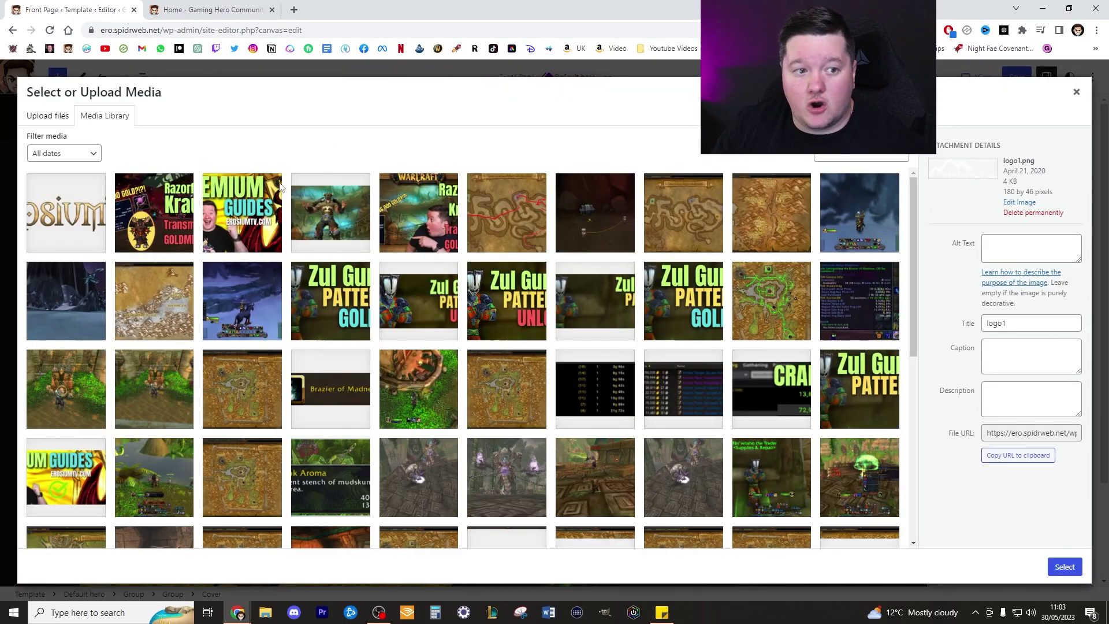
- Replace the hero cover's background with the dark dragon banner image from the Media Library
scroll(423, 269, "down", 1)
scroll(428, 253, "up", 1)
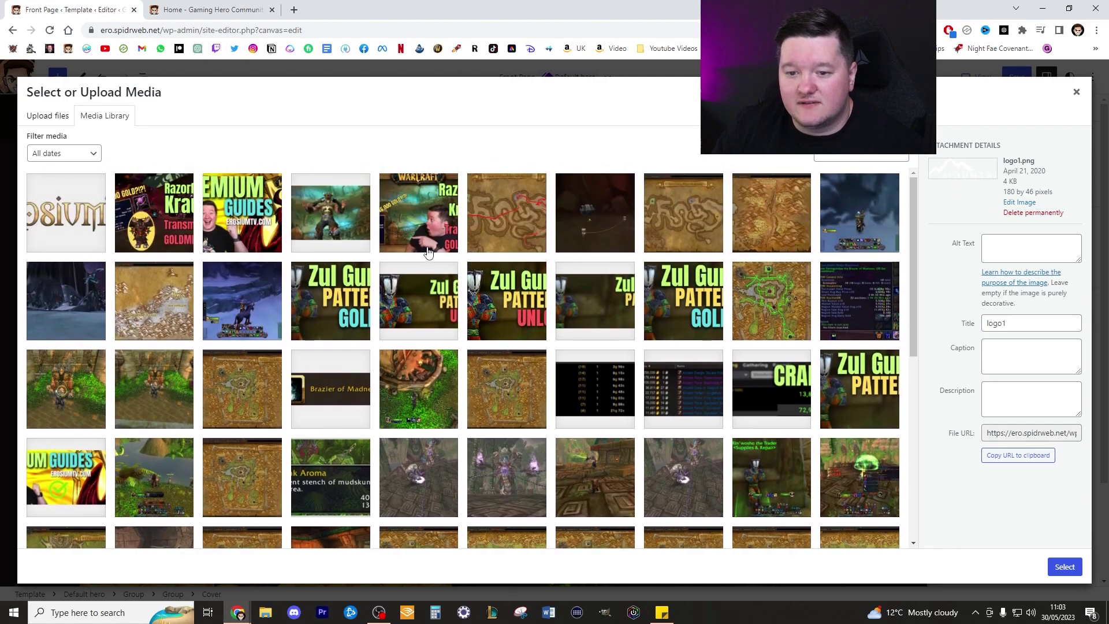
scroll(583, 257, "down", 5)
scroll(584, 257, "down", 2)
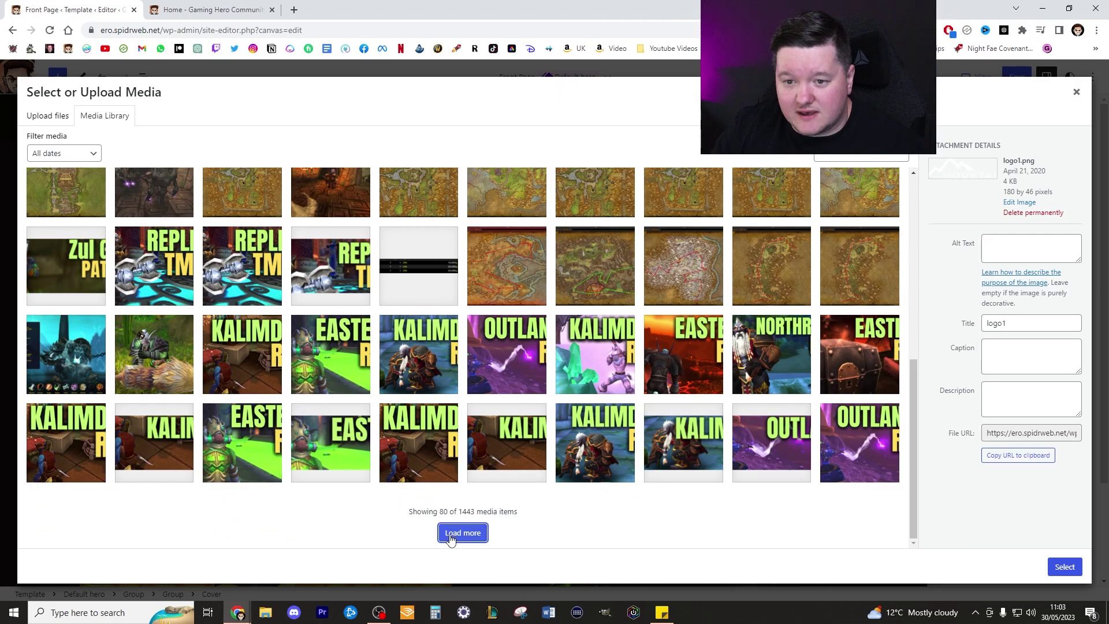
scroll(341, 294, "down", 10)
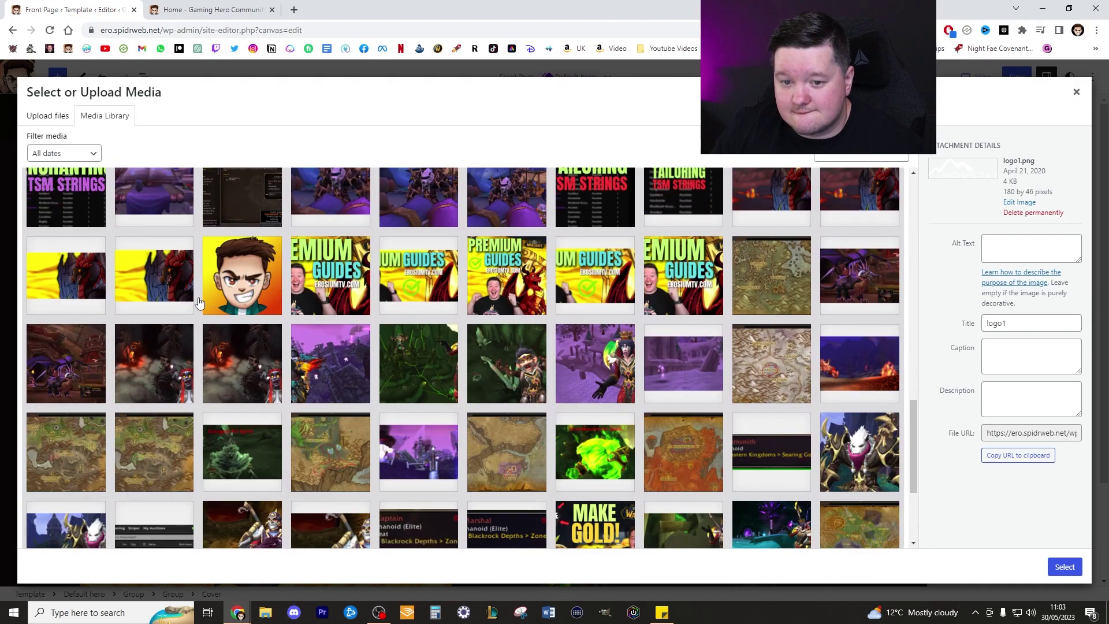
scroll(794, 318, "up", 2)
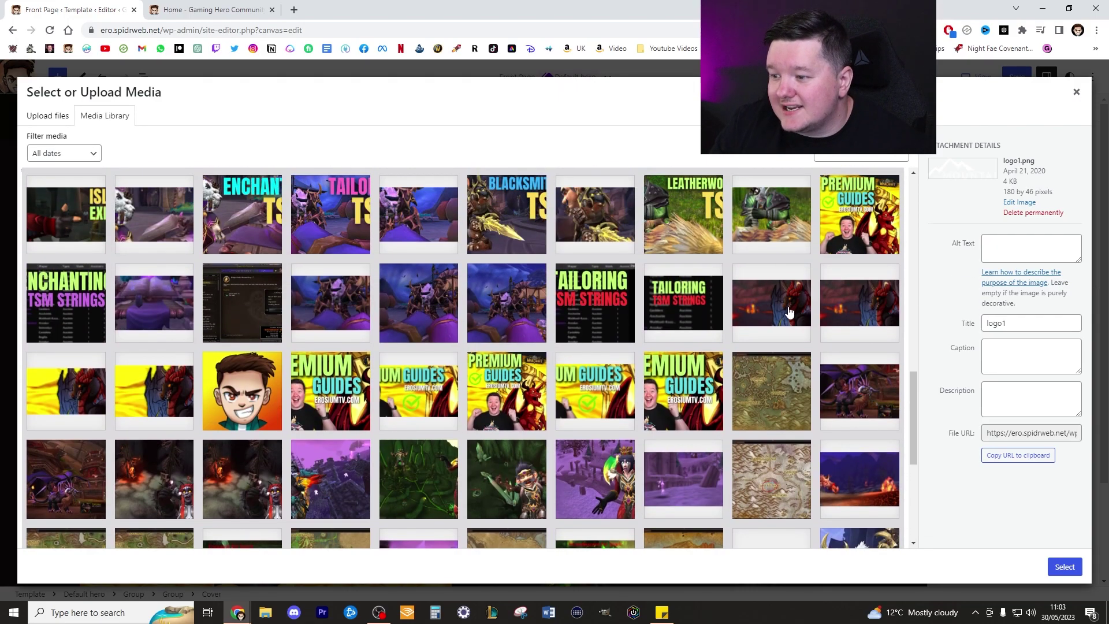
left_click(789, 313)
left_click(1062, 566)
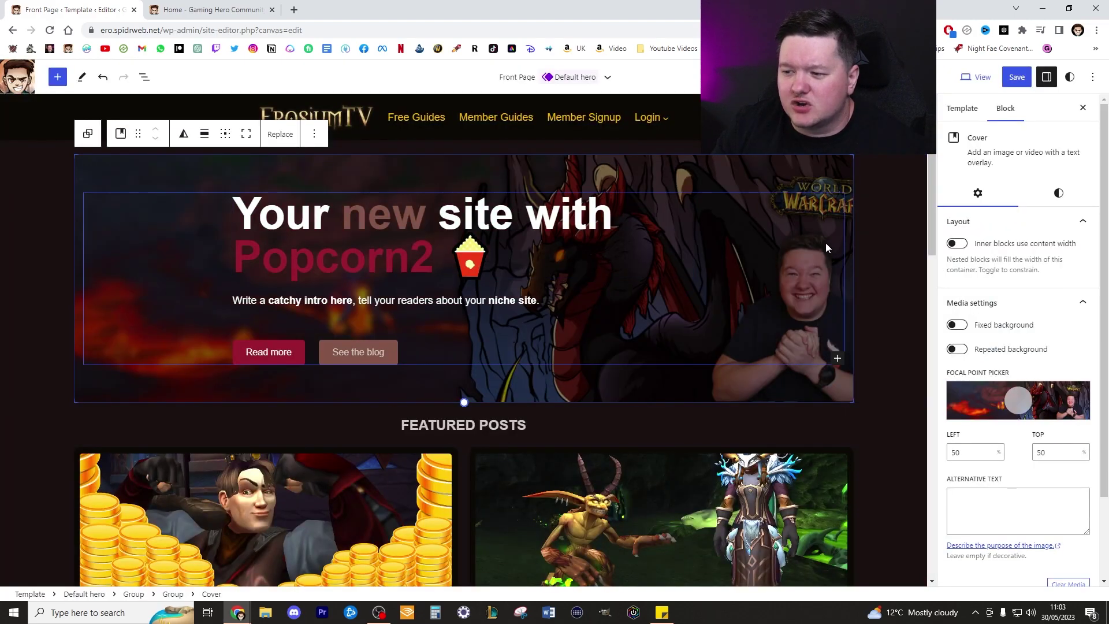
- Copy the live site's banner title and subtitle and paste them over the hero's placeholder heading
left_click(219, 9)
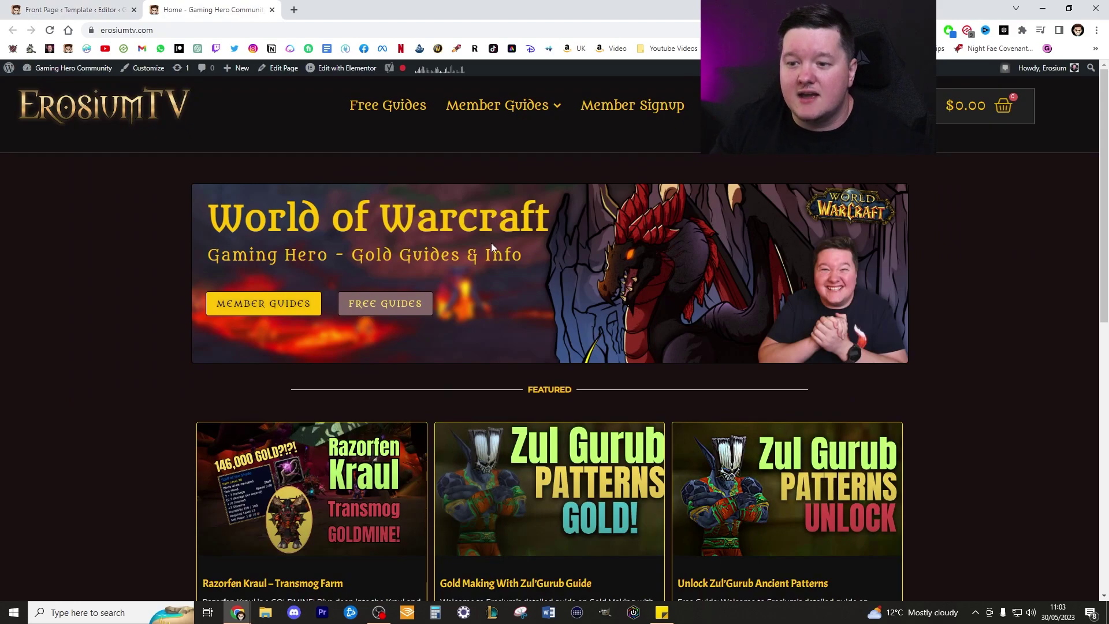
left_click_drag(523, 256, 189, 234)
key("ctrl+c")
left_click(122, 9)
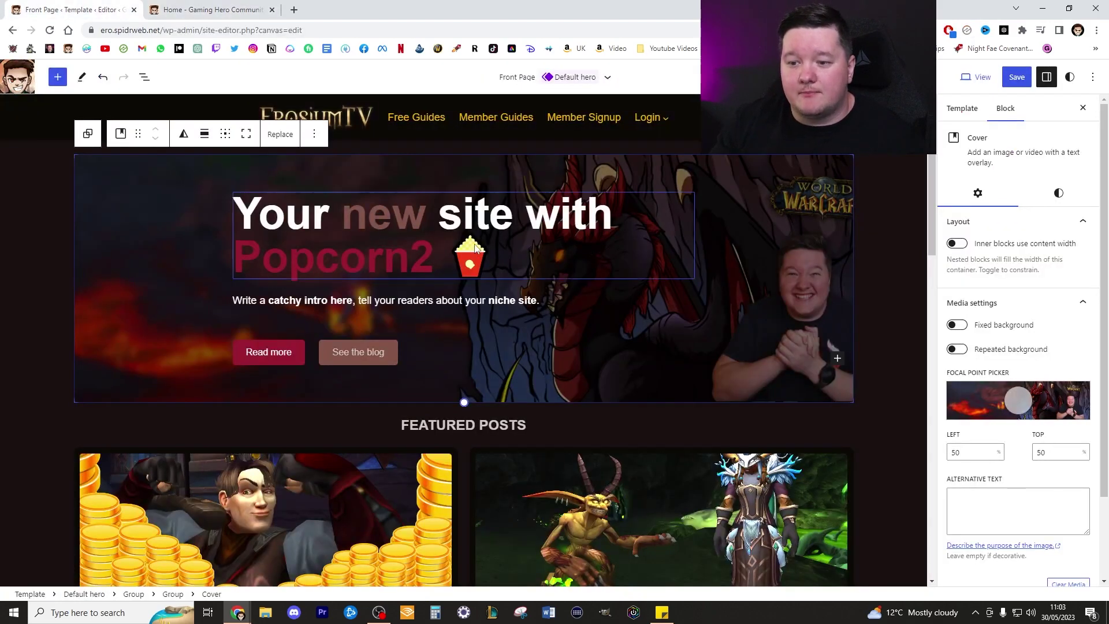
triple_click(475, 242)
key("ctrl+v")
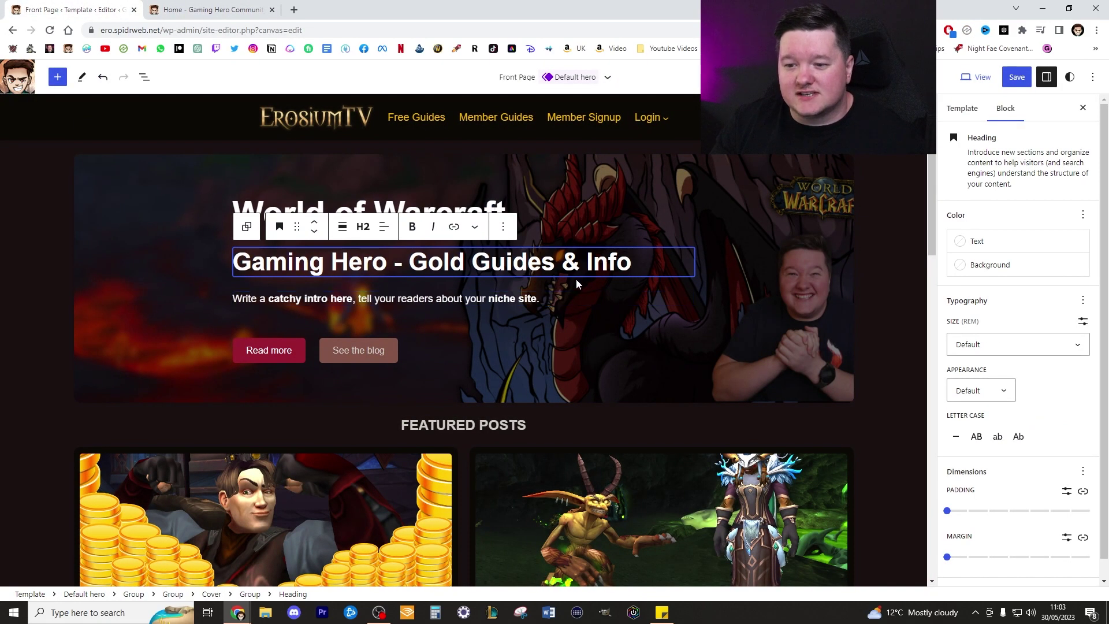
- Delete the placeholder intro paragraph beneath the hero headings
left_click(498, 308)
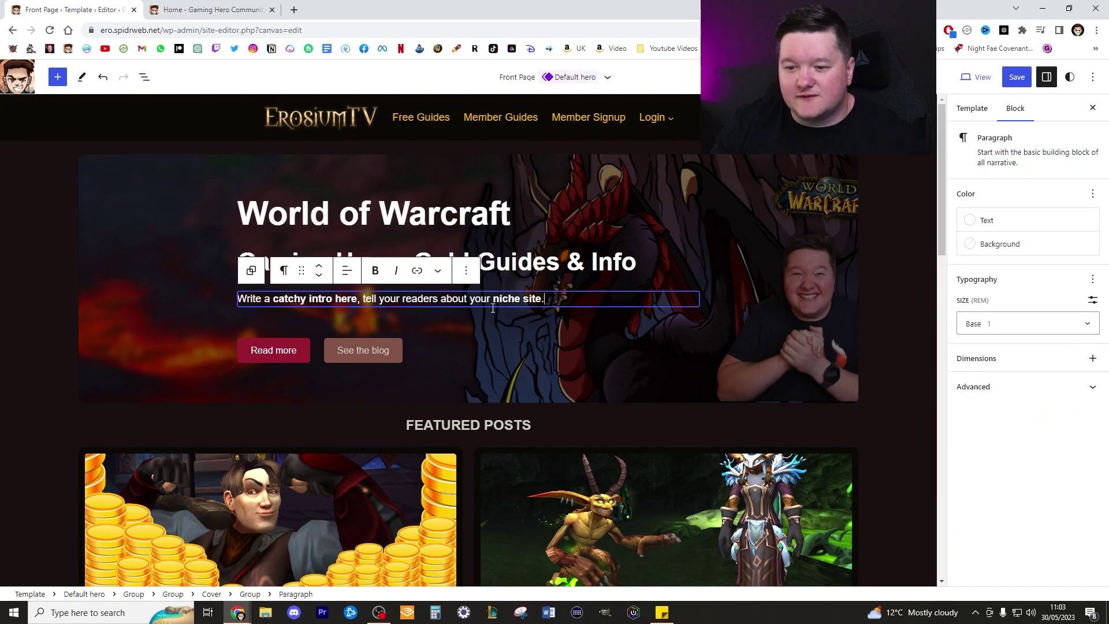
left_click(439, 270)
left_click(465, 270)
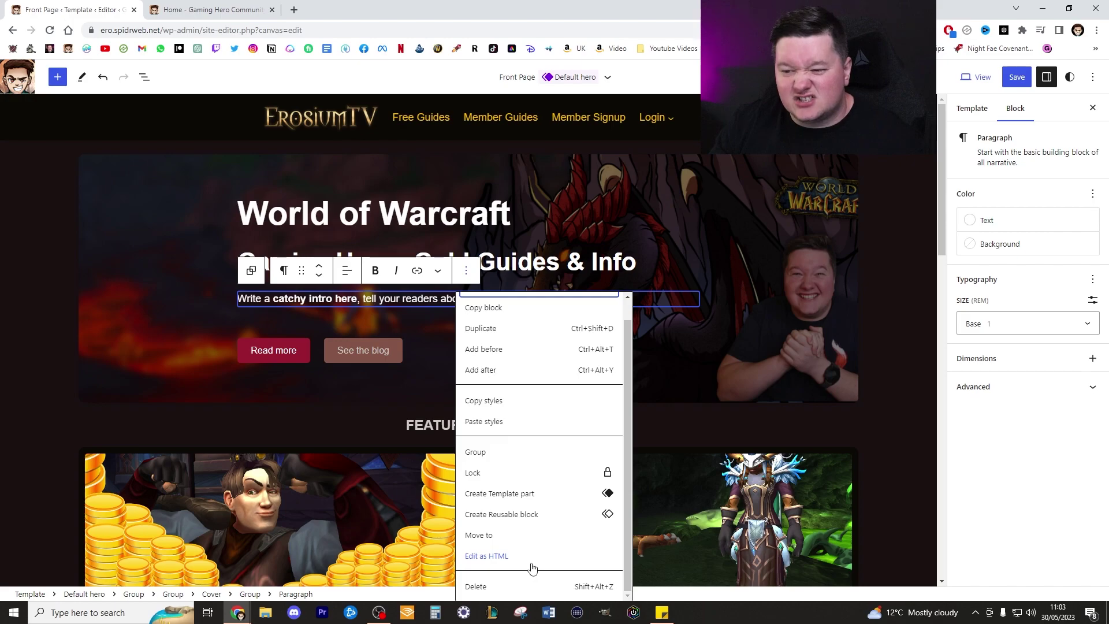
left_click(522, 587)
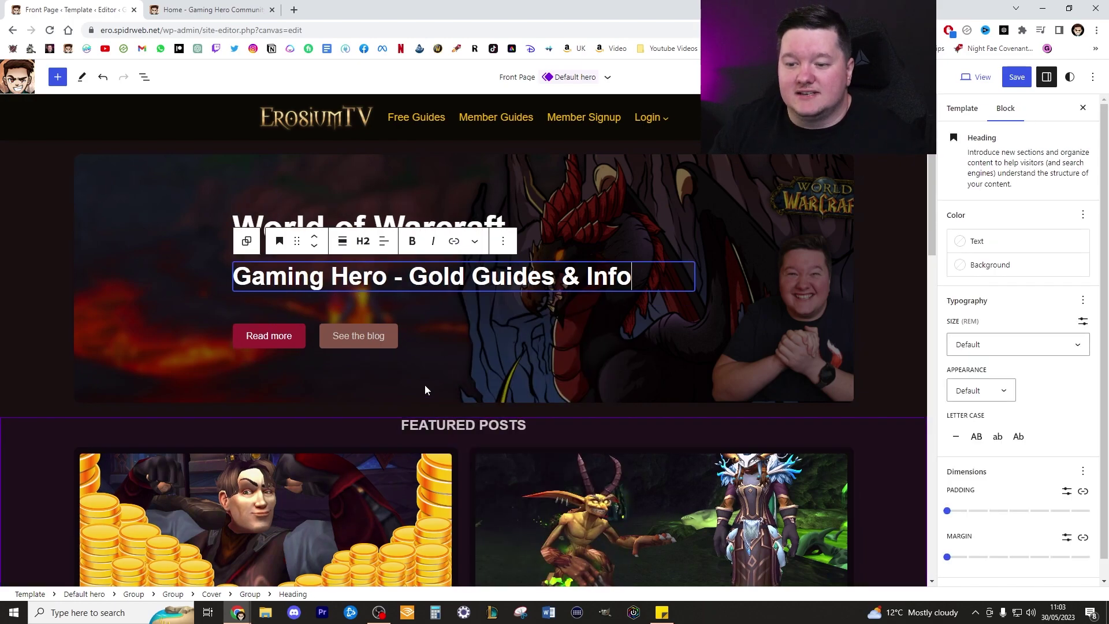
- Check the live banner's button labels, relabel the hero's Read more button as "Members Guides" and make the label bold
left_click(232, 4)
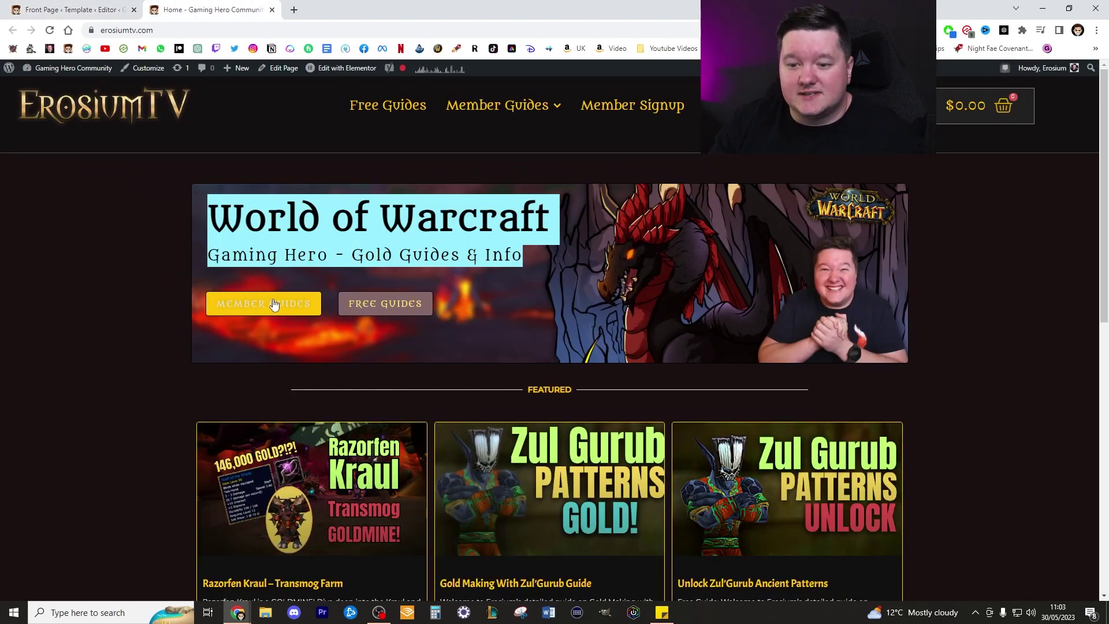
left_click(69, 9)
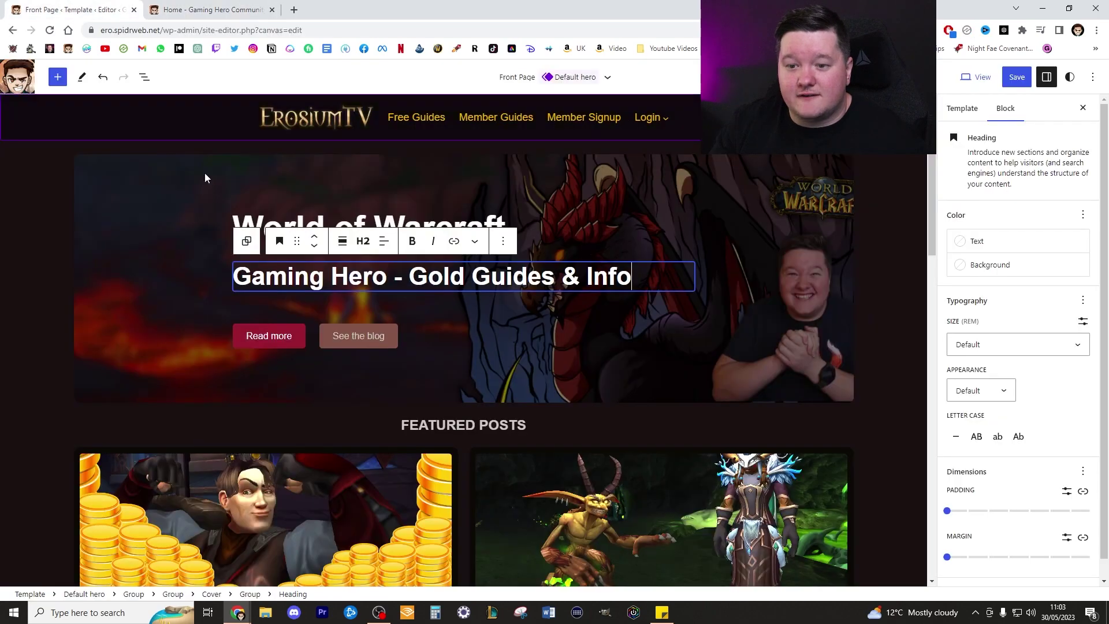
left_click(295, 335)
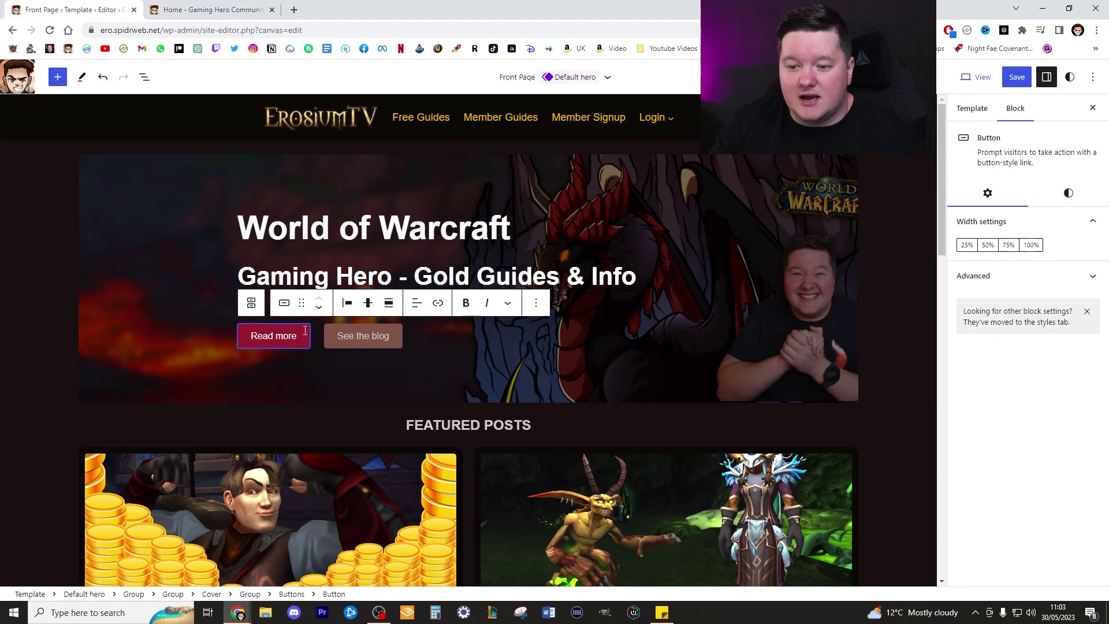
type("Mem")
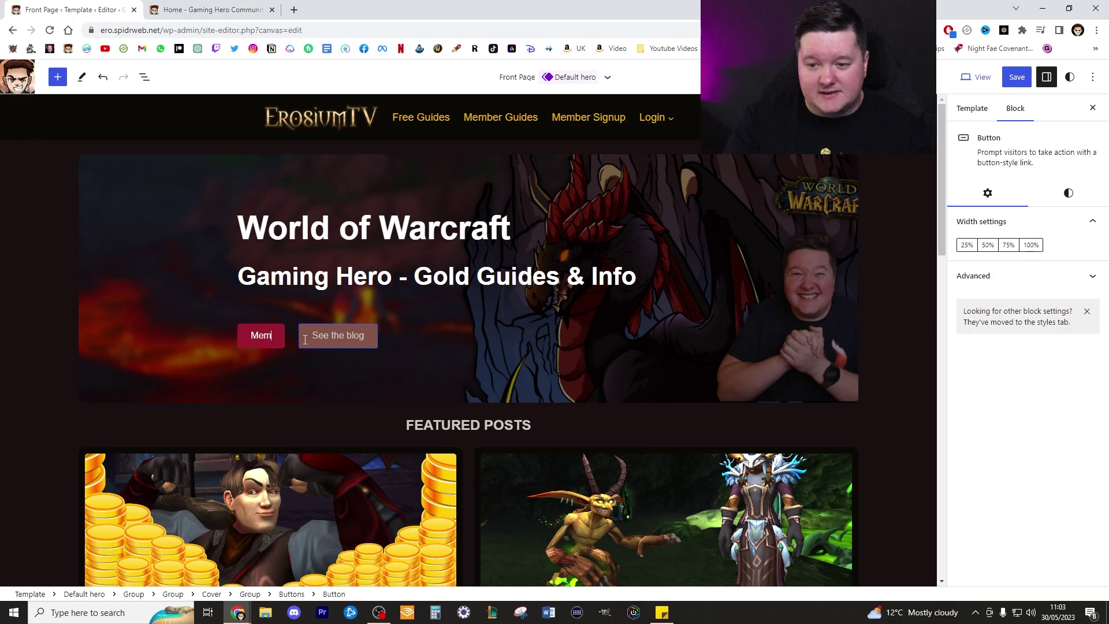
type("bers Guides")
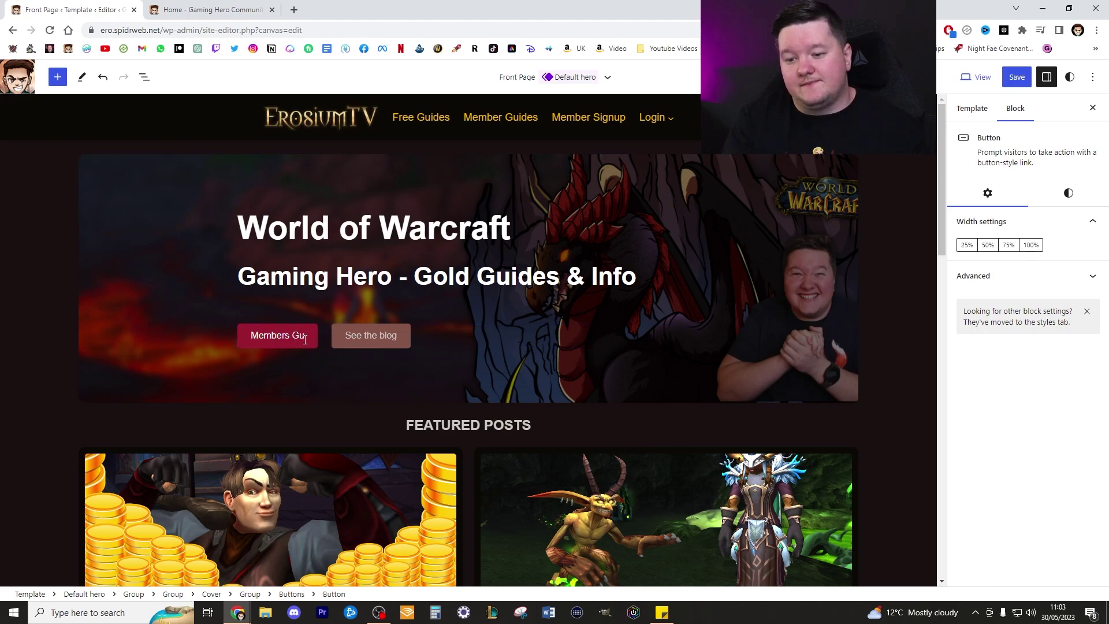
left_click_drag(288, 346, 325, 340)
key("ctrl+b")
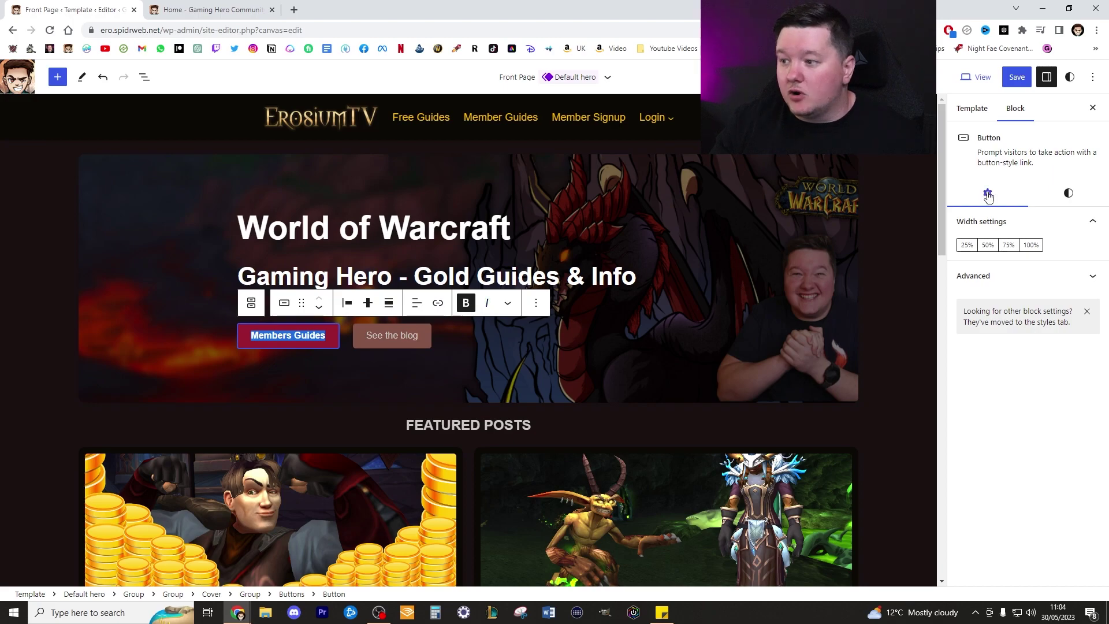
- Set the Members Guides button's background to Luminous vivid amber and its text colour to black
left_click(1068, 193)
left_click(1000, 333)
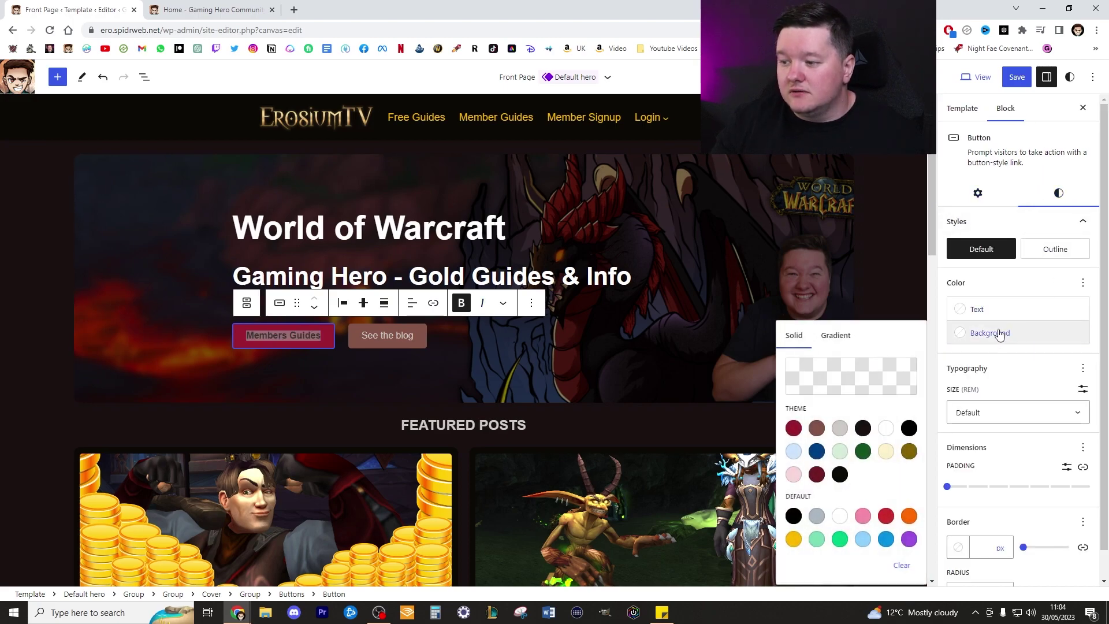
left_click(795, 540)
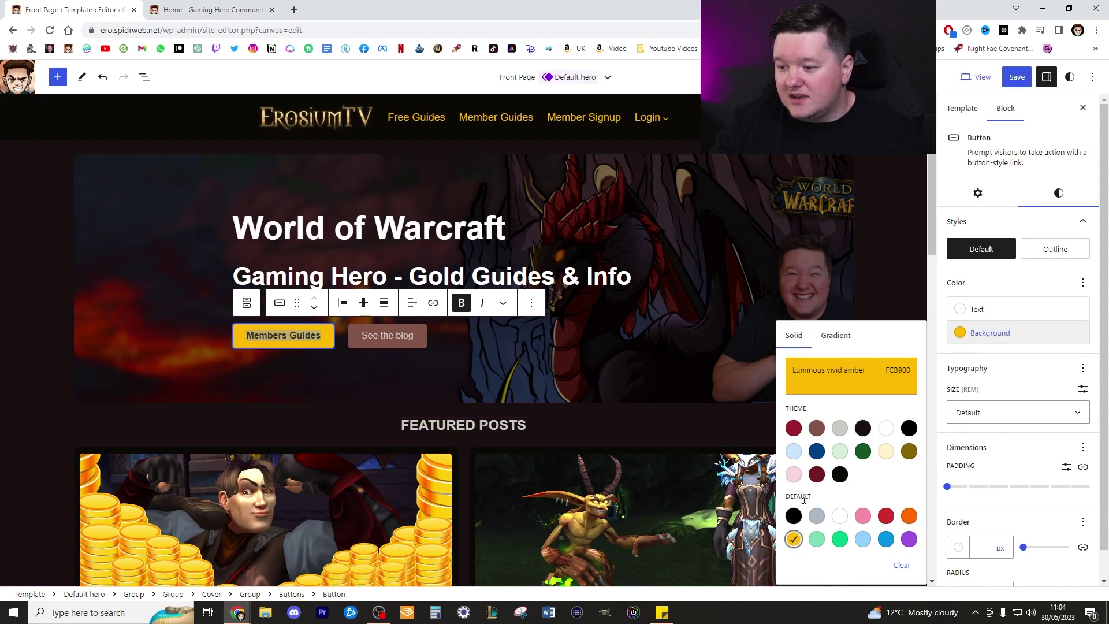
left_click(841, 516)
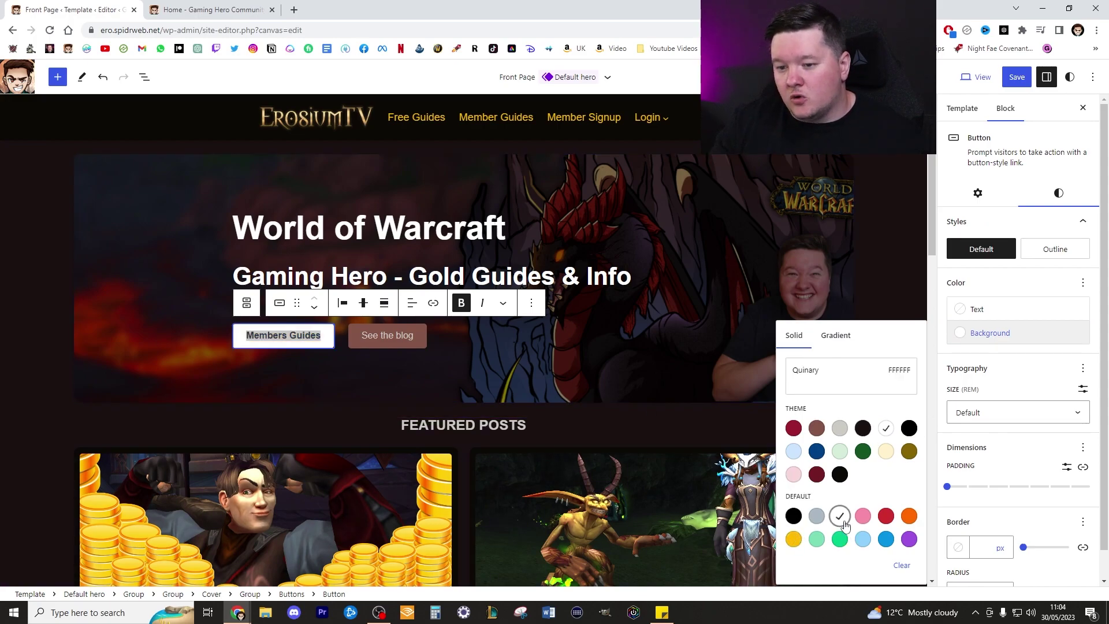
left_click(794, 540)
left_click(979, 311)
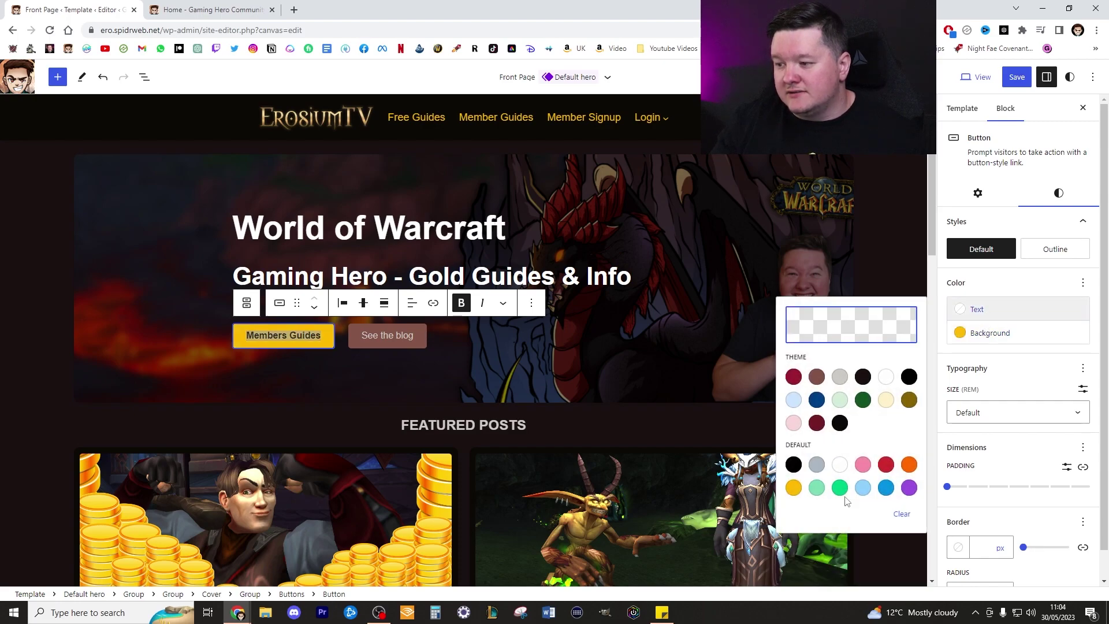
left_click(839, 466)
left_click(358, 336)
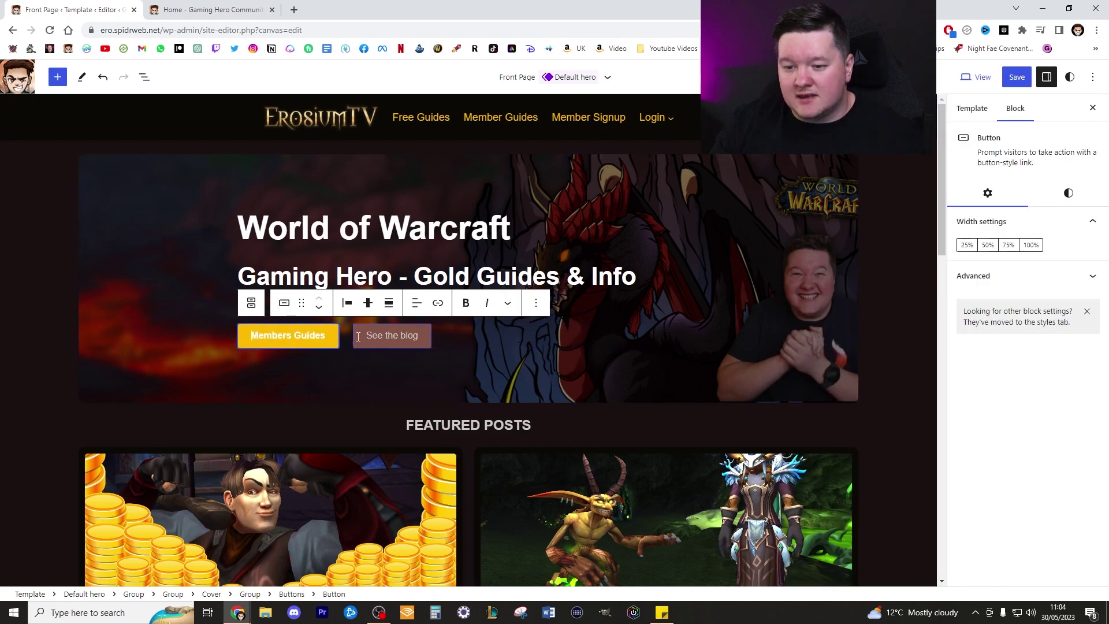
left_click(1068, 193)
left_click(979, 310)
left_click(794, 465)
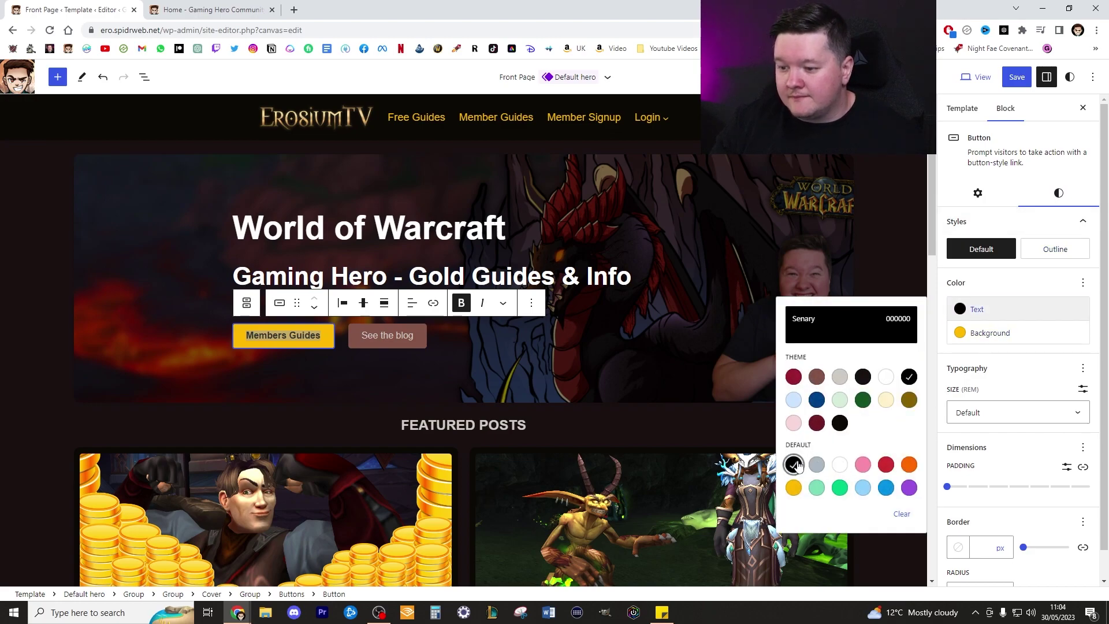
- Relabel the hero's See the blog button as "Free Guides"
left_click_drag(359, 336, 428, 344)
type("Free G")
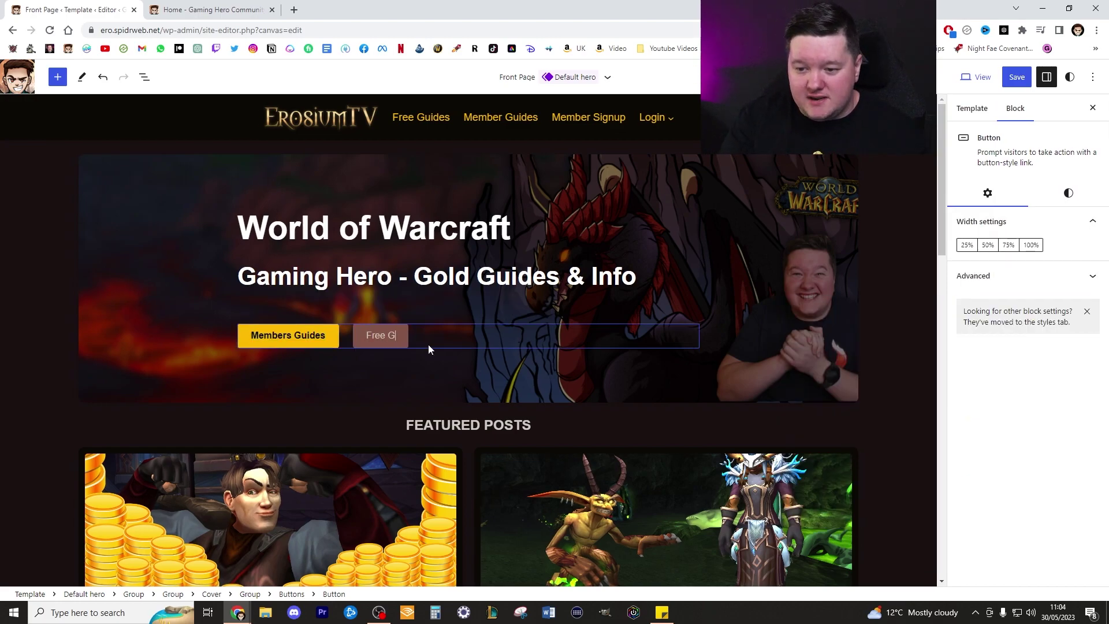
type("uide")
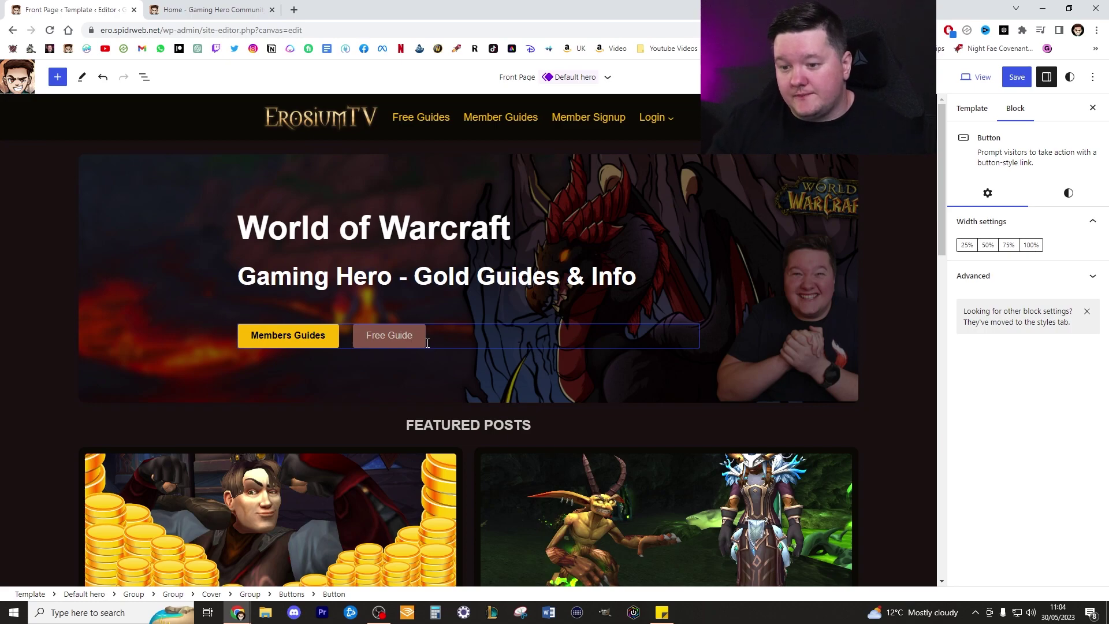
type("s")
left_click(733, 293)
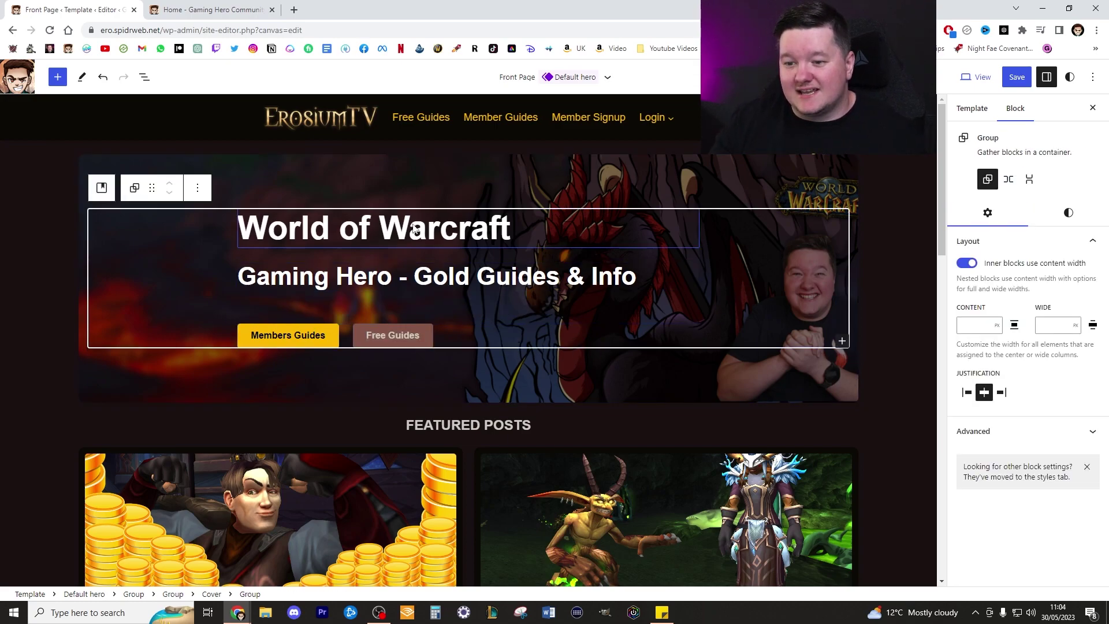
- Set the text colour of both hero headings, World of Warcraft and its subtitle, to Luminous vivid amber
triple_click(688, 234)
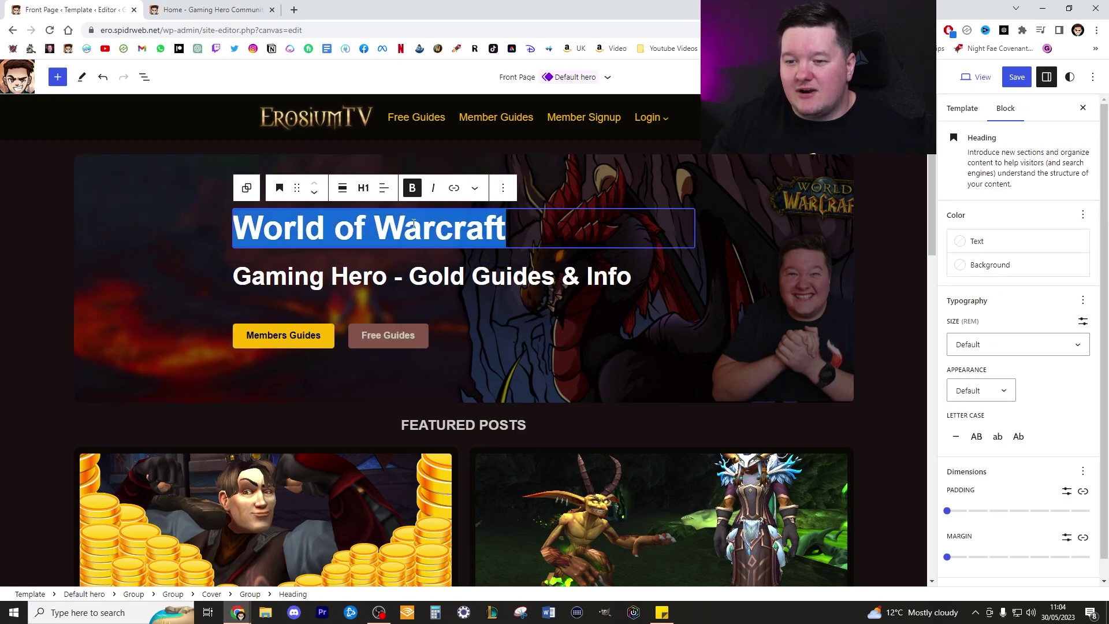
left_click(1012, 247)
left_click(793, 420)
left_click(541, 287)
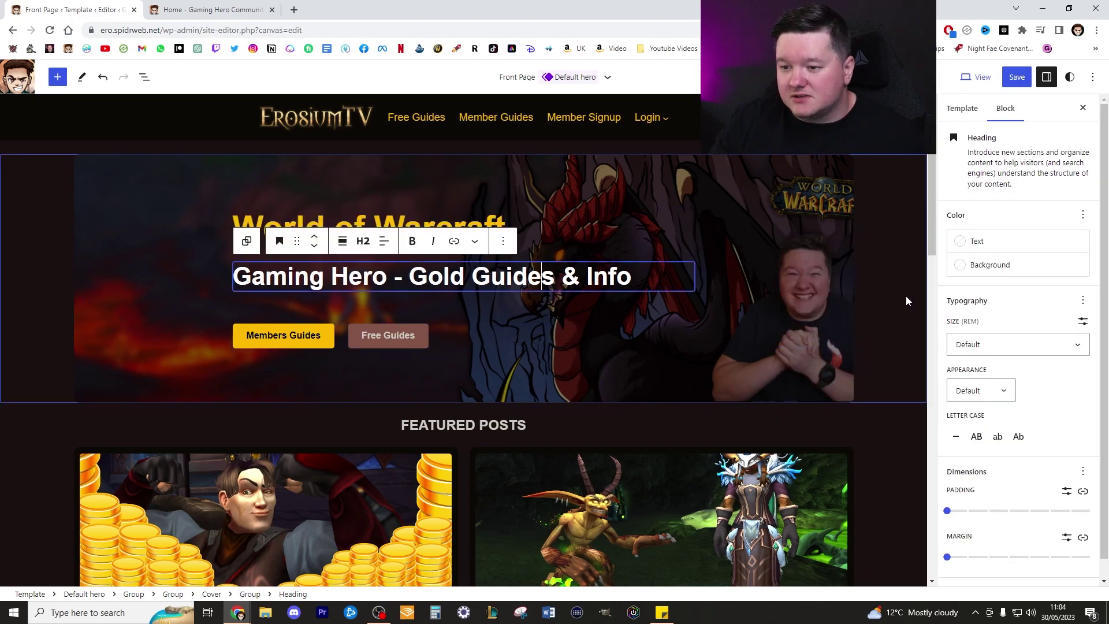
left_click(982, 241)
left_click(792, 422)
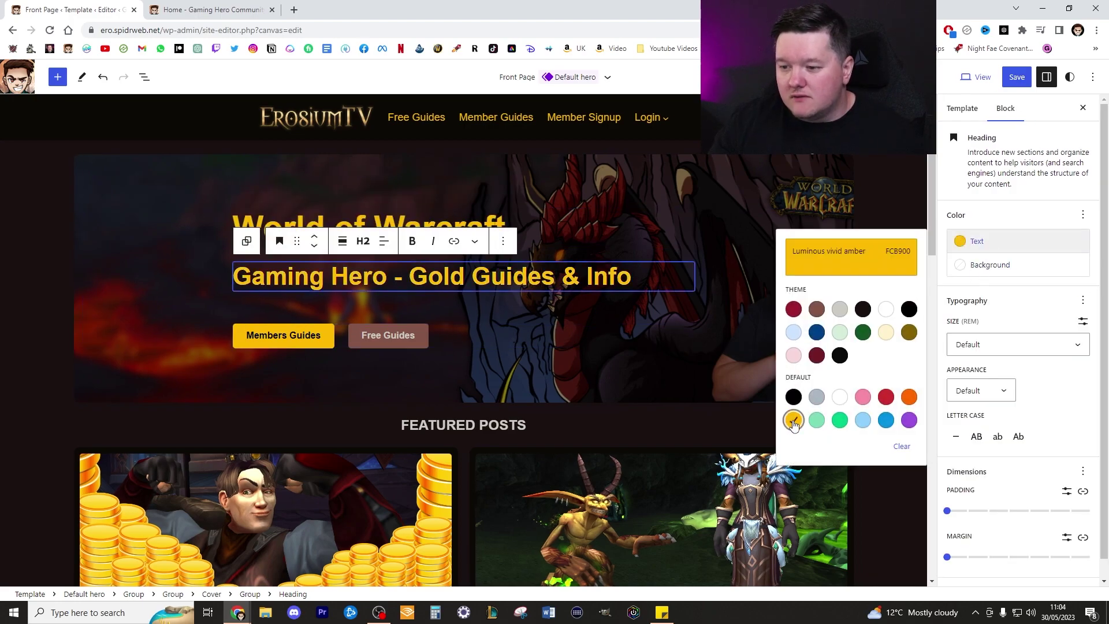
left_click(731, 272)
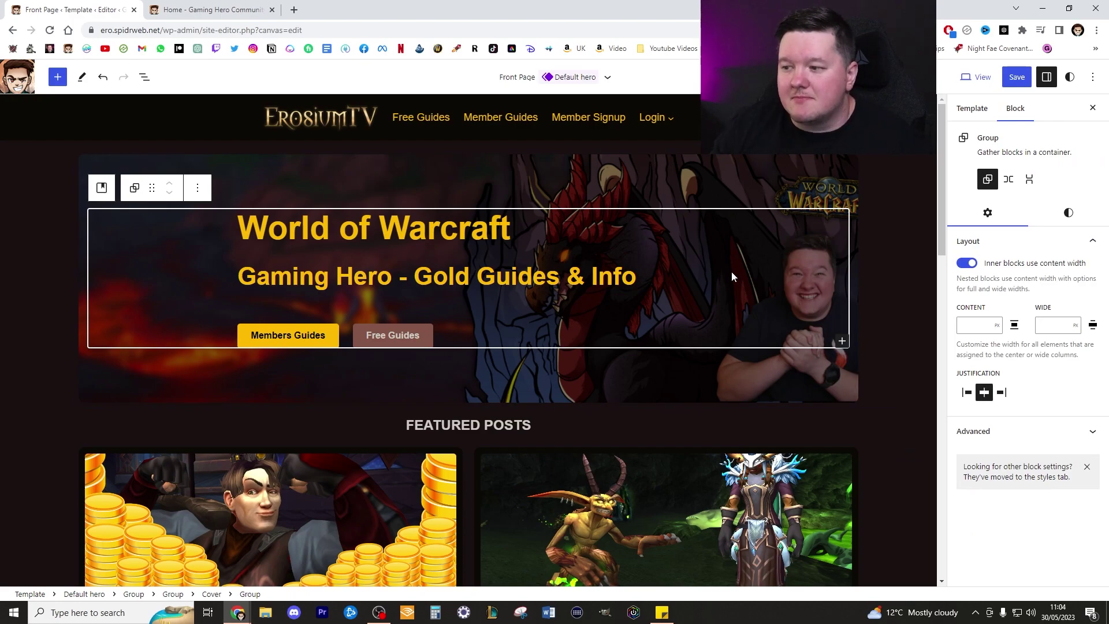
- Reduce the hero cover's height and left-justify the inner group holding its headings and buttons
left_click(490, 395)
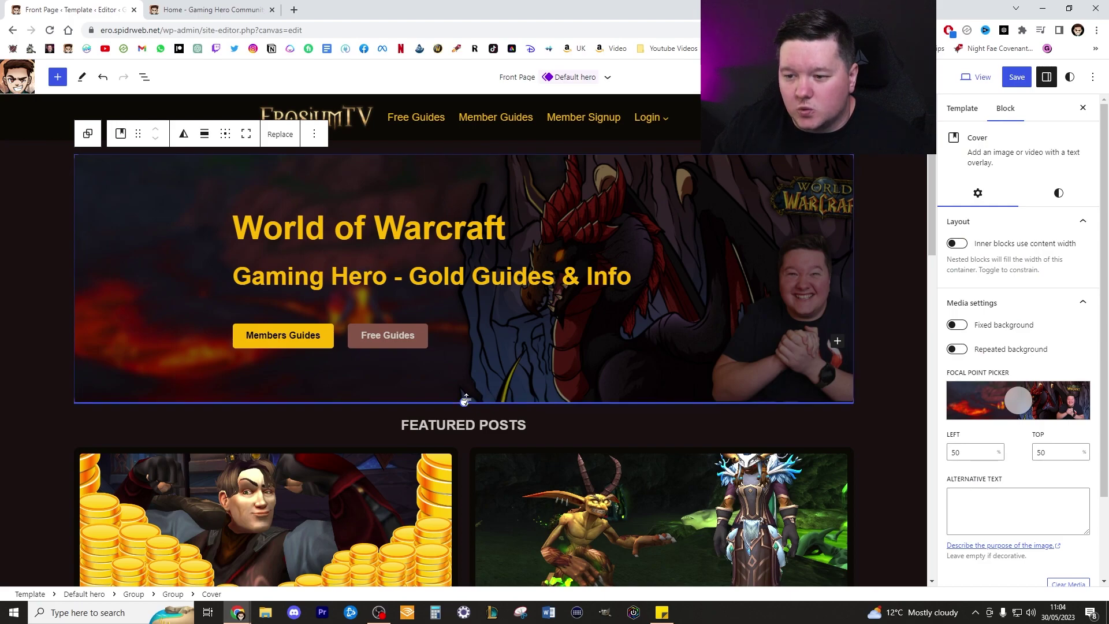
left_click_drag(465, 399, 472, 355)
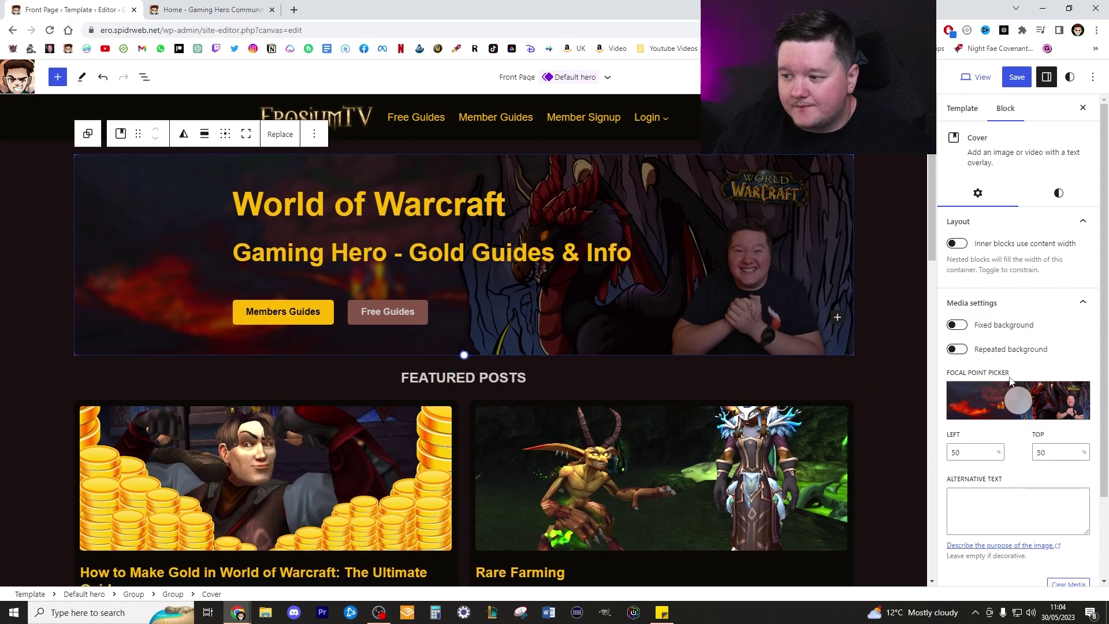
left_click(171, 223)
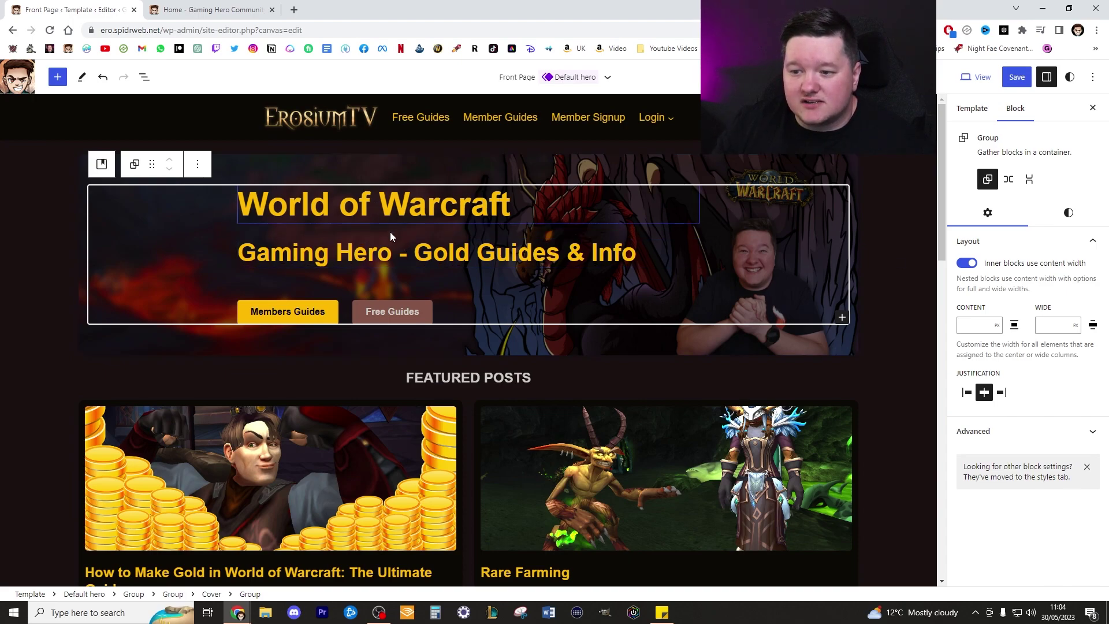
left_click(966, 392)
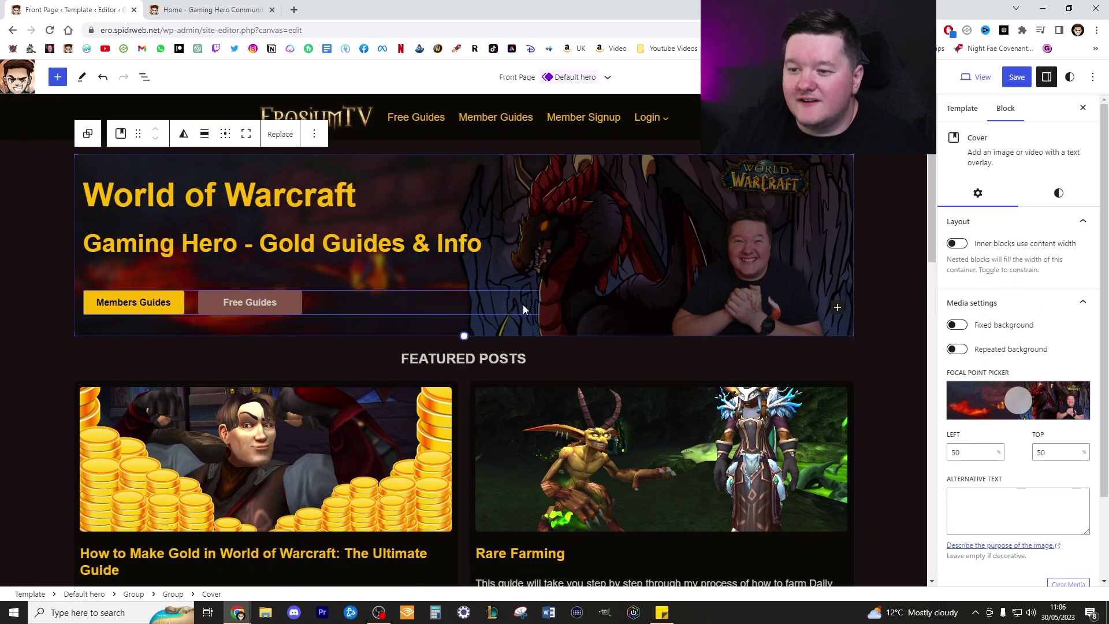
left_click(522, 309)
left_click(663, 266)
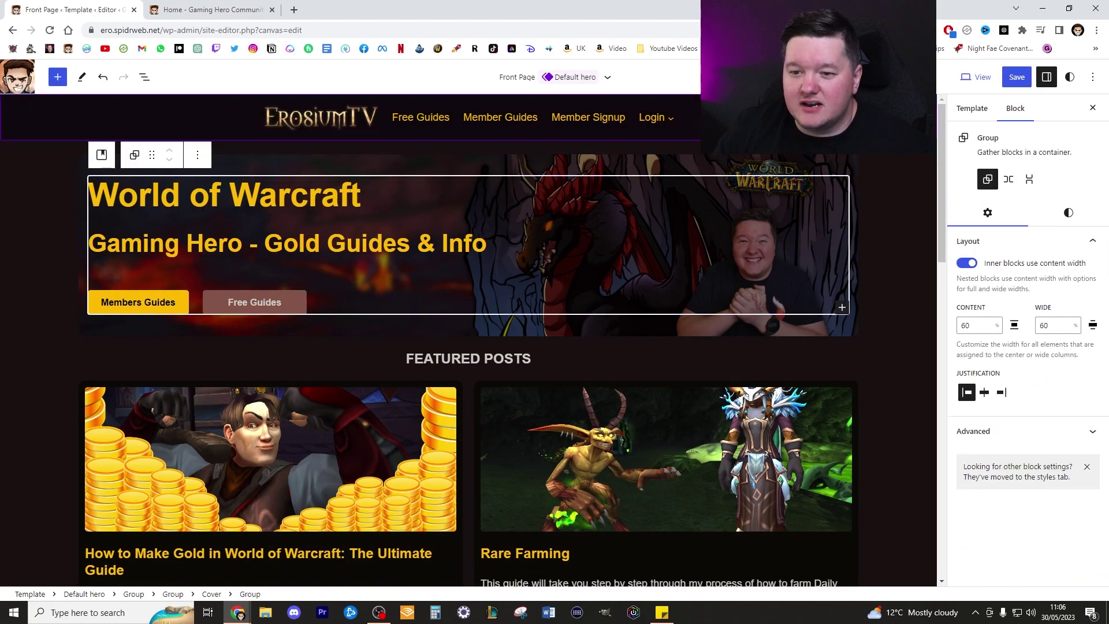
- Review the front page template from the hero to the blog section and select the Sticky posts block
left_click(744, 155)
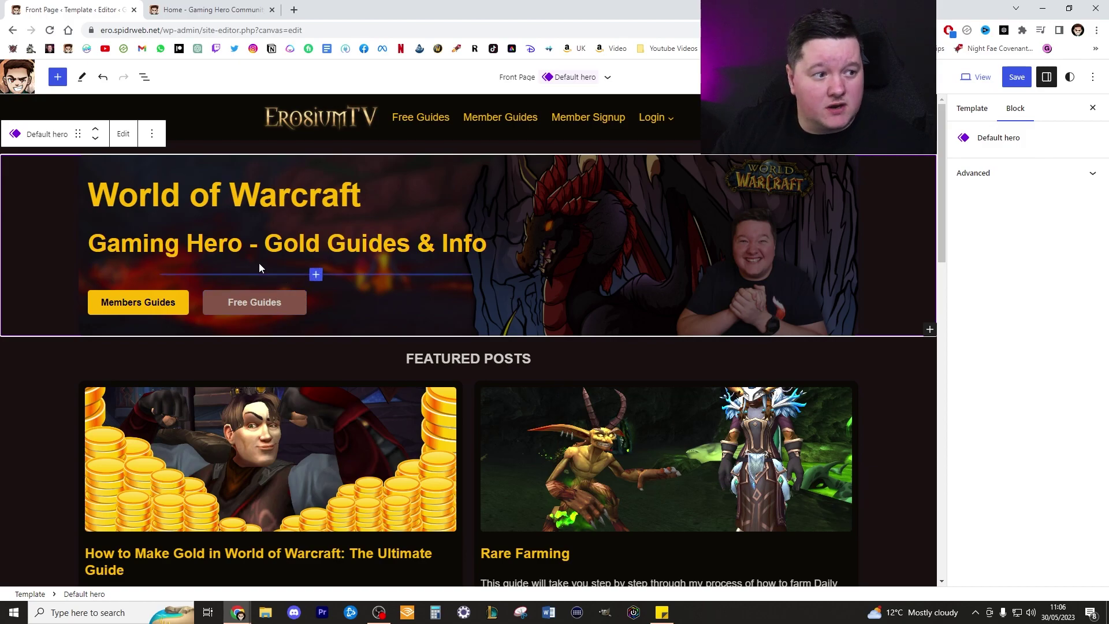
scroll(792, 202, "down", 10)
scroll(791, 202, "down", 2)
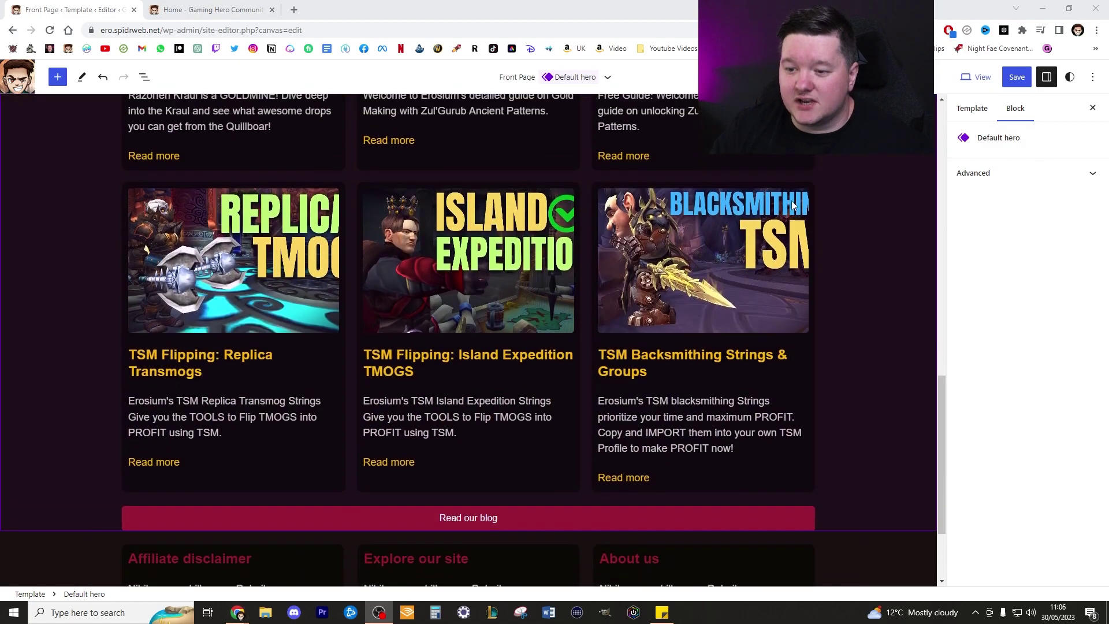
scroll(798, 210, "up", 8)
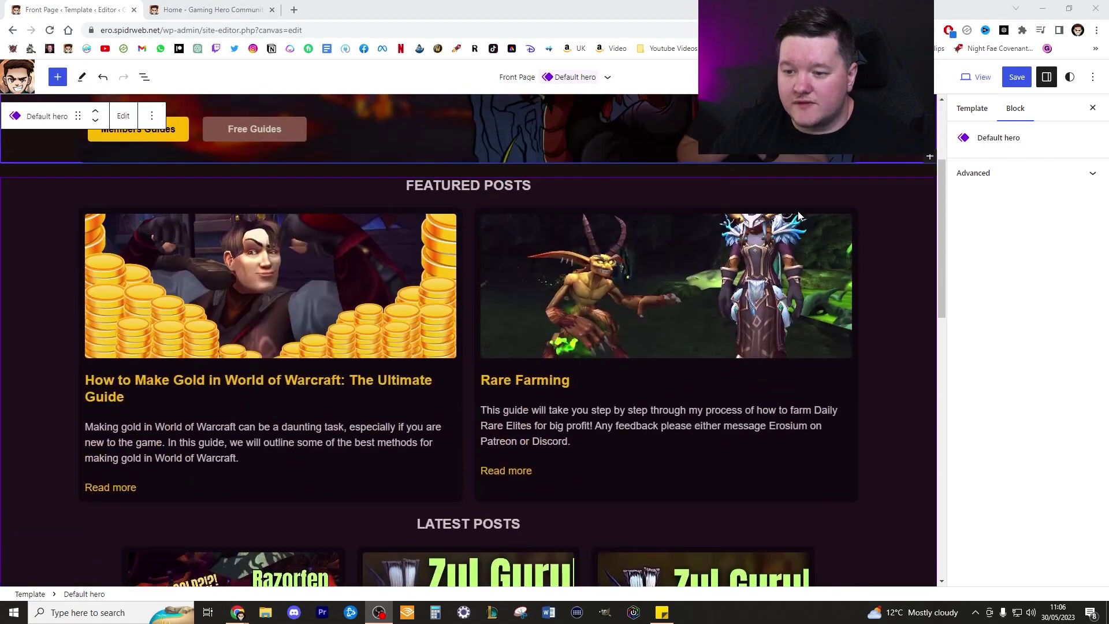
left_click(889, 285)
left_click(827, 278)
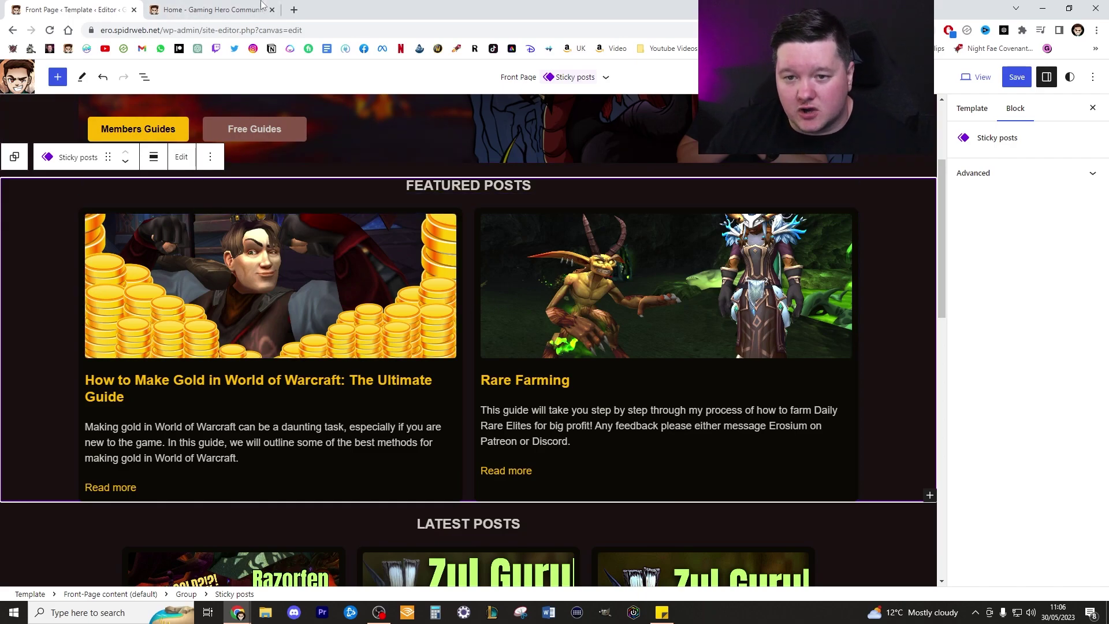
- Open the live site's Gold Making With Zul'Gurub Guide post for editing and check its "Stick to the top of the blog" option
left_click(220, 10)
scroll(462, 311, "down", 3)
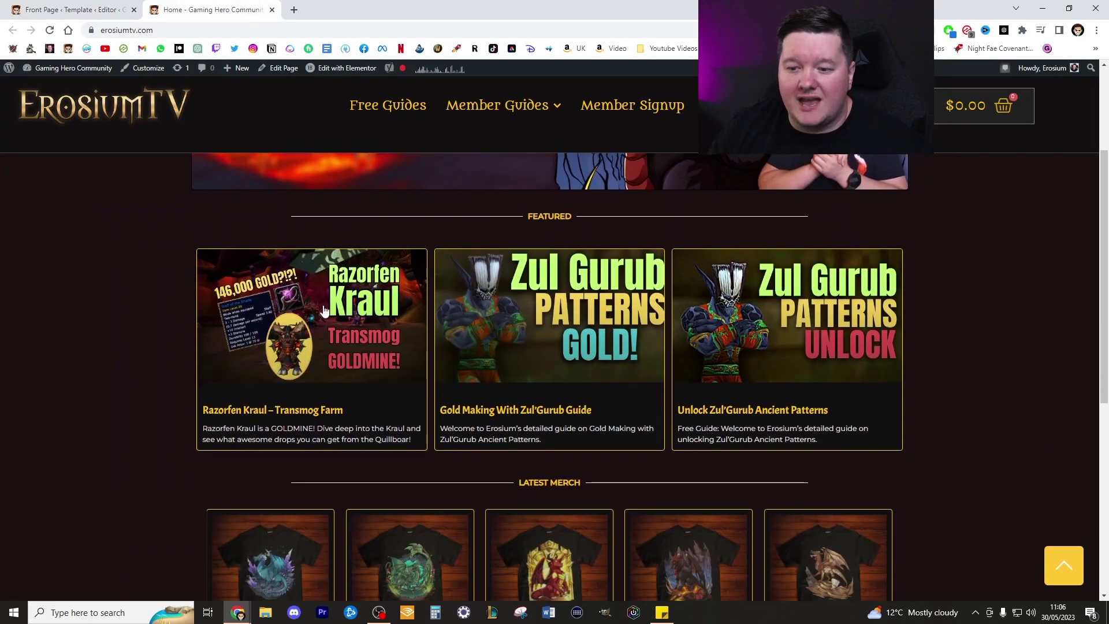
left_click(533, 308)
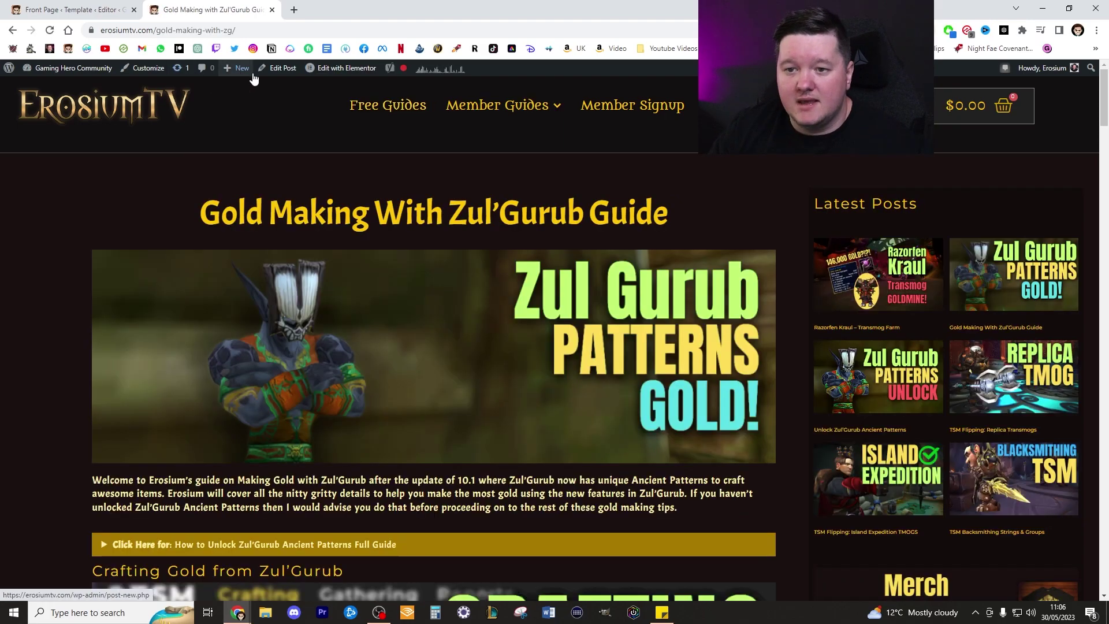
left_click(293, 76)
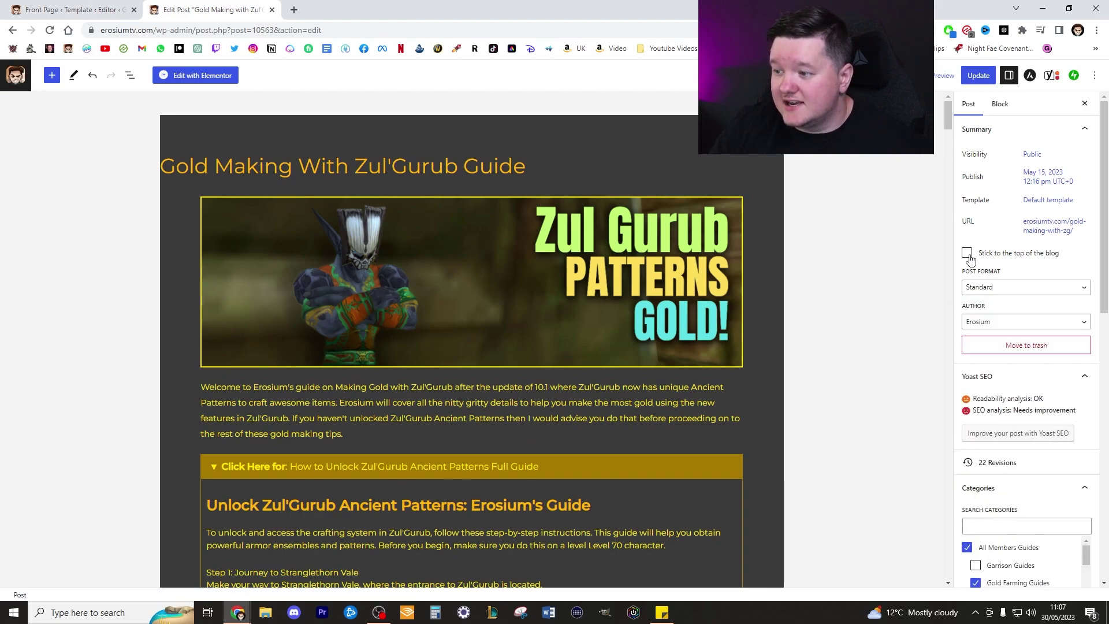
left_click(116, 10)
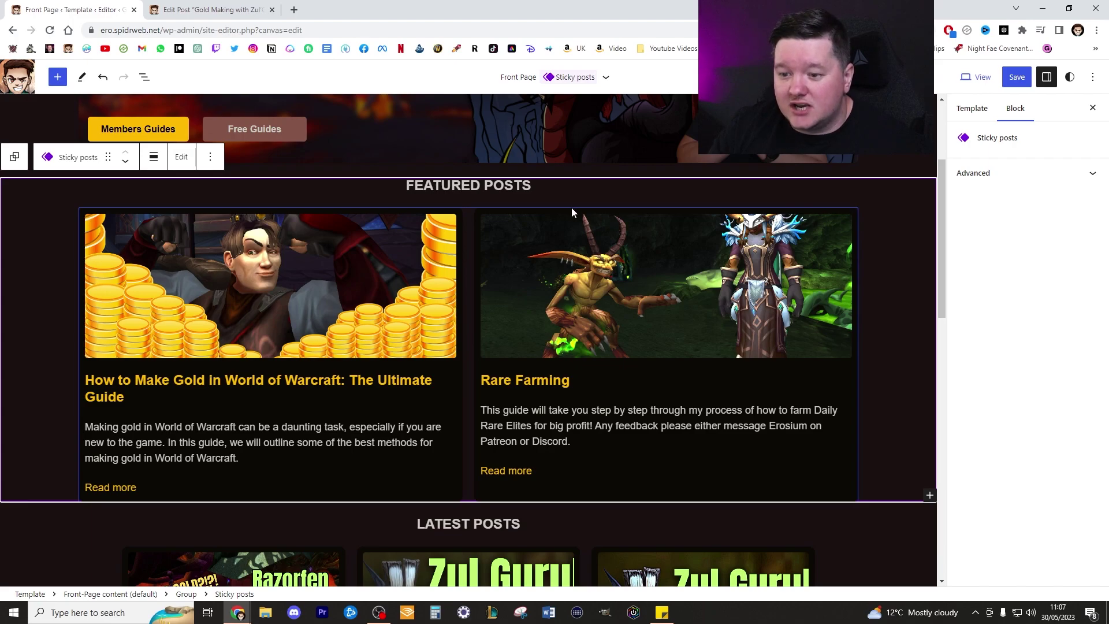
- Compare the template's hero and featured posts with the live home page's hero and Featured section
scroll(583, 212, "up", 3)
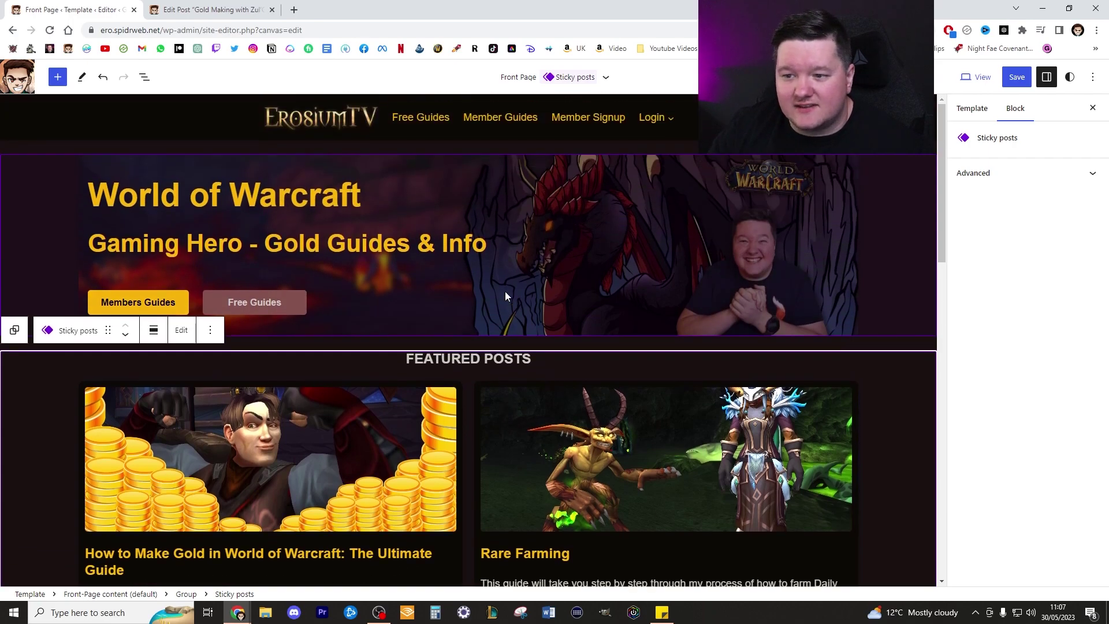
scroll(508, 296, "down", 1)
scroll(480, 202, "up", 1)
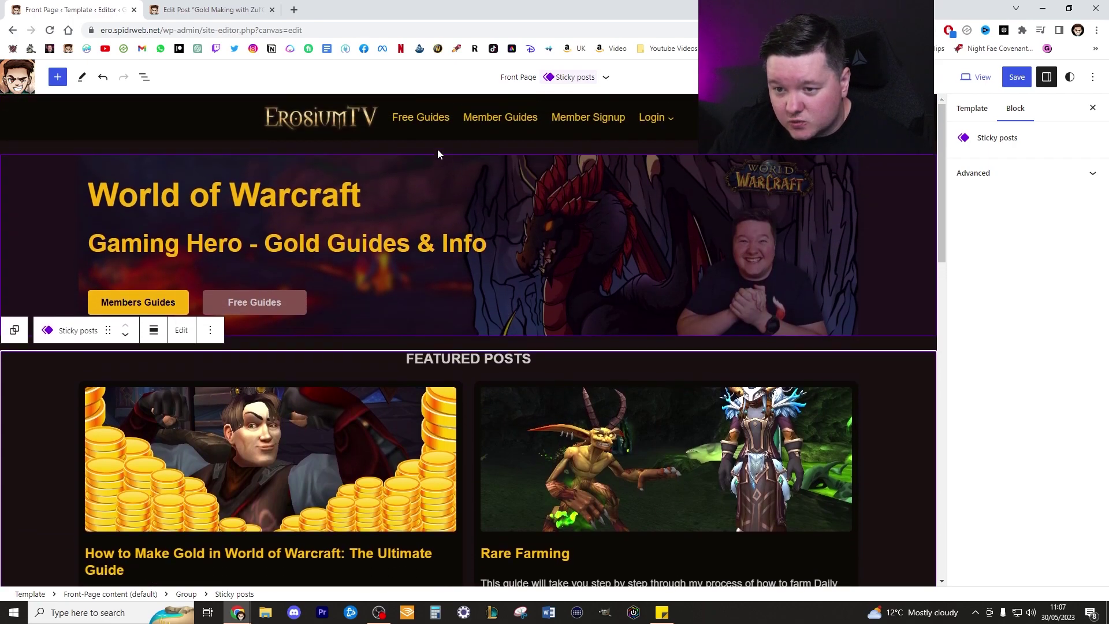
left_click(215, 7)
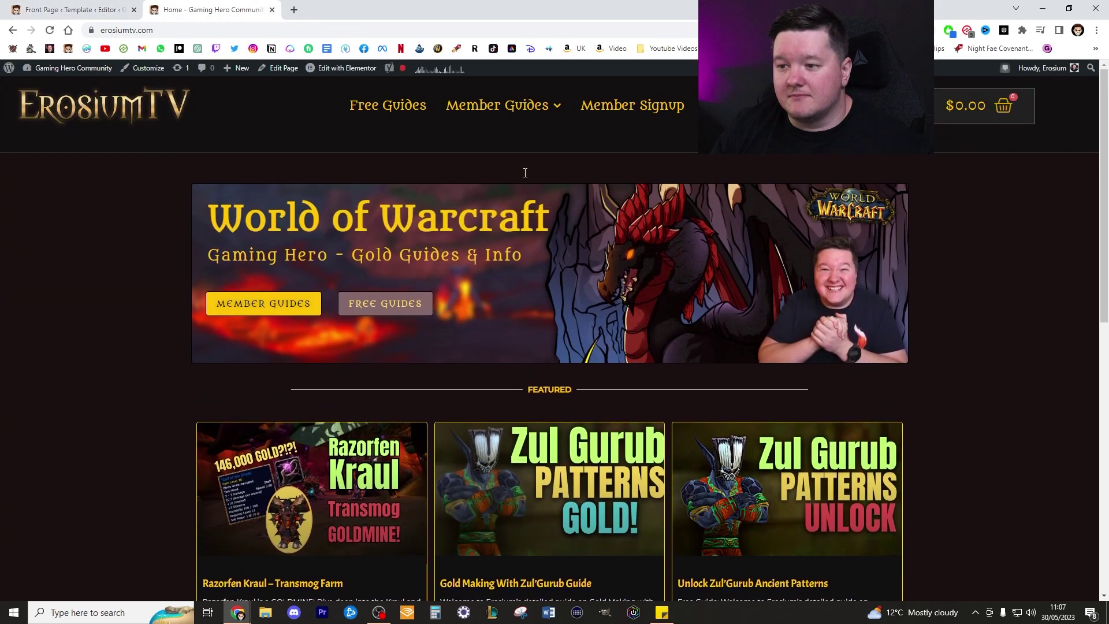
scroll(711, 438, "down", 1)
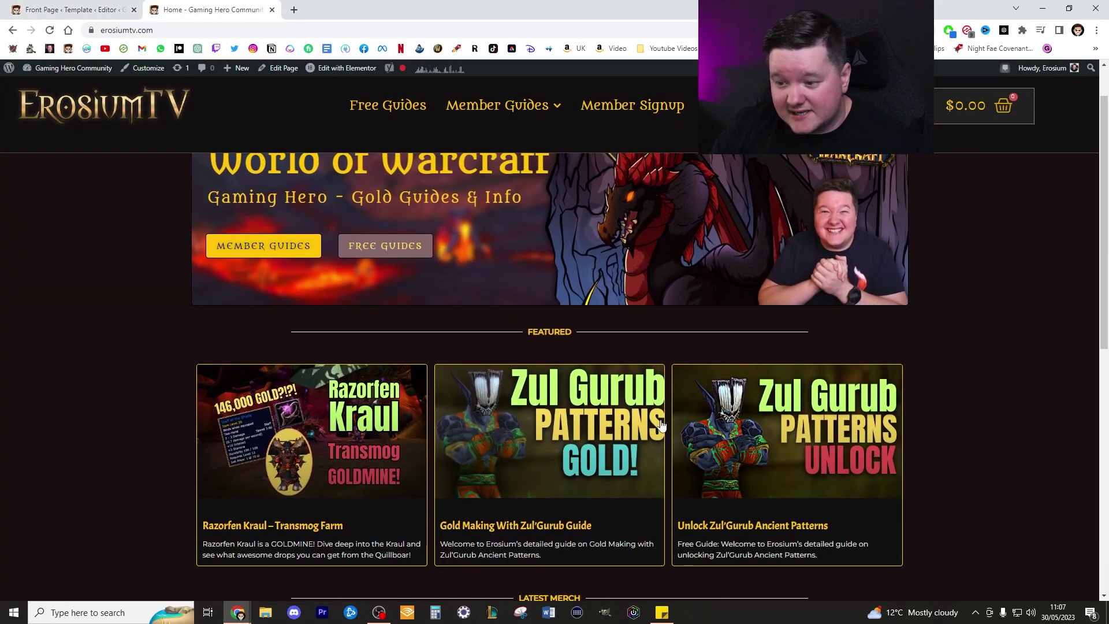
- Try three columns in the featured posts' Query Loop and set it back to two columns
left_click(104, 10)
scroll(466, 319, "down", 2)
left_click(467, 320)
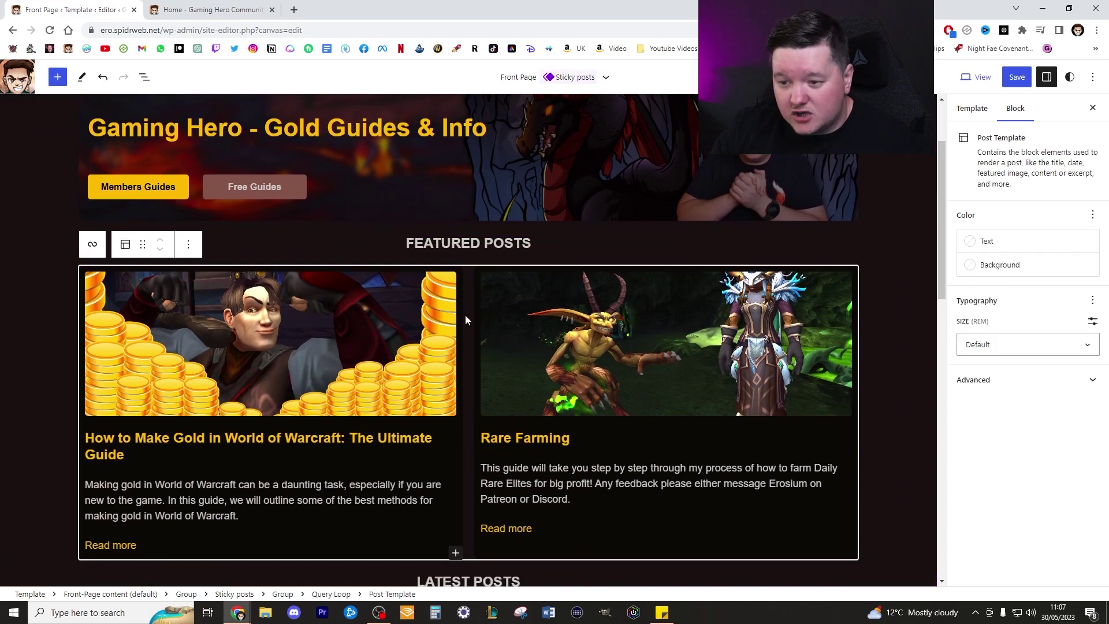
left_click(89, 243)
left_click(215, 248)
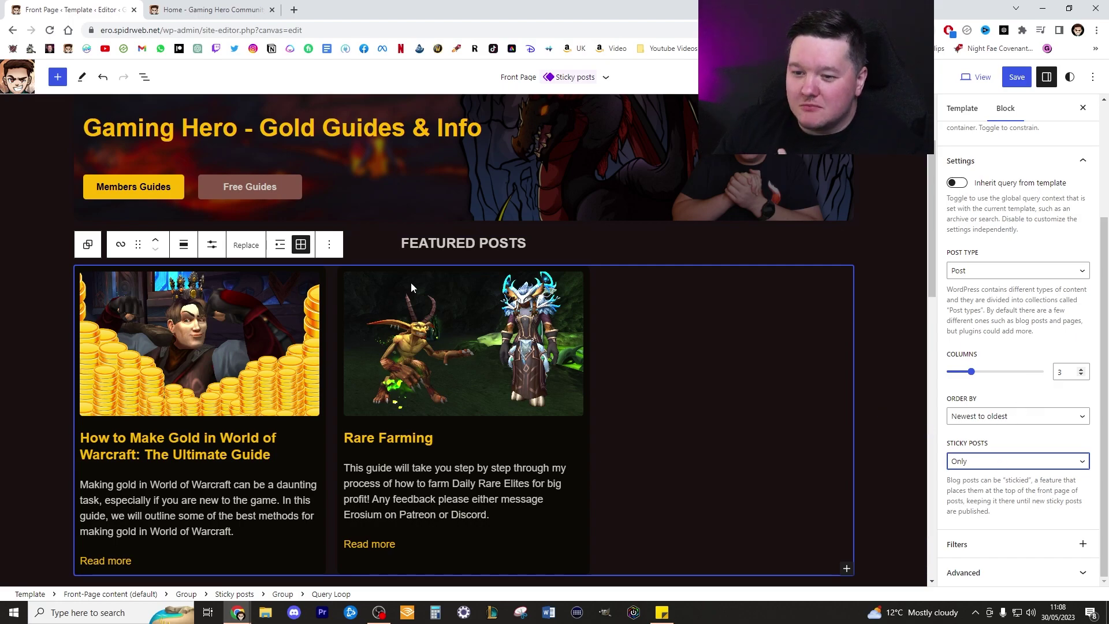
left_click(971, 376)
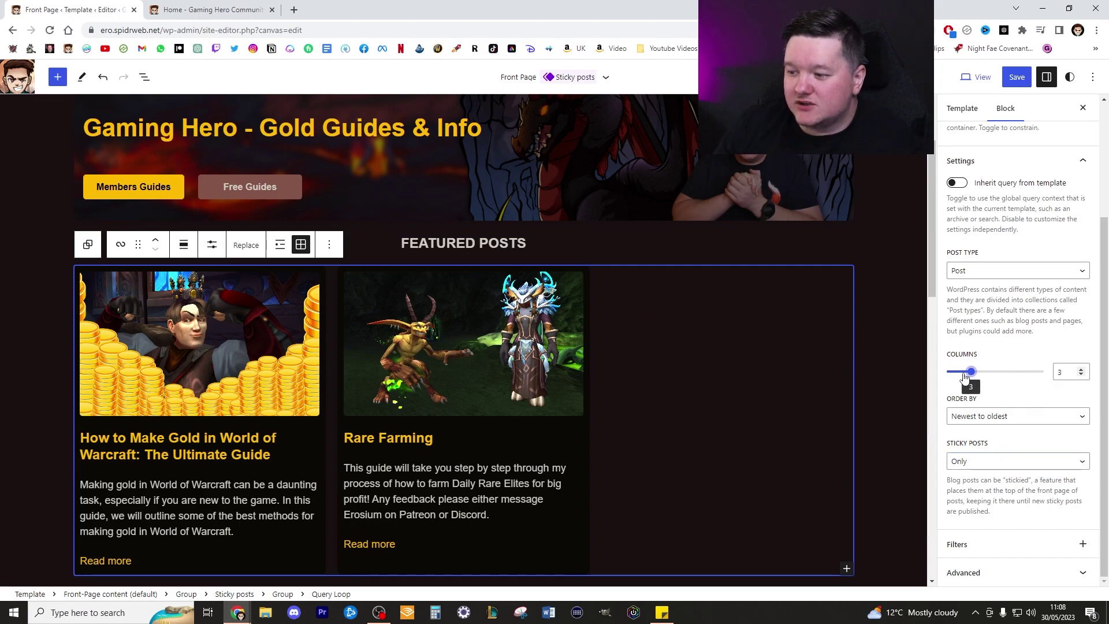
left_click_drag(965, 377, 957, 378)
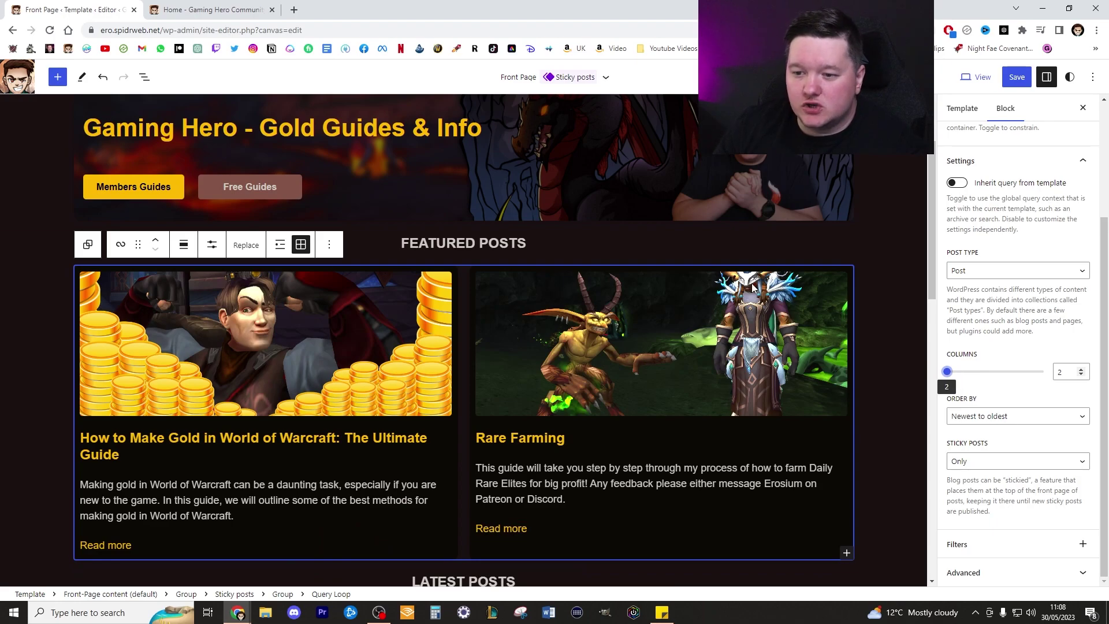
- Try removing the excerpt and centring the titles in the featured posts, and undo both changes
left_click(854, 268)
scroll(780, 295, "down", 2)
scroll(726, 286, "up", 3)
scroll(543, 369, "down", 2)
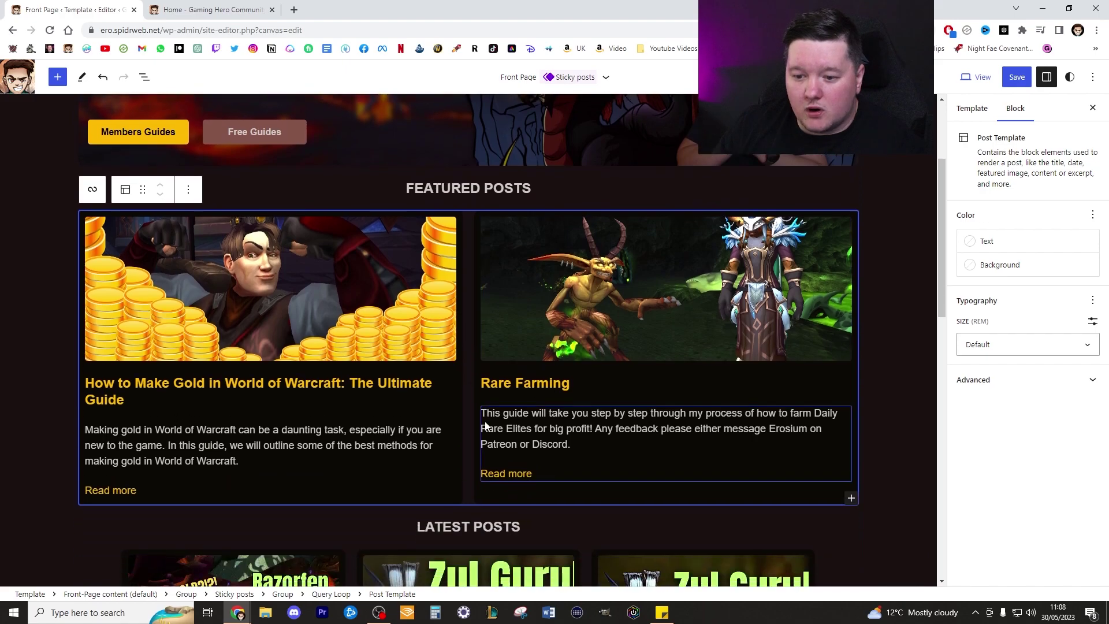
left_click(321, 446)
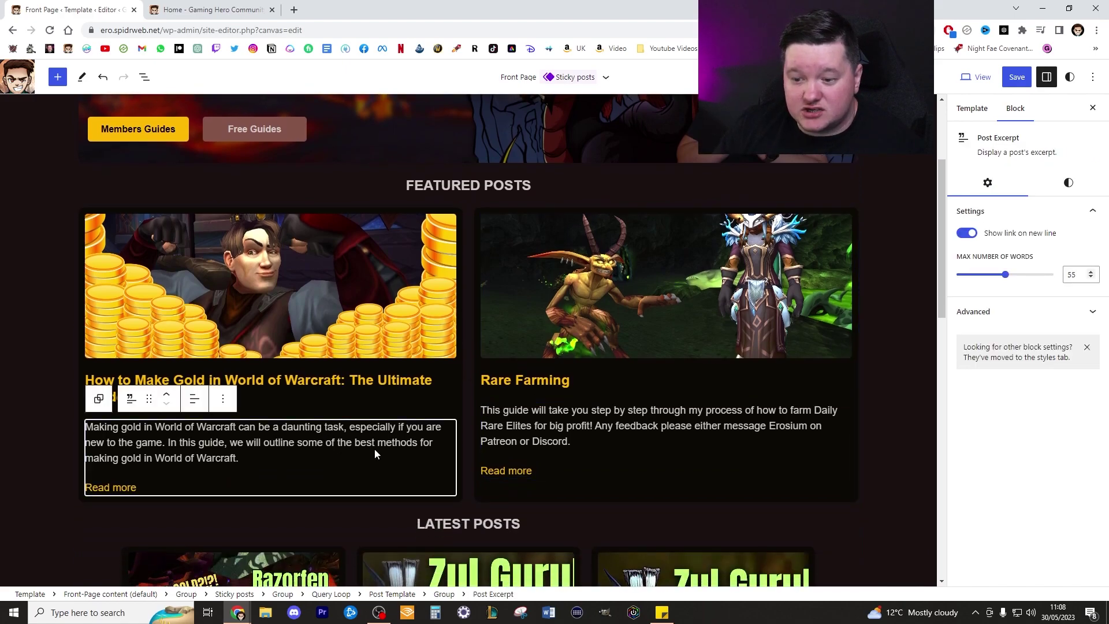
key("Delete")
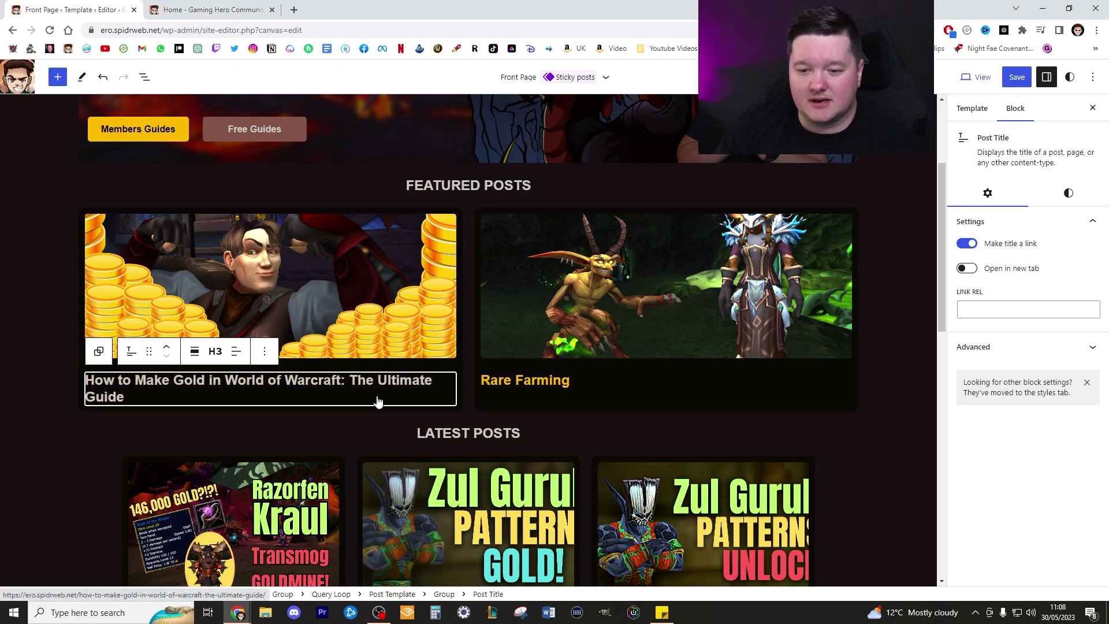
left_click(236, 353)
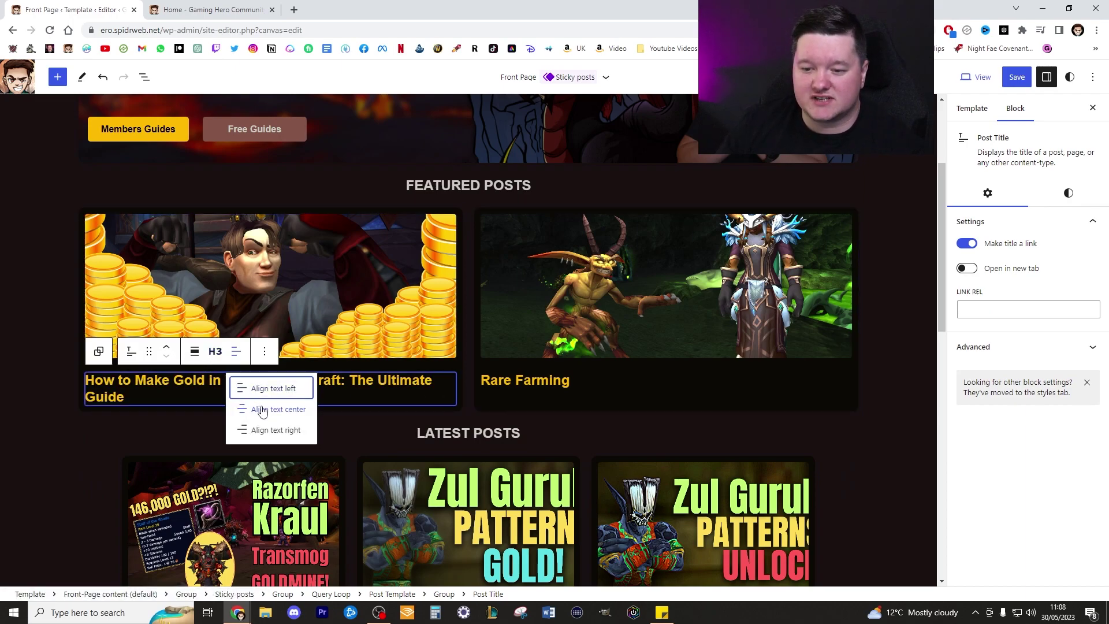
left_click(288, 410)
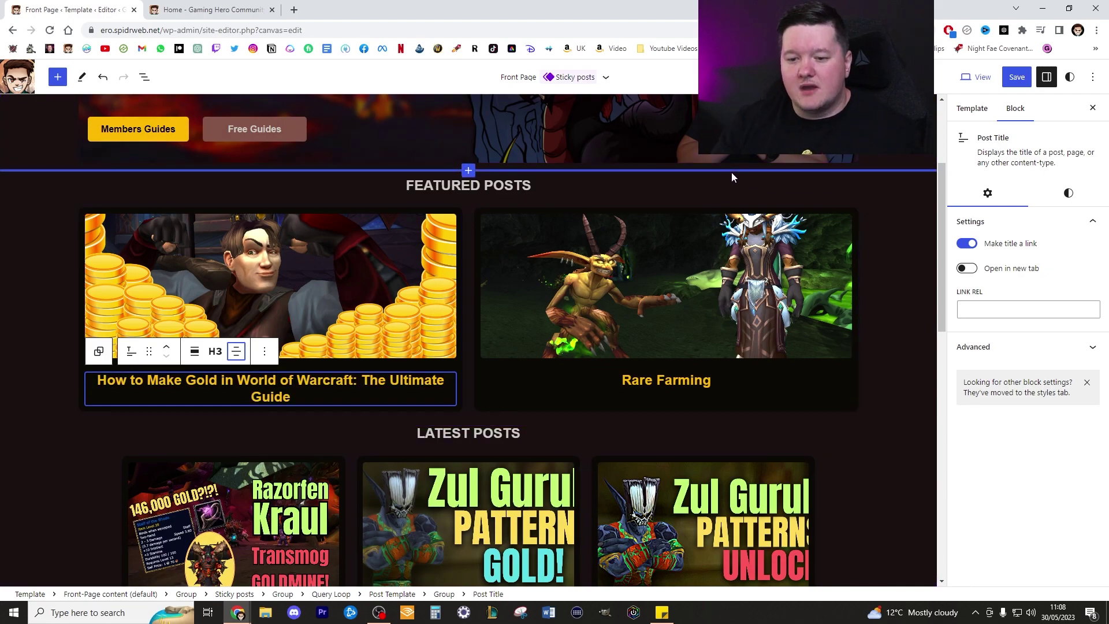
key("ctrl+z")
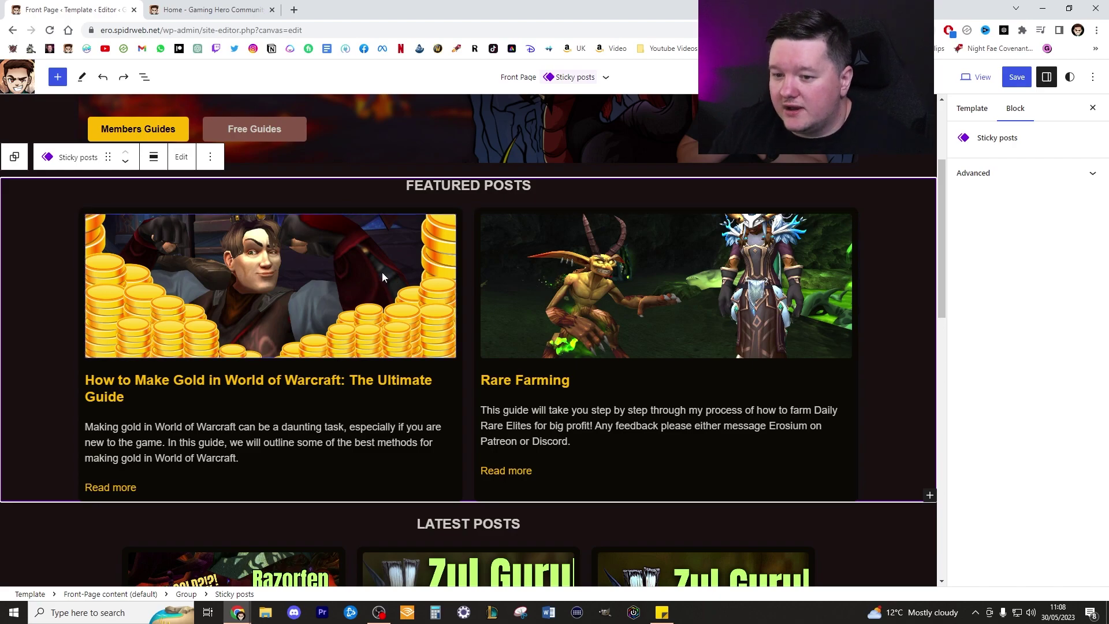
- Try scaling the featured posts' images with Contain and a height of 100%
scroll(382, 272, "up", 1)
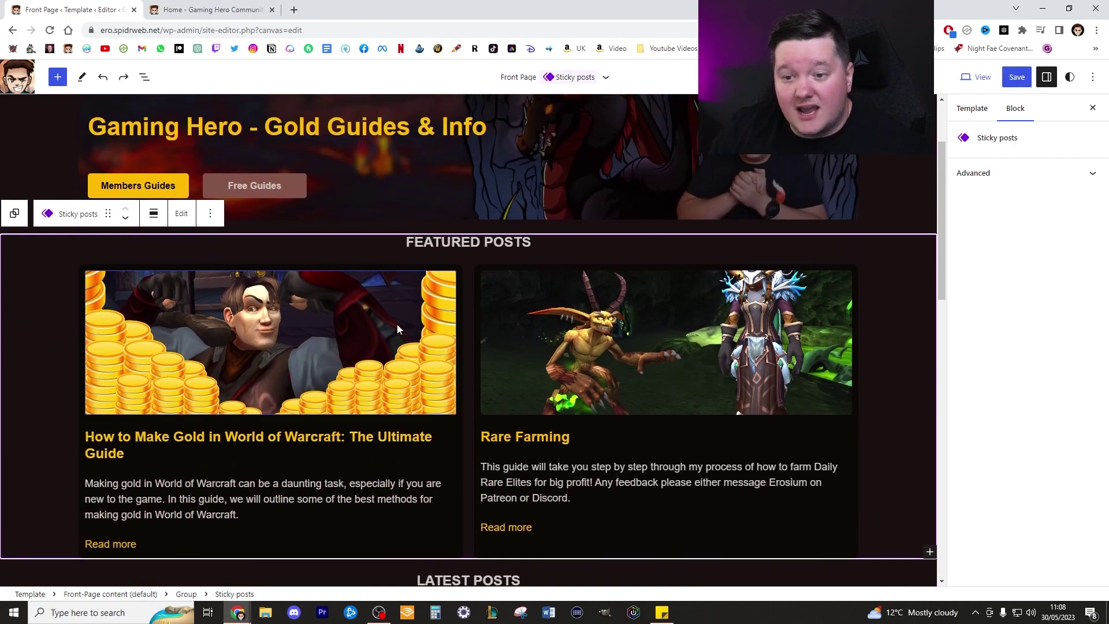
left_click(397, 329)
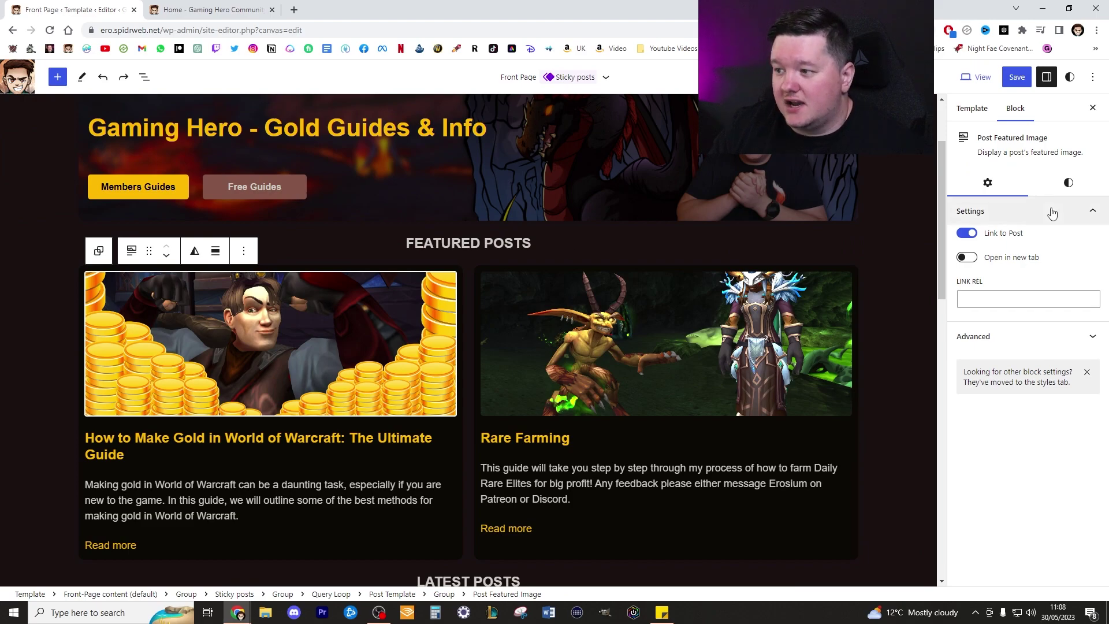
left_click(1068, 182)
scroll(997, 462, "down", 1)
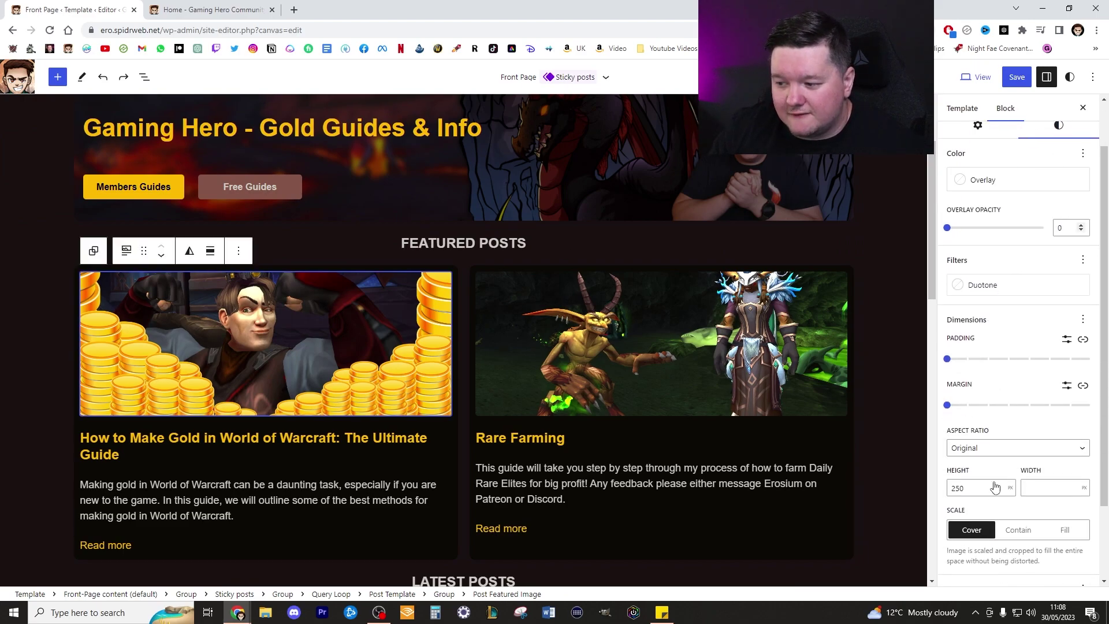
left_click(1014, 530)
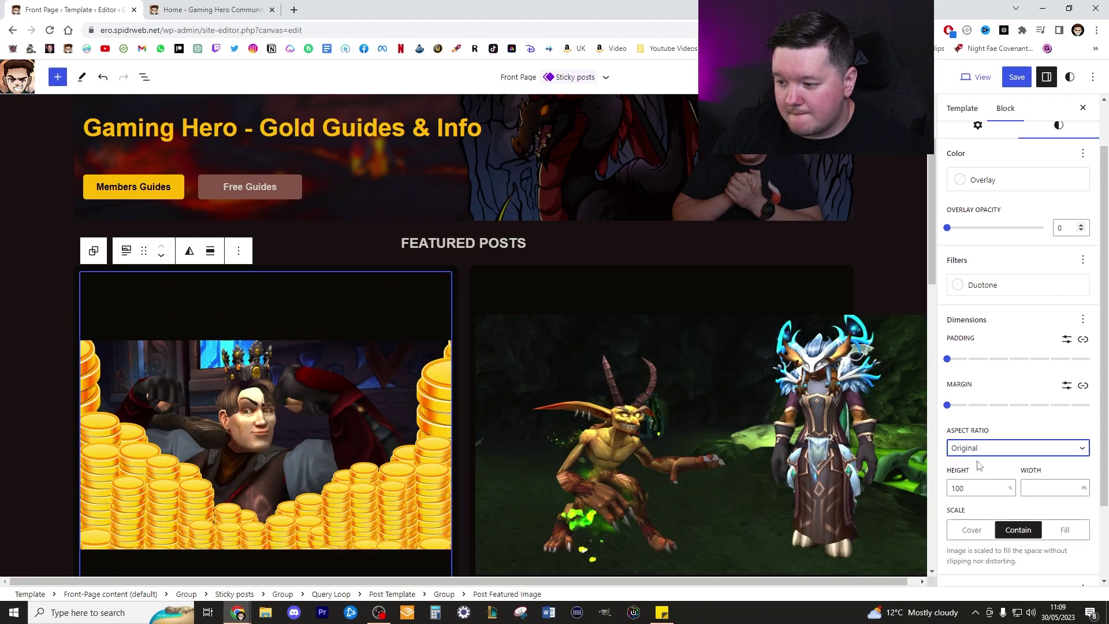
left_click(819, 345)
scroll(819, 345, "down", 2)
scroll(556, 328, "up", 3)
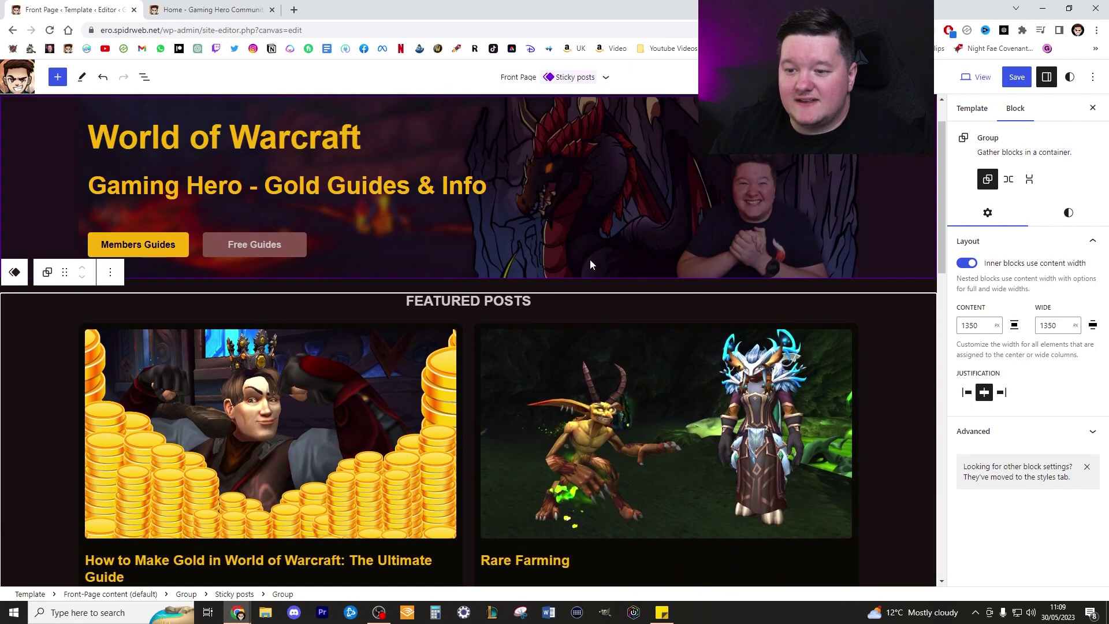
- Check the resized featured images against the hero and latest posts, and undo the image sizing changes
scroll(722, 399, "down", 4)
scroll(705, 381, "up", 2)
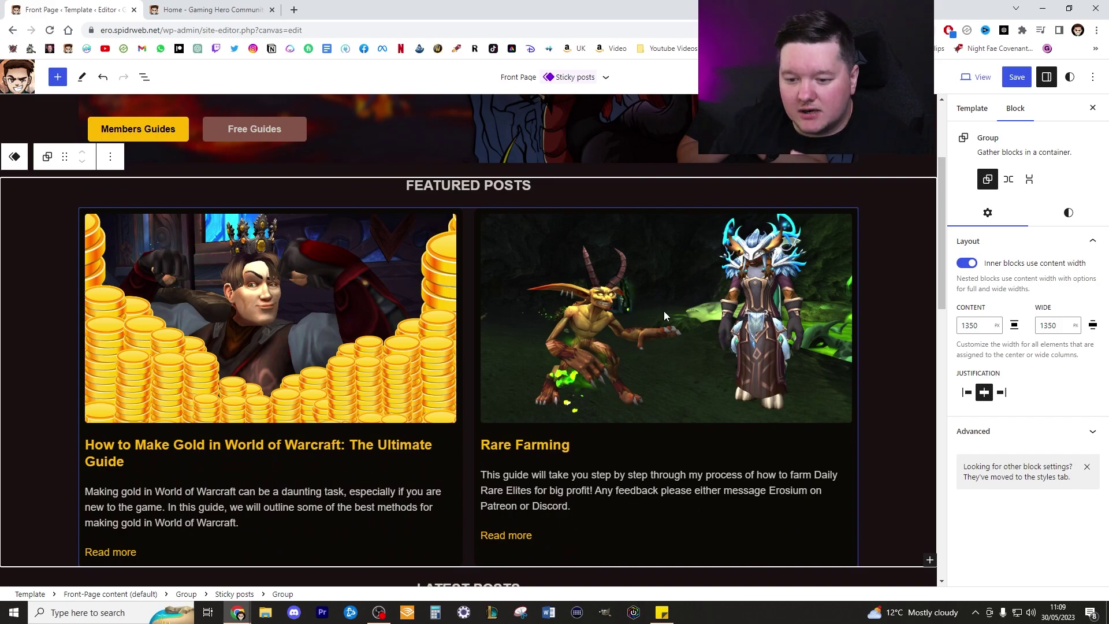
scroll(578, 361, "down", 3)
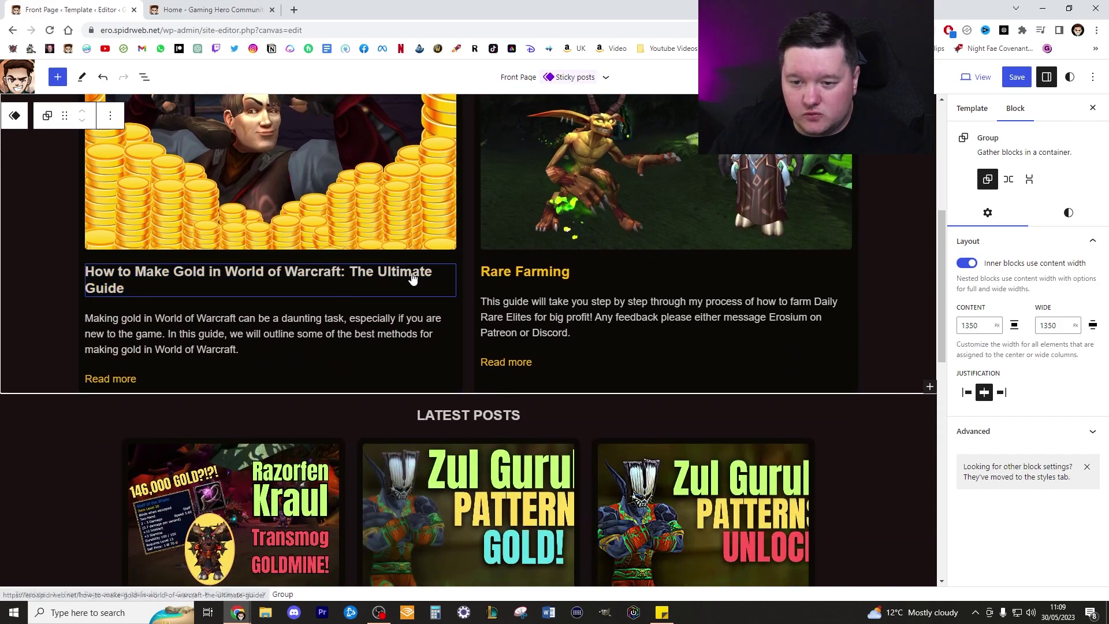
scroll(604, 283, "up", 3)
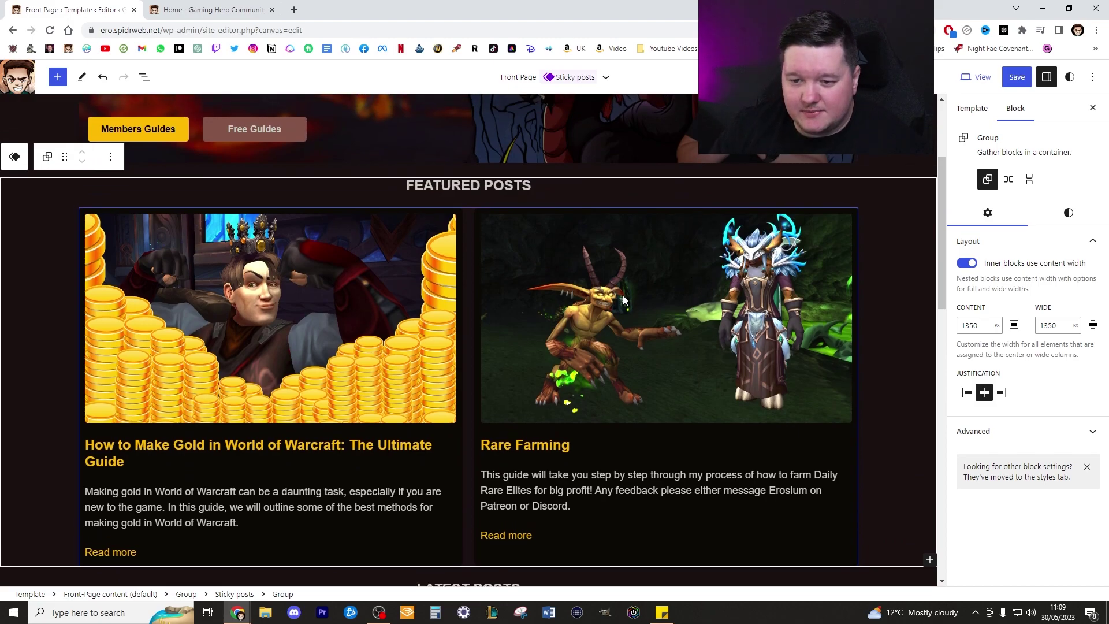
scroll(623, 295, "up", 3)
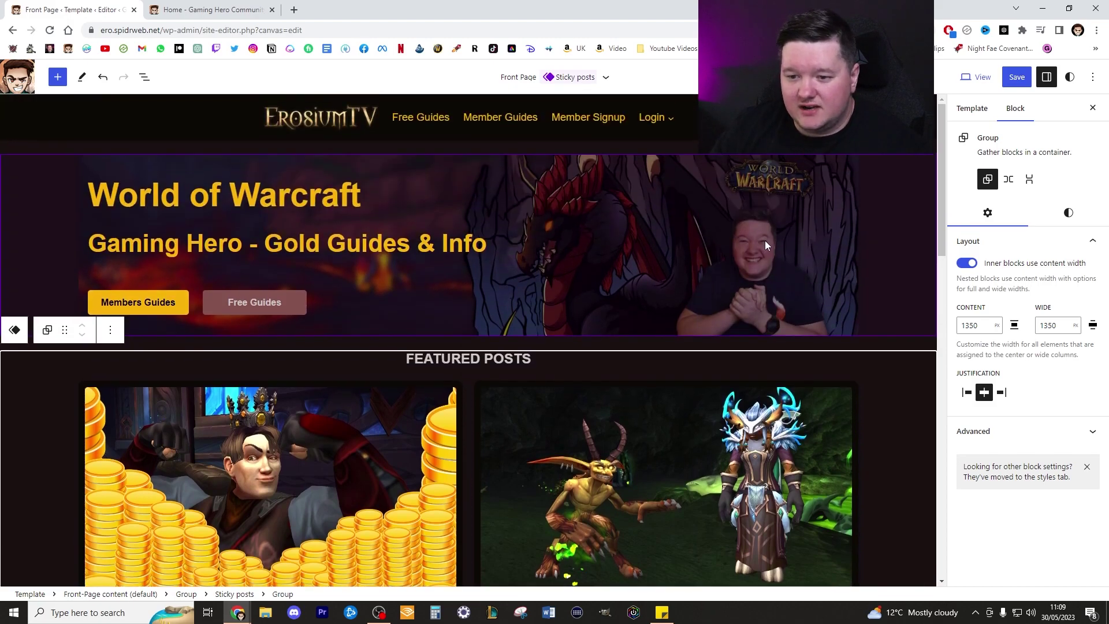
scroll(765, 243, "down", 2)
key("ctrl+z")
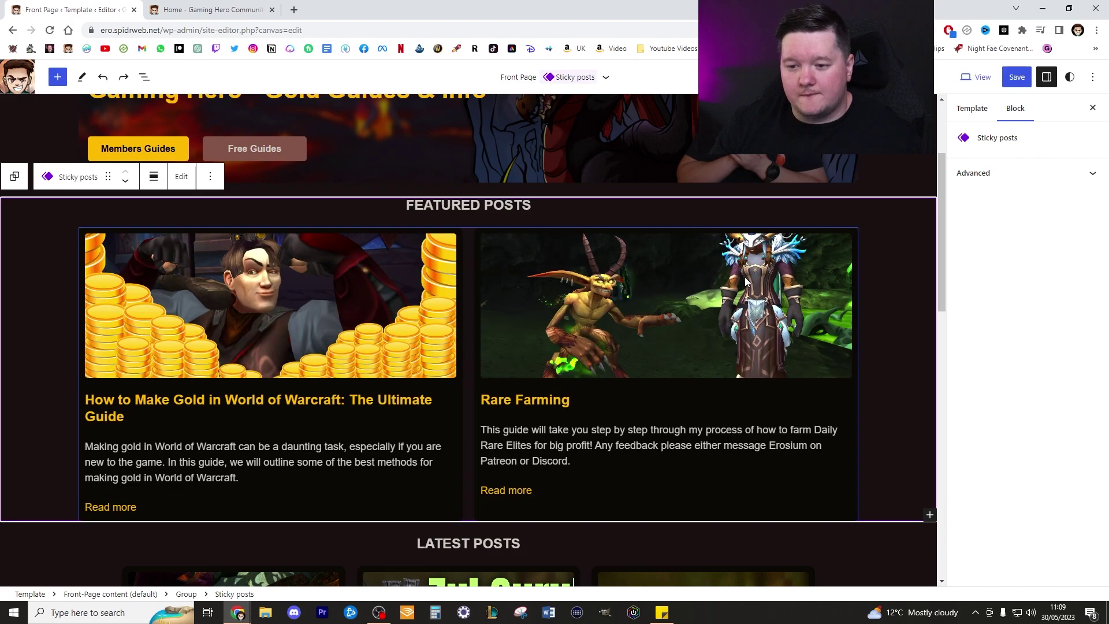
- Select the featured posts' Post Template and compare its layout with the Latest Posts grid
left_click(645, 446)
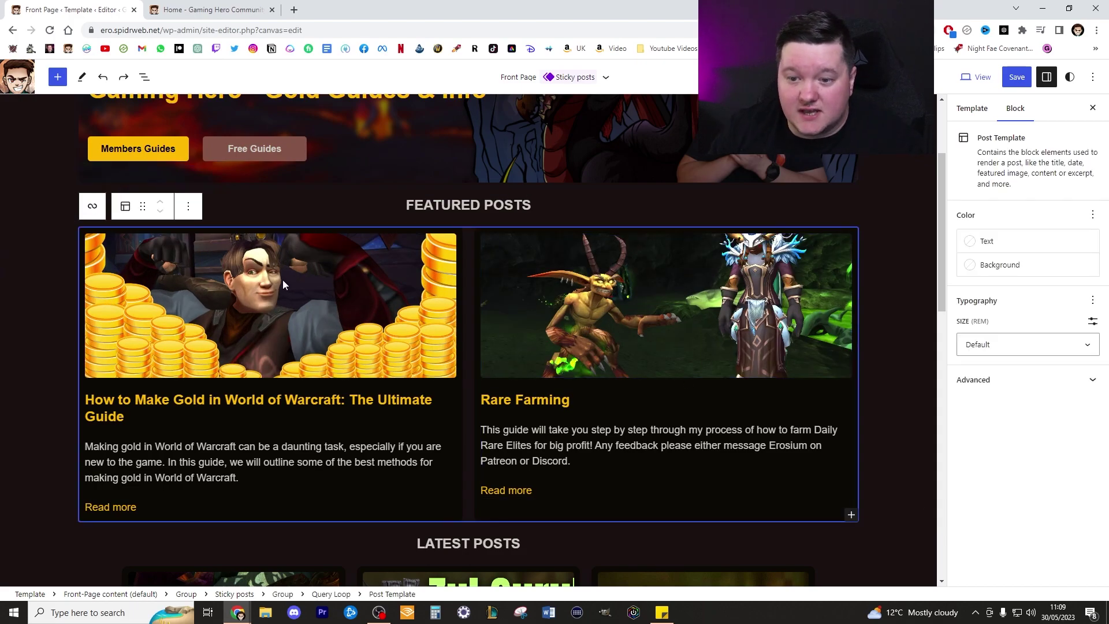
scroll(520, 271, "down", 3)
scroll(557, 301, "down", 3)
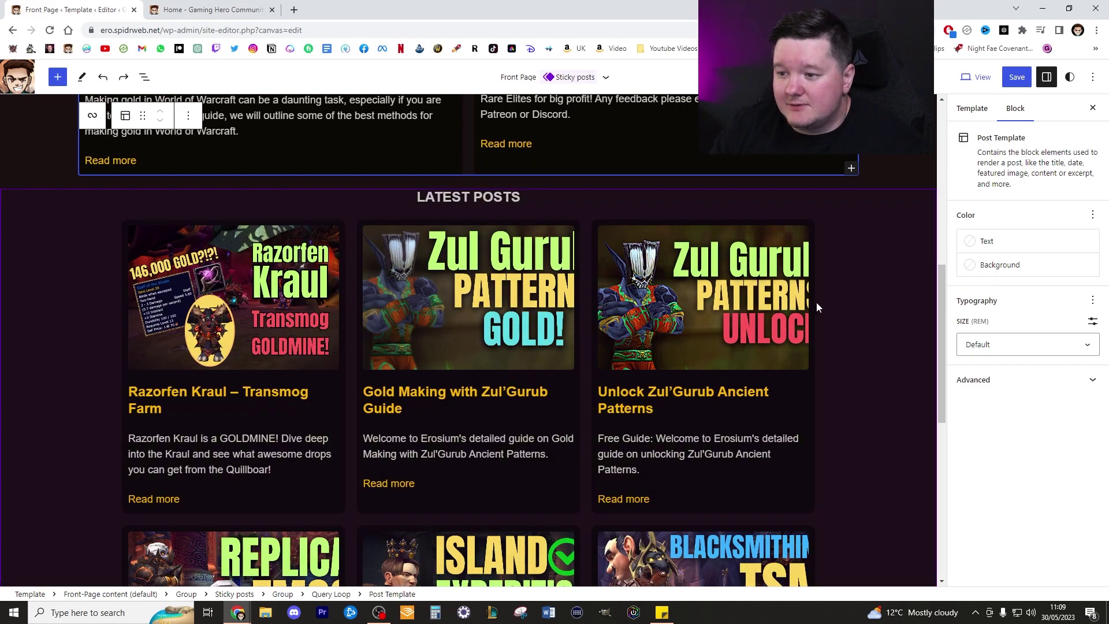
scroll(809, 251, "up", 6)
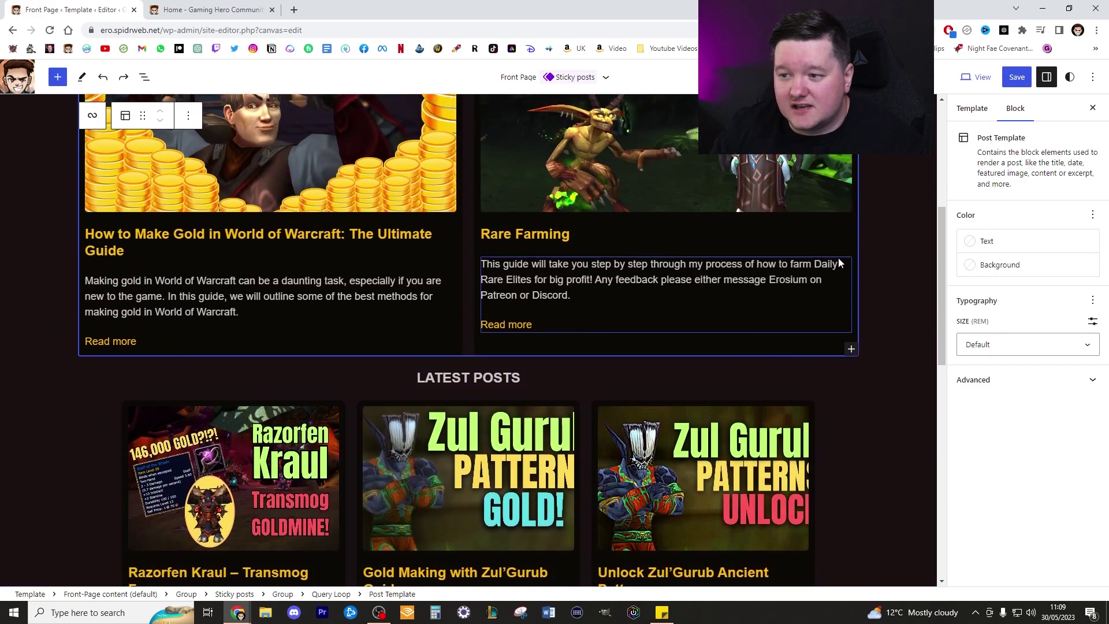
- Set the content width of the Latest Posts section's group to 1350 px
scroll(861, 265, "down", 3)
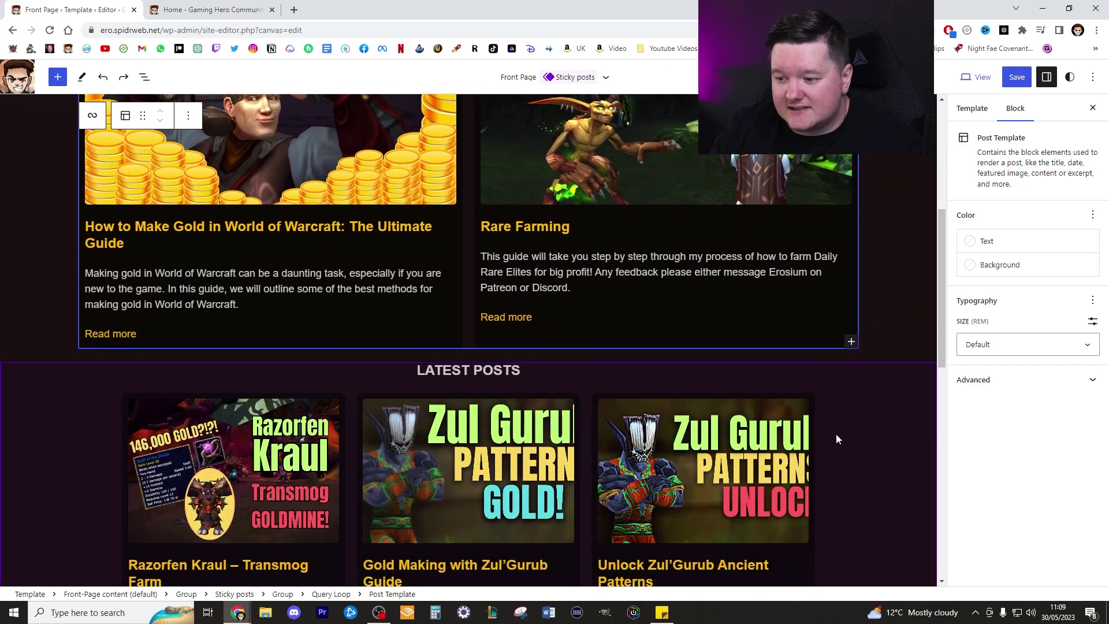
left_click(924, 418)
scroll(792, 397, "down", 4)
left_click(905, 300)
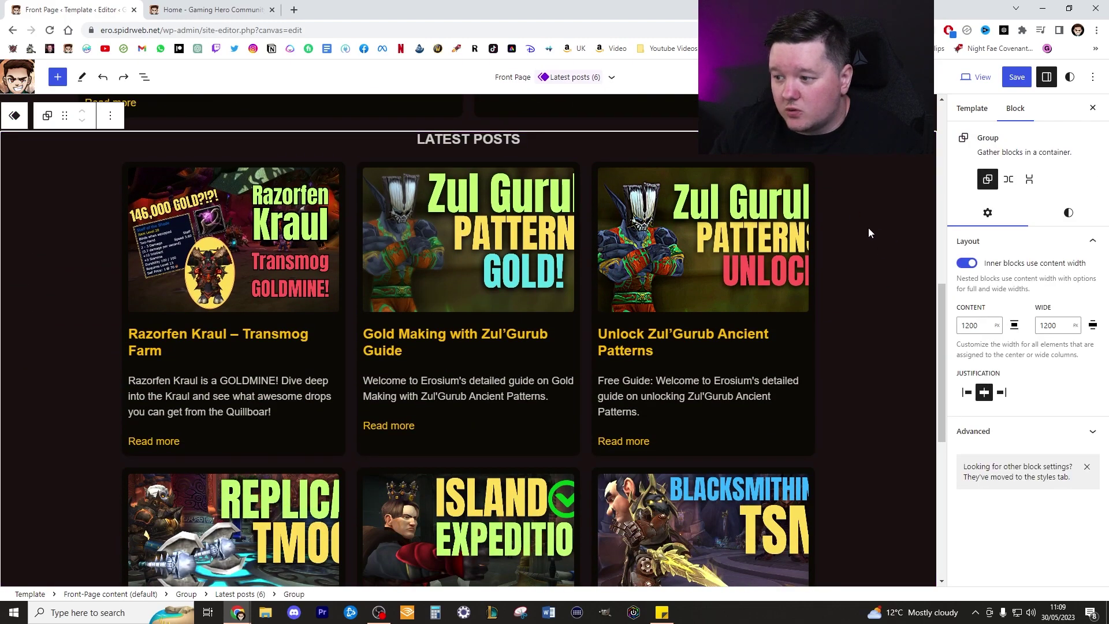
left_click_drag(975, 325, 966, 325)
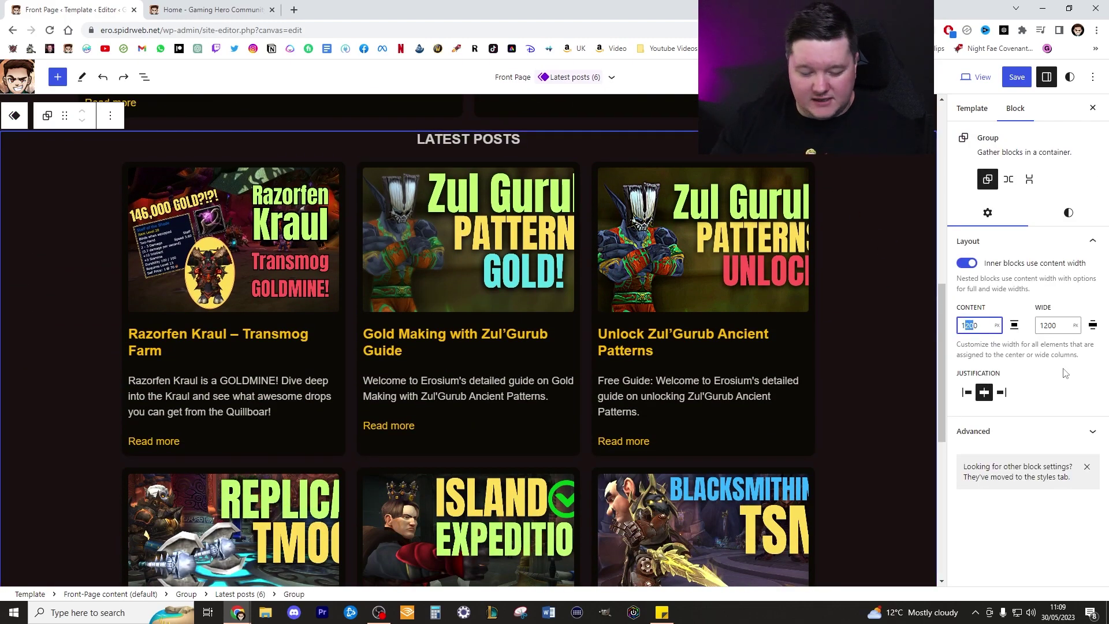
type("35")
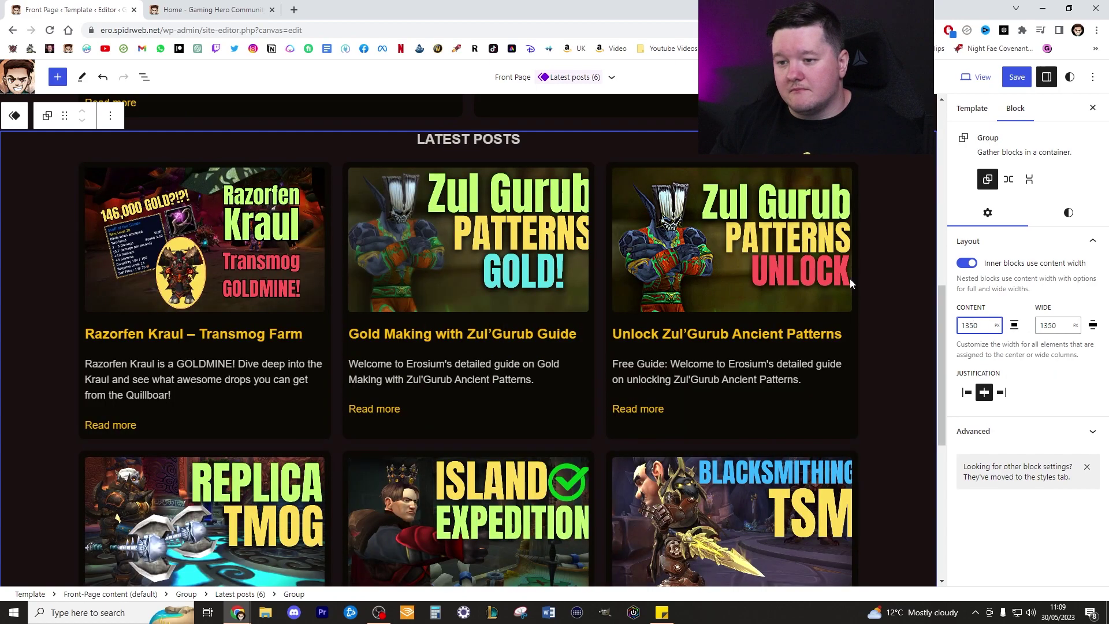
left_click(884, 243)
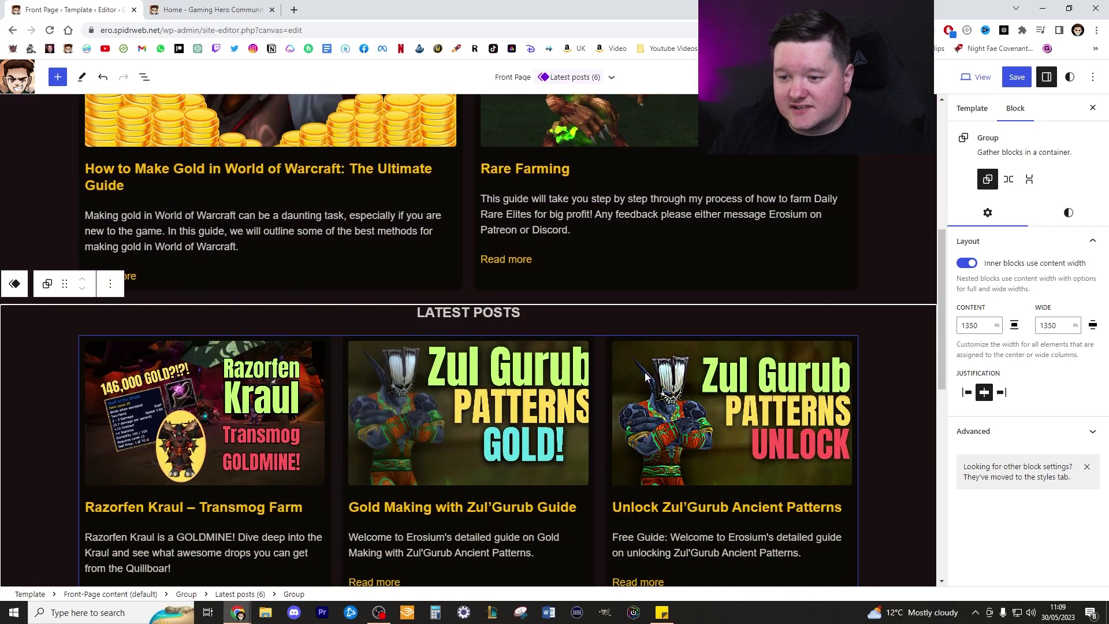
- Set the scale of the Latest Posts' featured images to Contain
scroll(745, 334, "down", 2)
left_click(746, 334)
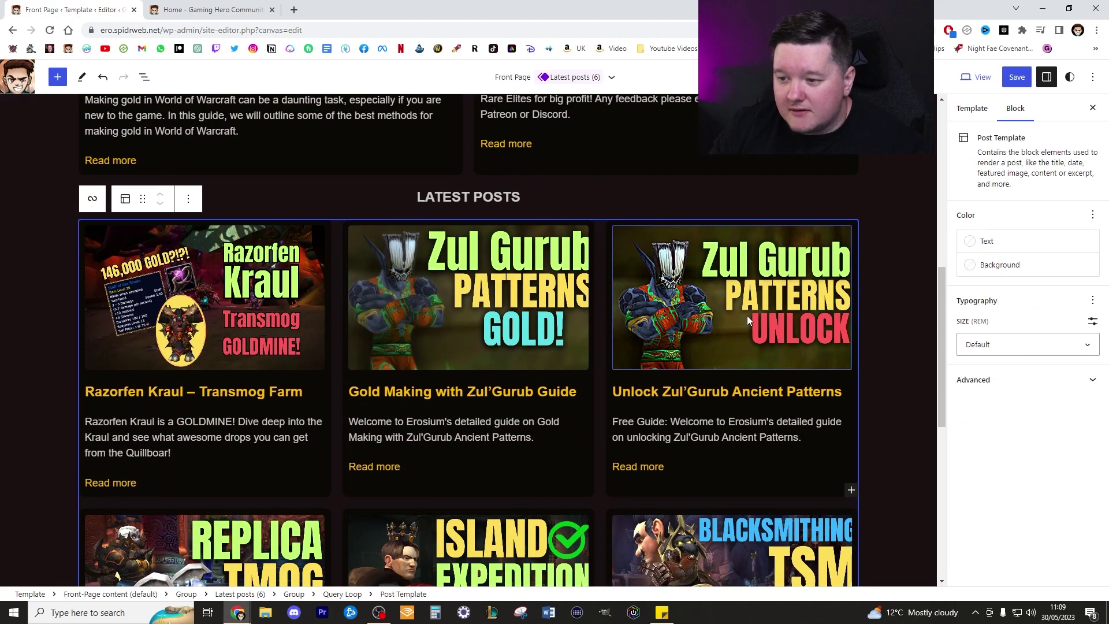
left_click(747, 315)
left_click(300, 268)
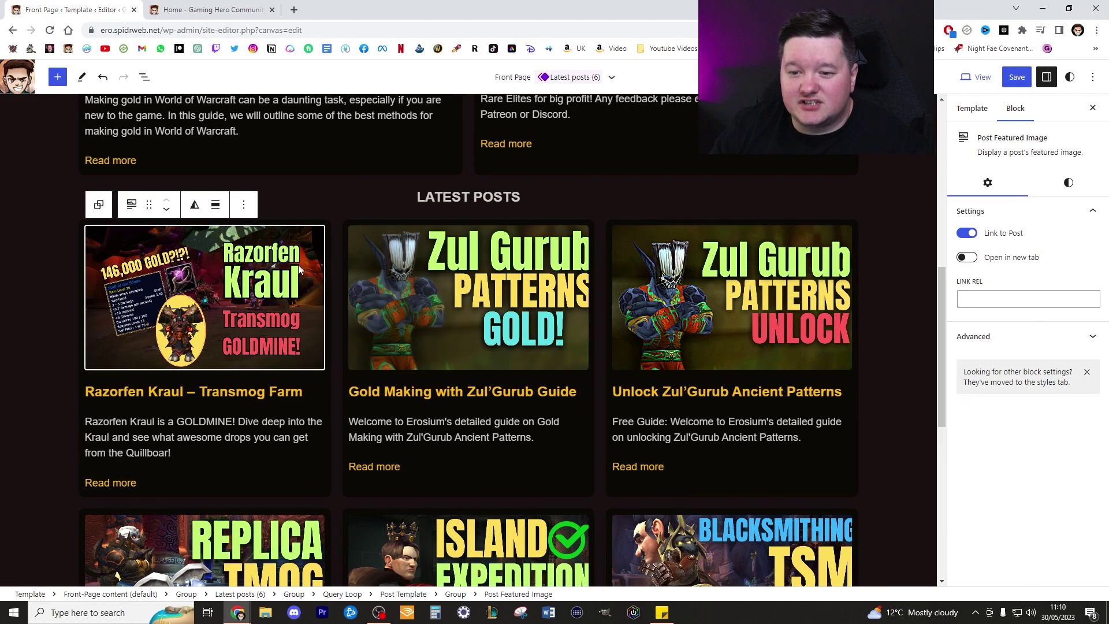
left_click(1051, 184)
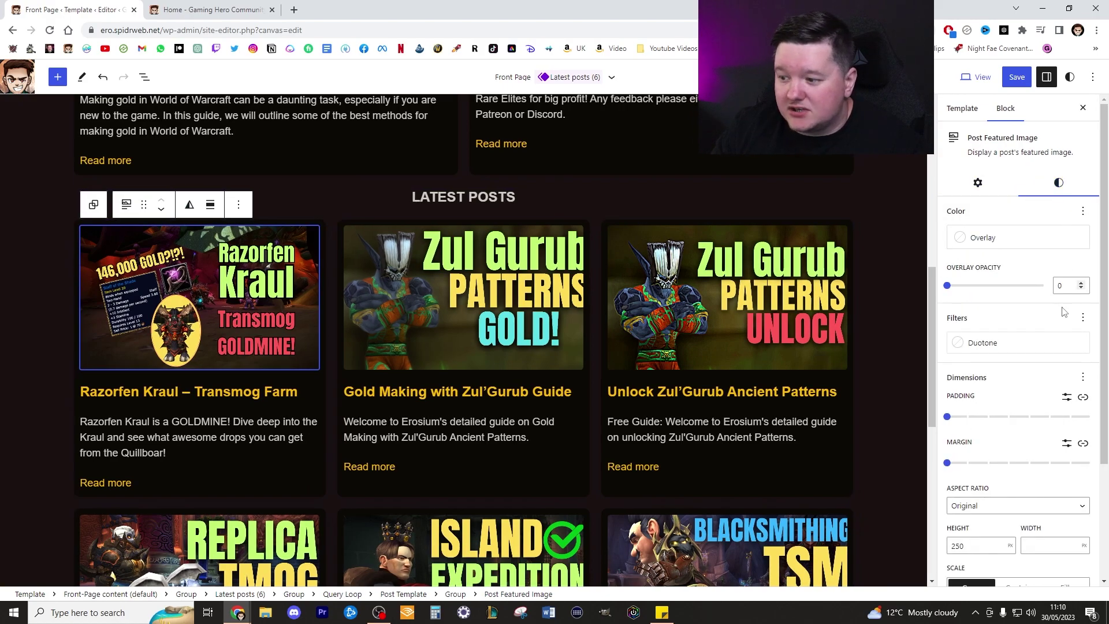
scroll(1064, 312, "down", 3)
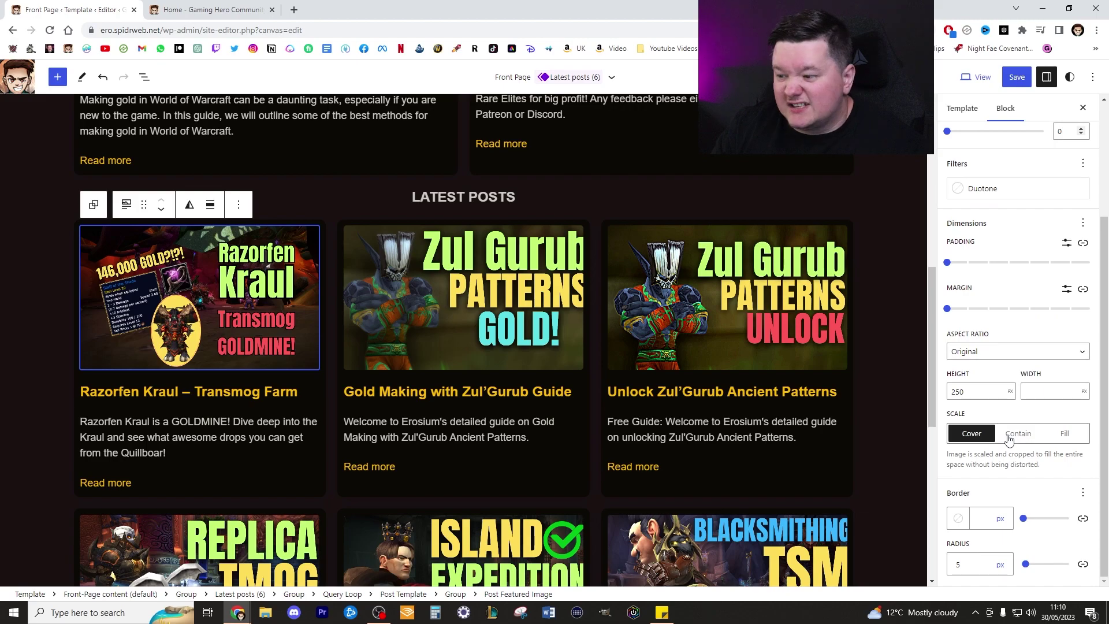
left_click(1018, 434)
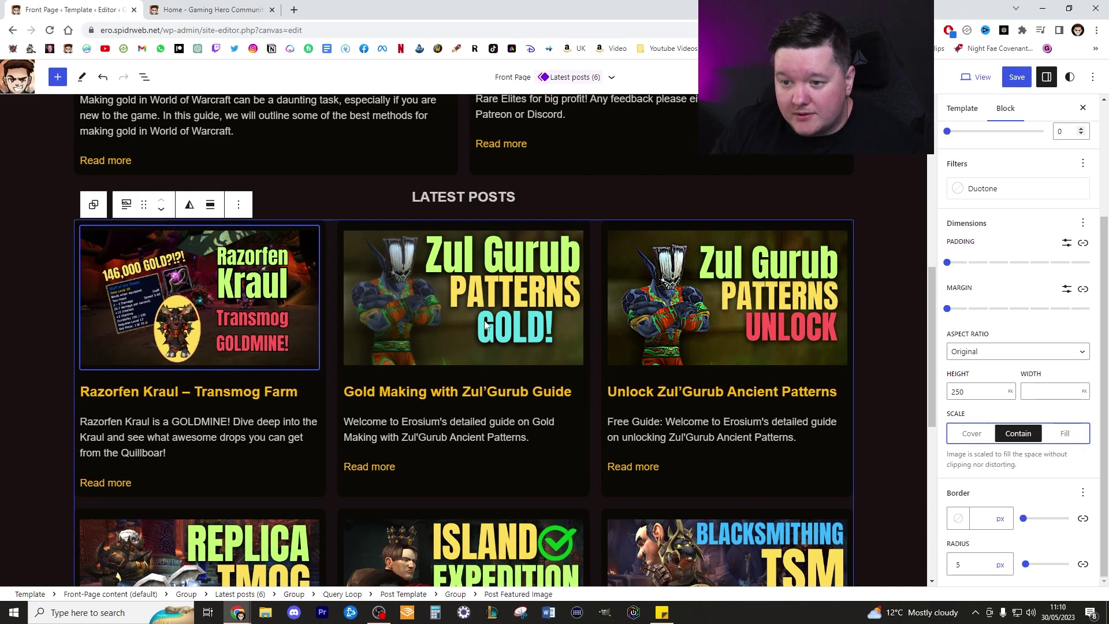
- Review the rescaled Latest Posts images and compare them with the featured posts above
scroll(355, 289, "down", 5)
scroll(429, 285, "down", 2)
scroll(294, 207, "up", 8)
scroll(630, 252, "up", 4)
scroll(612, 258, "down", 3)
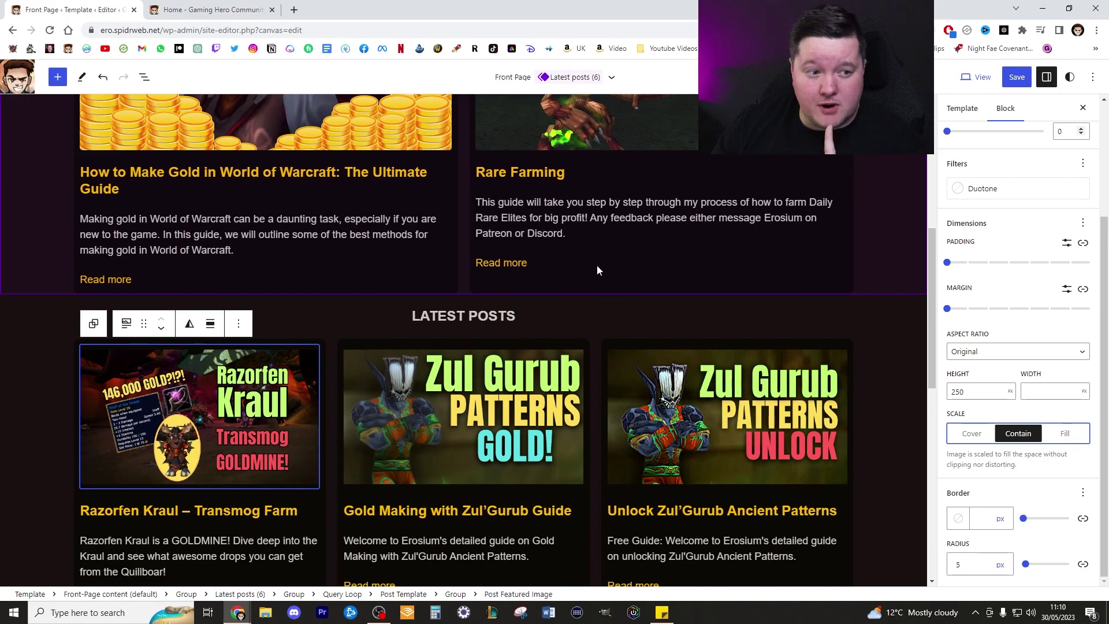
scroll(595, 272, "down", 1)
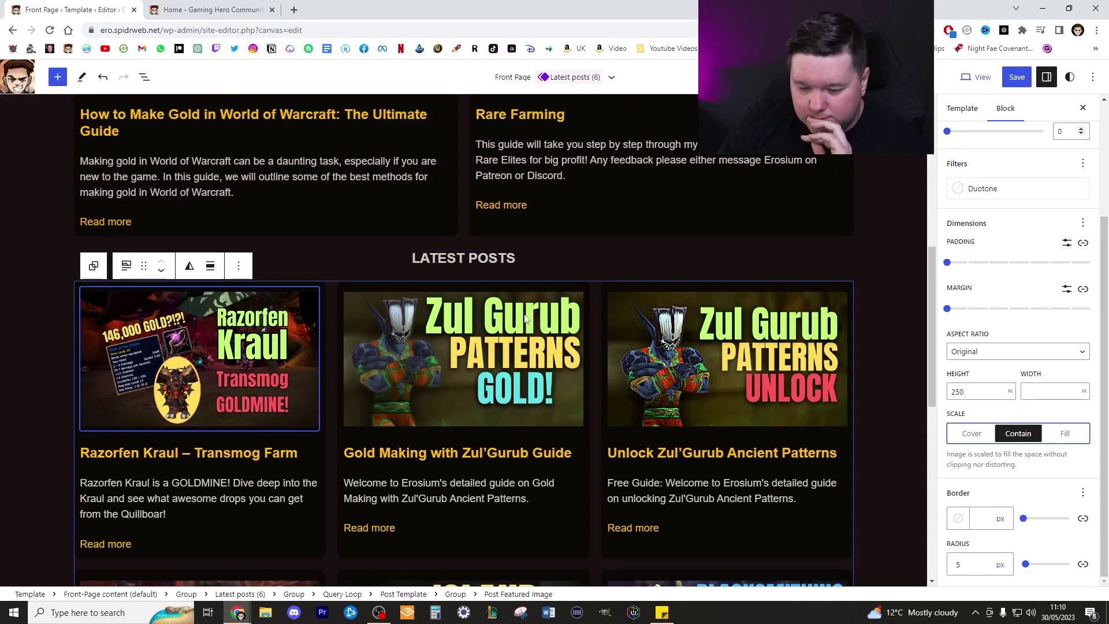
scroll(523, 323, "down", 1)
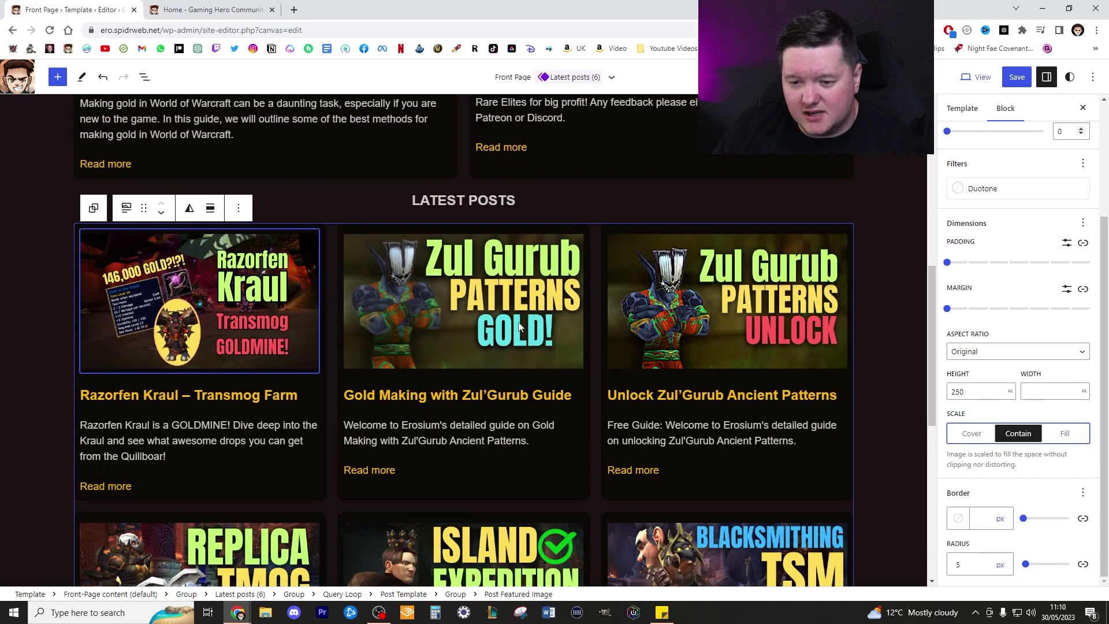
- Limit the Latest Posts' excerpts to a maximum of 20 words
left_click(456, 443)
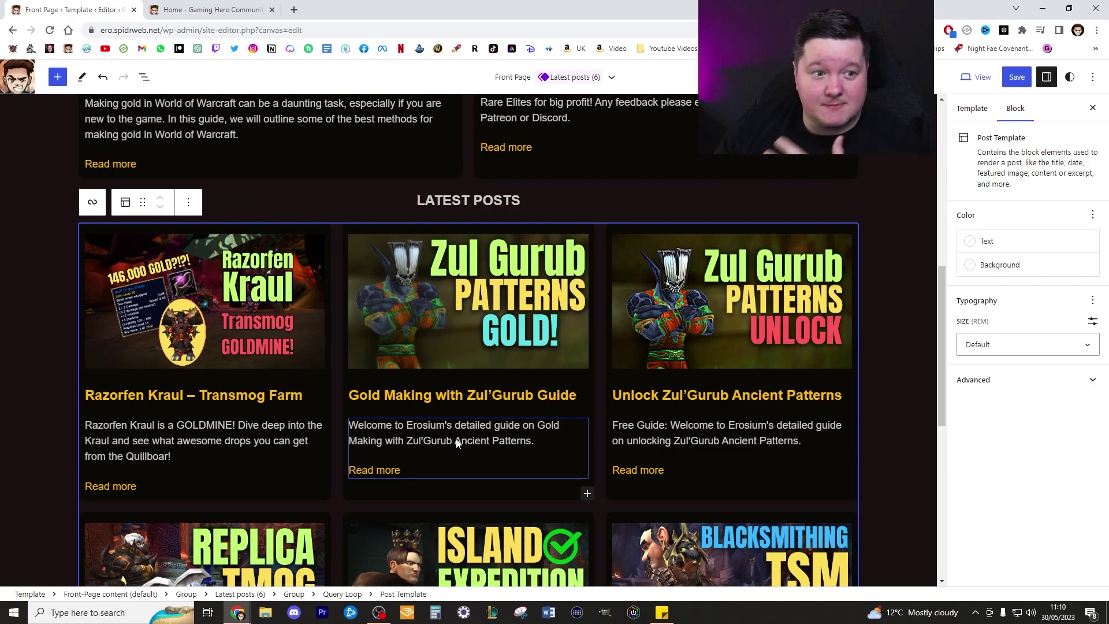
left_click(456, 444)
left_click(1073, 187)
left_click(1002, 186)
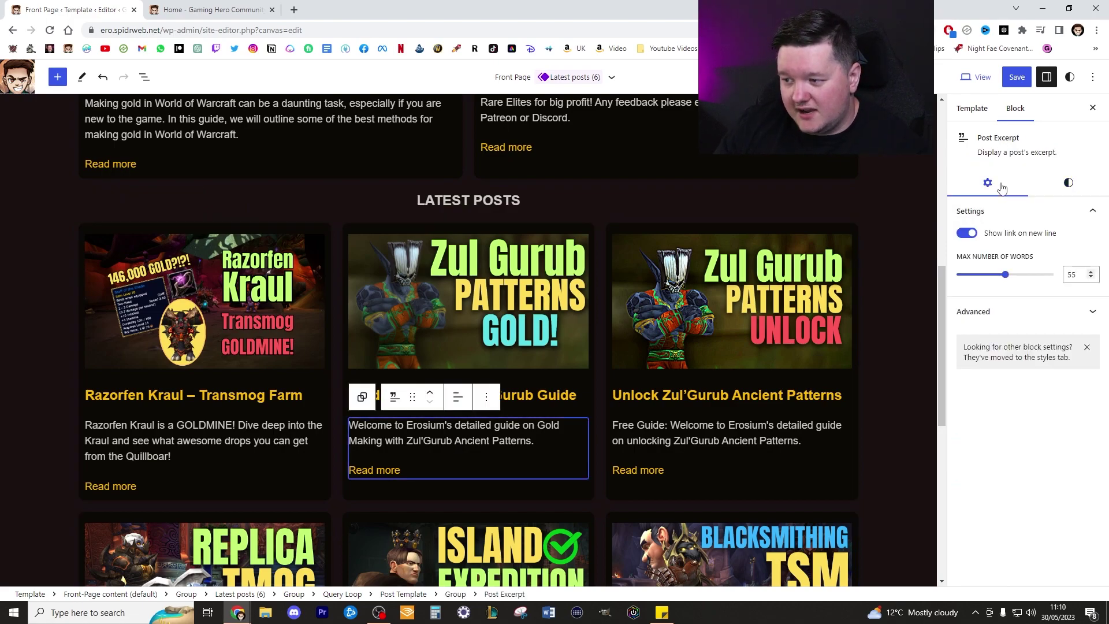
left_click(491, 450)
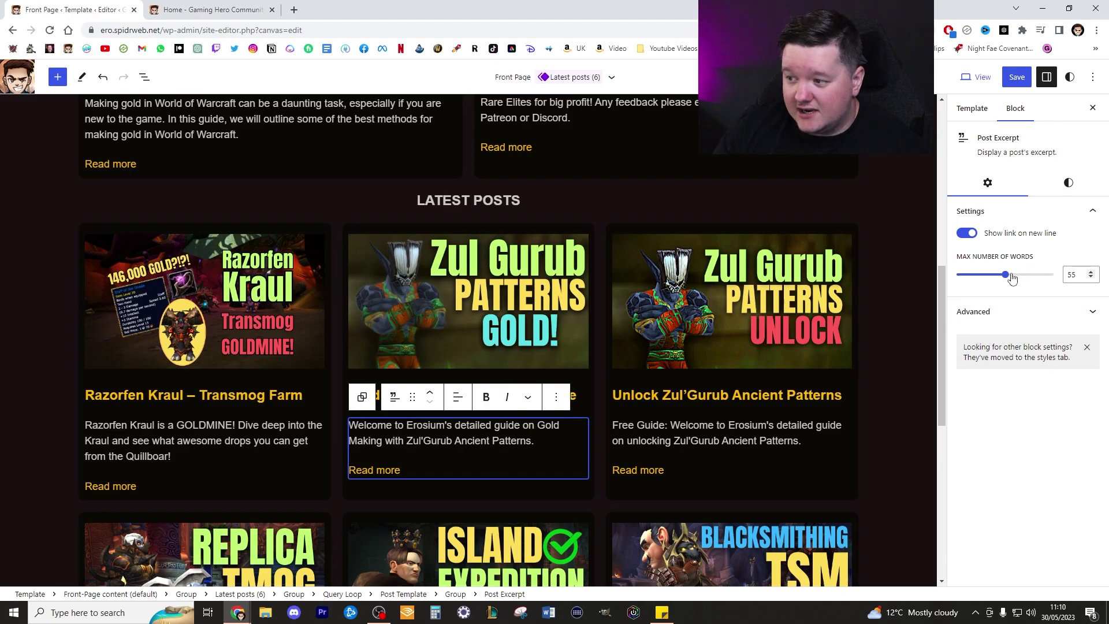
left_click_drag(1005, 275, 980, 276)
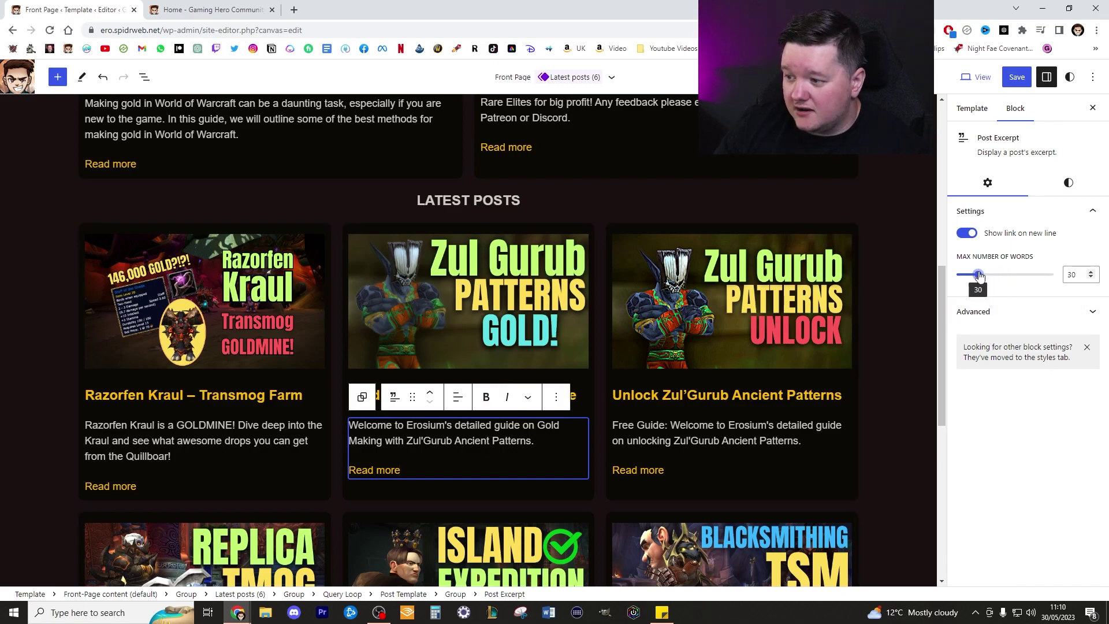
scroll(681, 371, "down", 4)
scroll(681, 374, "down", 2)
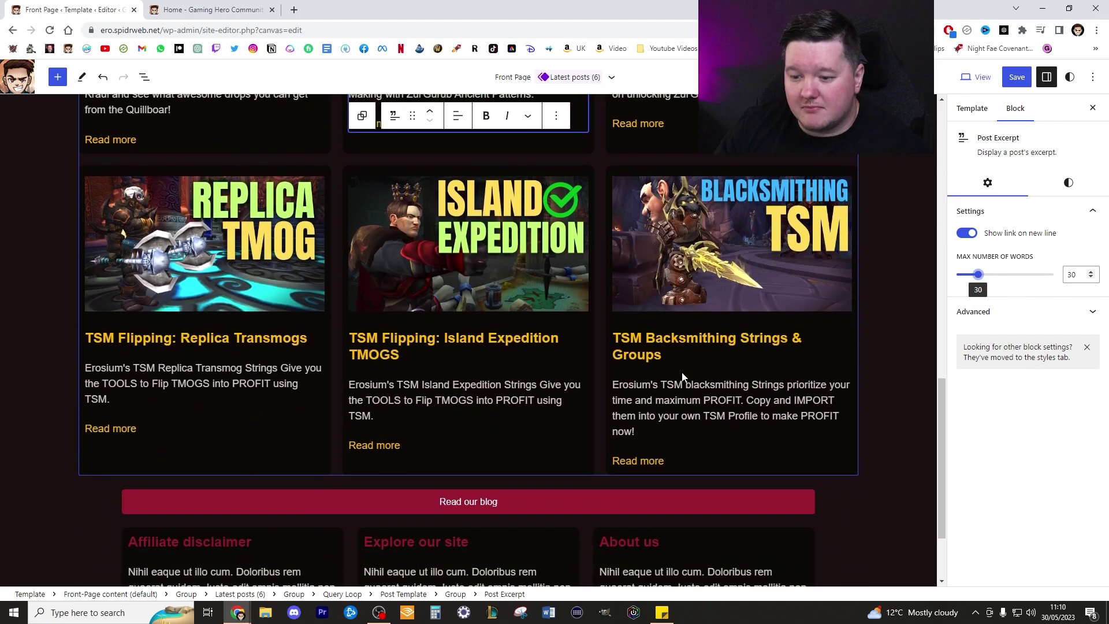
mouse_move(978, 276)
left_mouse_down()
mouse_move(949, 271)
mouse_move(970, 272)
left_mouse_up()
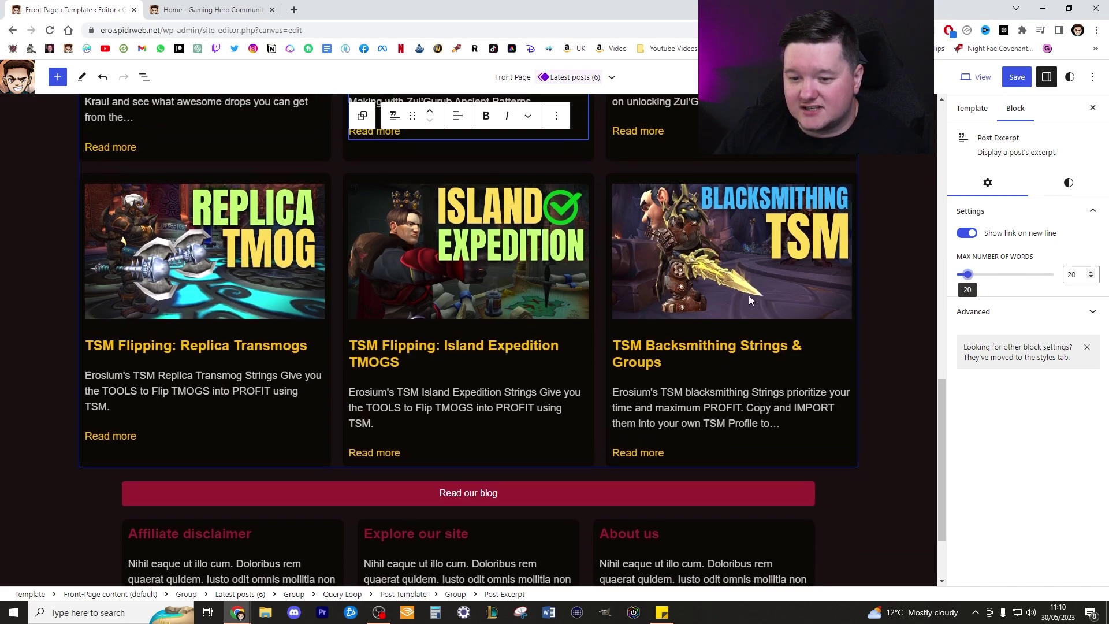
- Set the content width of the group around the "Read our blog" button to 1350 px
scroll(748, 296, "up", 4)
scroll(760, 293, "up", 10)
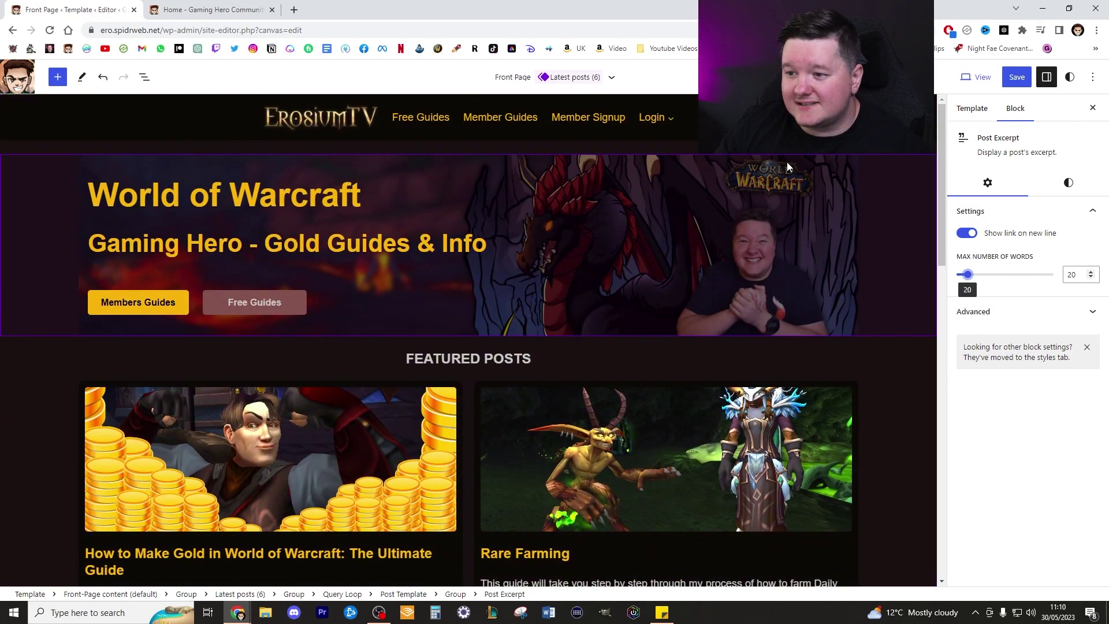
scroll(780, 243, "down", 6)
scroll(776, 259, "down", 10)
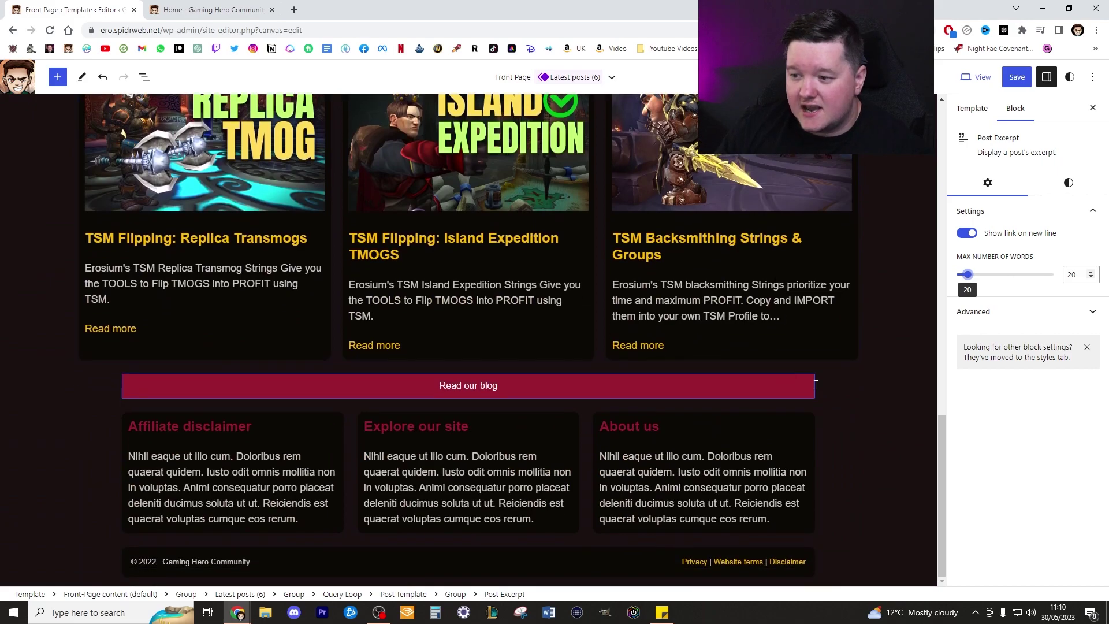
left_click(811, 382)
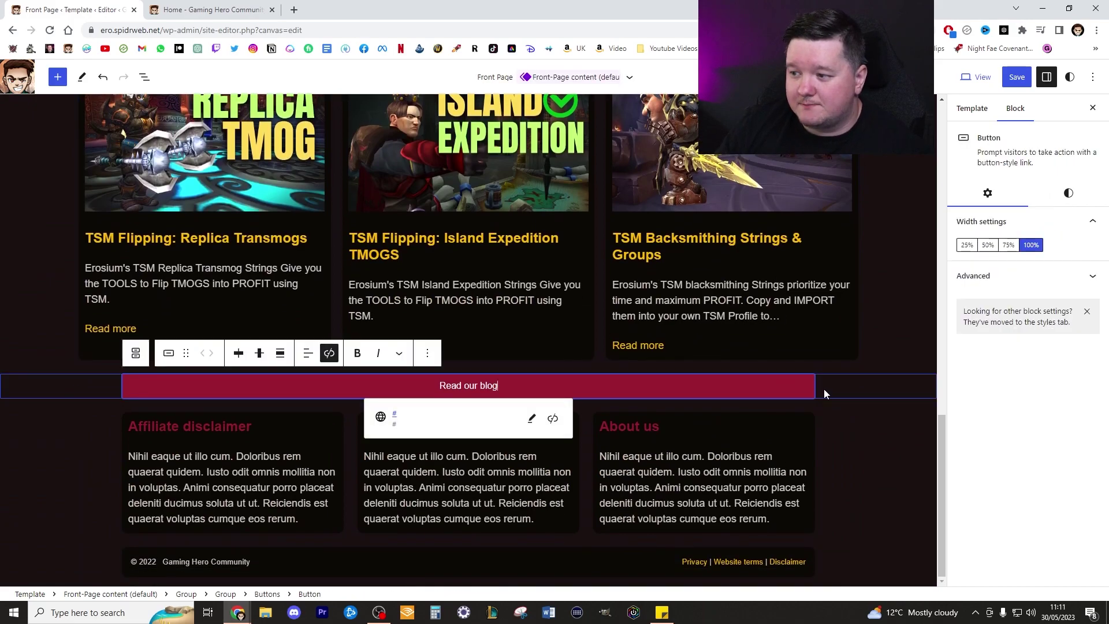
left_click(860, 380)
double_click(975, 325)
key("BackSpace")
type("1350")
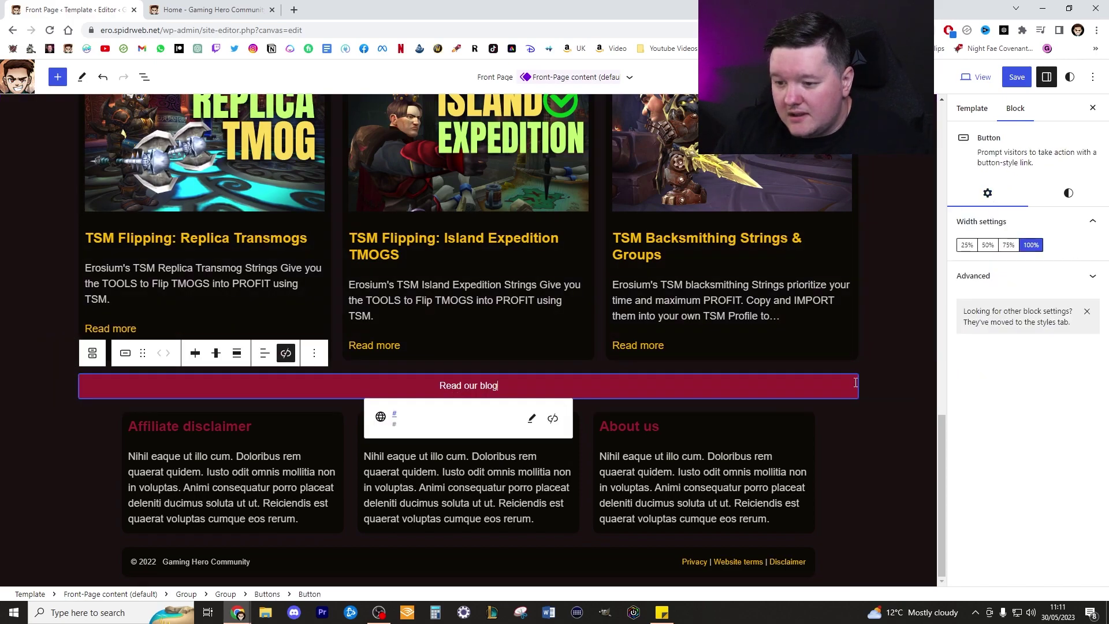
- Colour the "Read our blog" button with a Luminous vivid amber background and Quaternary (1A1112) text
left_click(1078, 199)
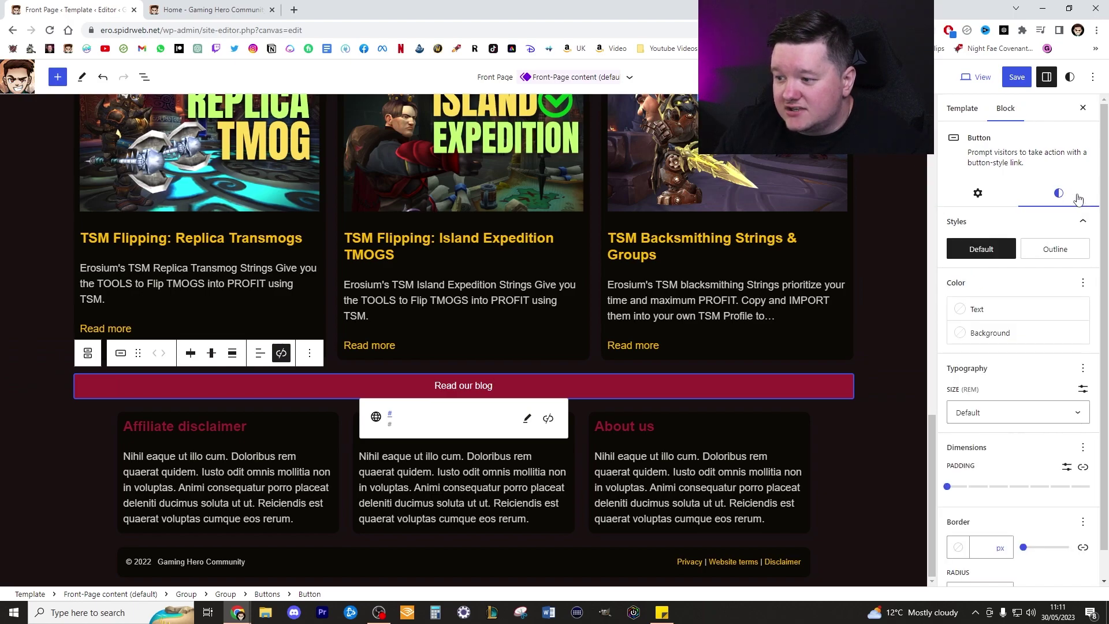
left_click(988, 332)
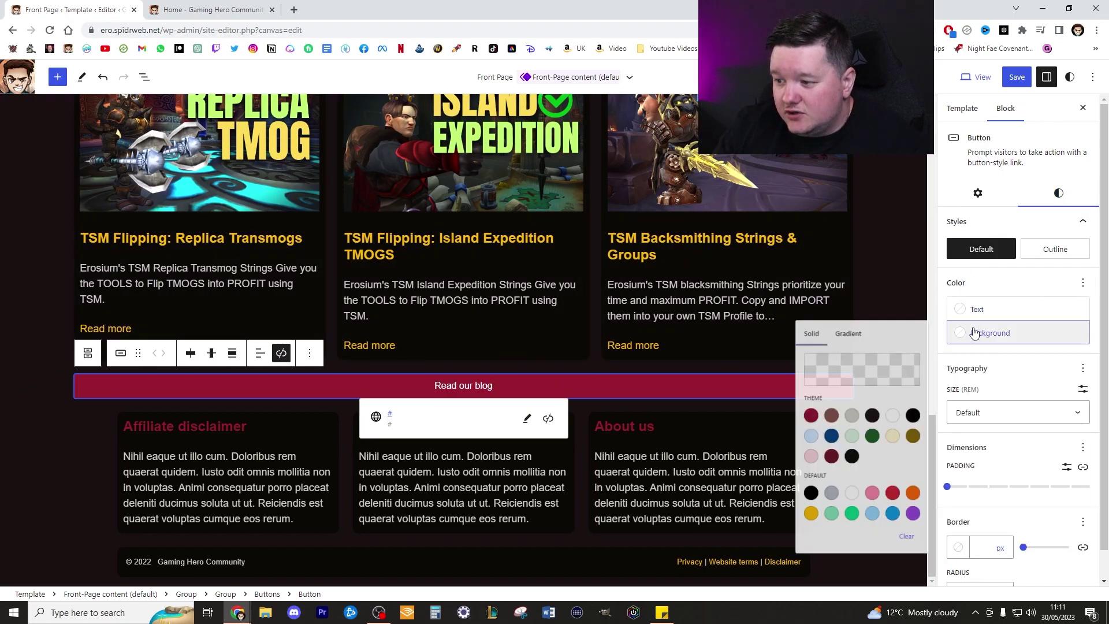
left_click(793, 539)
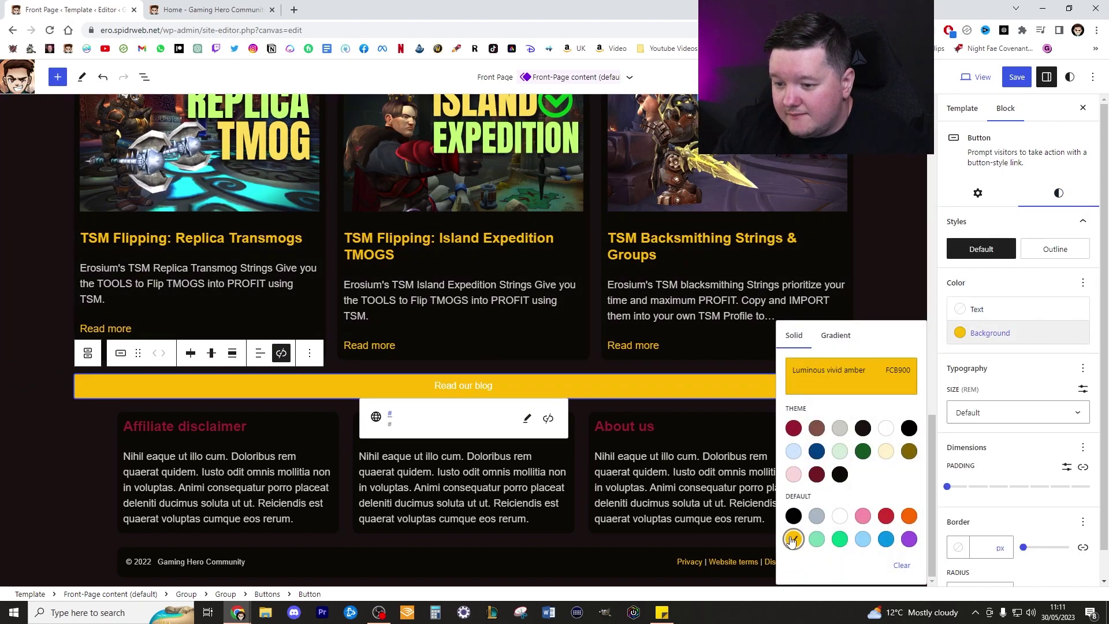
left_click(1017, 310)
left_click(864, 379)
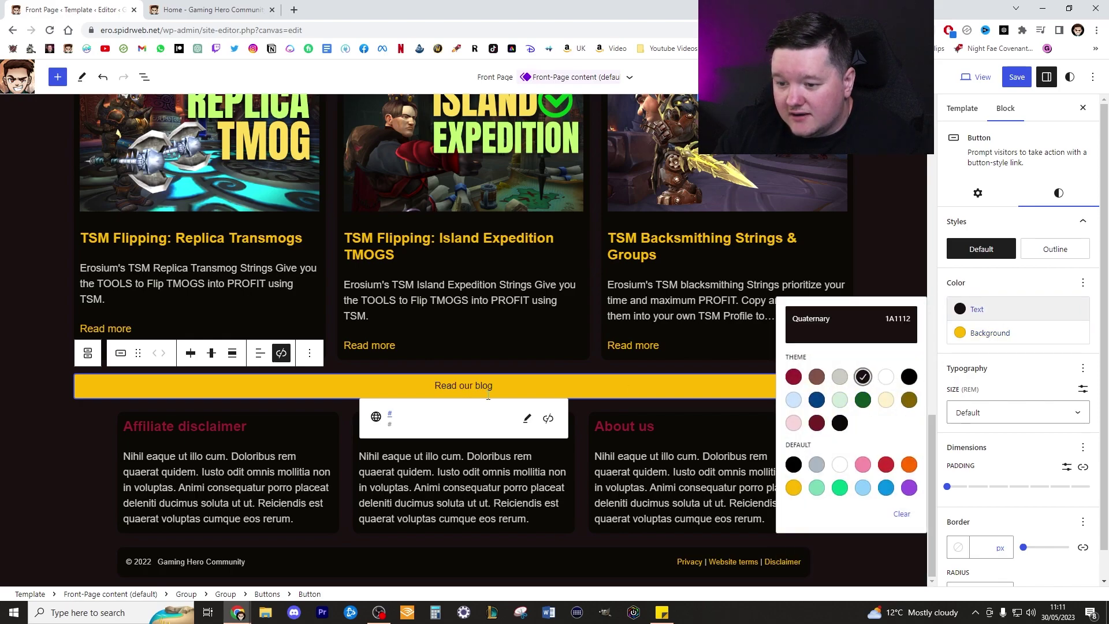
- Change the blog button's label to "Members Guides" and link it to the ALL MEMBERS GUIDES page
left_click(491, 385)
triple_click(491, 386)
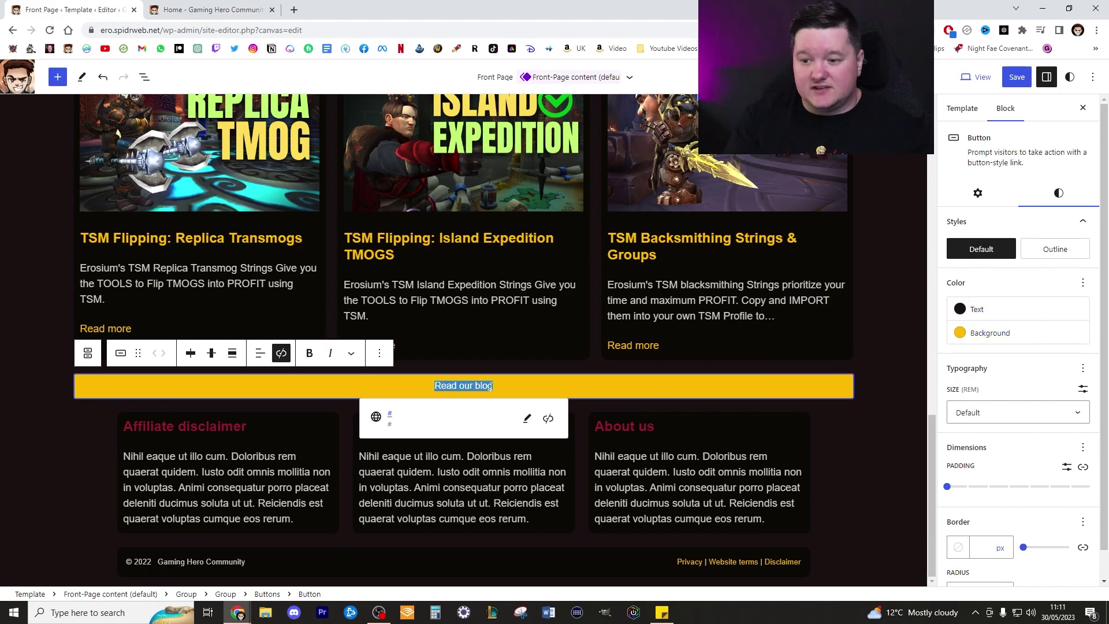
type("Go")
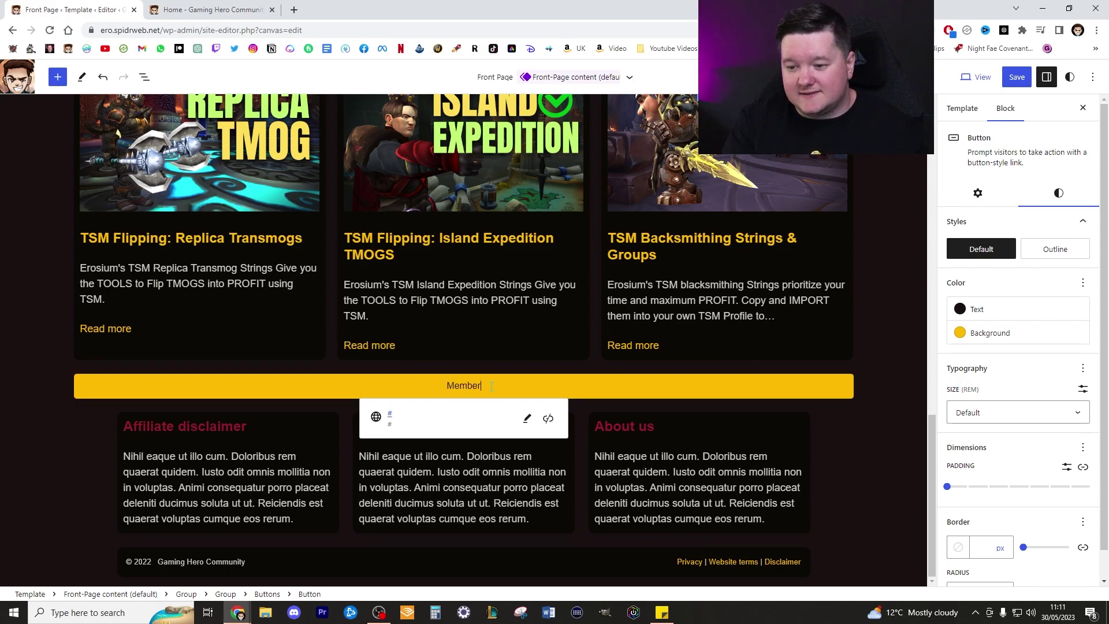
type("uides")
left_click(526, 418)
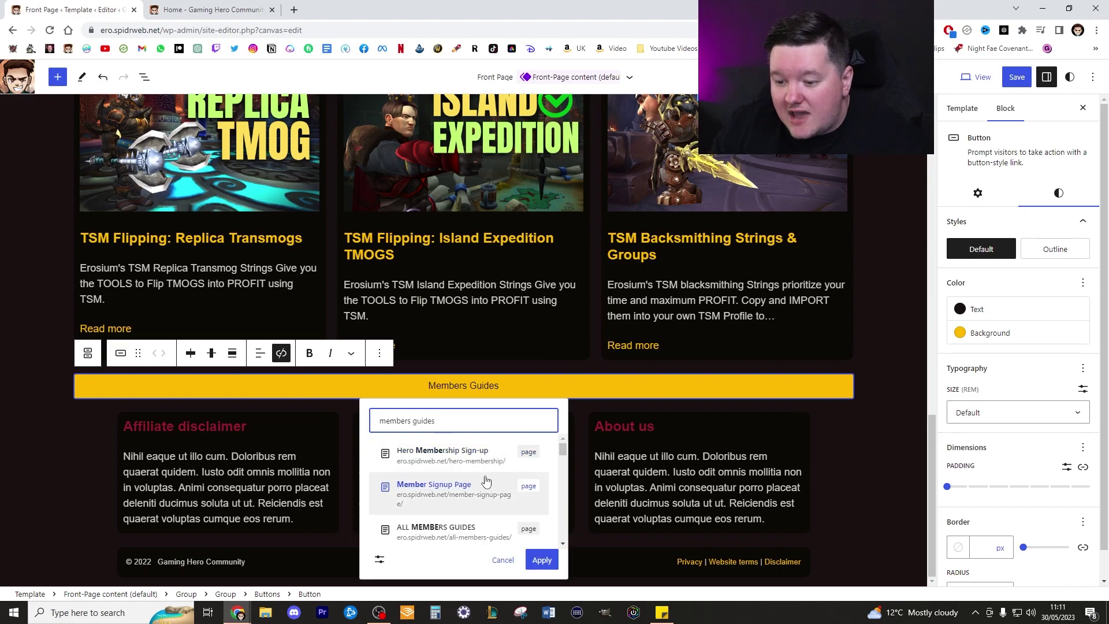
left_click(485, 531)
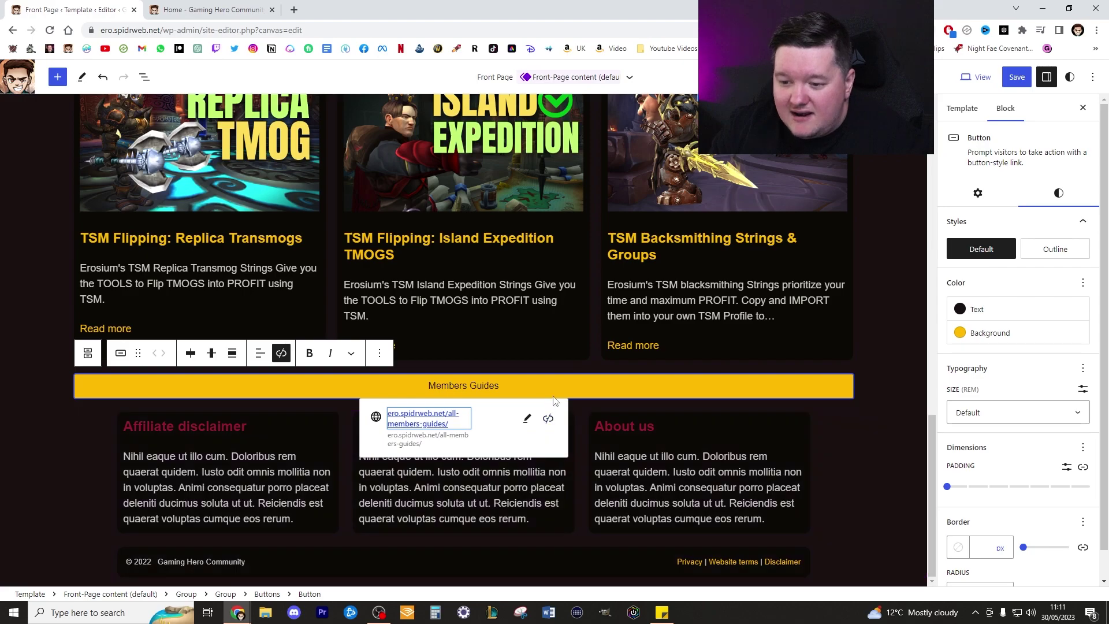
- Make the "Members Guides" button label bold
triple_click(474, 387)
key("ctrl+b")
left_click(538, 387)
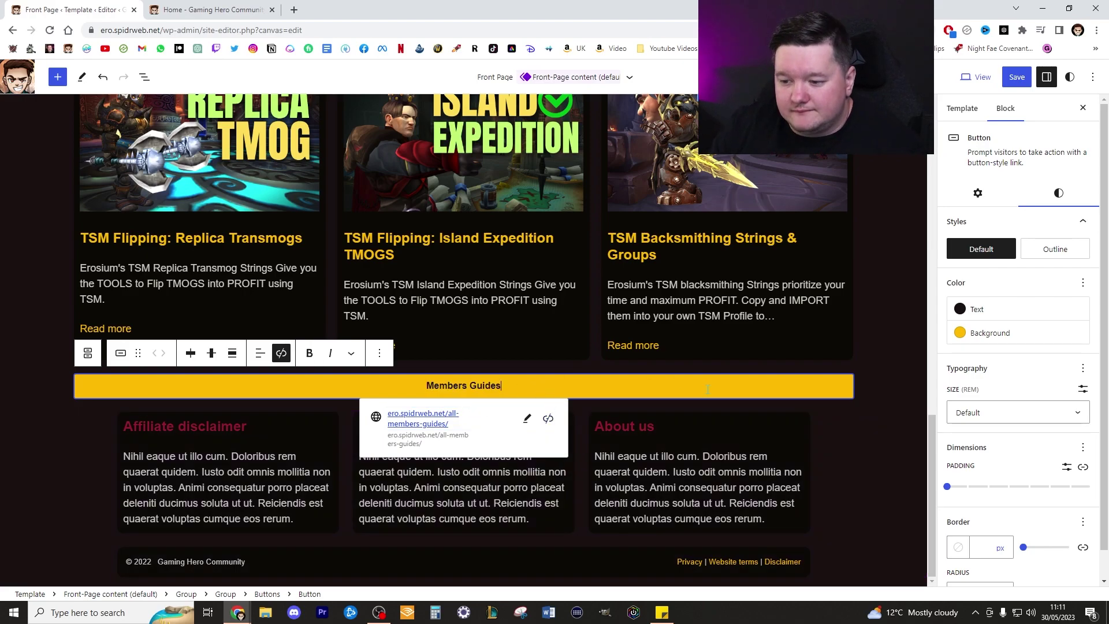
- Set the content width of the classic footer's group to 1350 px
left_click(832, 431)
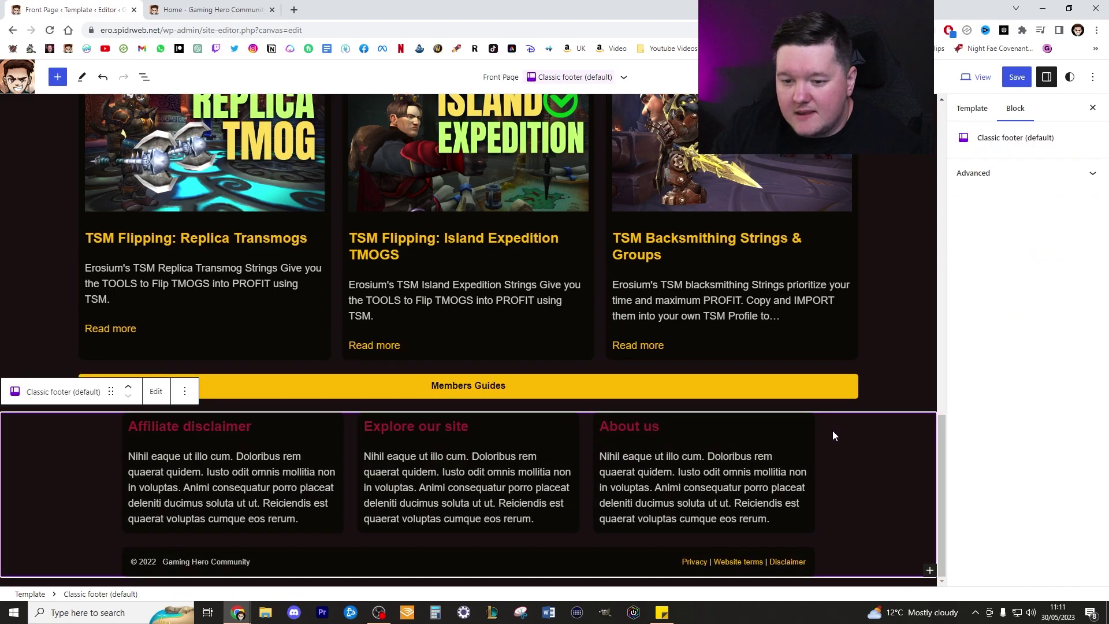
left_click(830, 446)
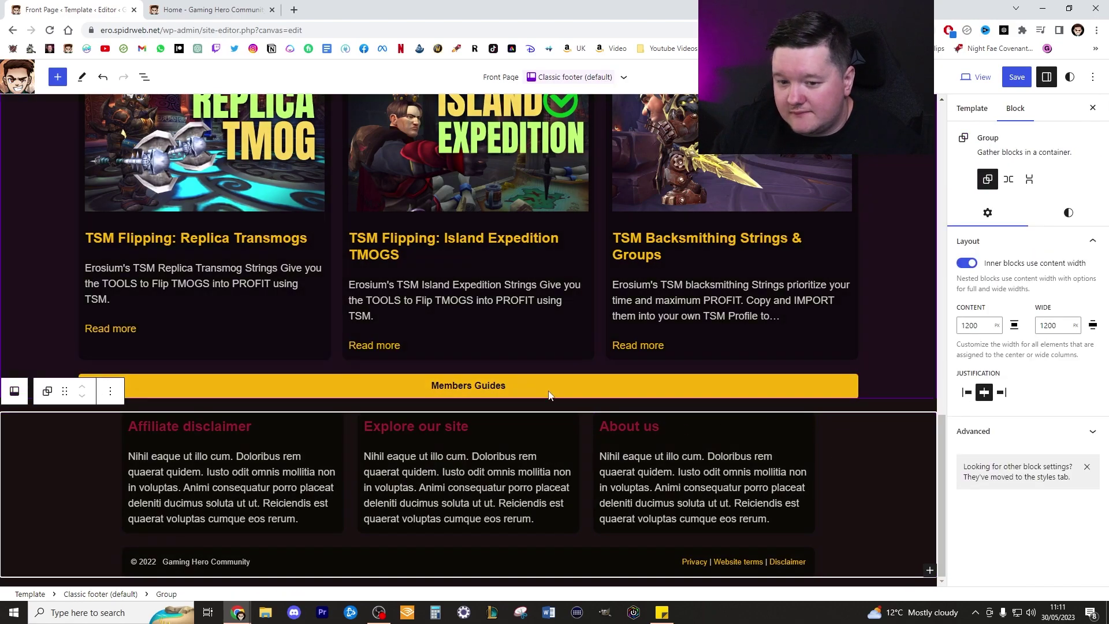
left_click_drag(970, 327, 962, 326)
type("135")
left_click(887, 457)
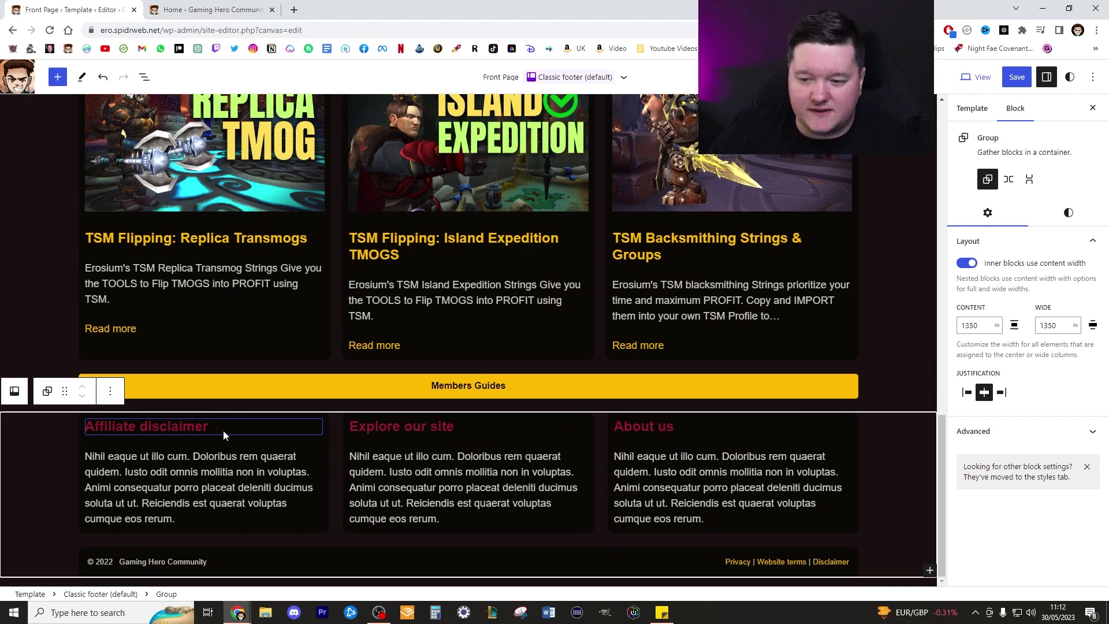
- Change the "Affiliate disclaimer" footer heading to "Privacy Policy" and replace the paragraph beneath it with "Privacy Policy etc..."
left_click(223, 430)
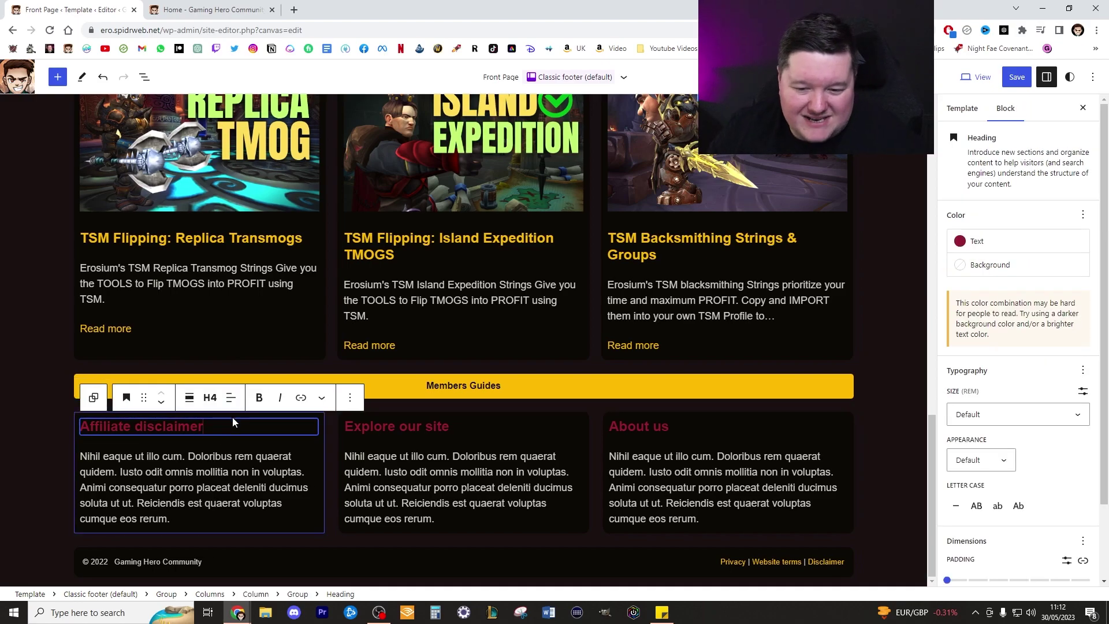
triple_click(231, 427)
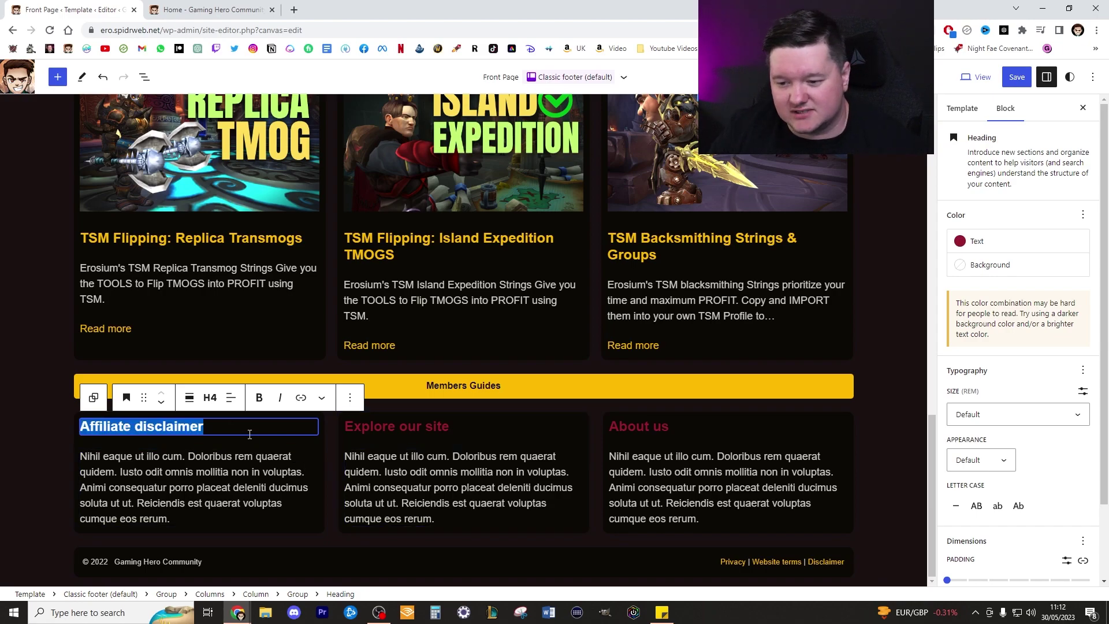
type("Privacy Policy")
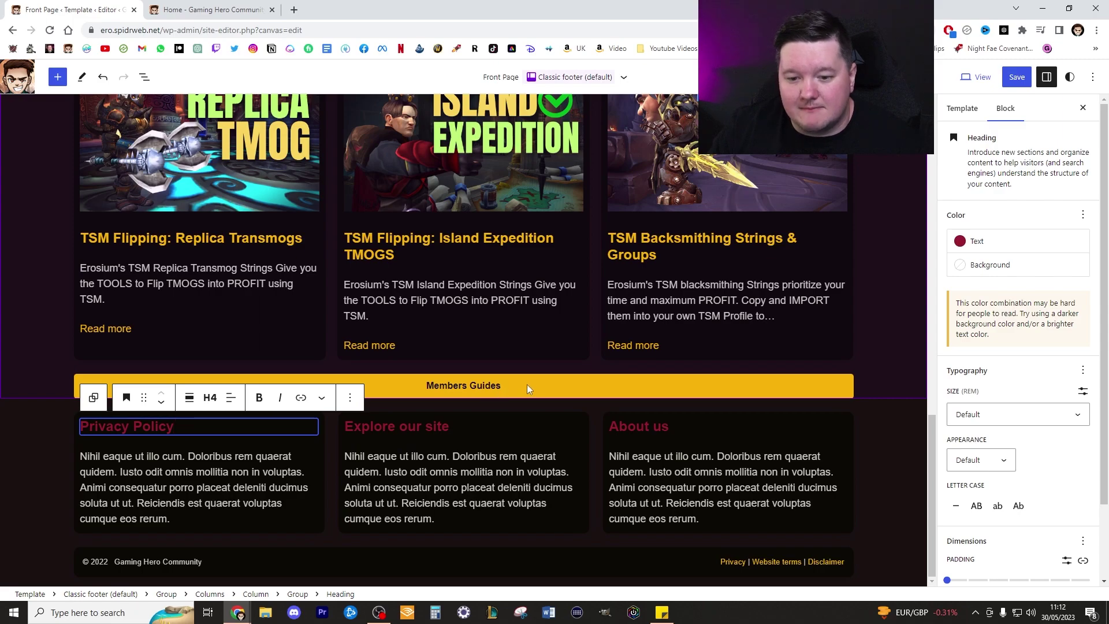
triple_click(209, 484)
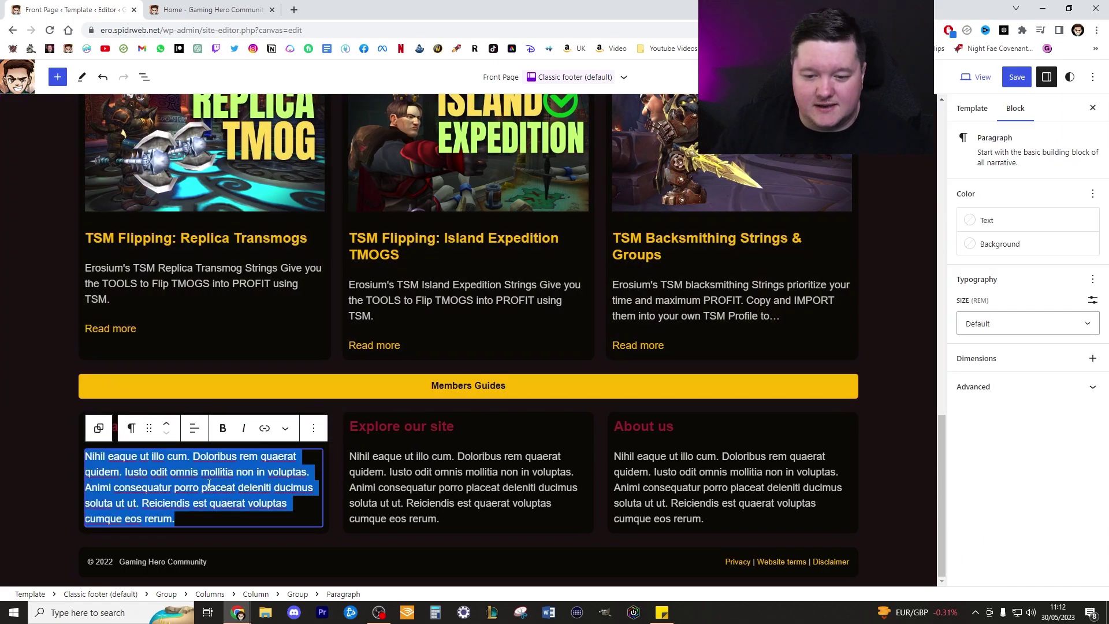
type("Privacy Policy etc...")
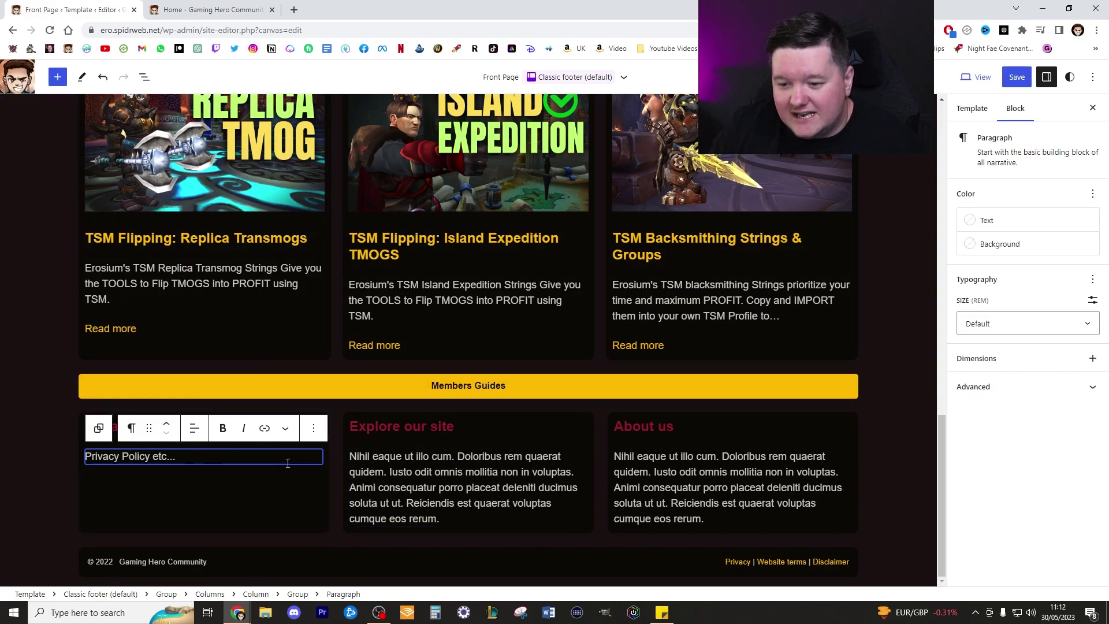
- Replace the placeholder paragraph under "Explore our site" with three separate lines reading "Sitemap", "About Us" and "Free Guides"
left_click(459, 429)
key("ctrl+a")
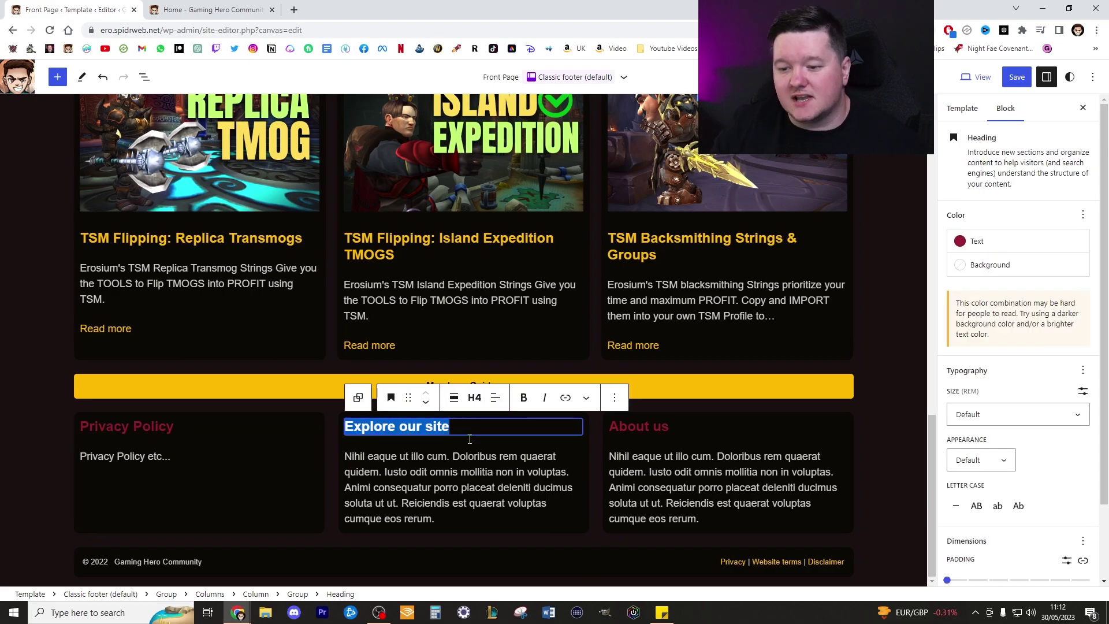
left_click(472, 477)
key("ctrl+a")
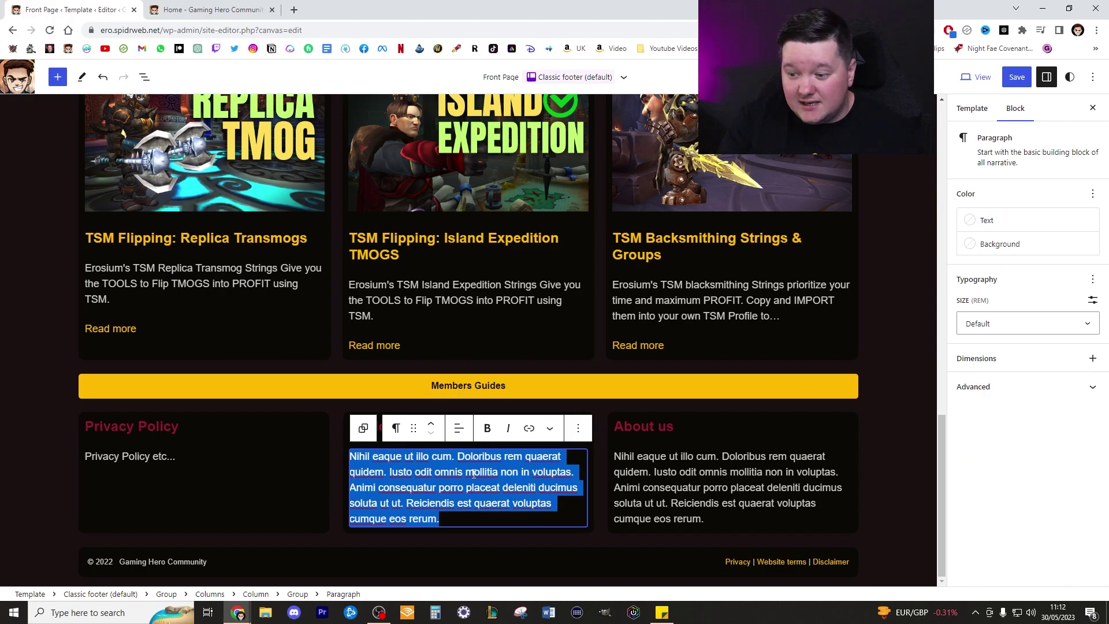
type("Sitemap")
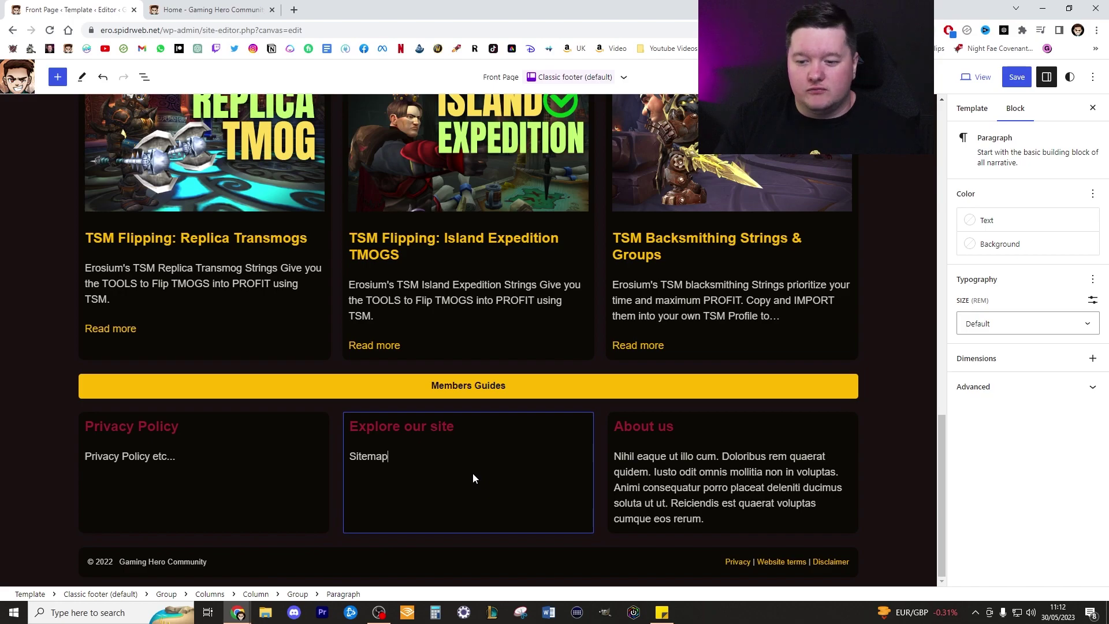
key("Return")
type("ABo")
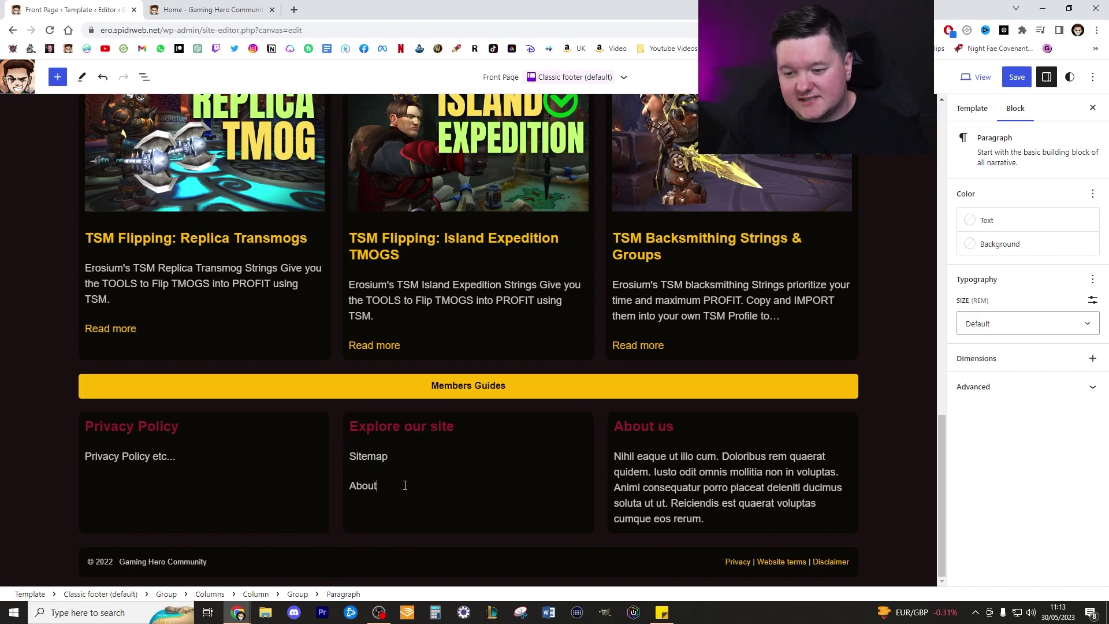
type("ut Us")
key("Return")
type("Free Guides")
- Try linking the footer's Sitemap line to "sitemap" and its About Us line to "about us"
left_click(394, 456)
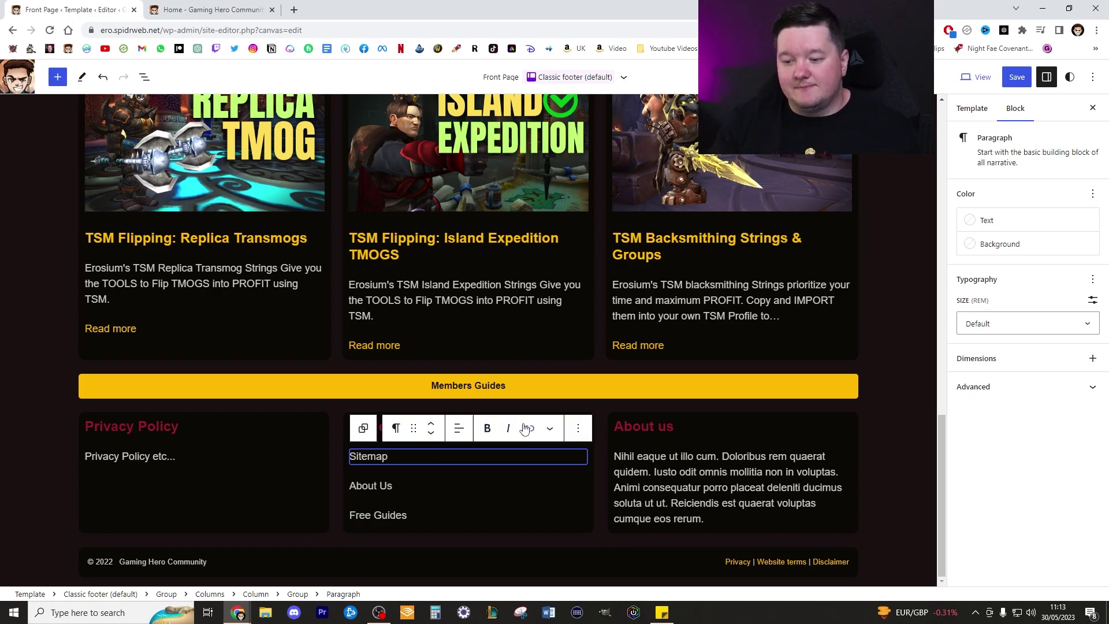
key("ctrl+a")
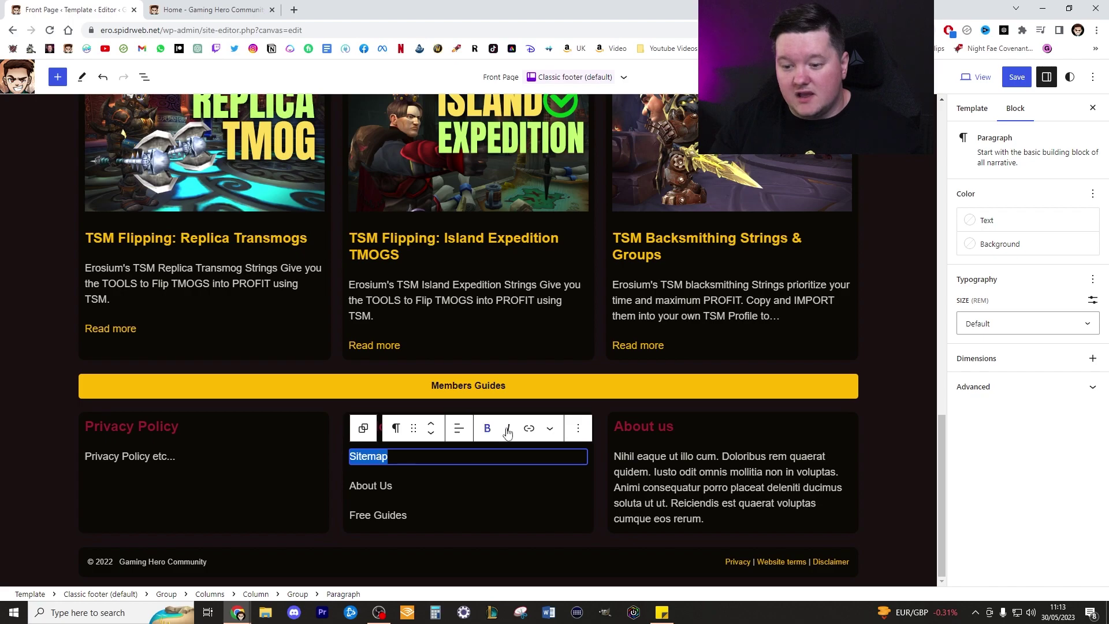
left_click(526, 428)
type("sitemap")
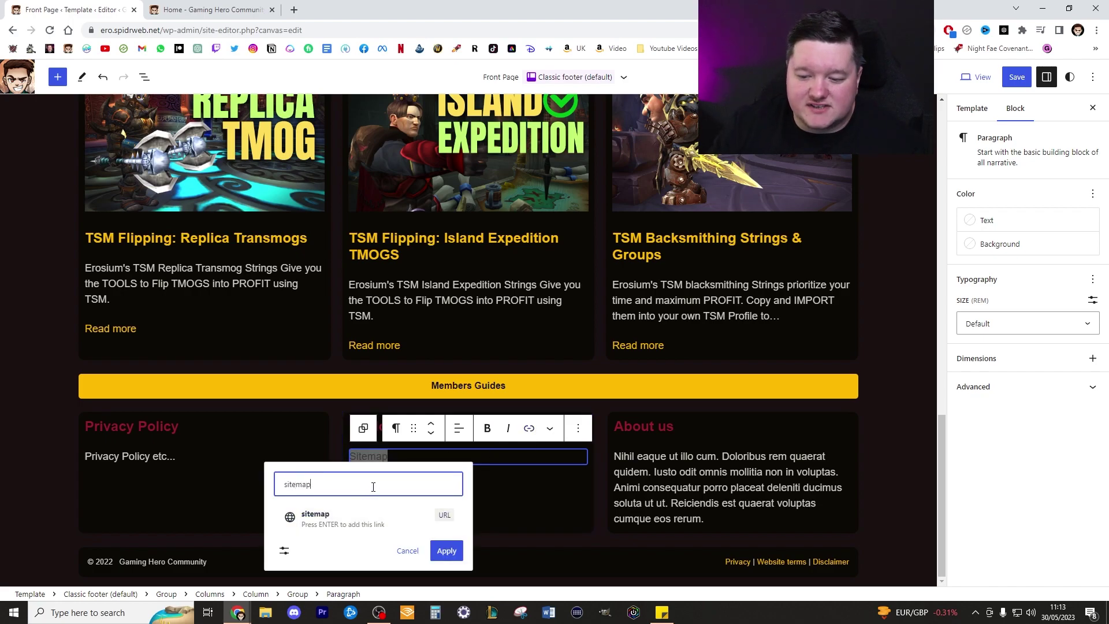
left_click(535, 490)
key("ctrl+a")
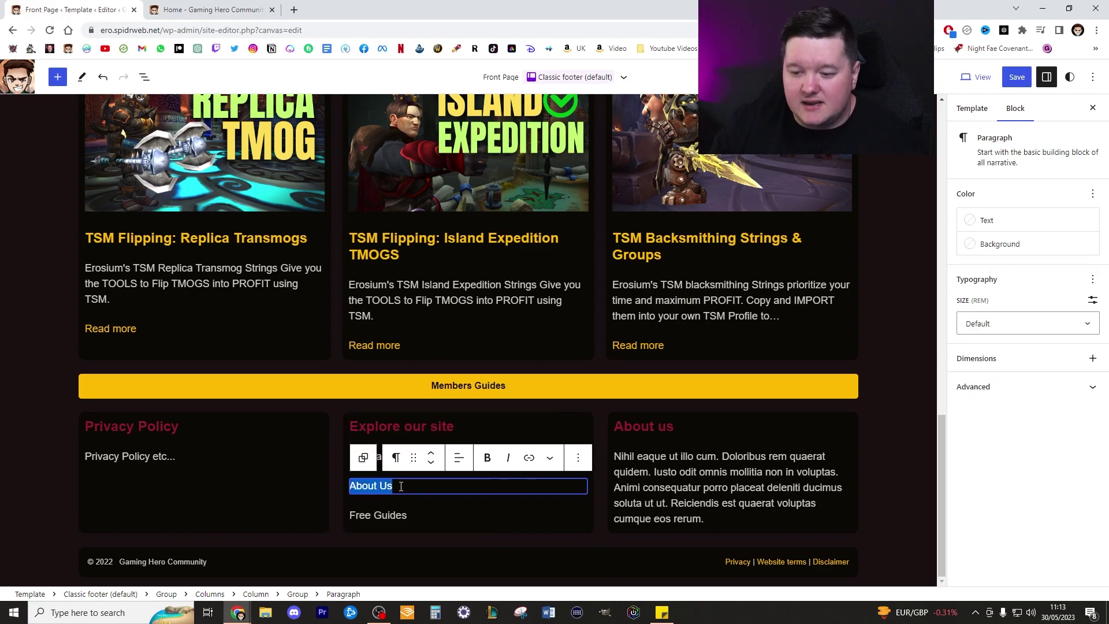
left_click(524, 459)
type("about us")
left_click(519, 515)
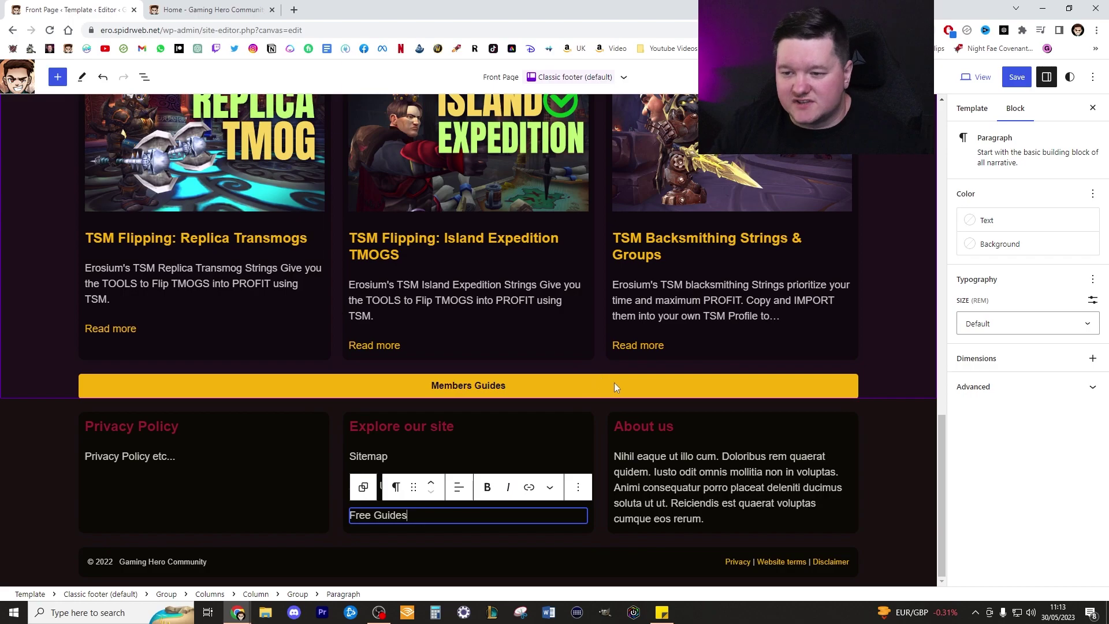
double_click(717, 489)
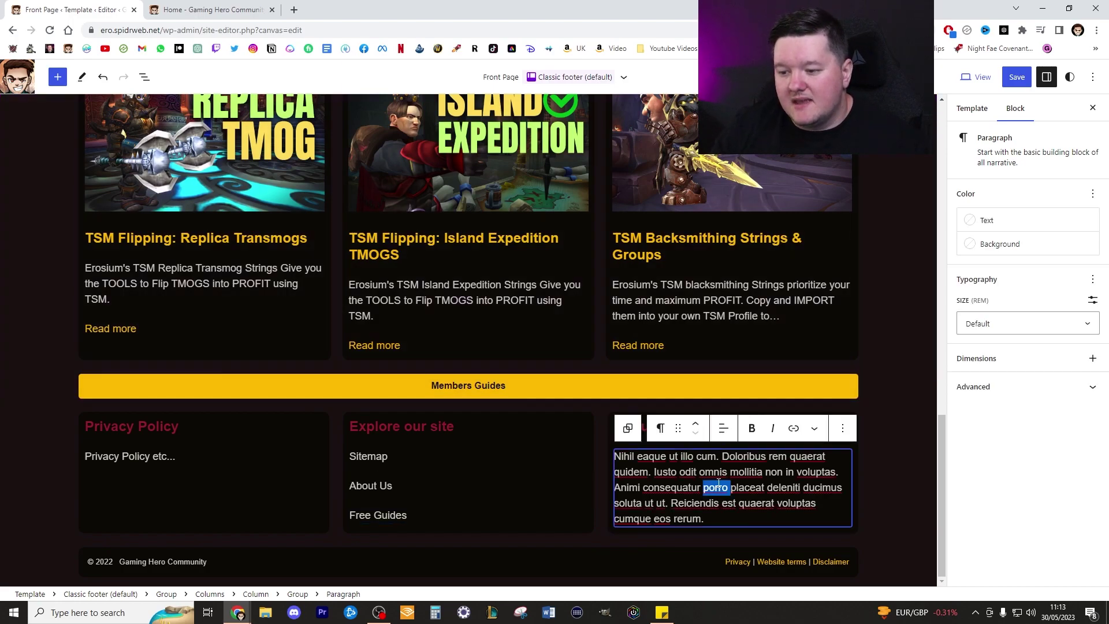
left_click_drag(703, 519, 690, 450)
- Set the text colour of all three footer column headings to Luminous vivid amber (FCB900)
left_click(398, 425)
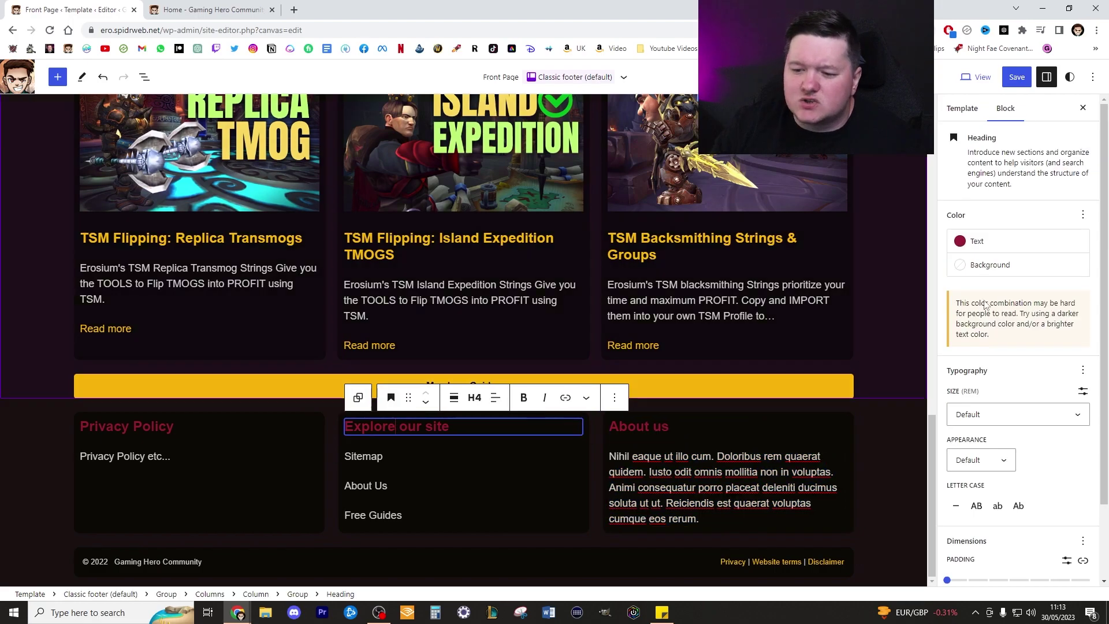
left_click(1005, 246)
left_click(1005, 245)
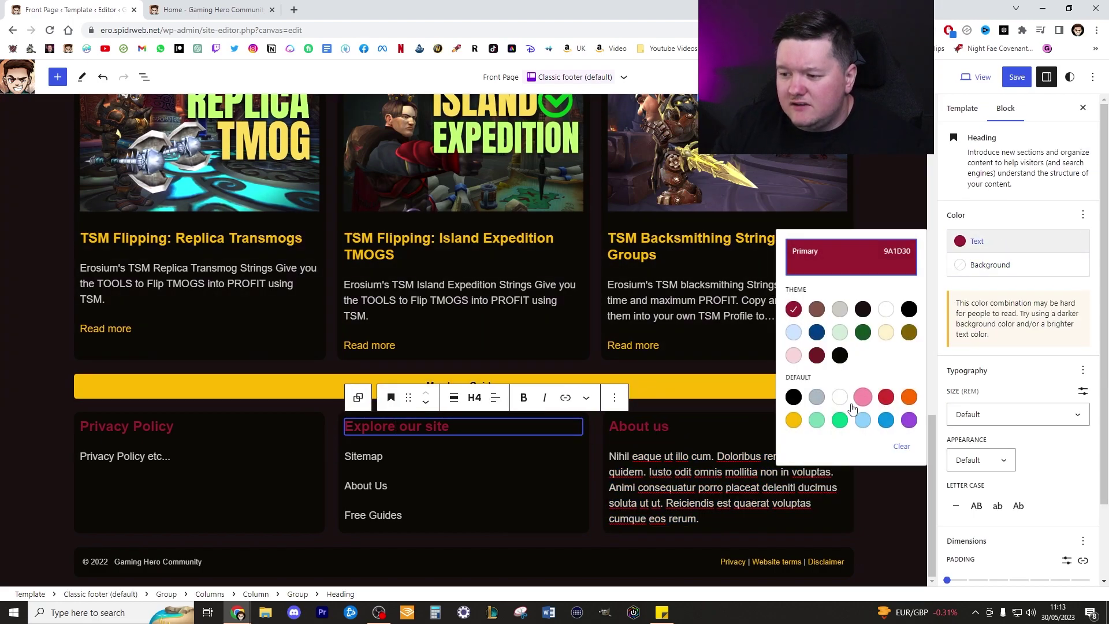
left_click(794, 422)
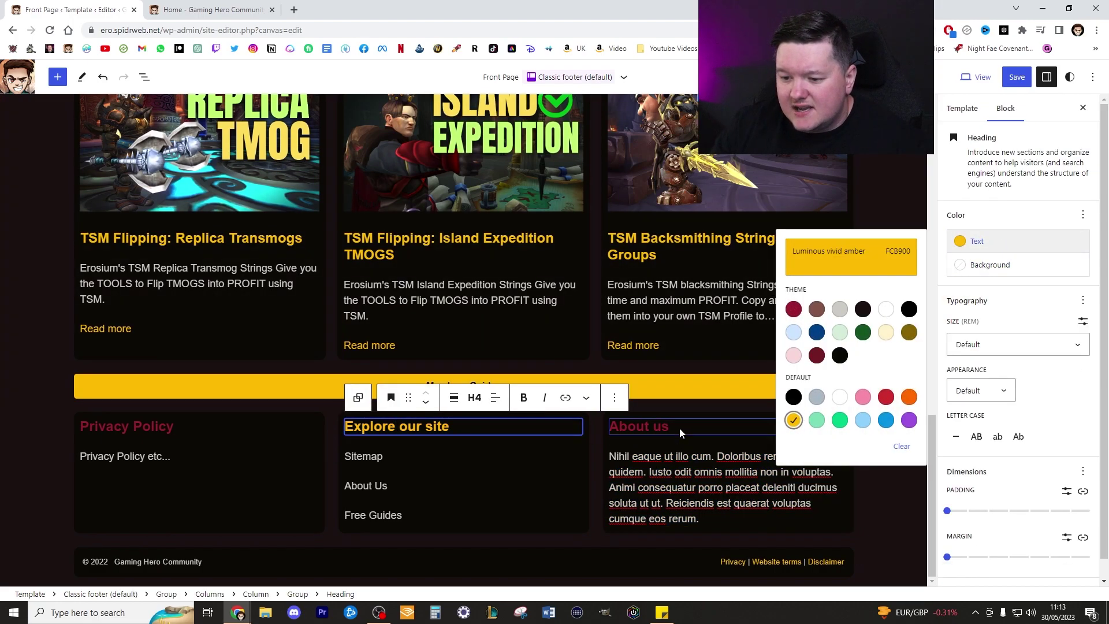
left_click(984, 252)
left_click(792, 416)
left_click(175, 426)
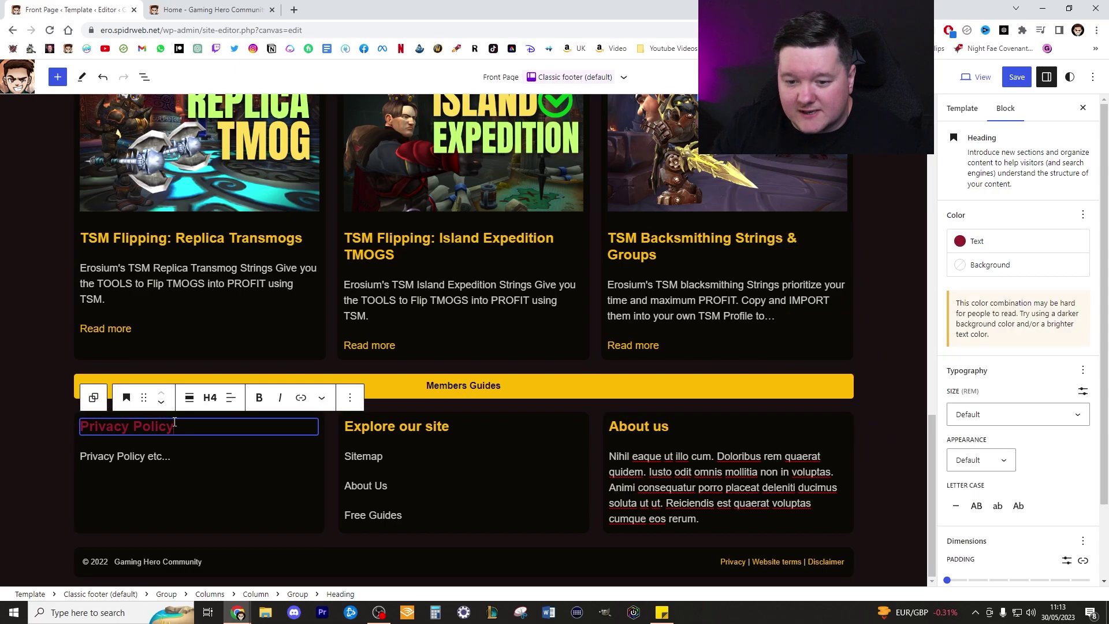
left_click(982, 241)
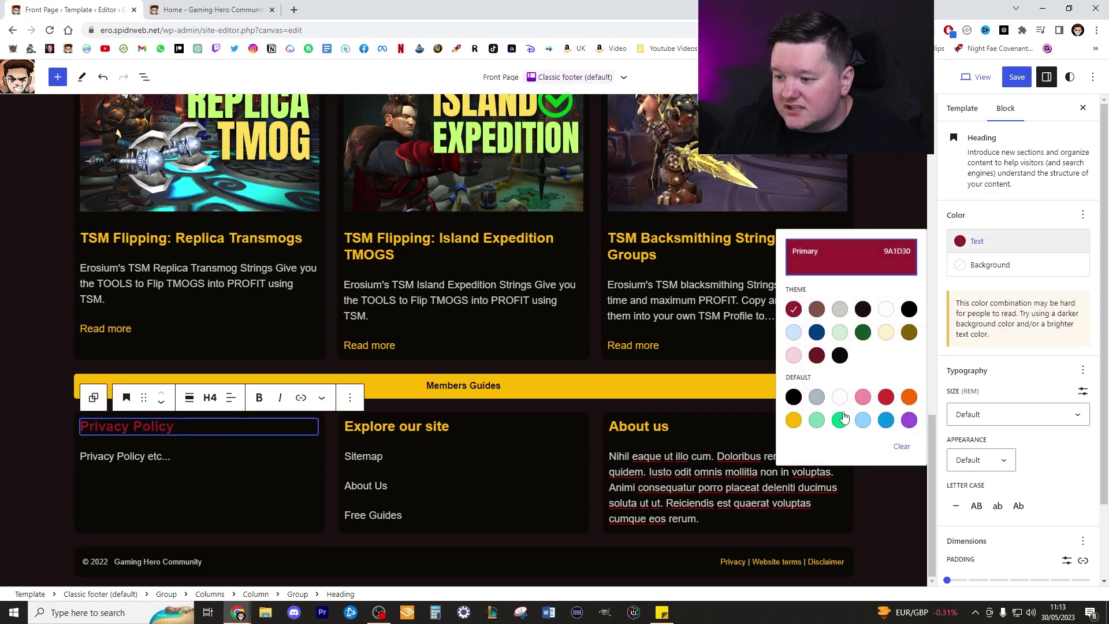
left_click(792, 420)
left_click(514, 460)
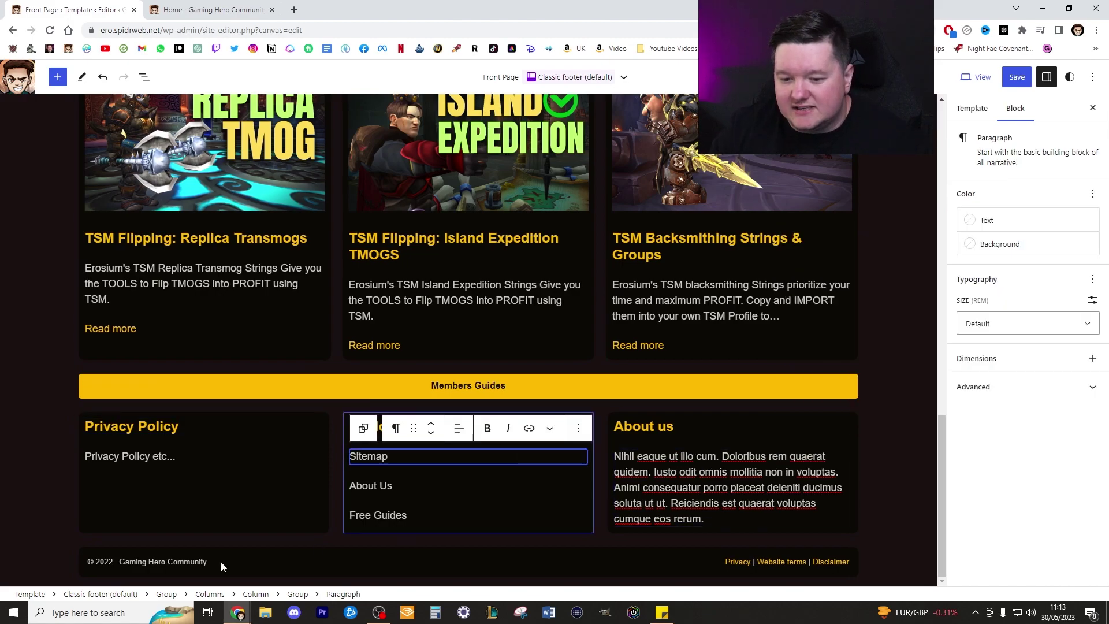
- Update the copyright year in the footer's bottom row to 2023
left_click(112, 564)
key("BackSpace")
type("3")
- Save all pending changes to the template parts and navigation menus
scroll(625, 353, "up", 20)
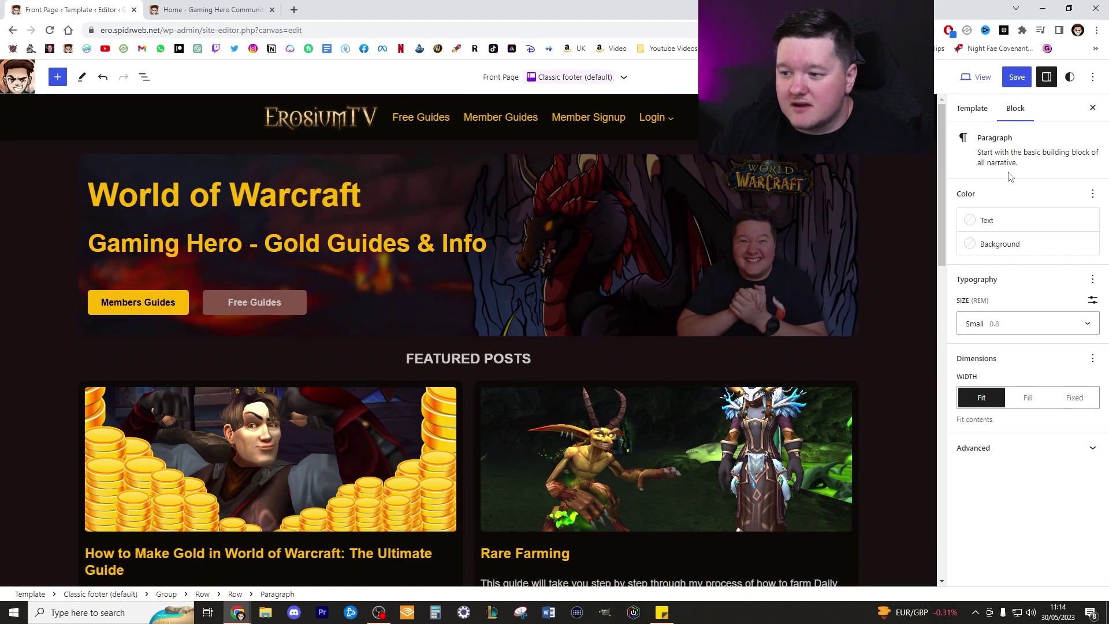
left_click(1017, 78)
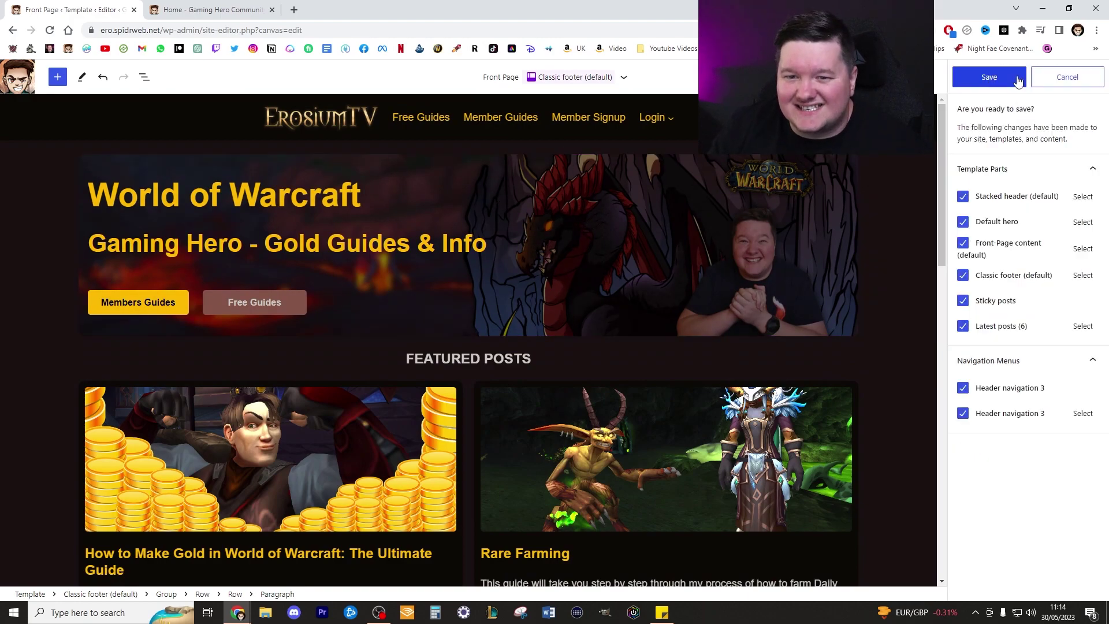
left_click(972, 74)
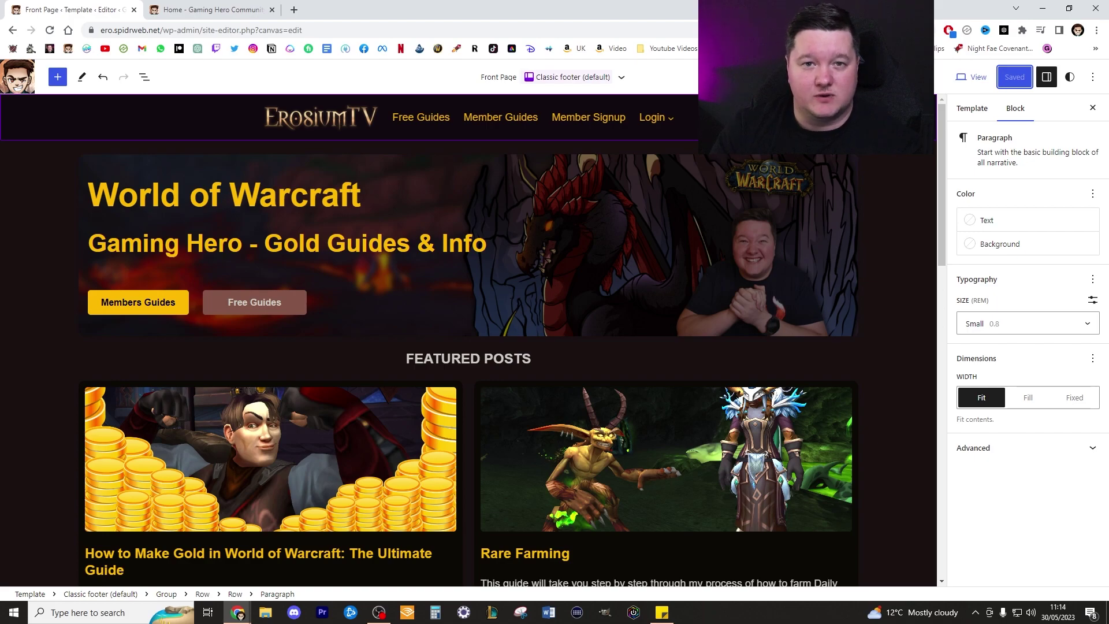
- Go to the full list of site templates and open the 404 template in a separate browser tab
left_click(622, 77)
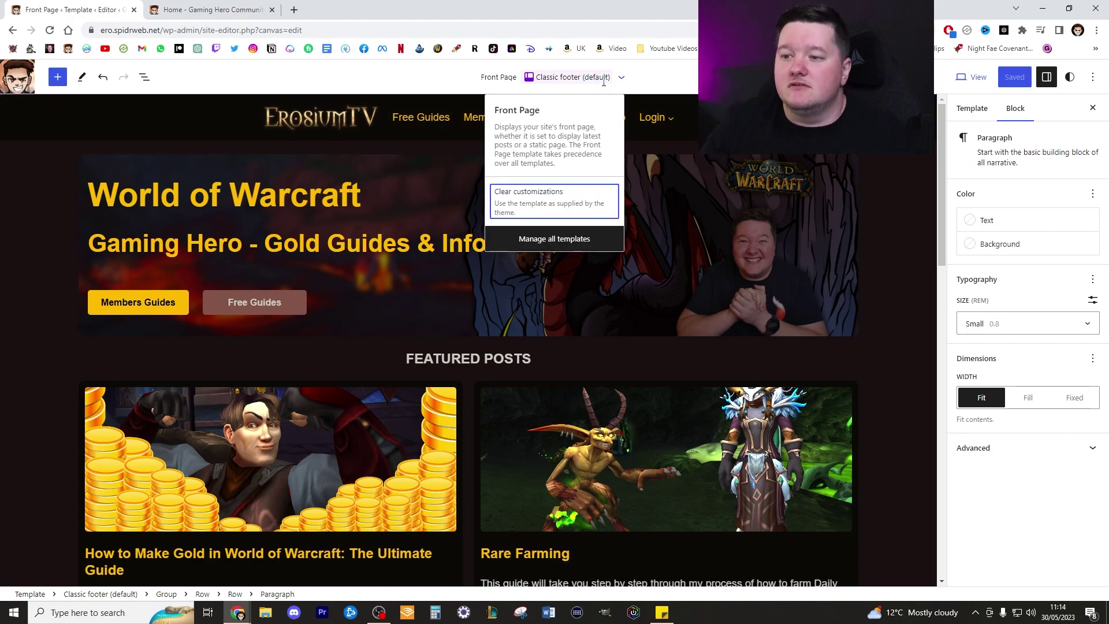
left_click(548, 237)
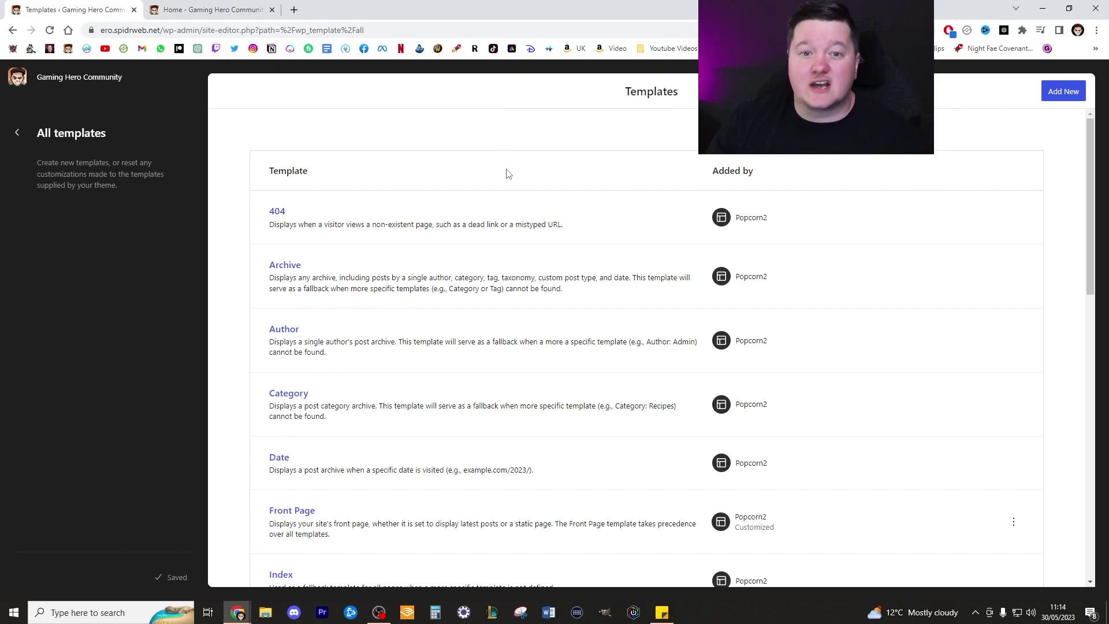
middle_click(277, 212)
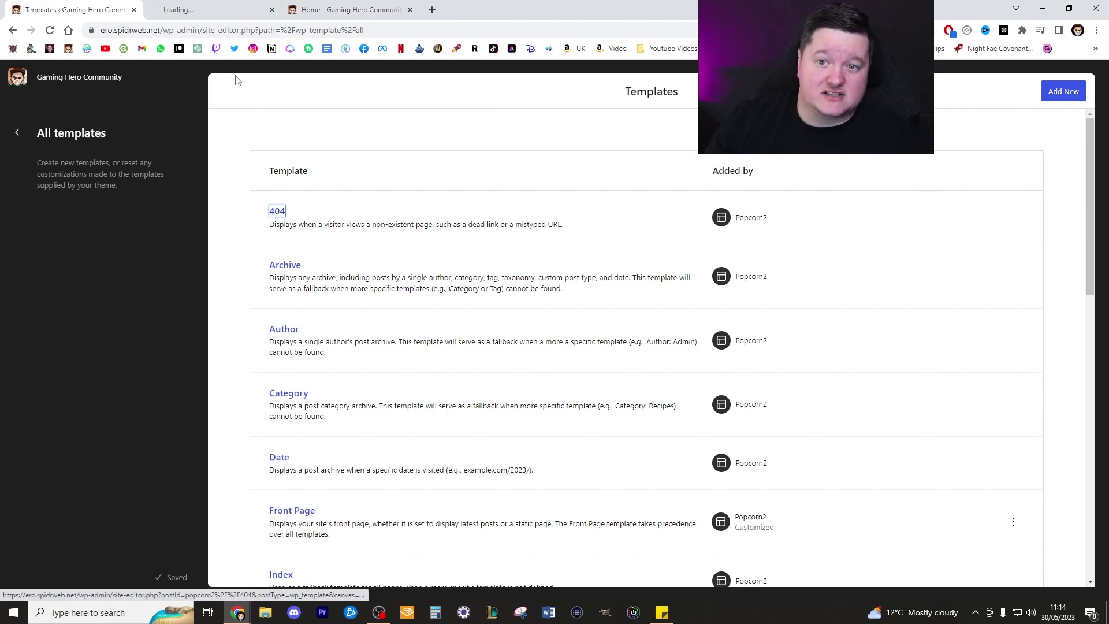
left_click(207, 10)
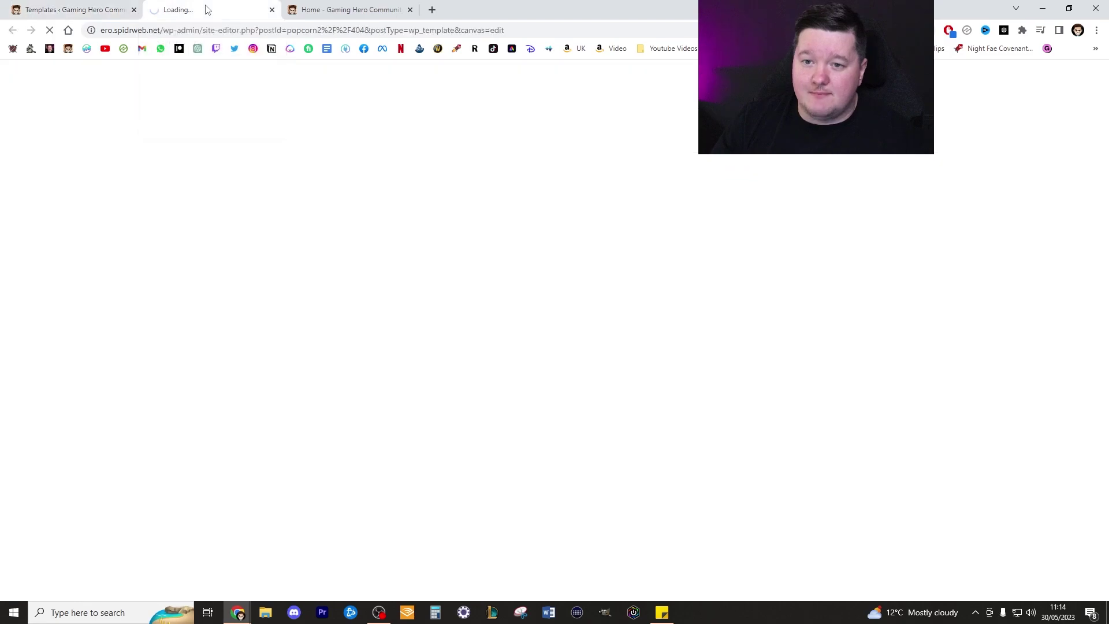
- Append "OH NO!" to the end of the "Page not found" heading in the 404 template
left_click(614, 206)
scroll(636, 231, "down", 3)
left_click(542, 240)
scroll(543, 240, "up", 3)
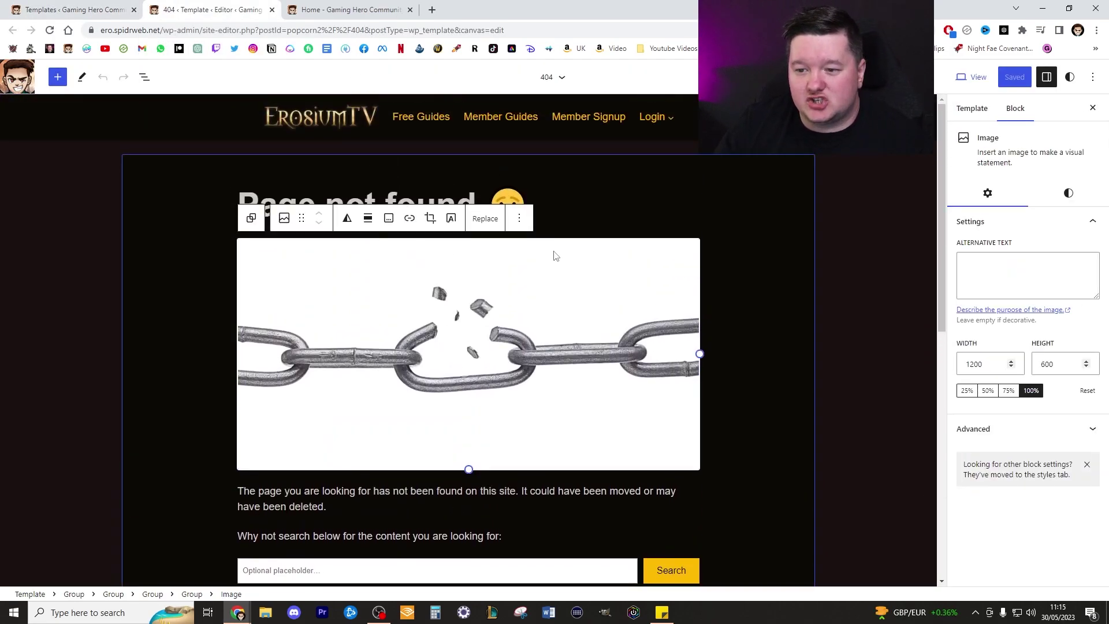
left_click(563, 191)
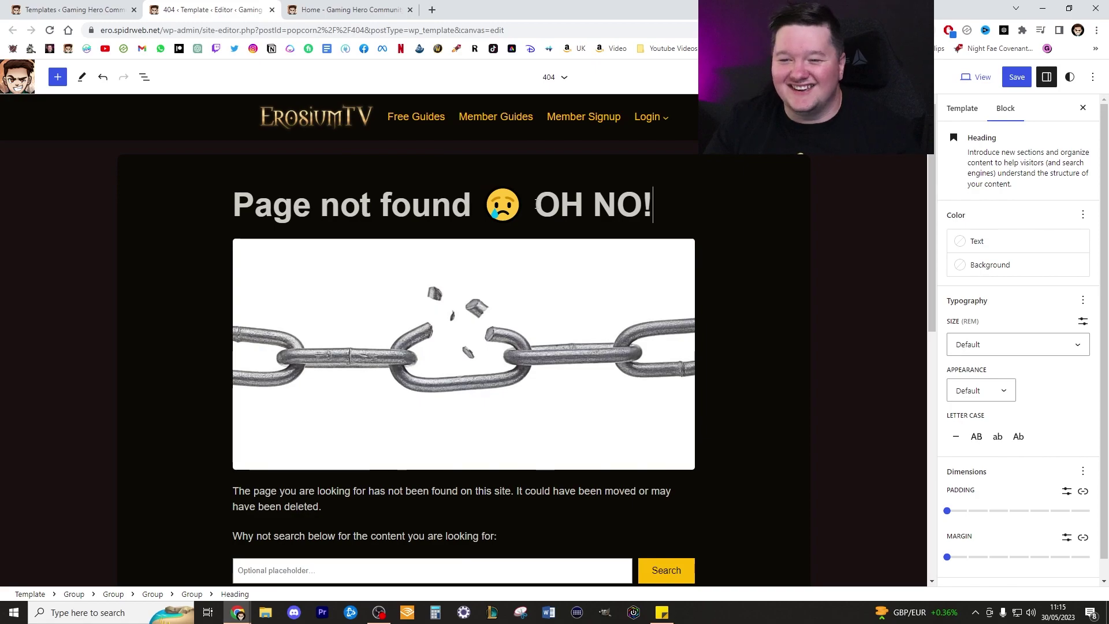
scroll(498, 281, "down", 1)
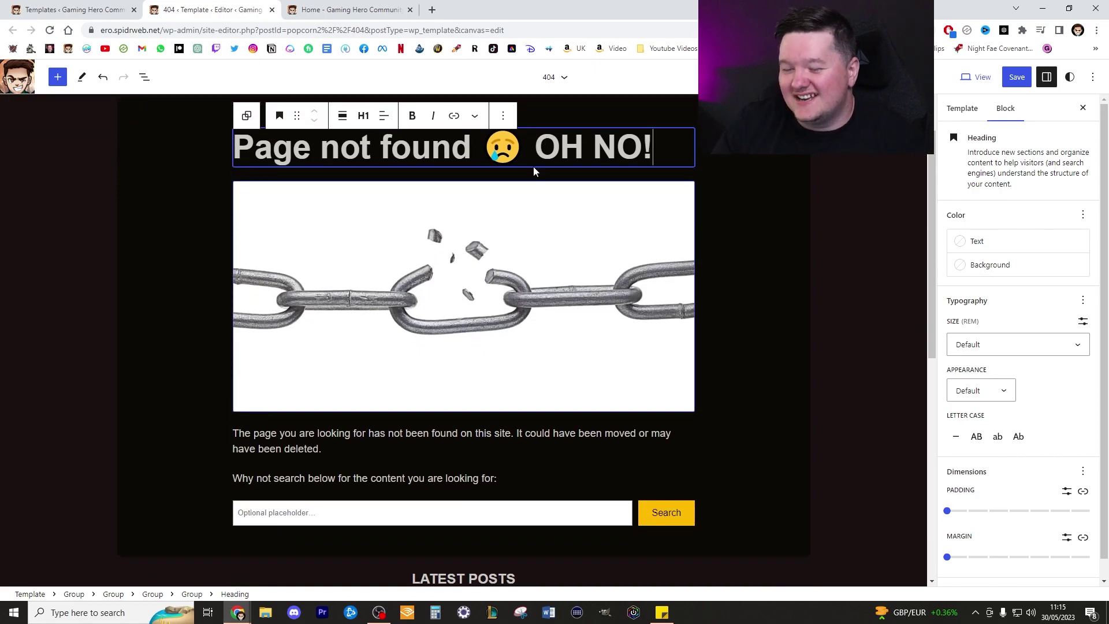
scroll(579, 273, "up", 1)
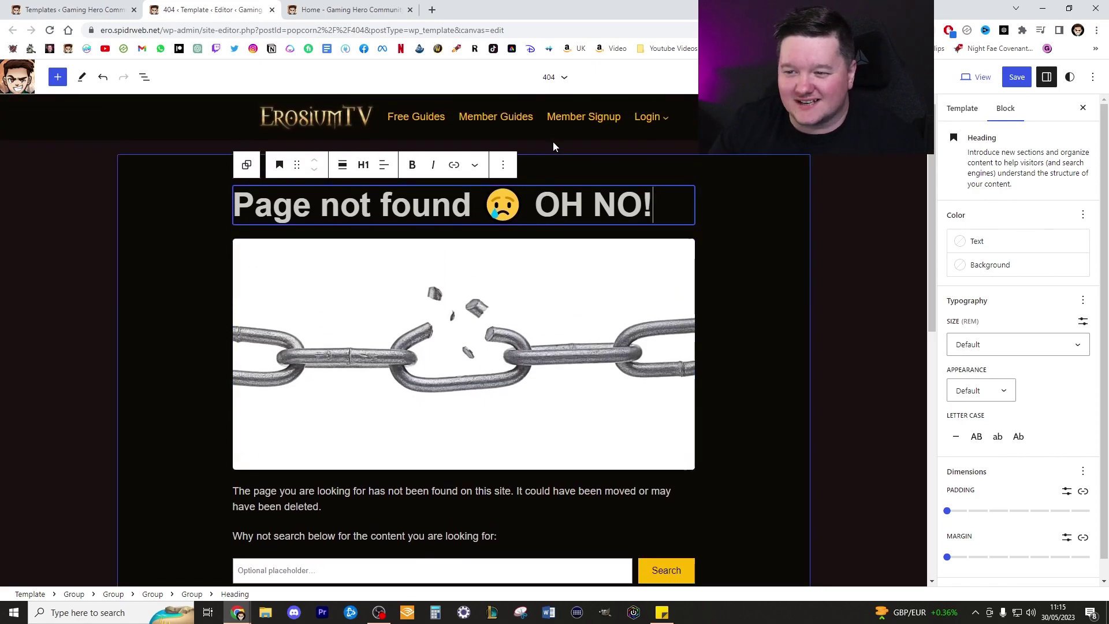
- Return to the template list and look through the other available templates down to Single
left_click(116, 3)
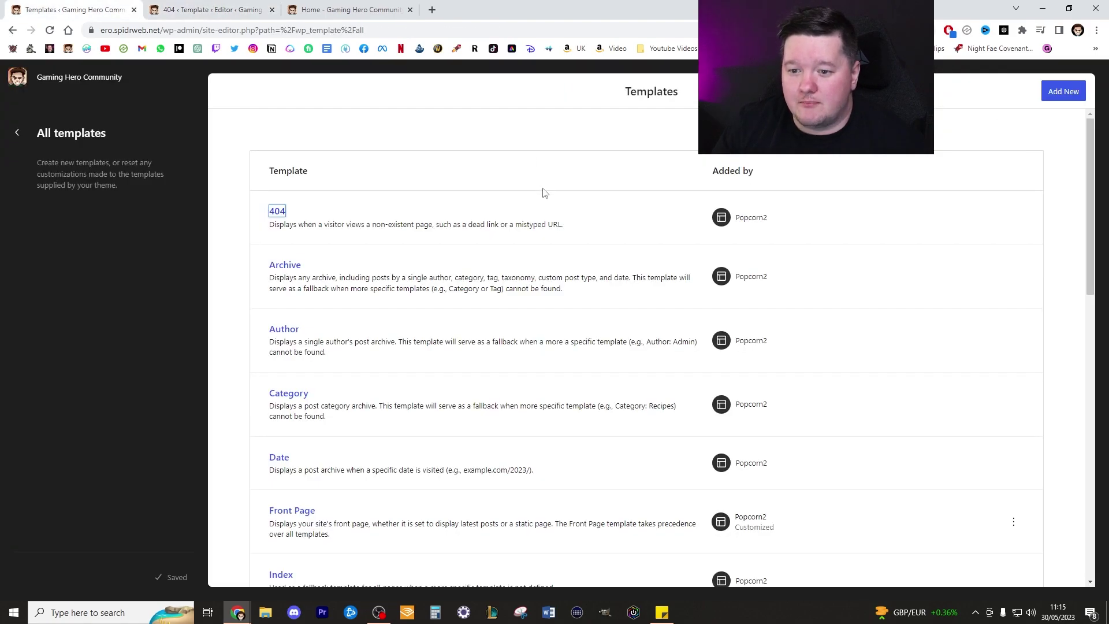
scroll(543, 191, "down", 4)
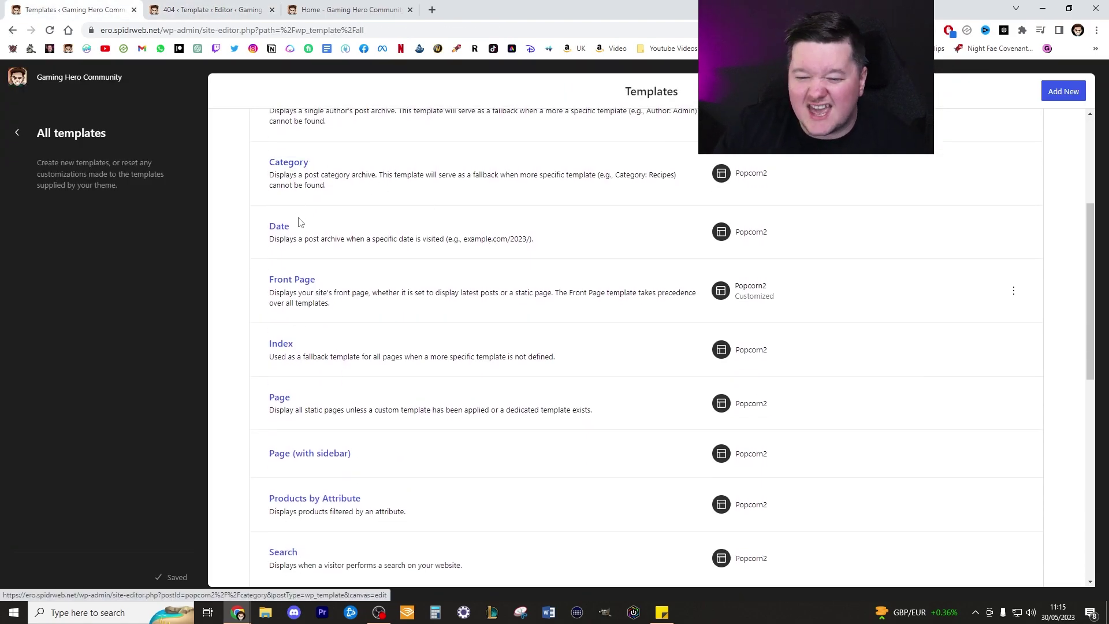
scroll(310, 300, "down", 1)
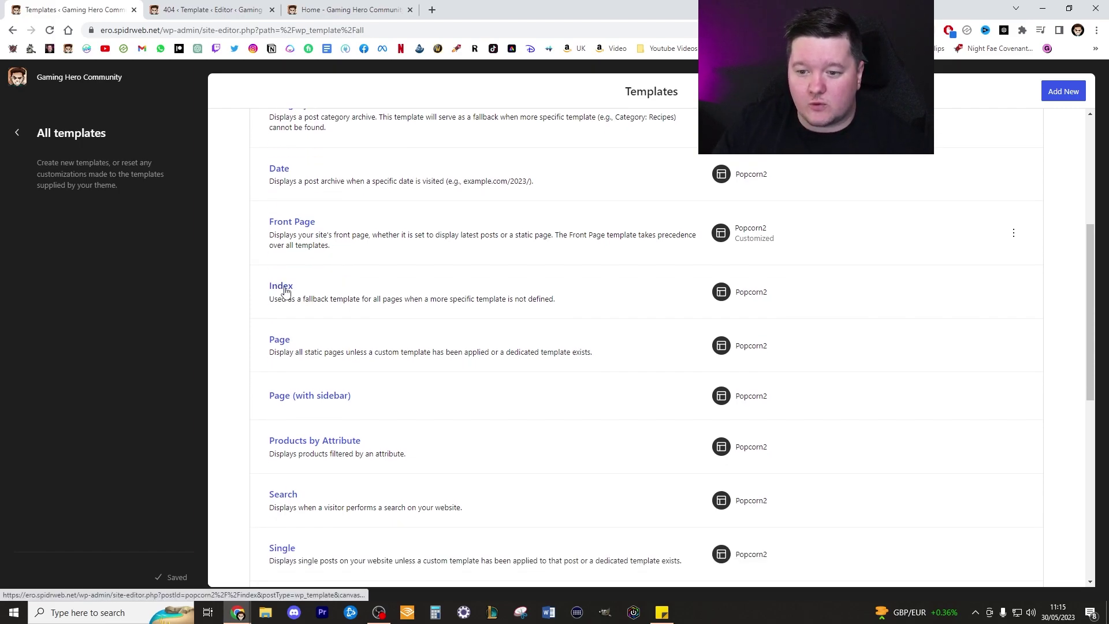
- Open the Index template in a separate browser tab and delete its hero section and the two-post featured group below it
middle_click(285, 287)
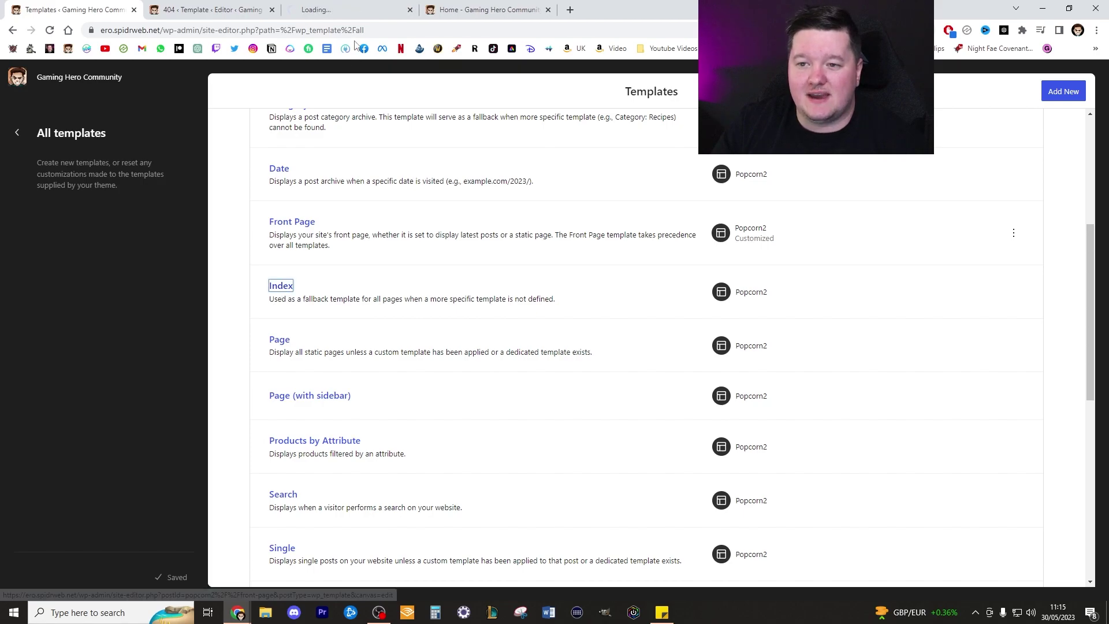
left_click(231, 10)
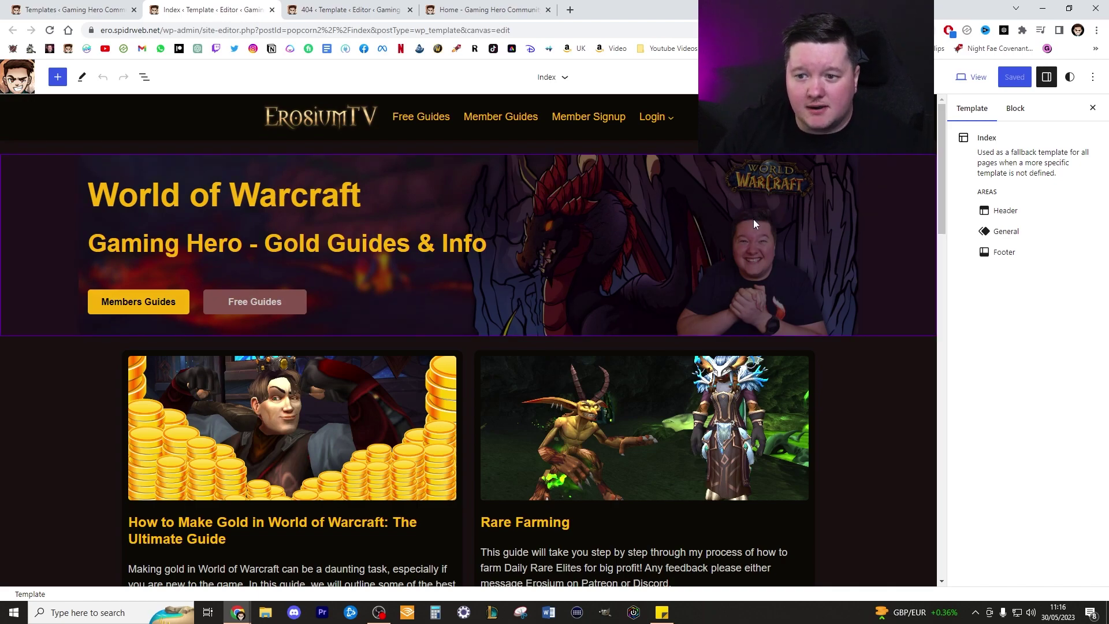
left_click(855, 195)
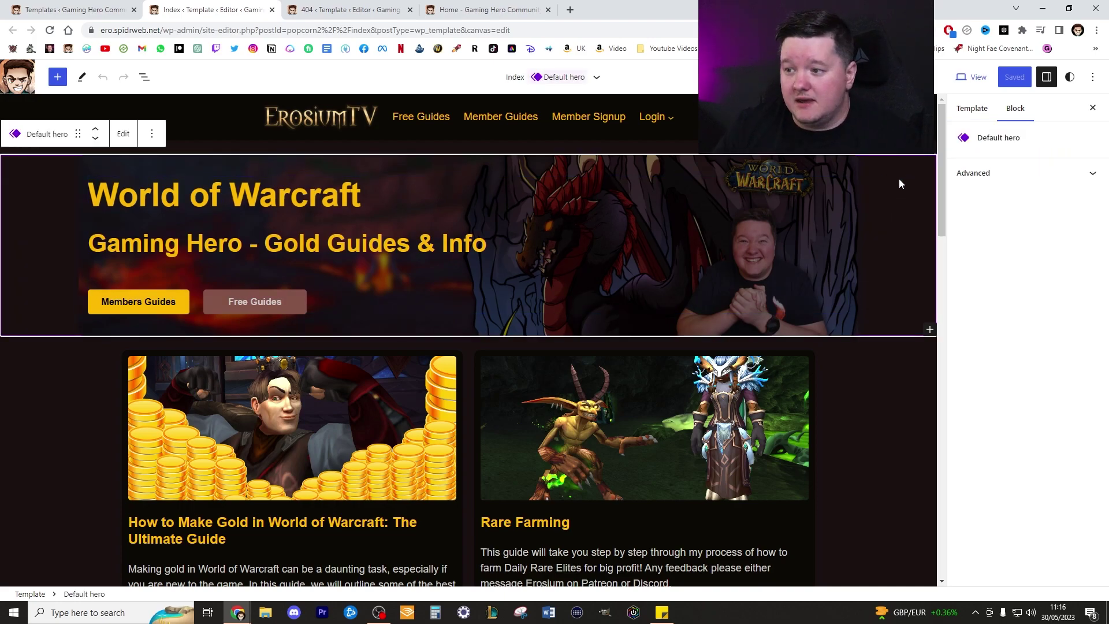
key("Delete")
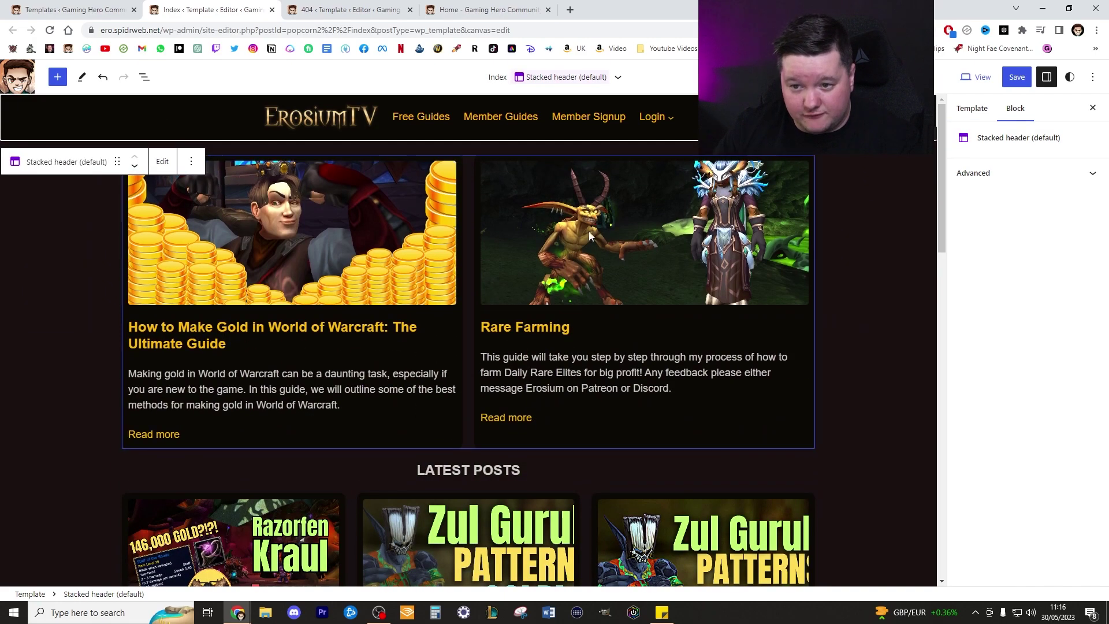
left_click(882, 255)
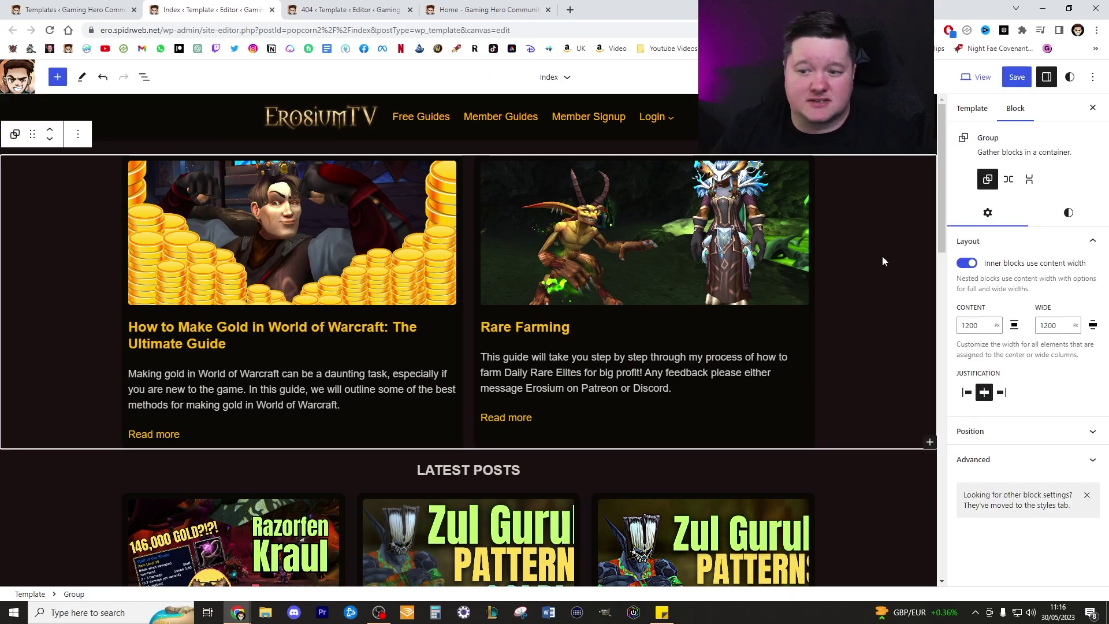
key("Delete")
- Change the heading above the Index template's post grid to "ALL POSTS"
left_click(493, 167)
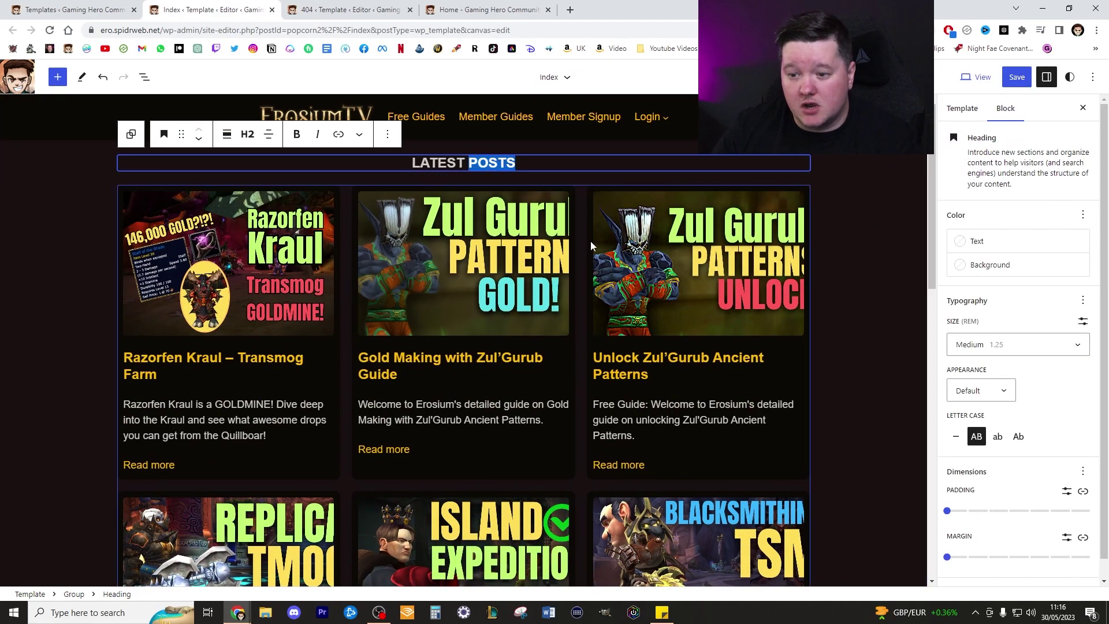
scroll(536, 307, "down", 10)
scroll(519, 394, "up", 10)
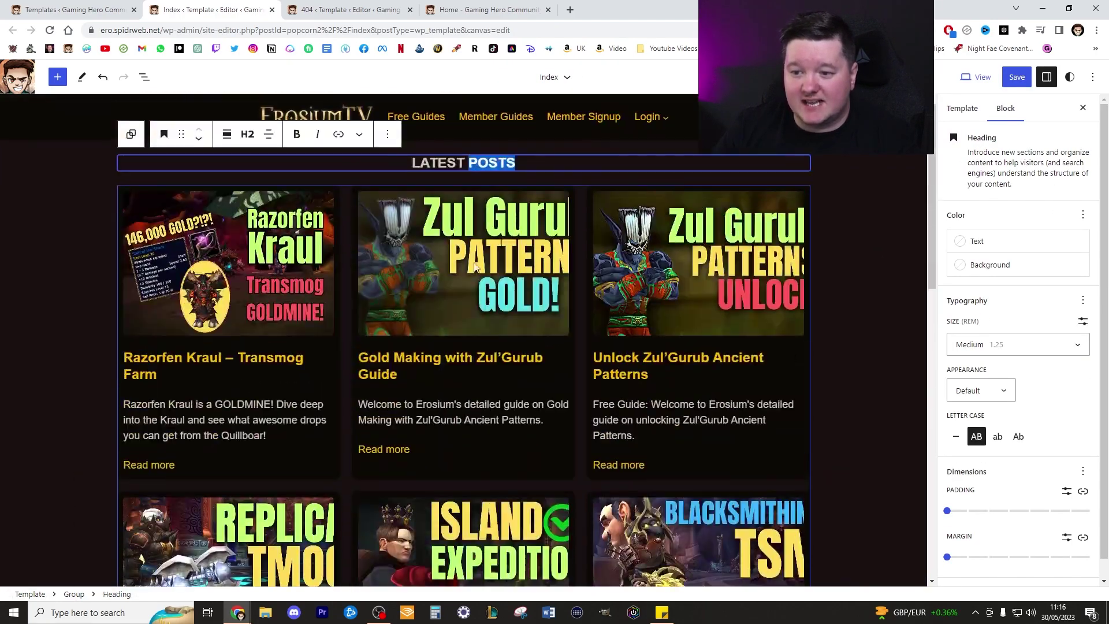
left_click(466, 162)
left_click_drag(466, 157, 411, 160)
type("ALL")
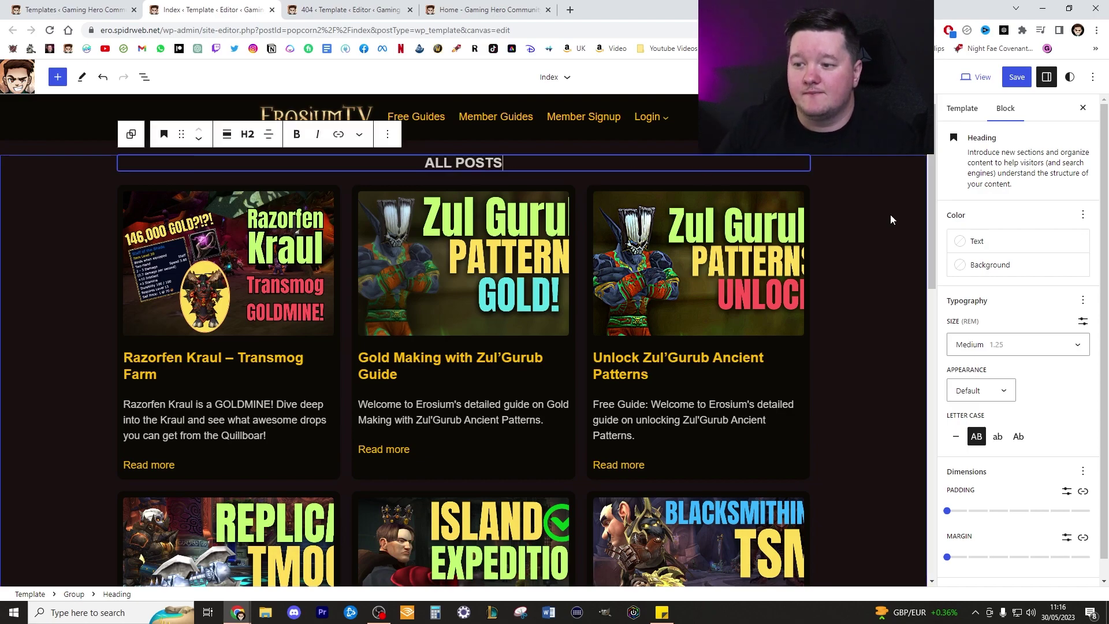
left_click(851, 217)
- Set the scale of the post grid's featured images to Contain in the Index template
scroll(852, 217, "down", 2)
scroll(851, 217, "up", 1)
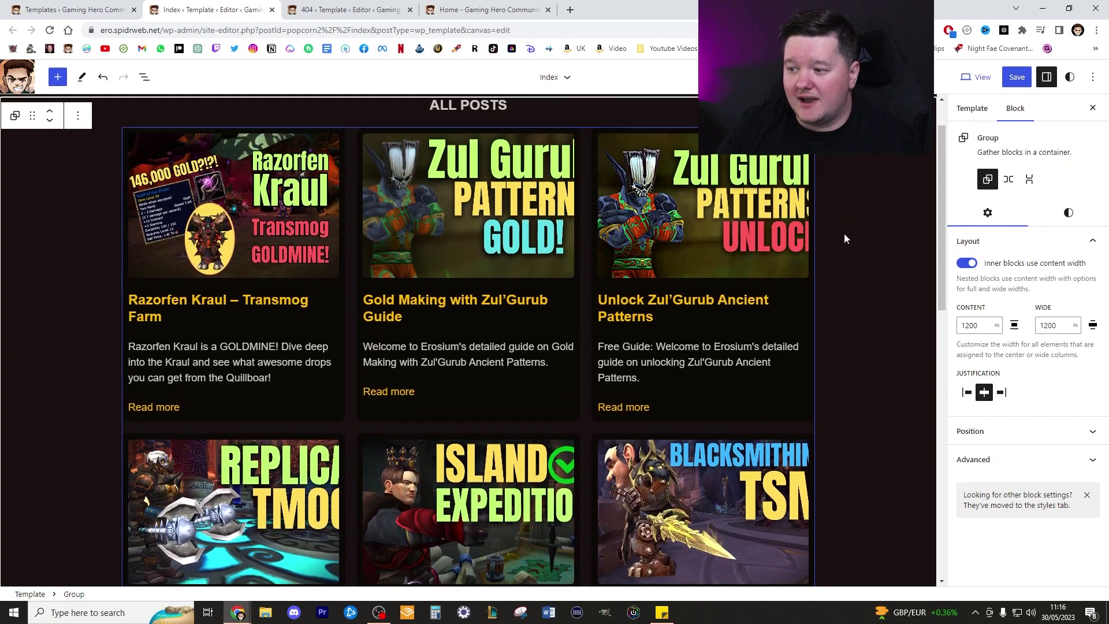
scroll(824, 231, "down", 10)
scroll(285, 260, "up", 9)
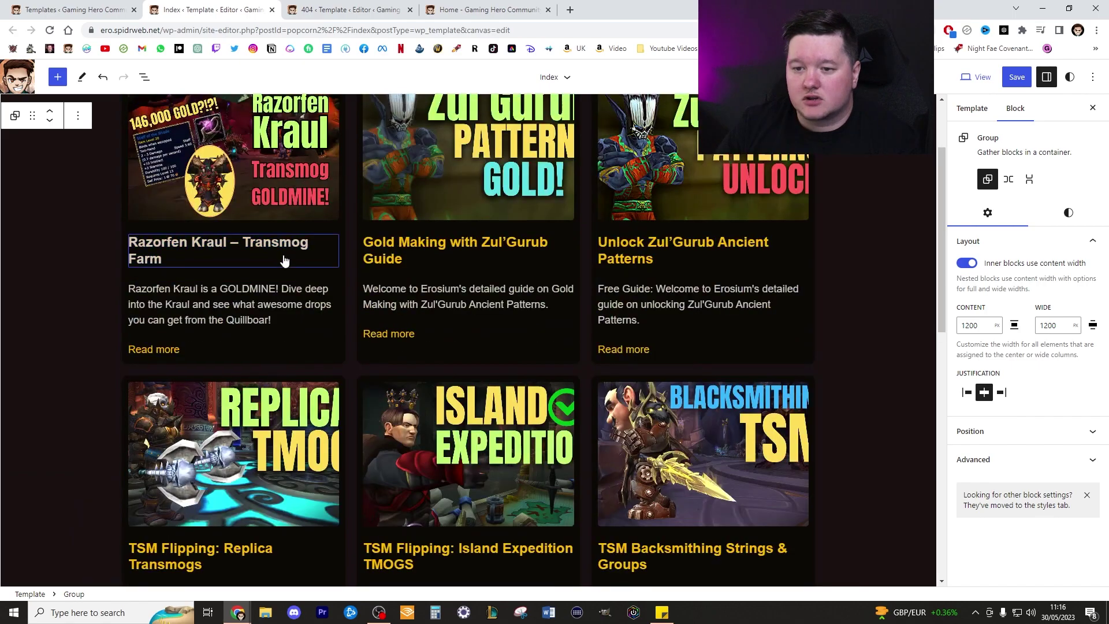
scroll(303, 274, "up", 2)
left_click(300, 272)
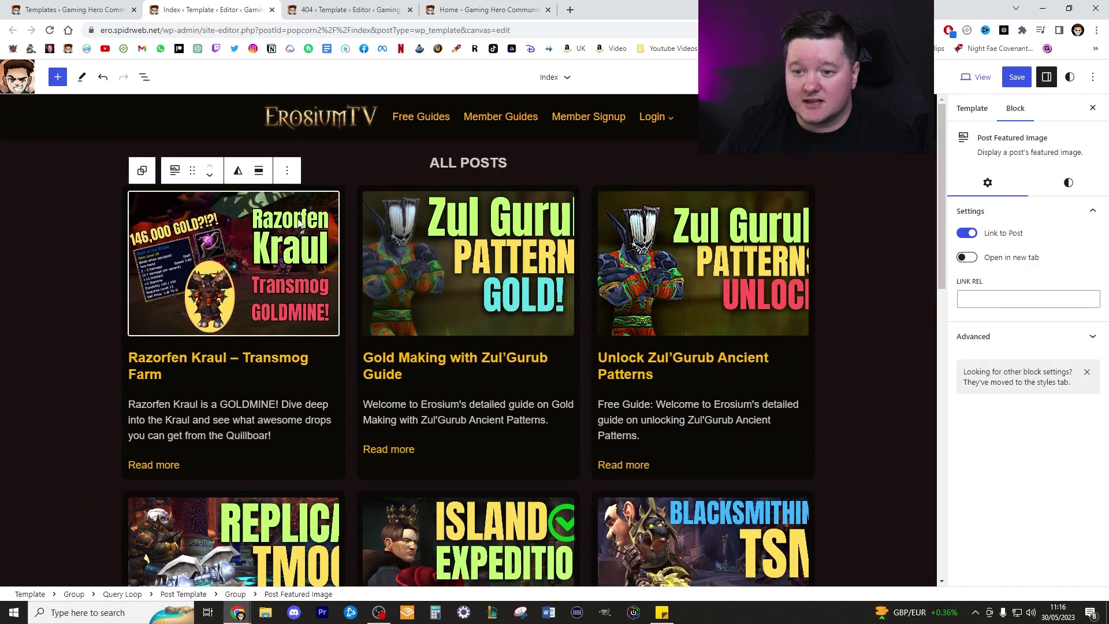
left_click(1074, 190)
scroll(993, 292, "down", 3)
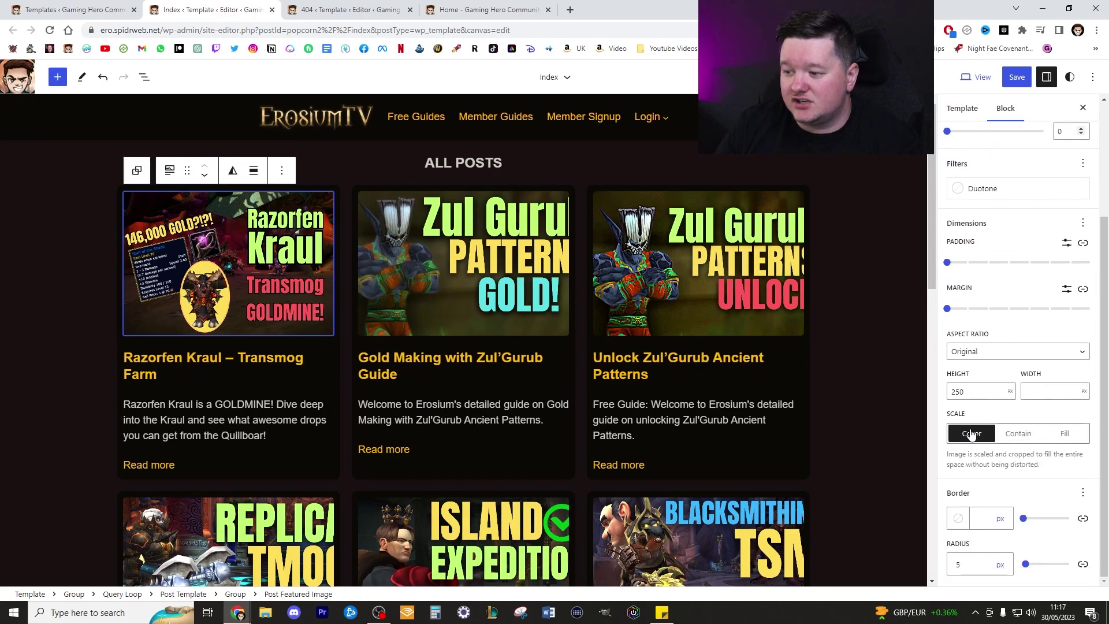
left_click(1017, 434)
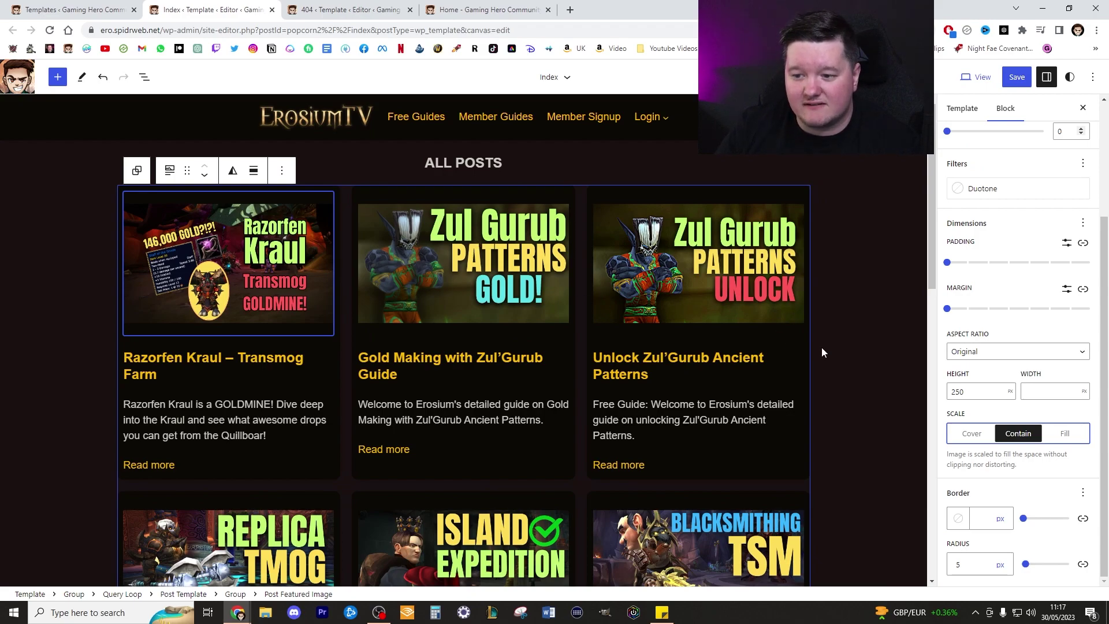
- Clear the fixed height of the featured images and look over the resulting post grid
double_click(1003, 388)
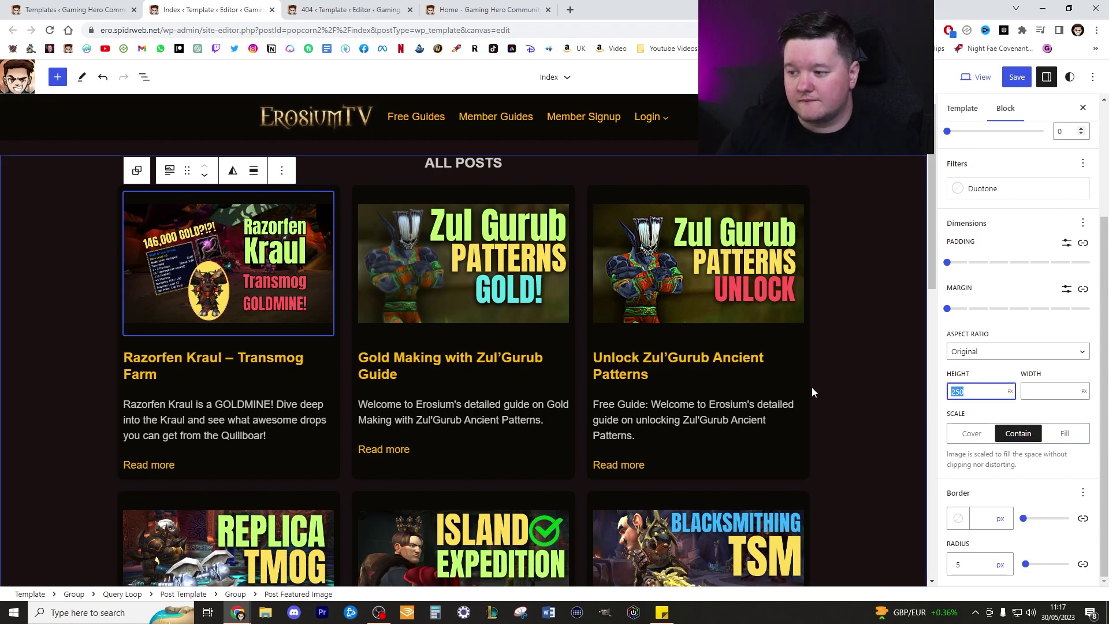
key("BackSpace")
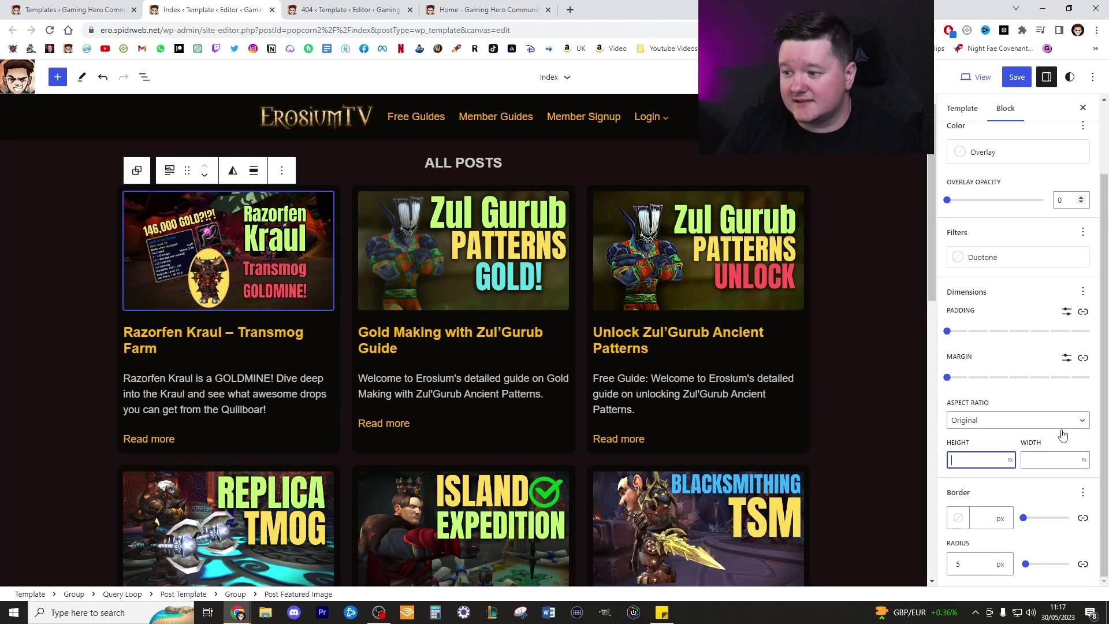
left_click(867, 251)
scroll(633, 285, "down", 10)
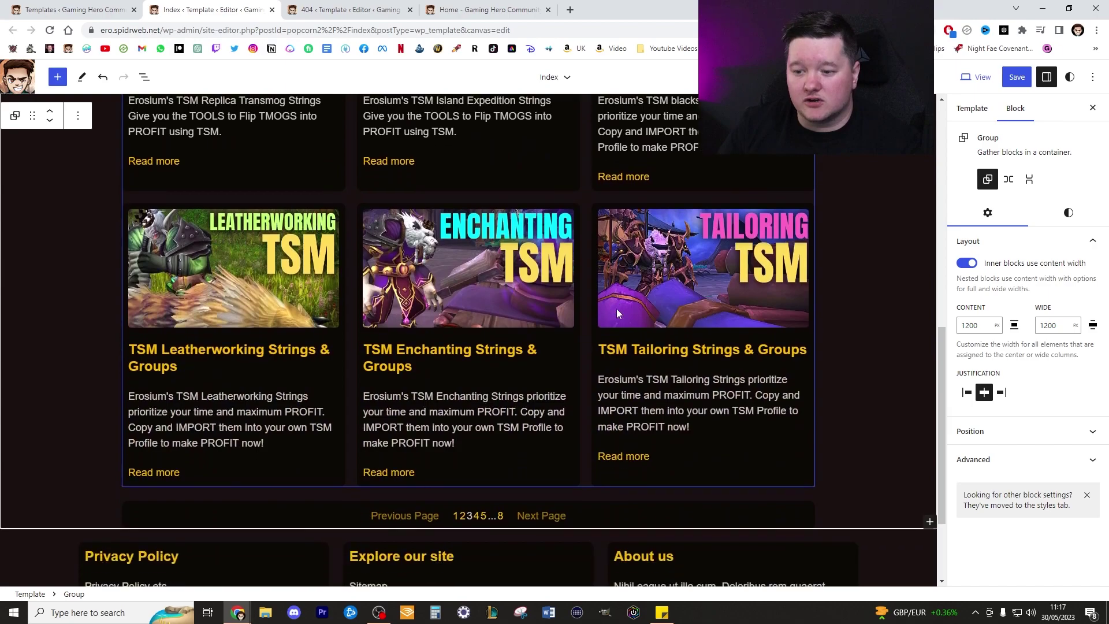
scroll(614, 314, "up", 10)
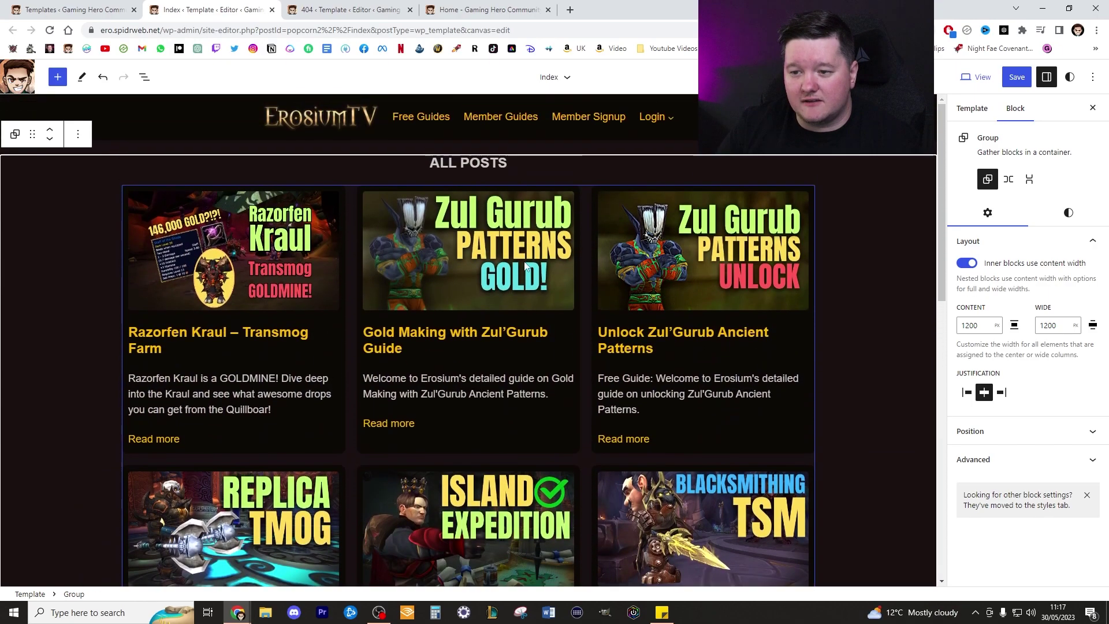
- Select the Query Loop that holds the post grid and set its items per page to 15
left_click(348, 242)
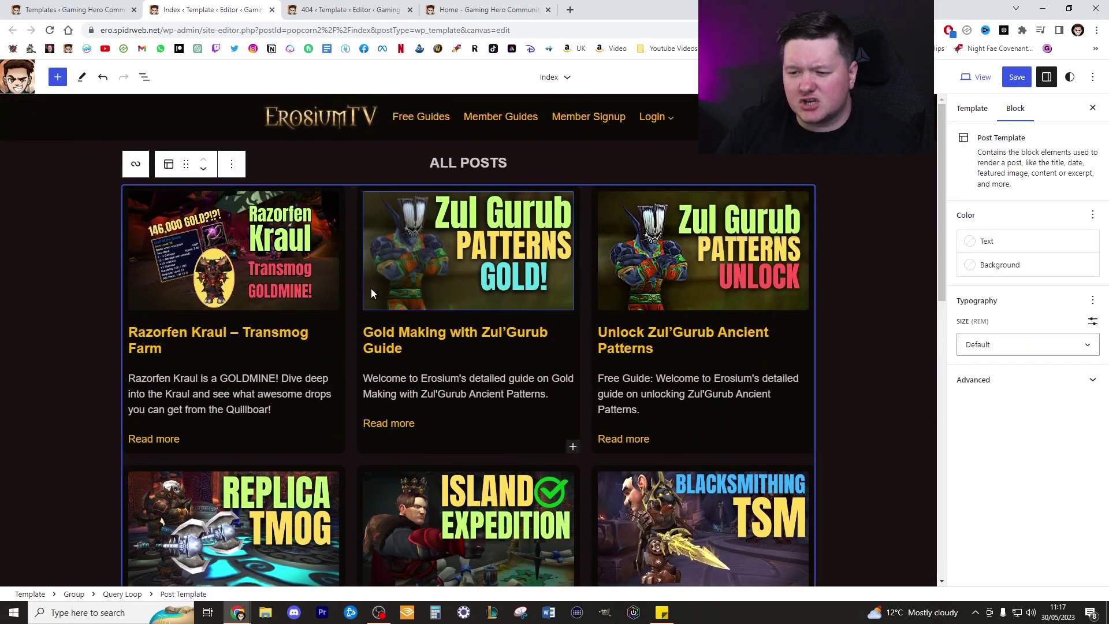
left_click(366, 328)
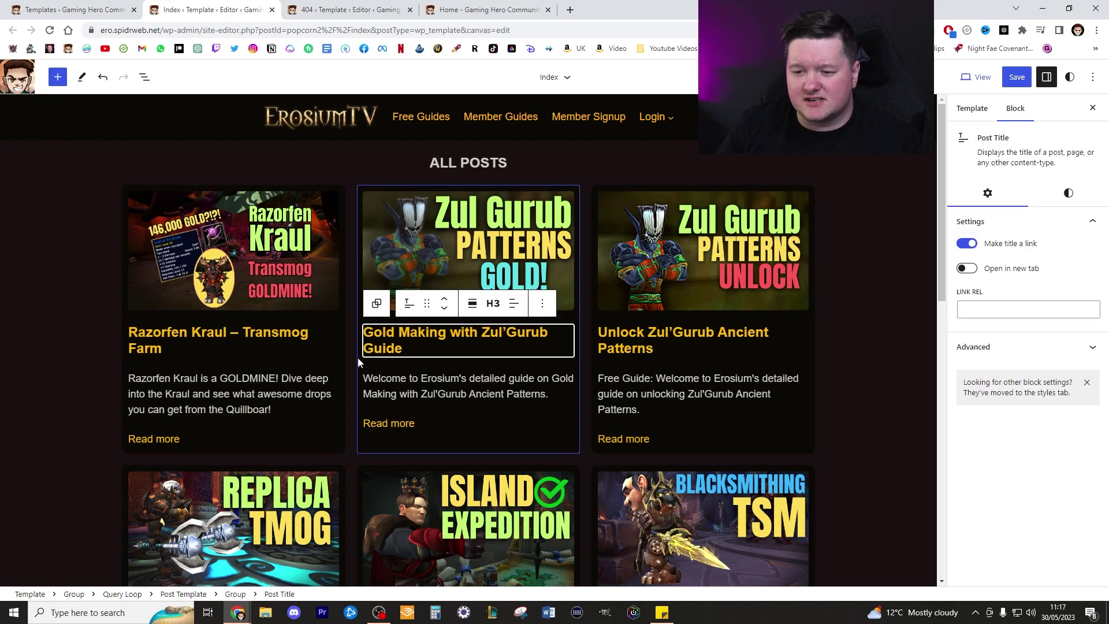
left_click(376, 303)
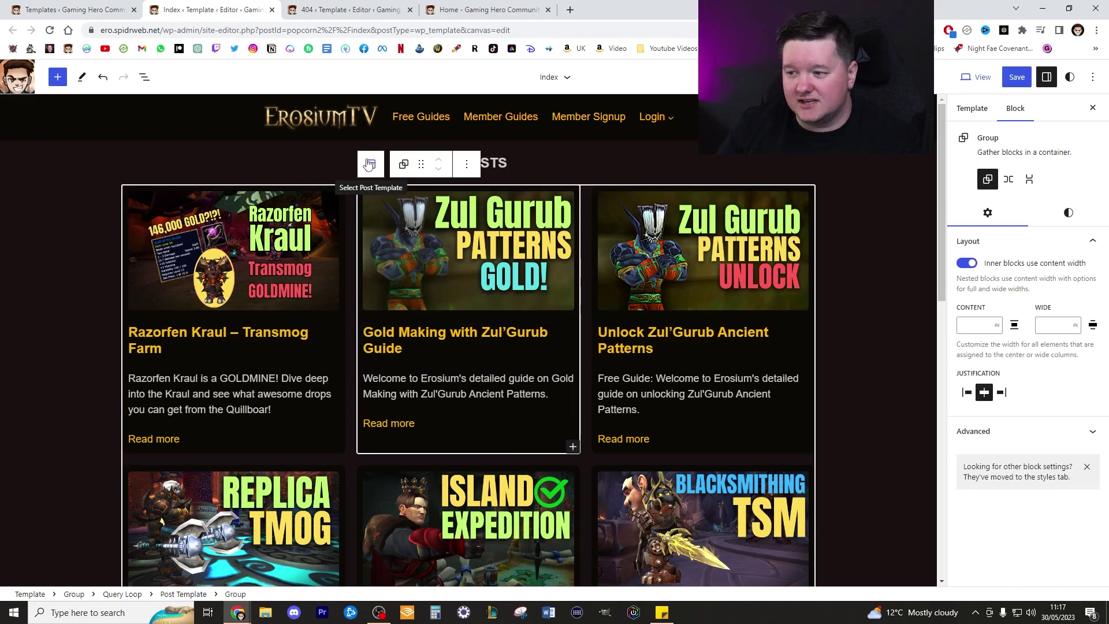
left_click(371, 164)
scroll(353, 223, "up", 2)
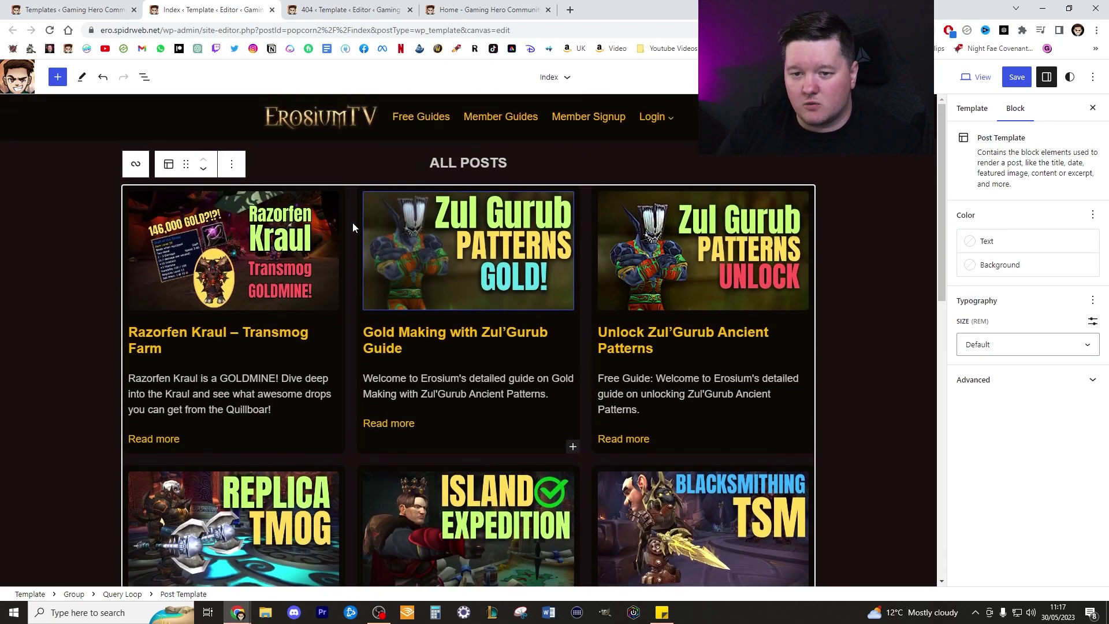
left_click(136, 165)
scroll(469, 210, "up", 2)
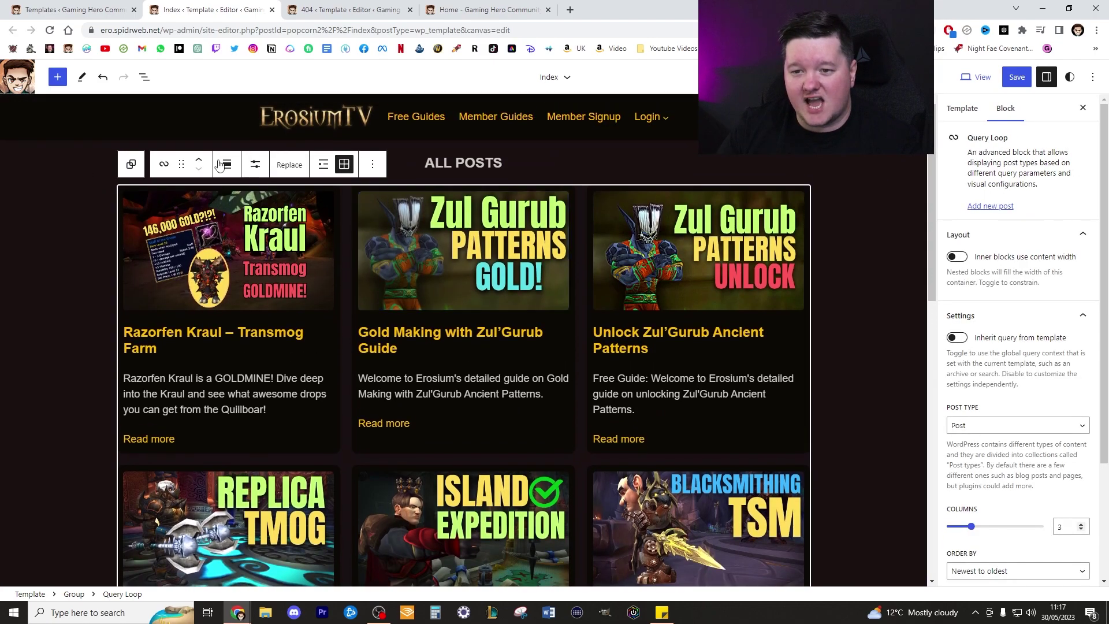
left_click(257, 168)
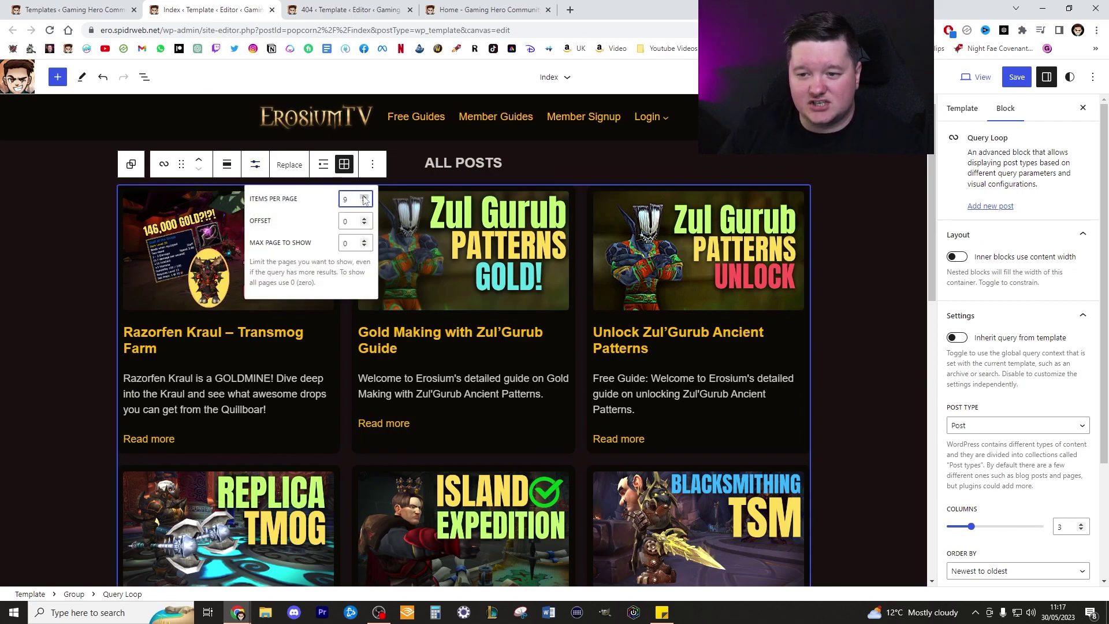
type("15")
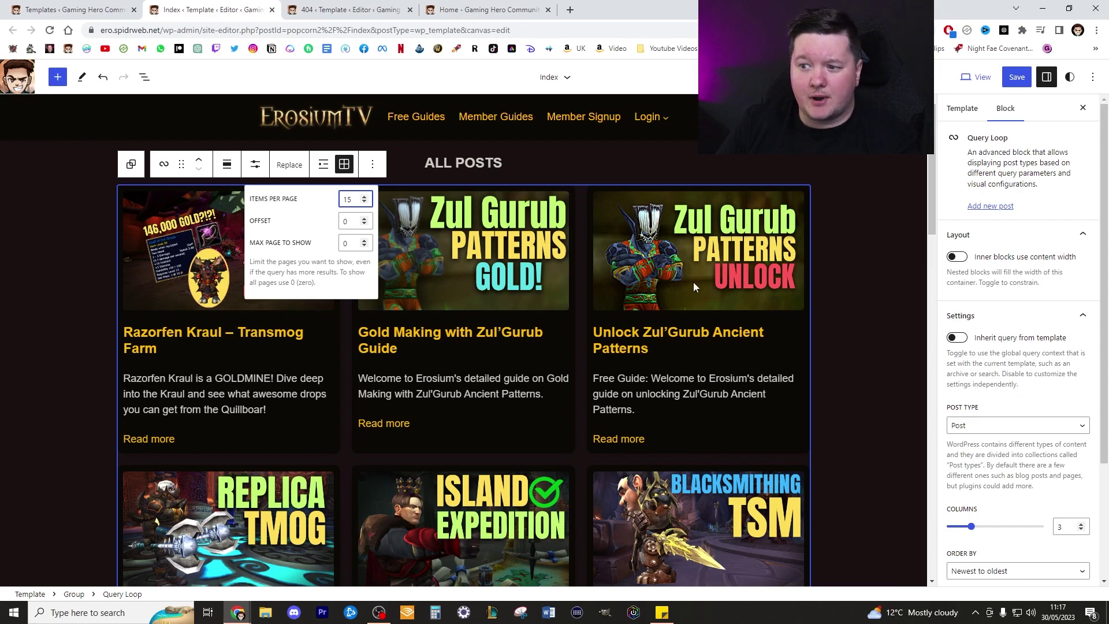
- Check the post grid down to its pagination links and save the changes to the Index template
scroll(621, 339, "down", 6)
scroll(621, 340, "down", 10)
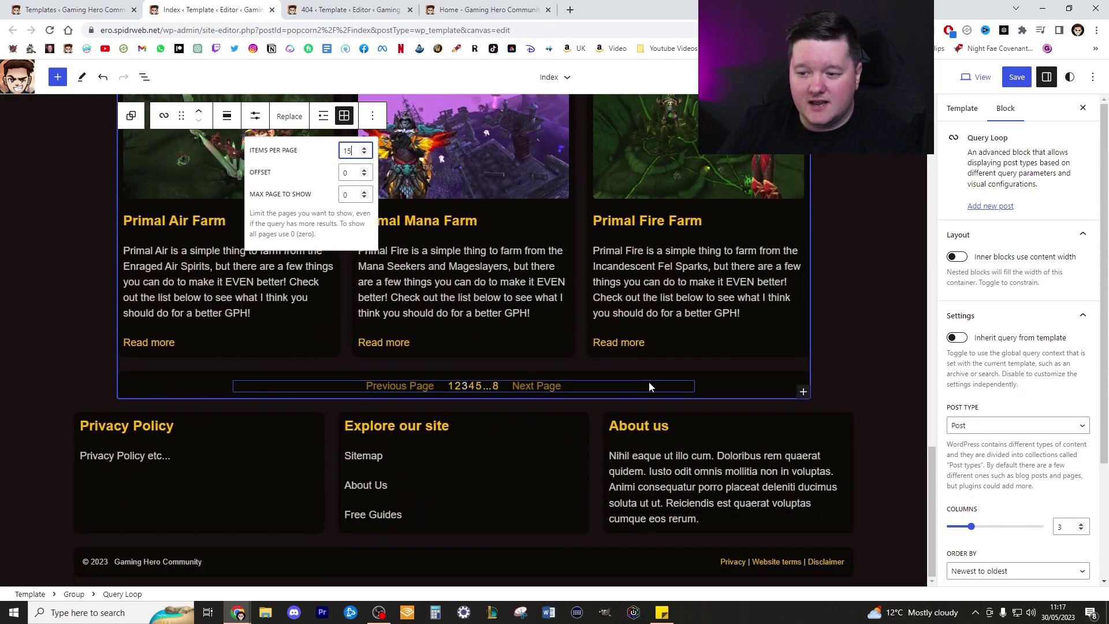
left_click(536, 386)
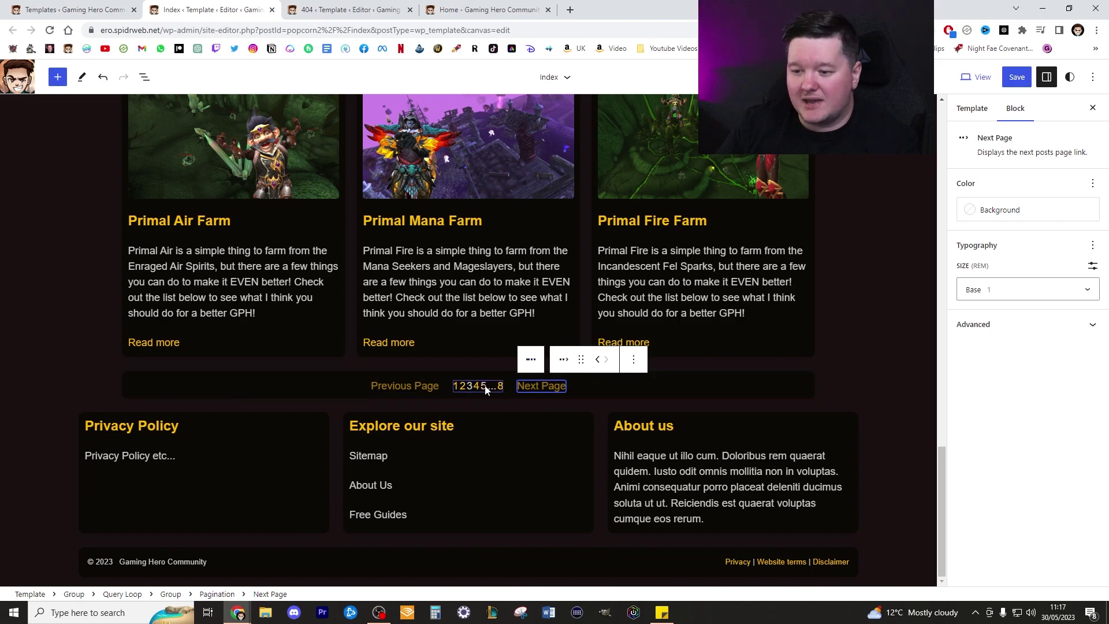
scroll(511, 258, "up", 10)
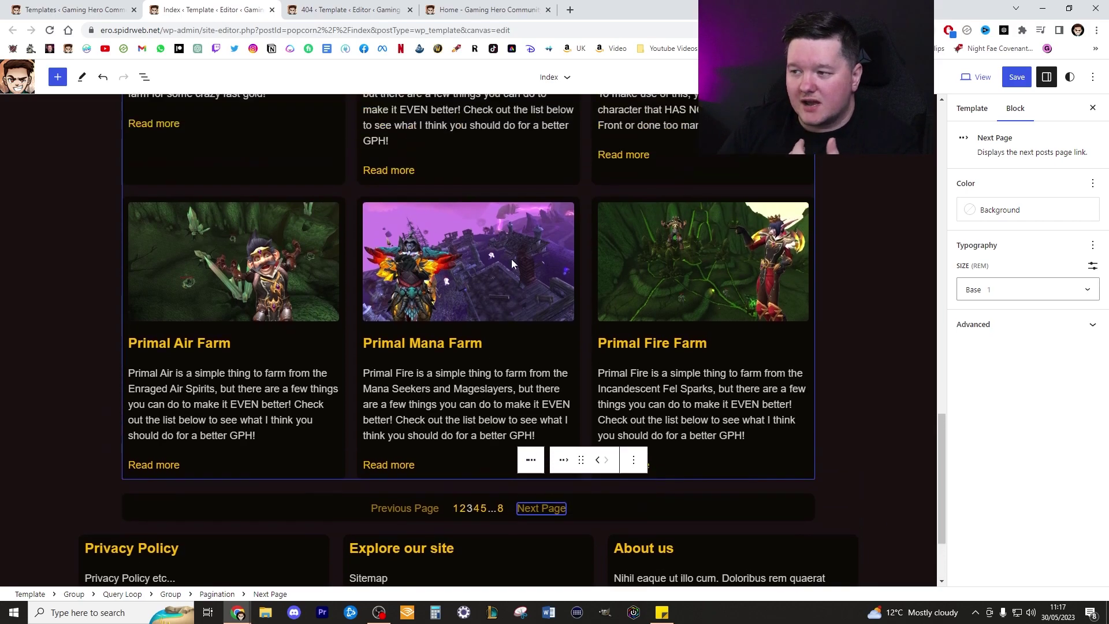
scroll(510, 231, "up", 10)
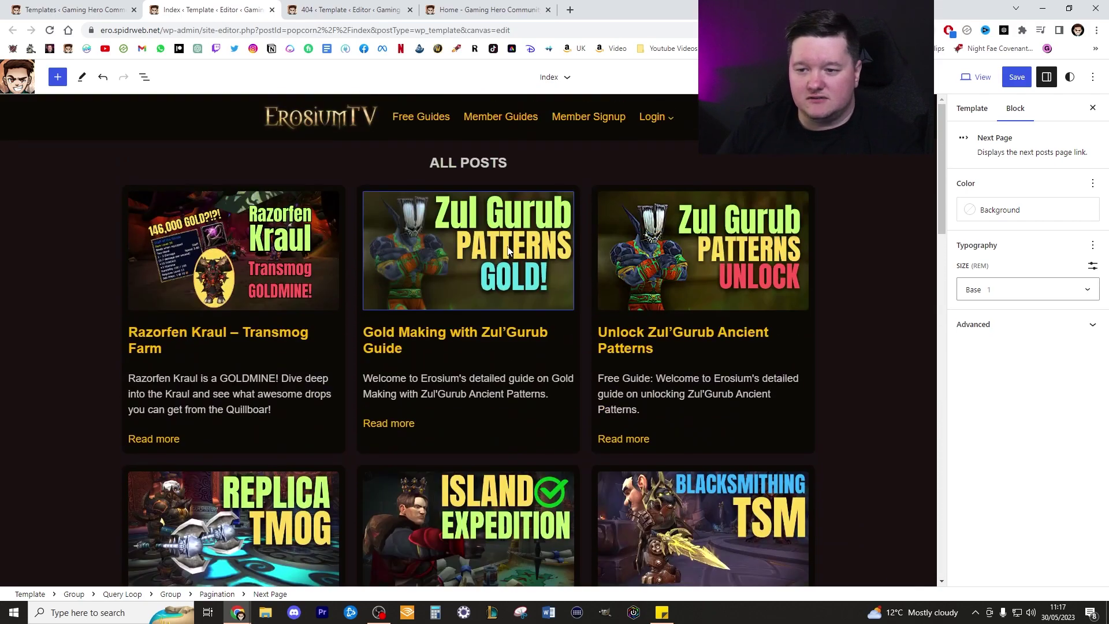
left_click(1008, 75)
left_click(1008, 77)
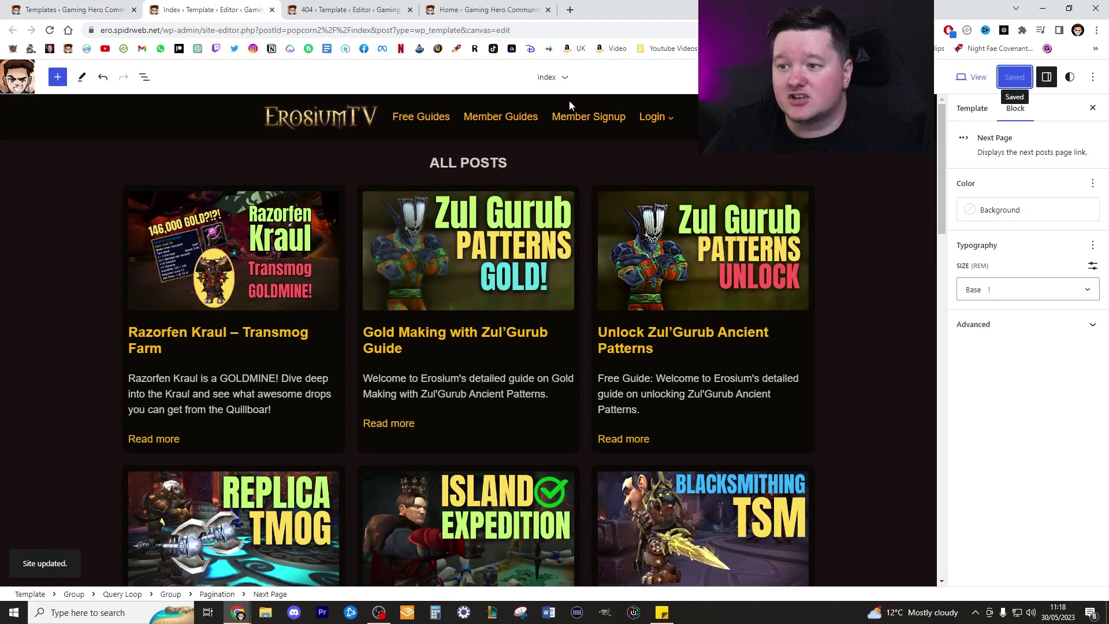
- Return to the full template list and open the Single (with sidebar) and Single templates in separate browser tabs
left_click(557, 77)
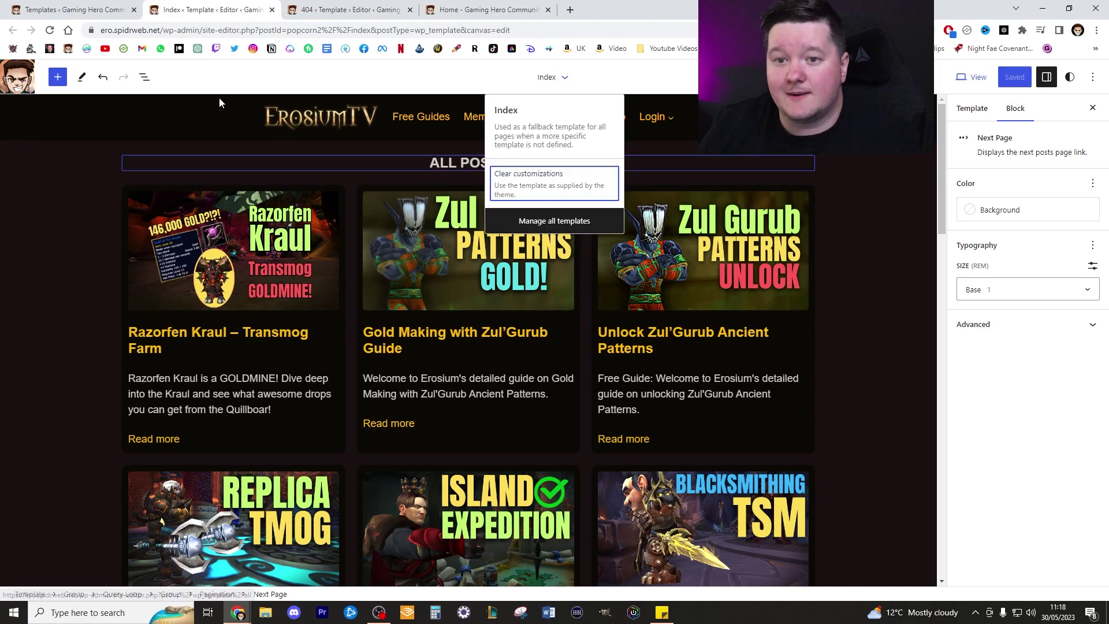
left_click(554, 220)
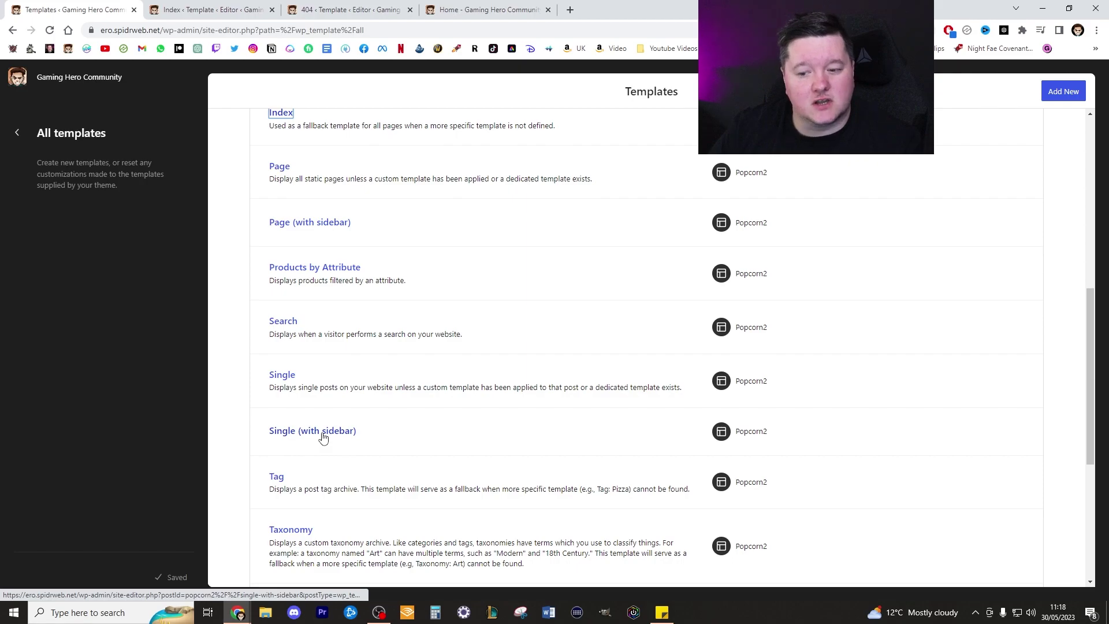
middle_click(284, 431)
middle_click(281, 375)
left_click(528, 6)
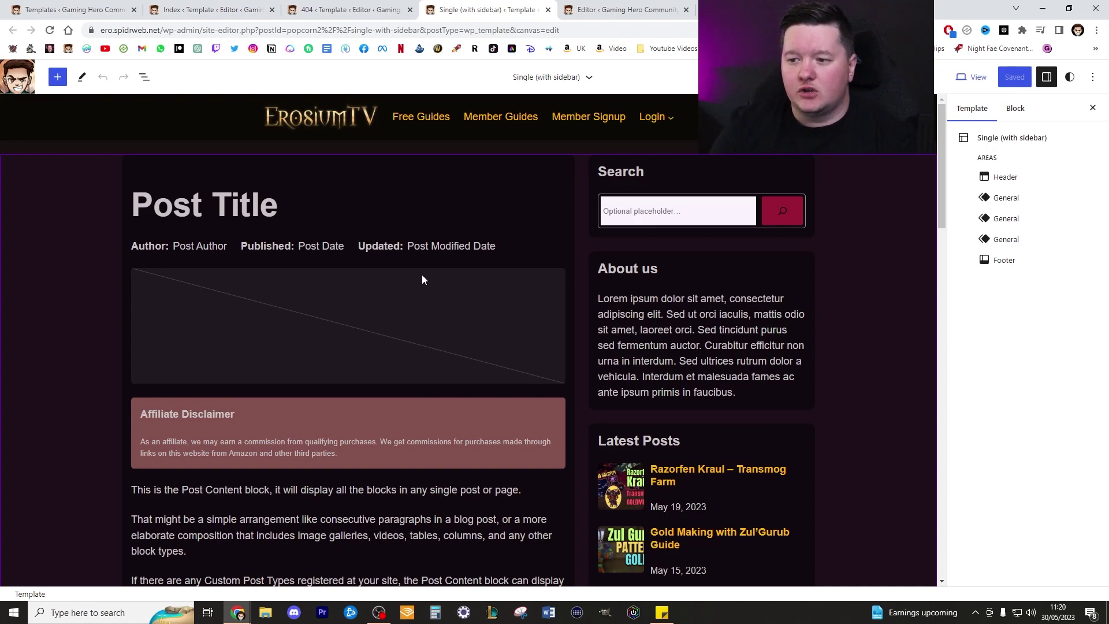
- Examine the Single (with sidebar) template's post content, comments and sidebar sections, and switch to the Single template
scroll(736, 241, "down", 5)
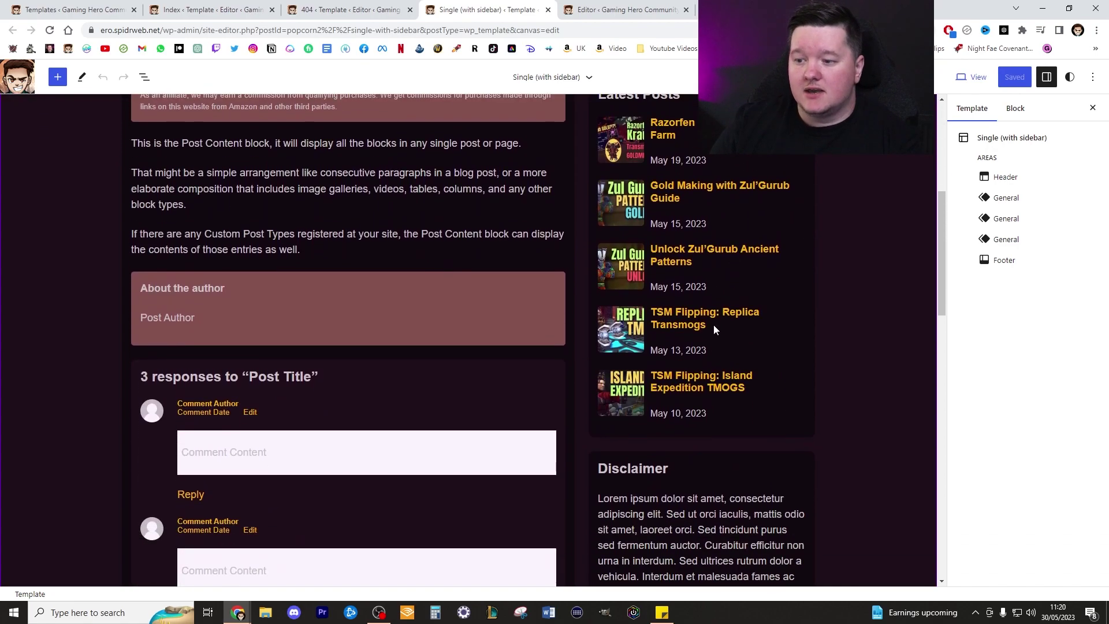
scroll(710, 437, "up", 4)
scroll(309, 253, "down", 4)
scroll(785, 193, "up", 4)
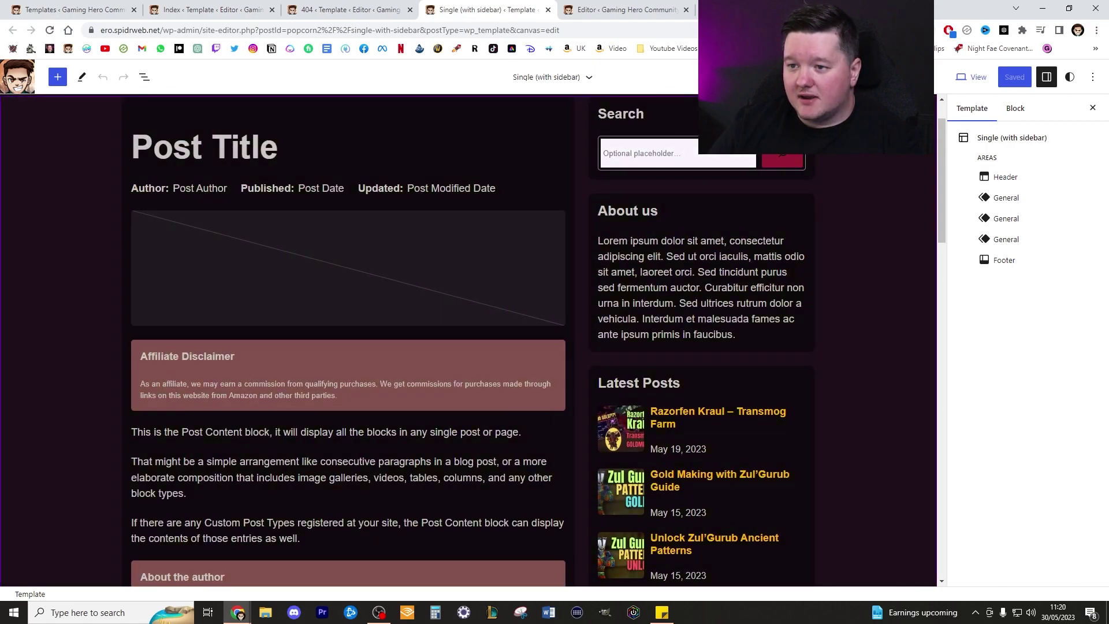
left_click(616, 7)
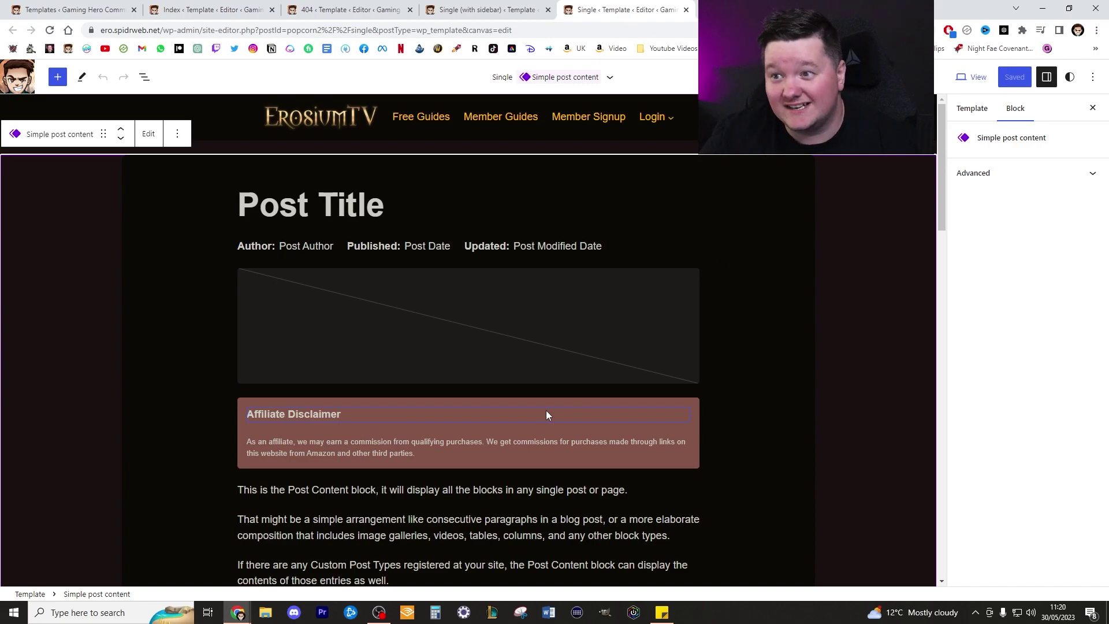
- Switch to the Single (with sidebar) template and set the outer post content group's content width to 1350 px
left_click(526, 7)
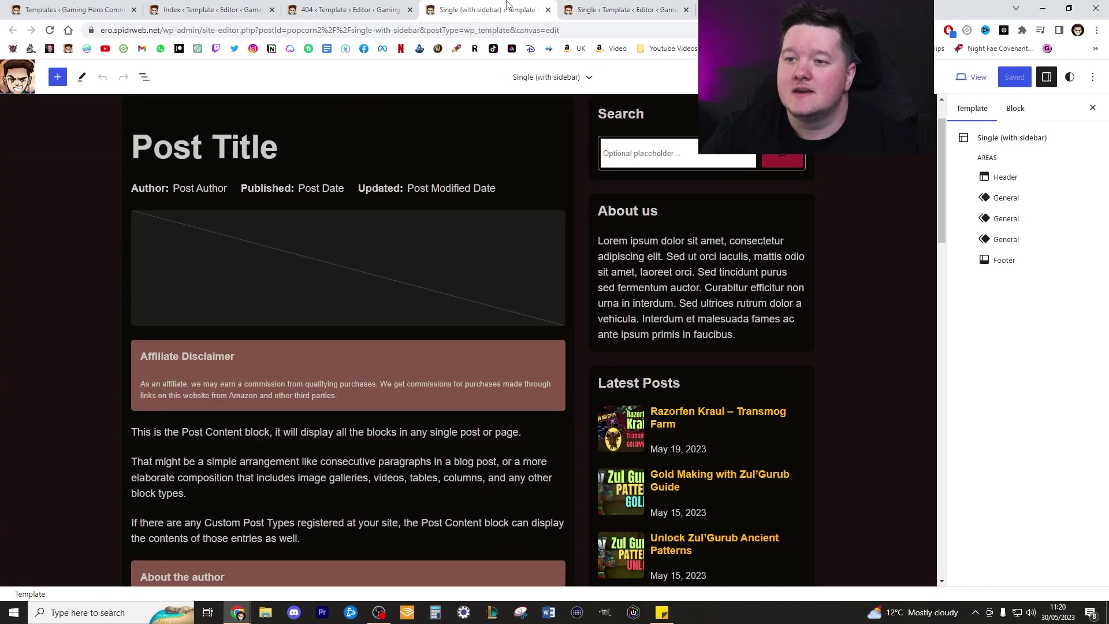
left_click(240, 352)
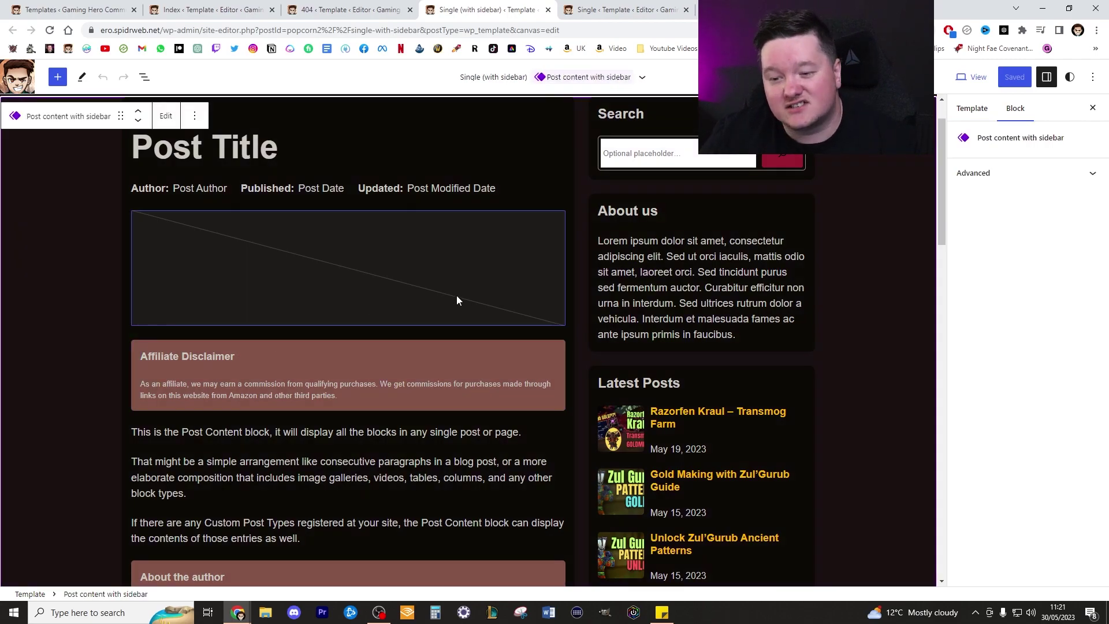
scroll(404, 297, "up", 1)
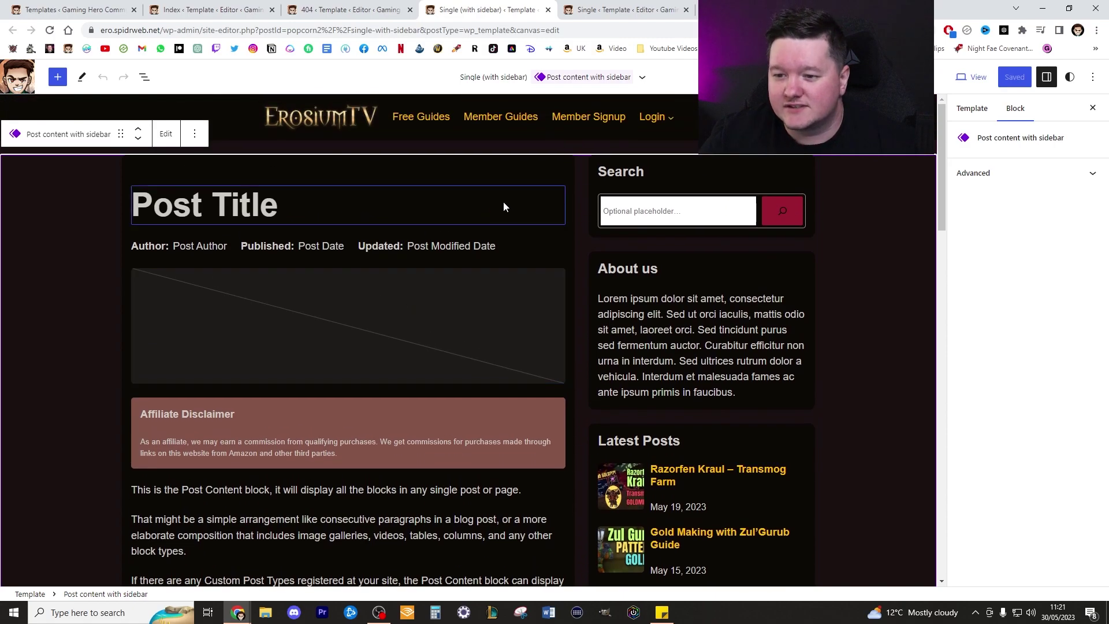
left_click(98, 181)
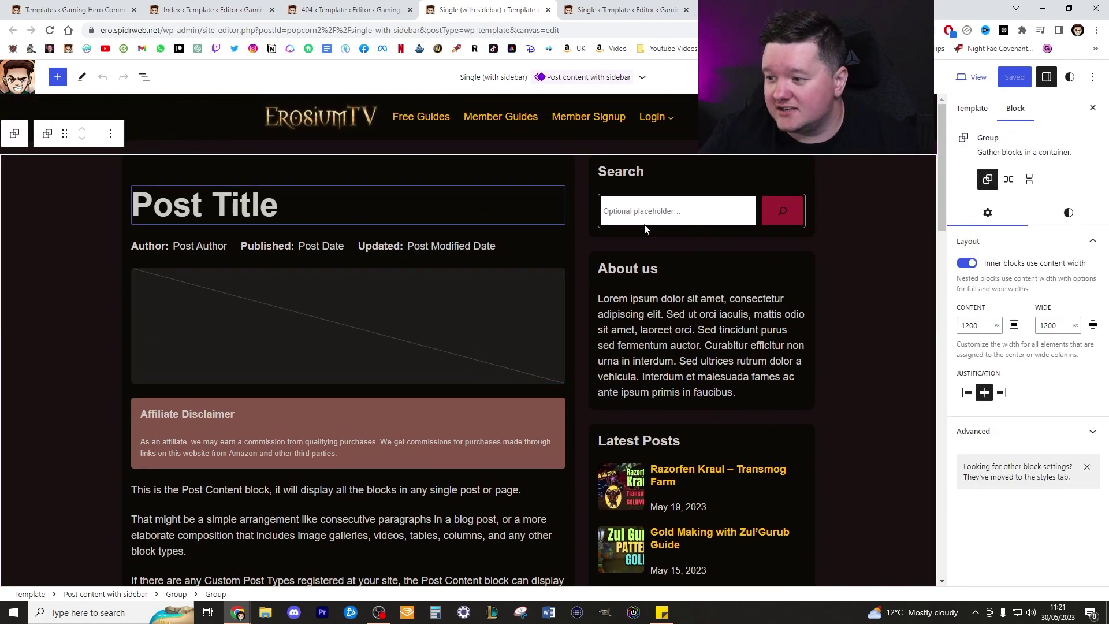
left_click_drag(973, 327, 961, 328)
type("135")
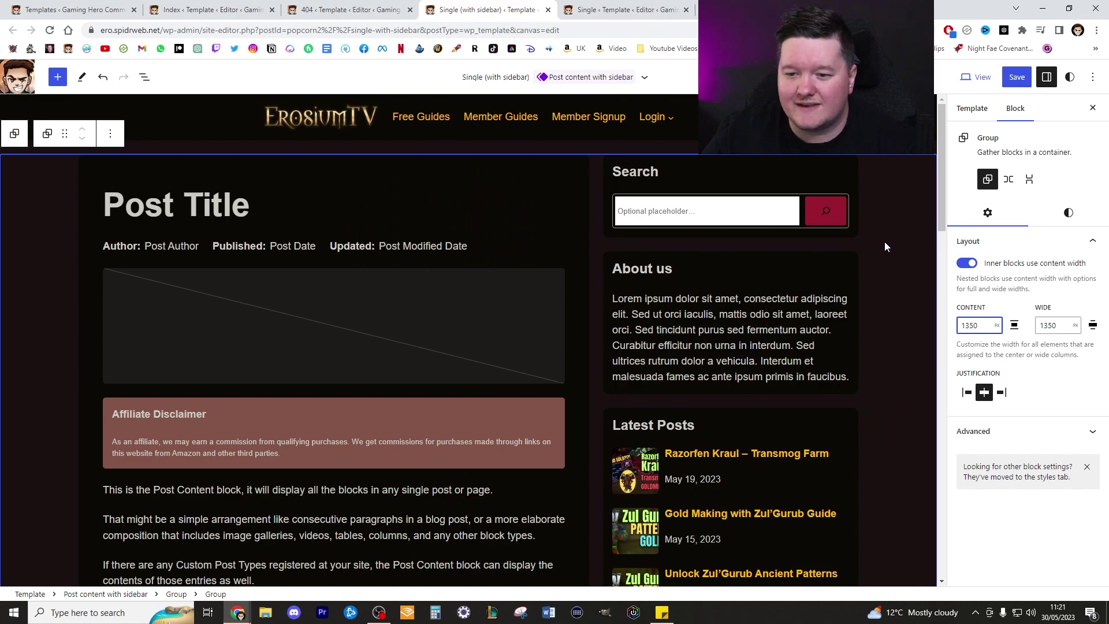
- Delete the About us group from the sidebar
left_click(843, 255)
left_click(842, 255)
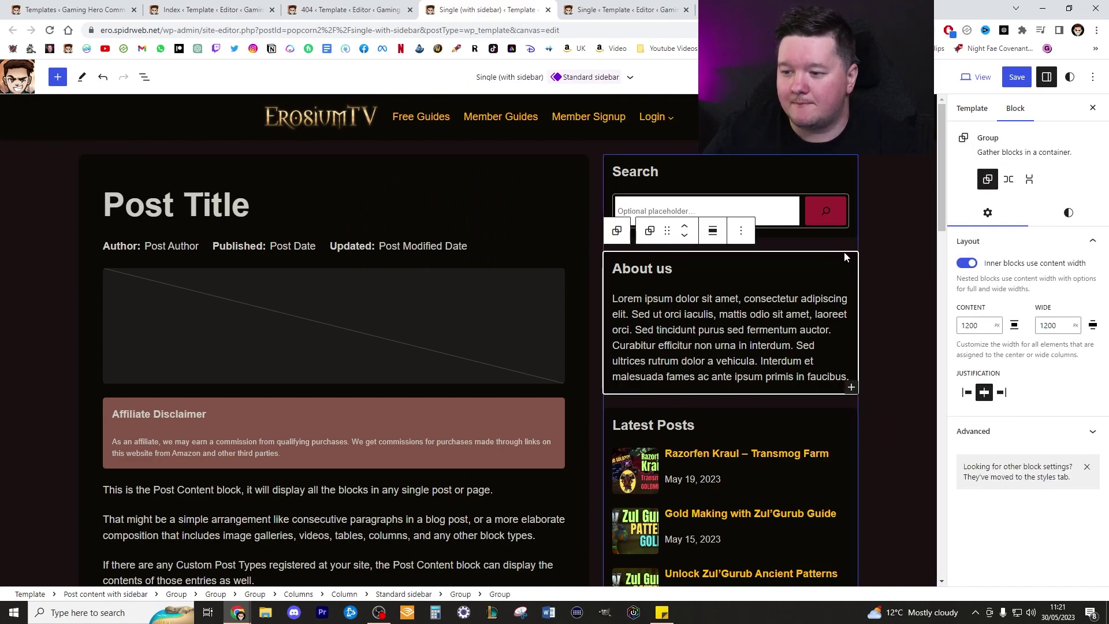
left_click(741, 231)
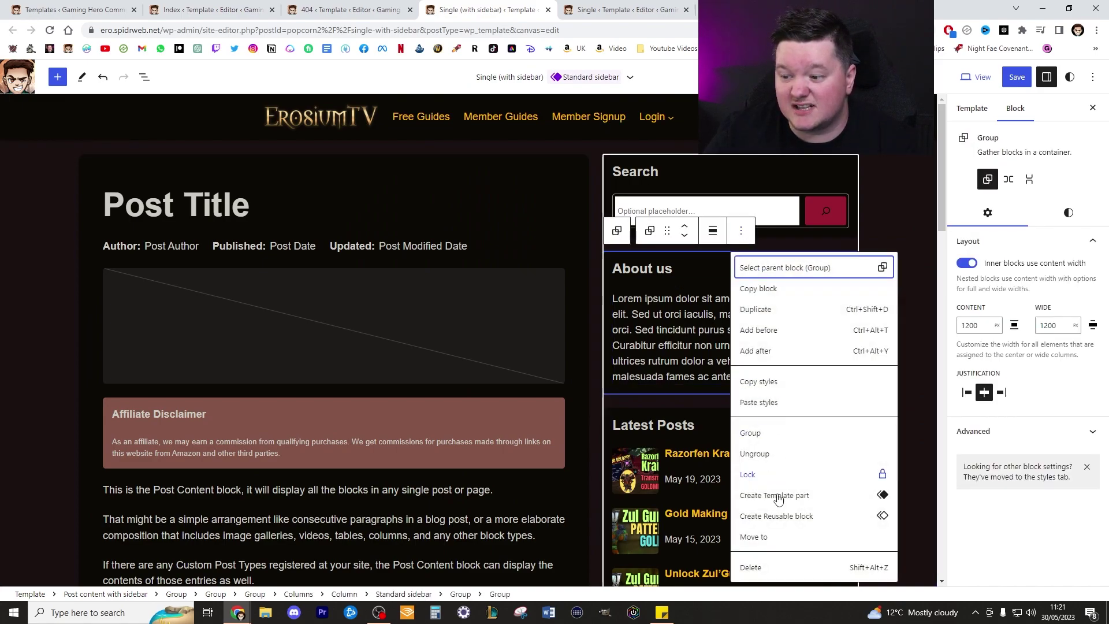
left_click(760, 571)
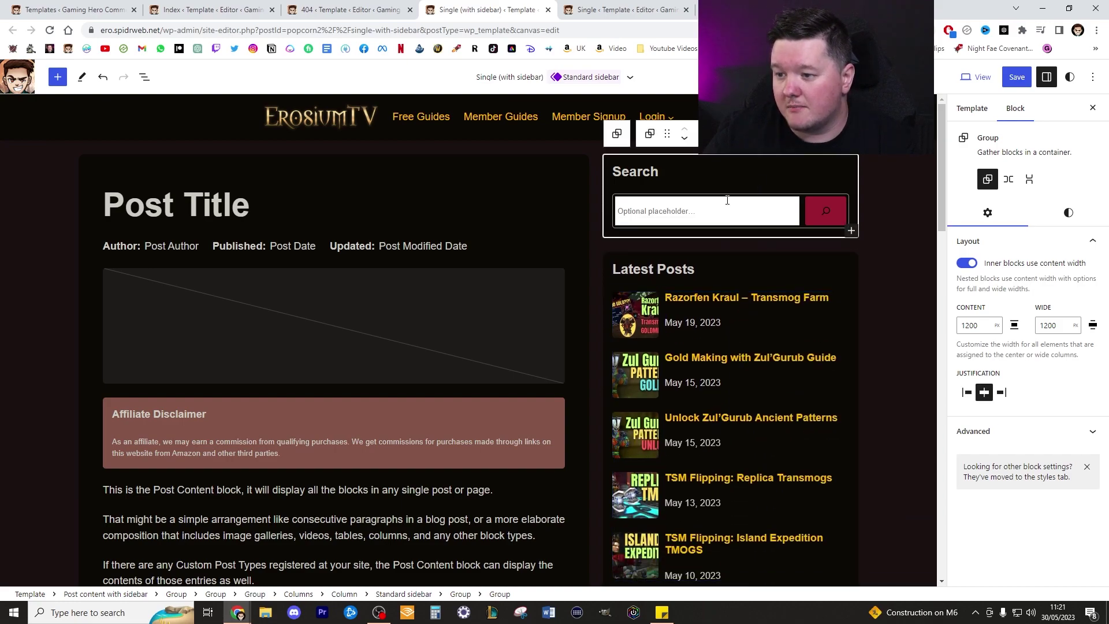
- Delete the Disclaimer group beneath Latest Posts in the sidebar
scroll(736, 304, "down", 2)
scroll(756, 338, "up", 2)
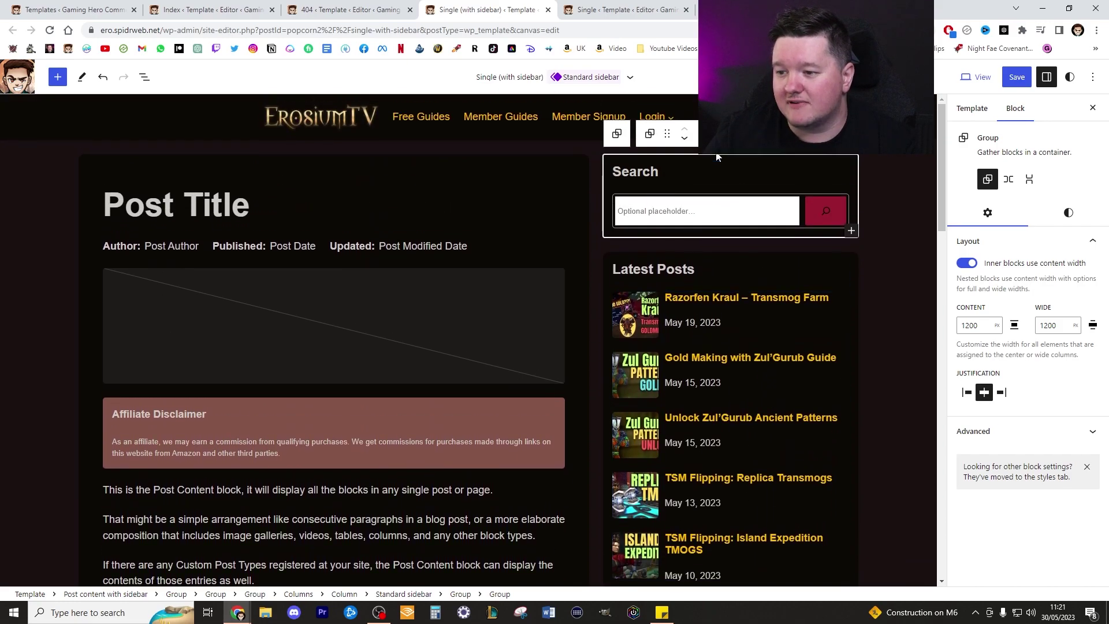
scroll(707, 221, "down", 4)
scroll(707, 221, "down", 1)
left_click(748, 330)
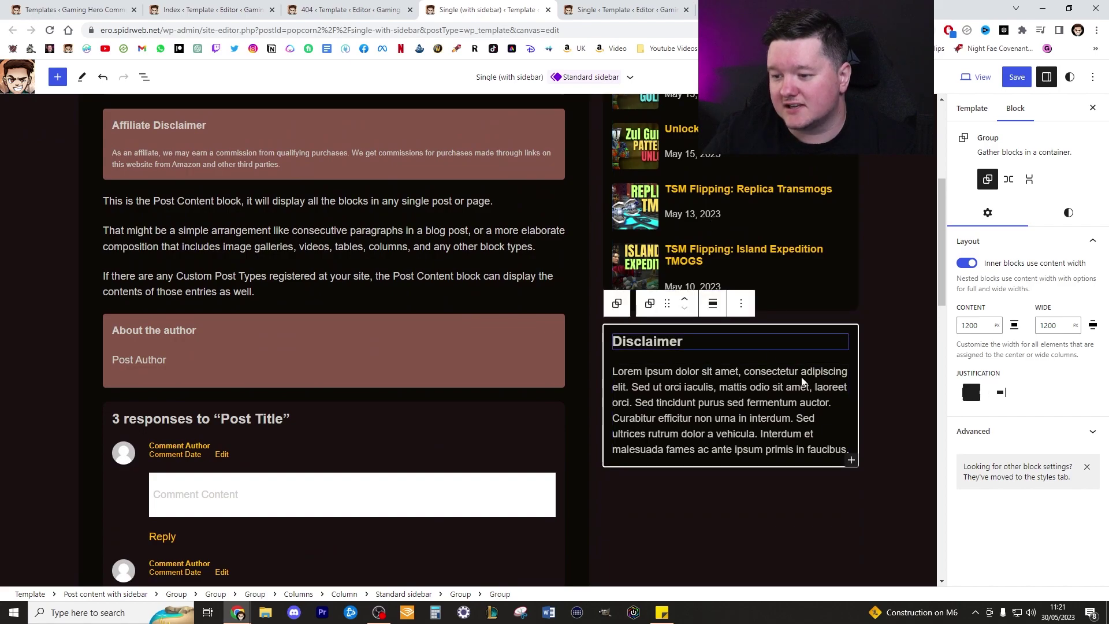
left_click(741, 303)
left_click(757, 569)
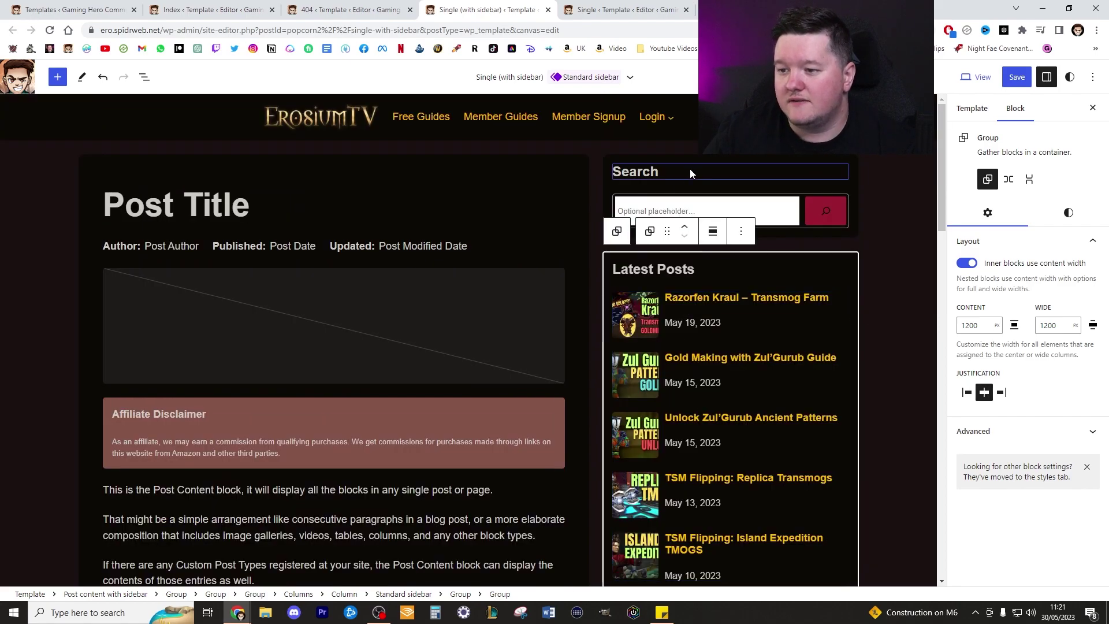
- Delete the post's featured image and the empty group that contained it, above the Affiliate Disclaimer
left_click(729, 169)
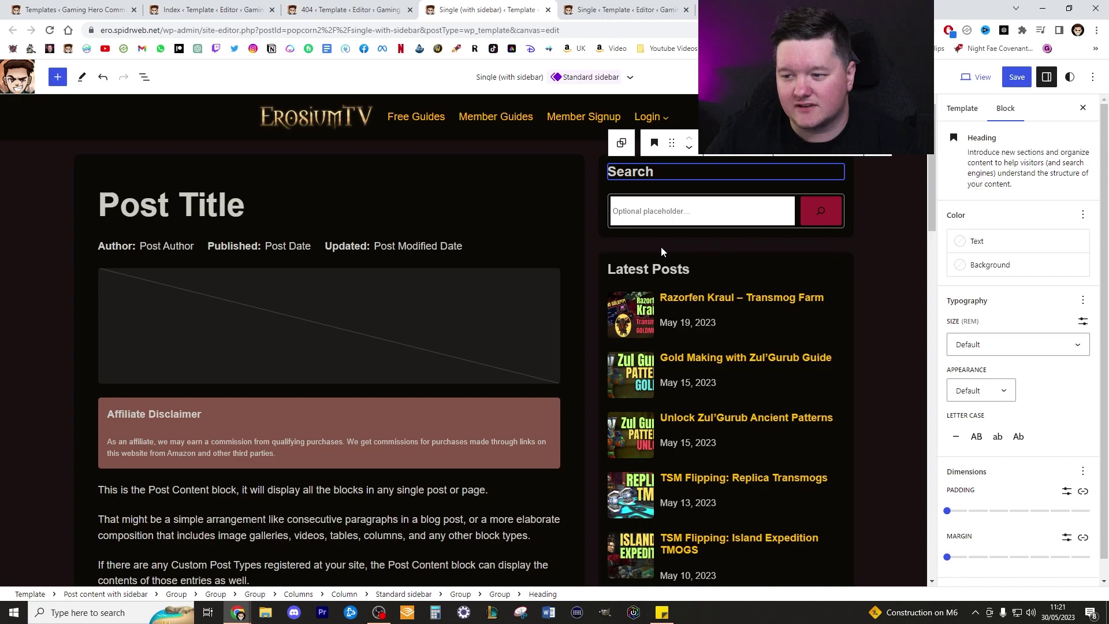
left_click(475, 177)
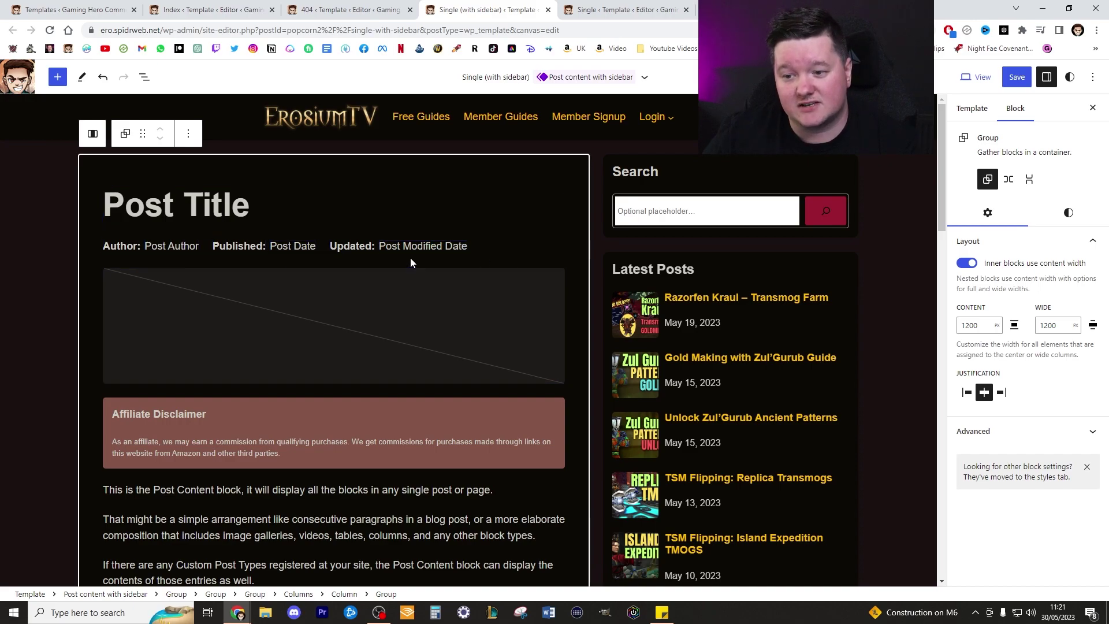
left_click(463, 294)
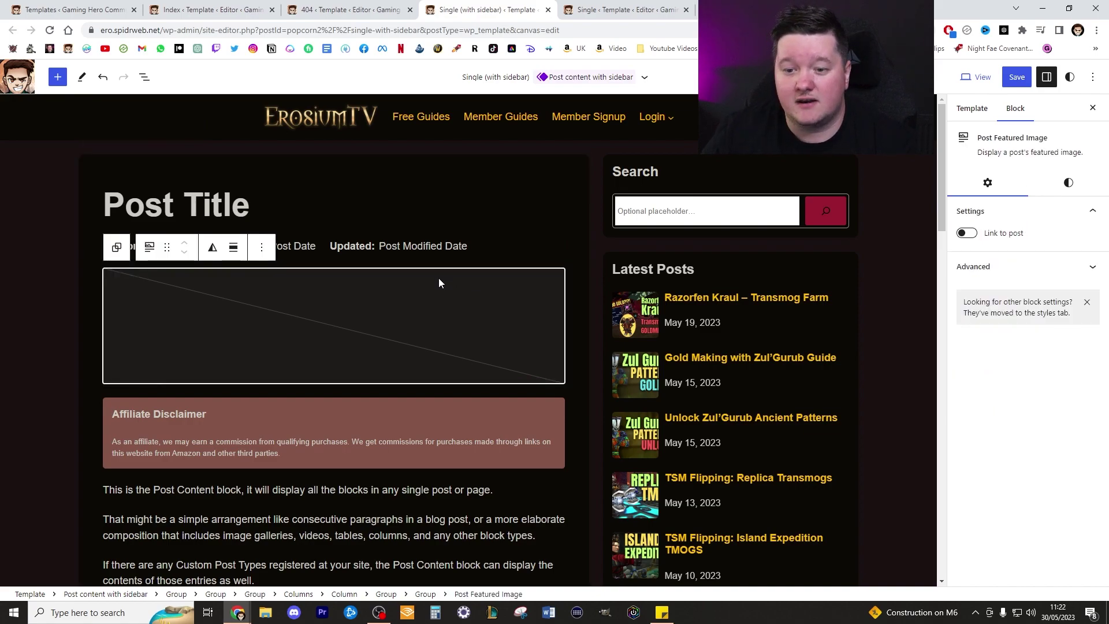
key("Delete")
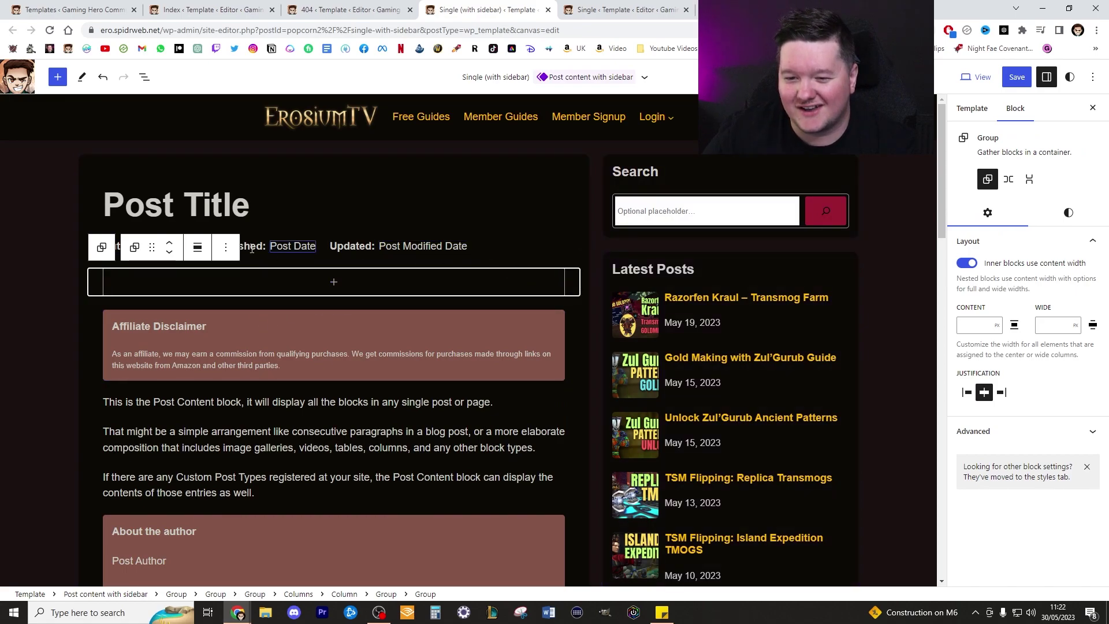
left_click(102, 247)
scroll(174, 249, "up", 1)
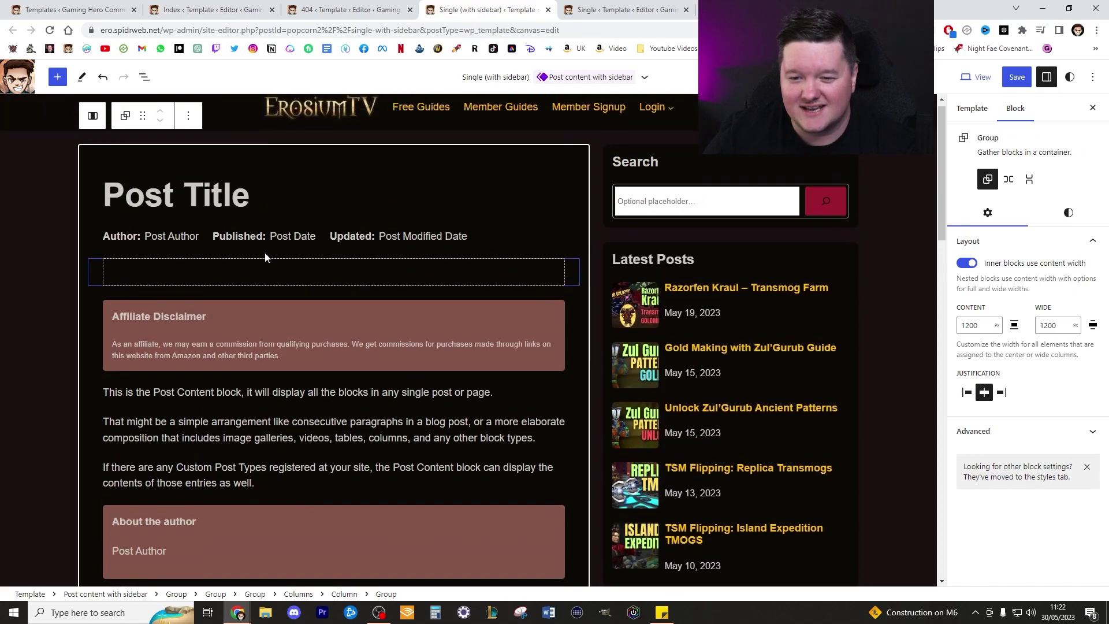
left_click(242, 279)
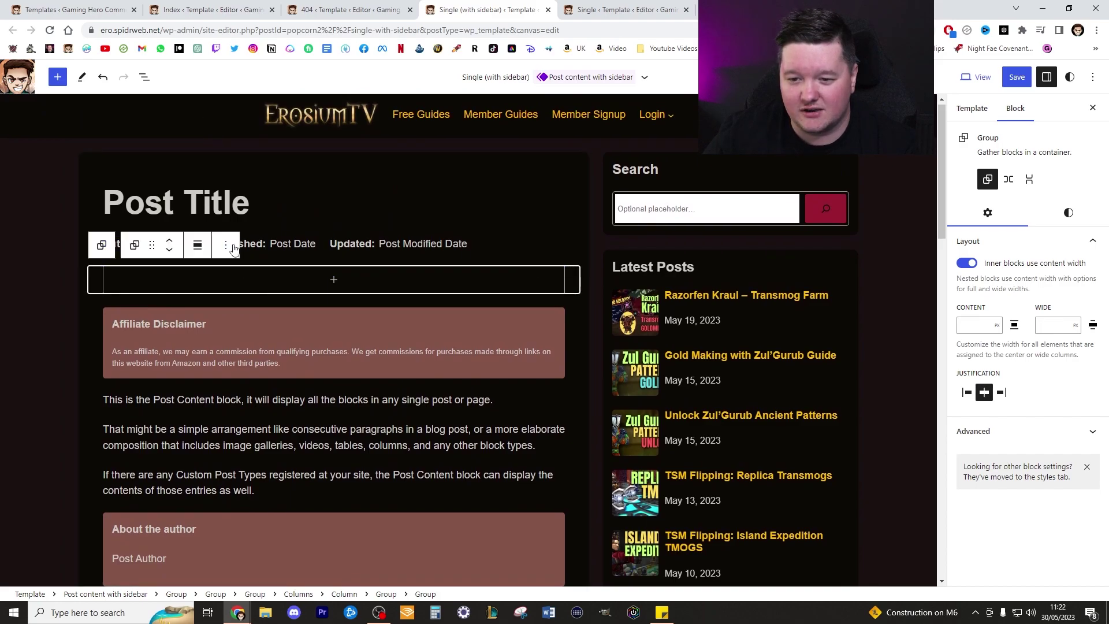
key("shift+alt+z")
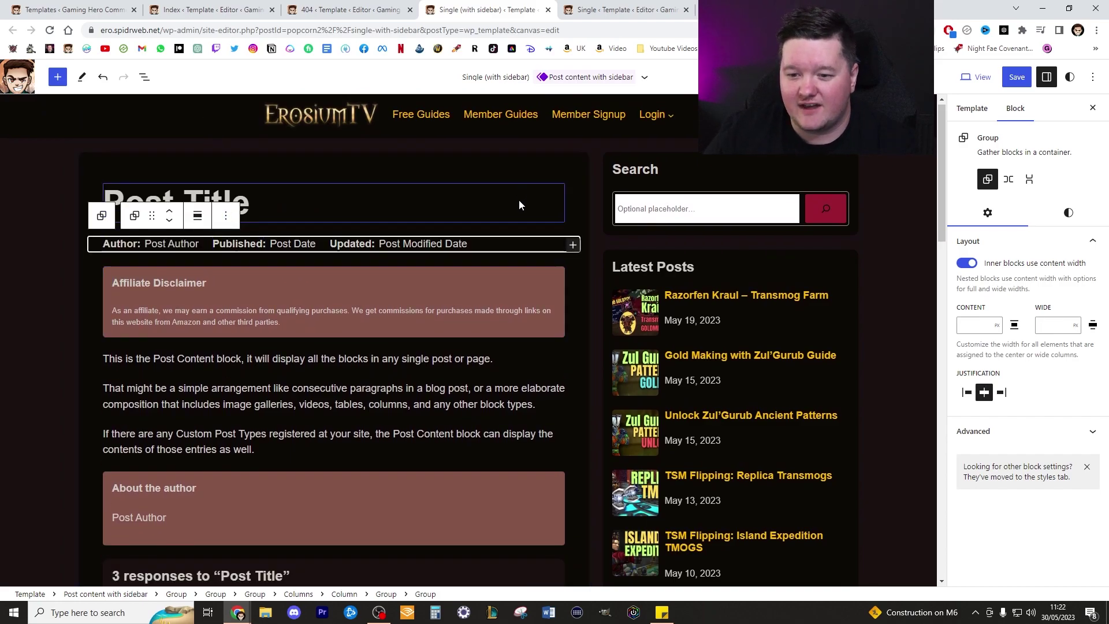
- Turn off content width for inner blocks in the group that wraps the Affiliate Disclaimer
mouse_move(502, 255)
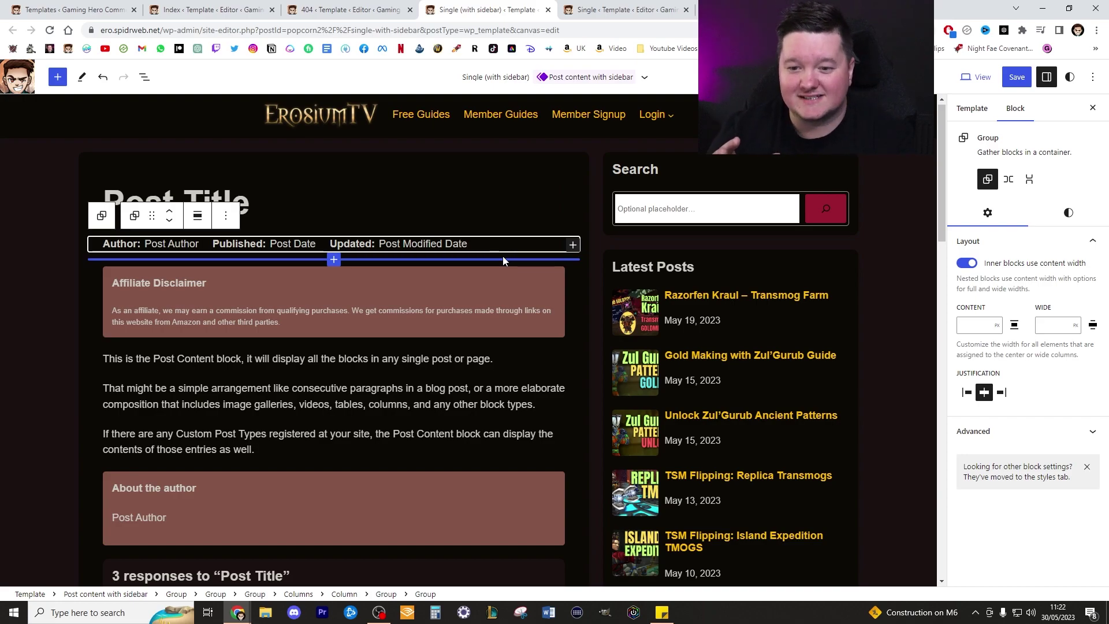
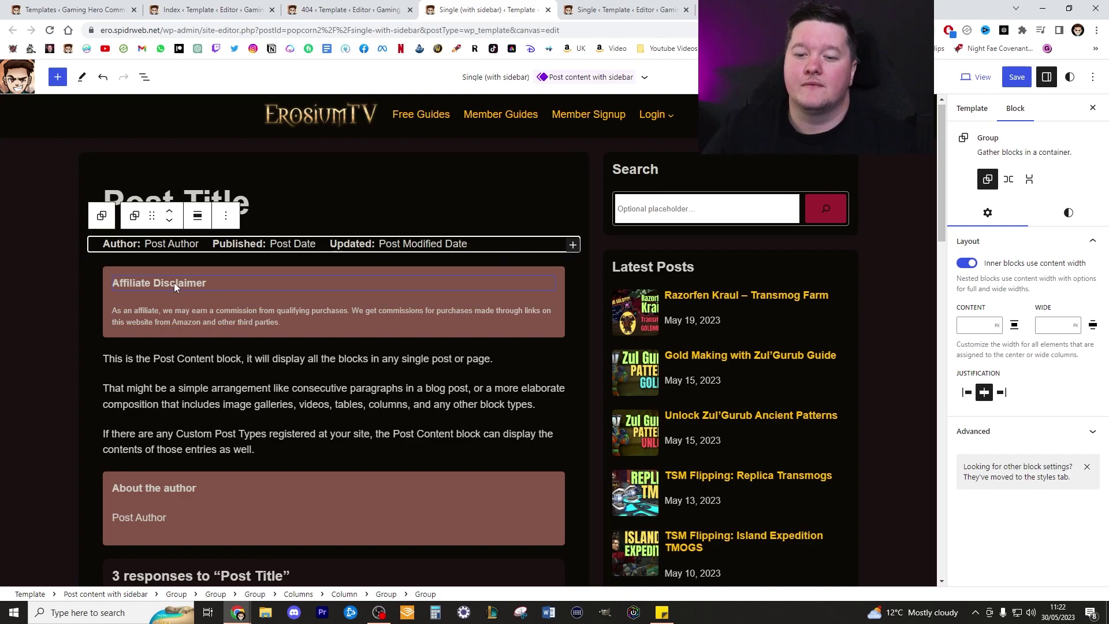
left_click(99, 277)
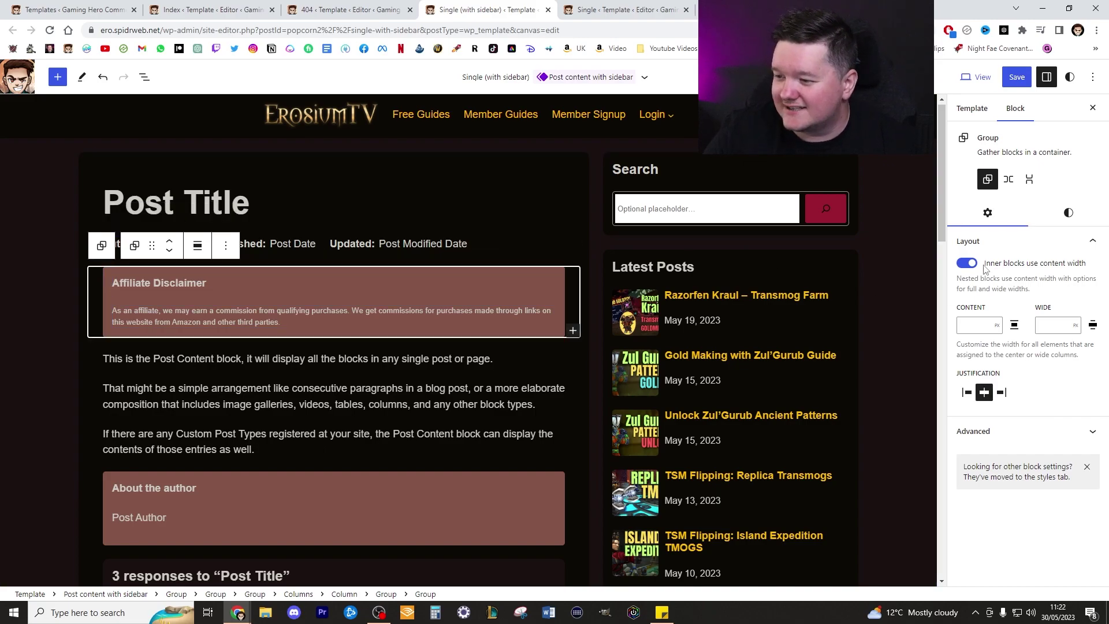
left_click(966, 264)
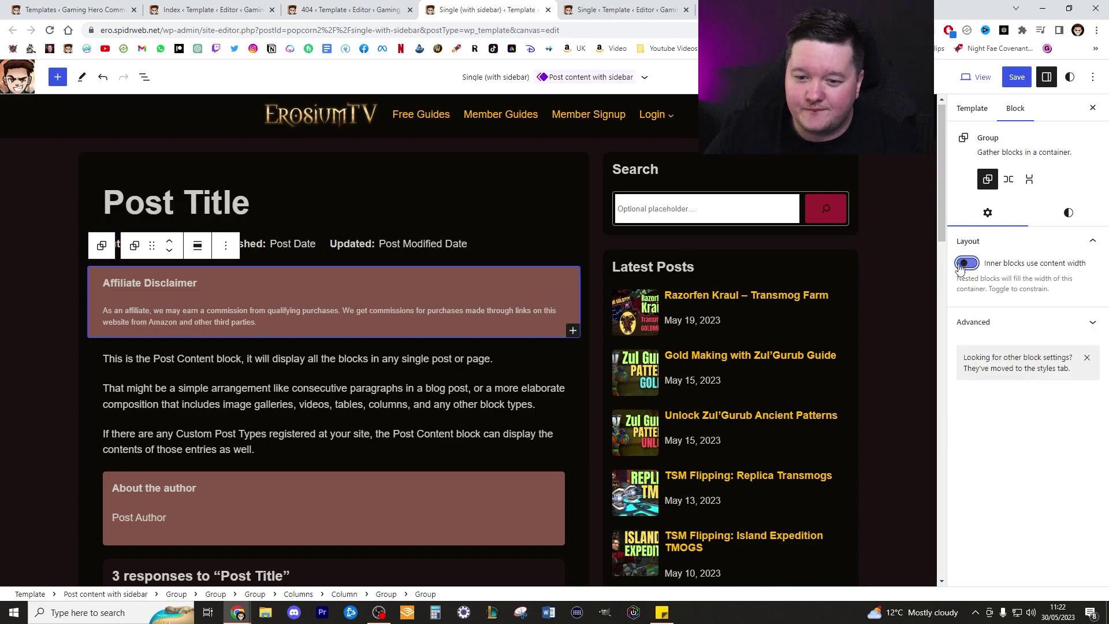
- Remove the separate Affiliate Disclaimer title paragraph and insert "Affiliate Disclaimer:" at the start of the disclaimer text
triple_click(207, 284)
key("ctrl+c")
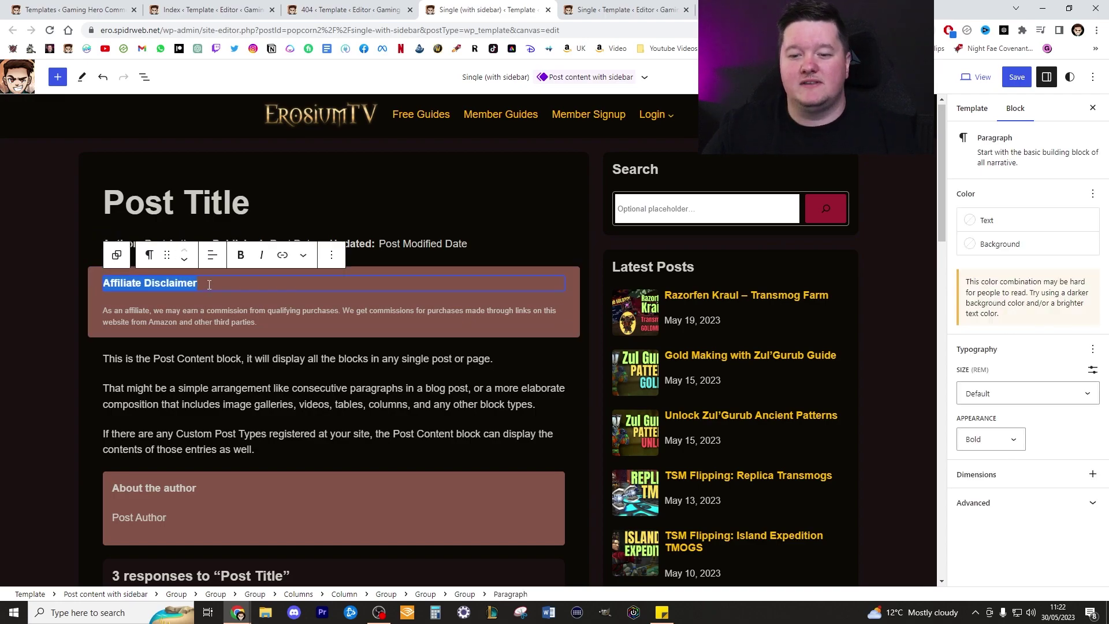
key("BackSpace")
left_click(332, 258)
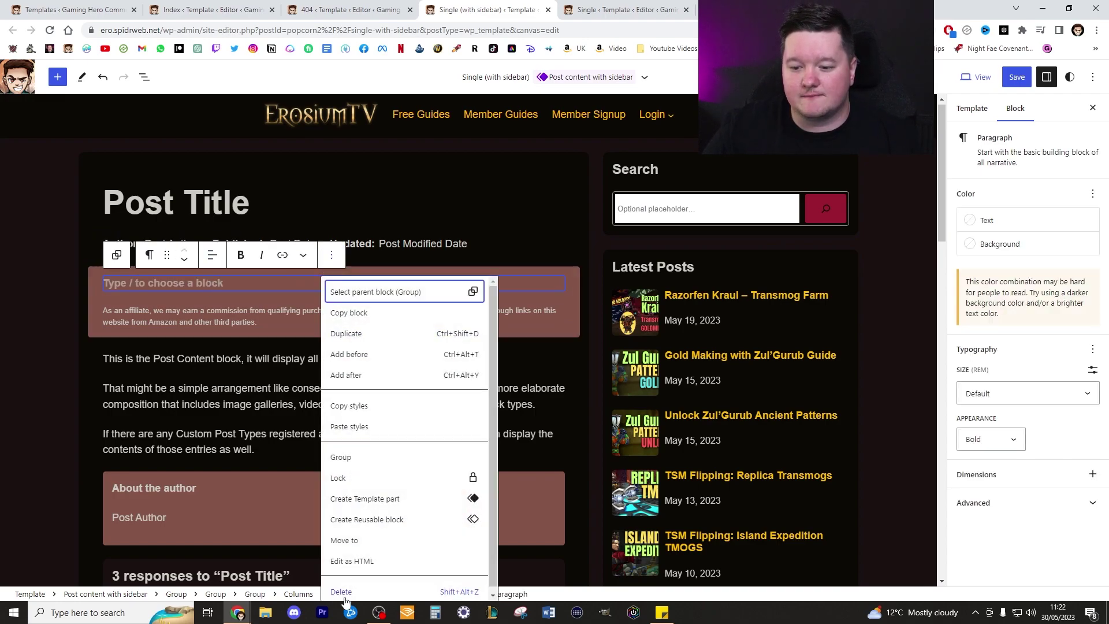
left_click(370, 590)
left_click(104, 283)
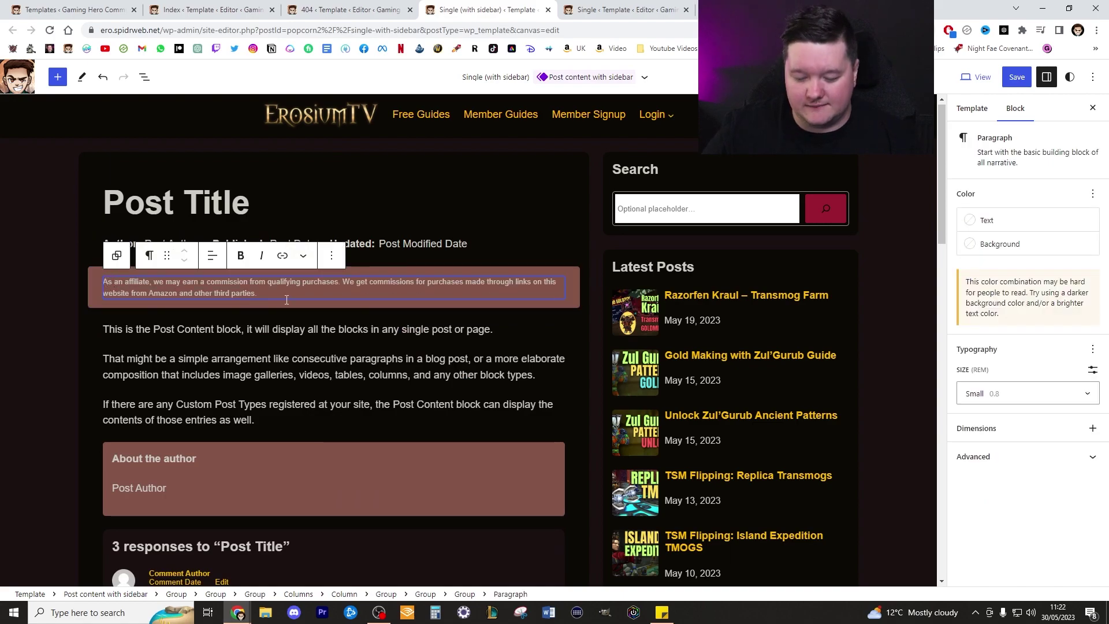
key("ctrl+v")
type(":")
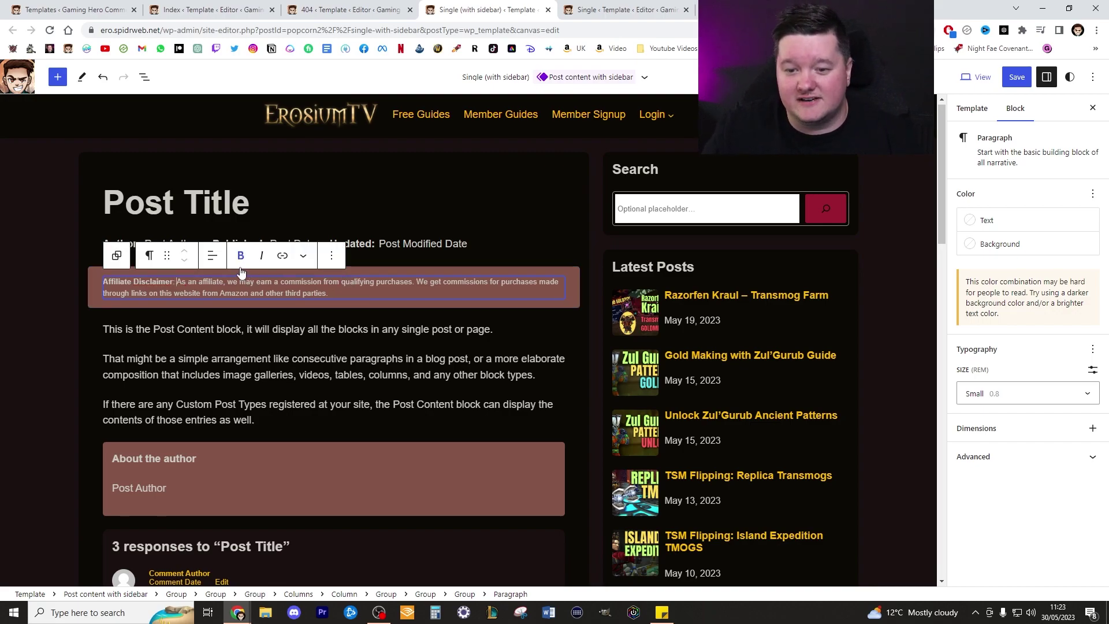
- Change the Affiliate Disclaimer group's background to the fully transparent custom colour FFBF0000
left_click(1007, 243)
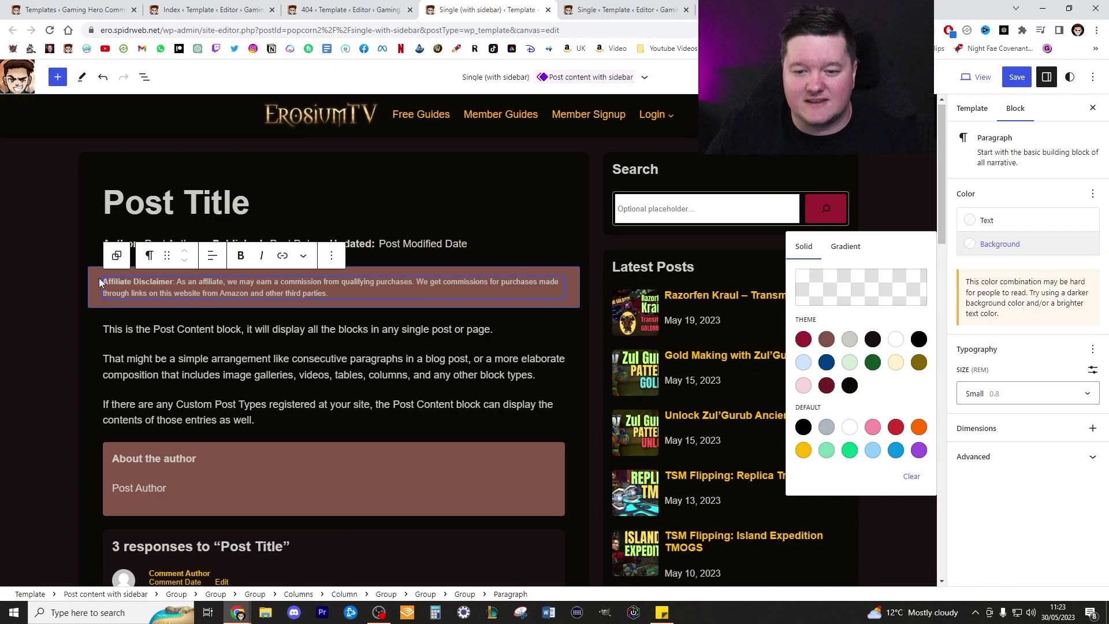
left_click(94, 279)
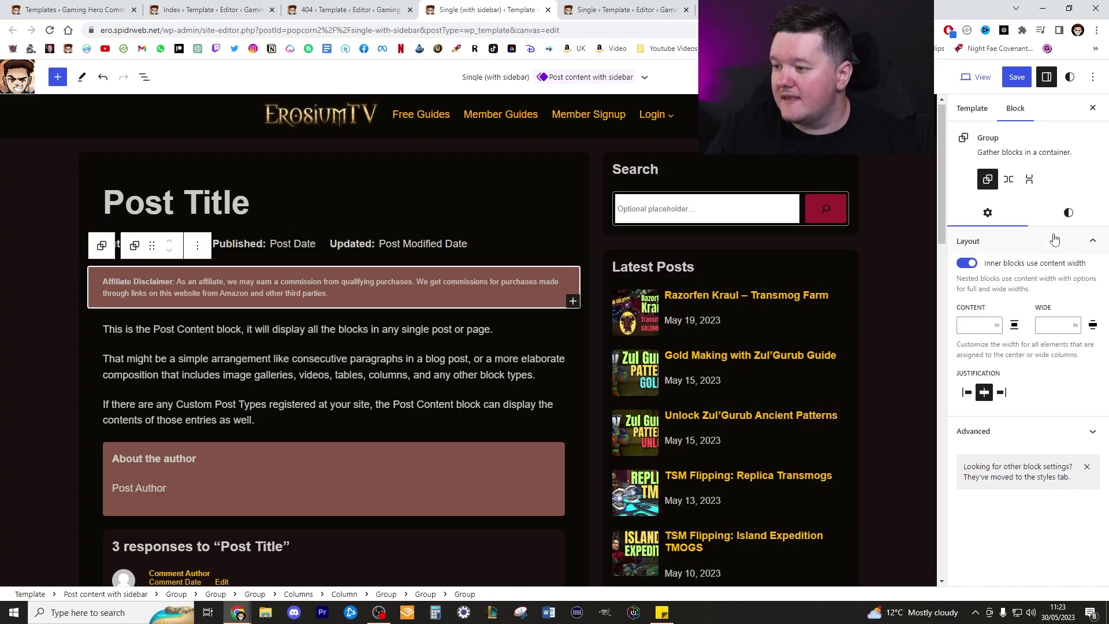
left_click(1069, 214)
left_click(964, 297)
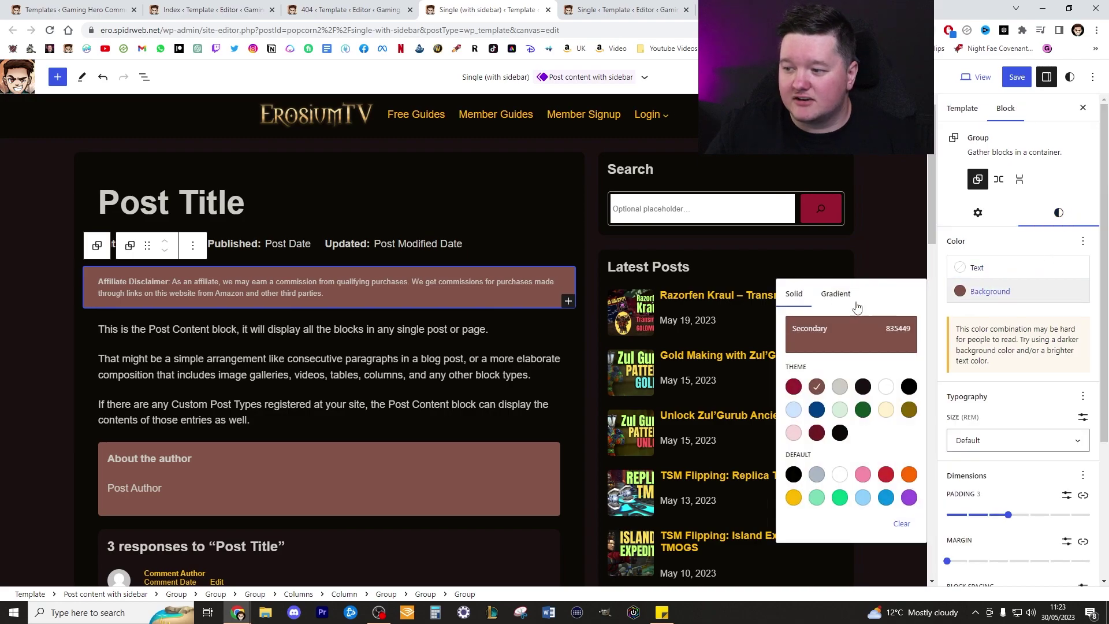
left_click(854, 346)
left_click_drag(740, 468, 549, 462)
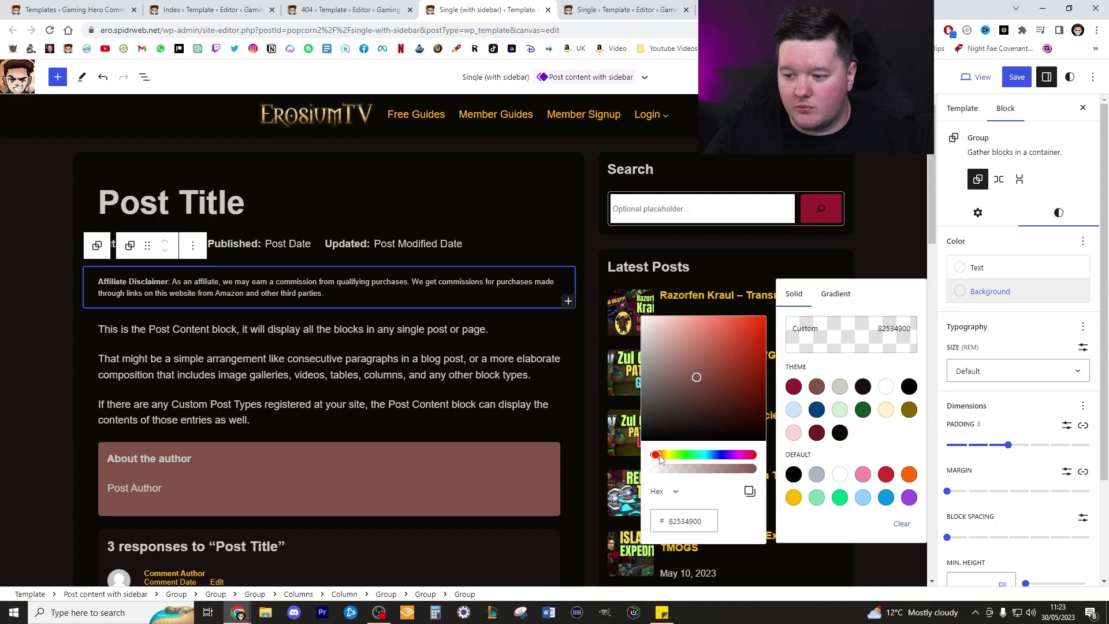
left_click_drag(659, 458, 667, 457)
left_click_drag(722, 360, 764, 317)
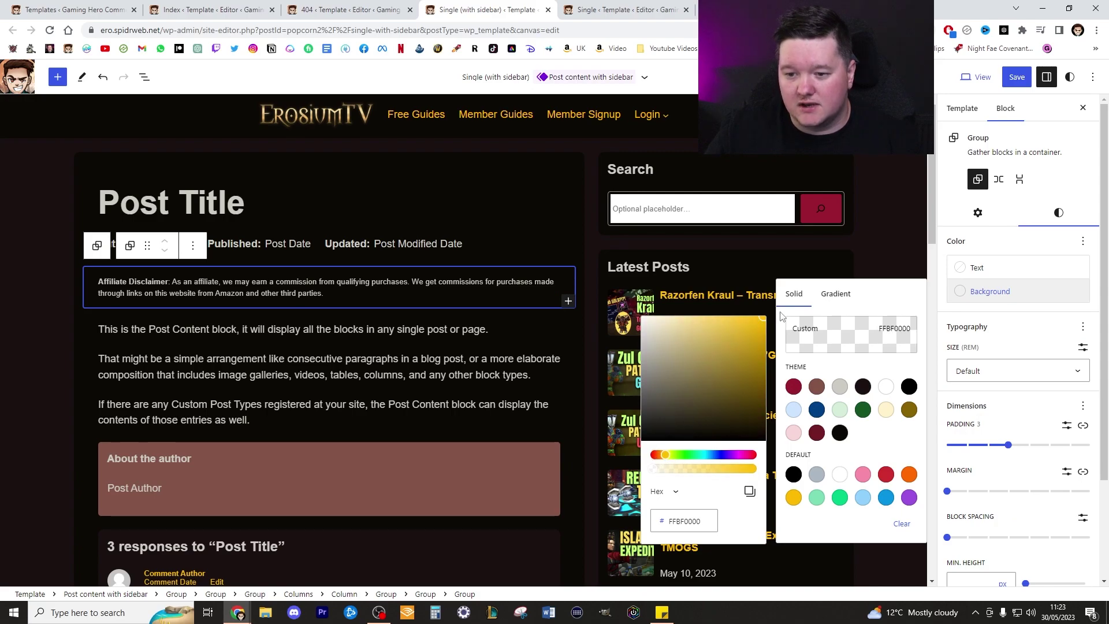
mouse_move(708, 469)
left_mouse_down()
mouse_move(745, 469)
mouse_move(615, 472)
left_mouse_up()
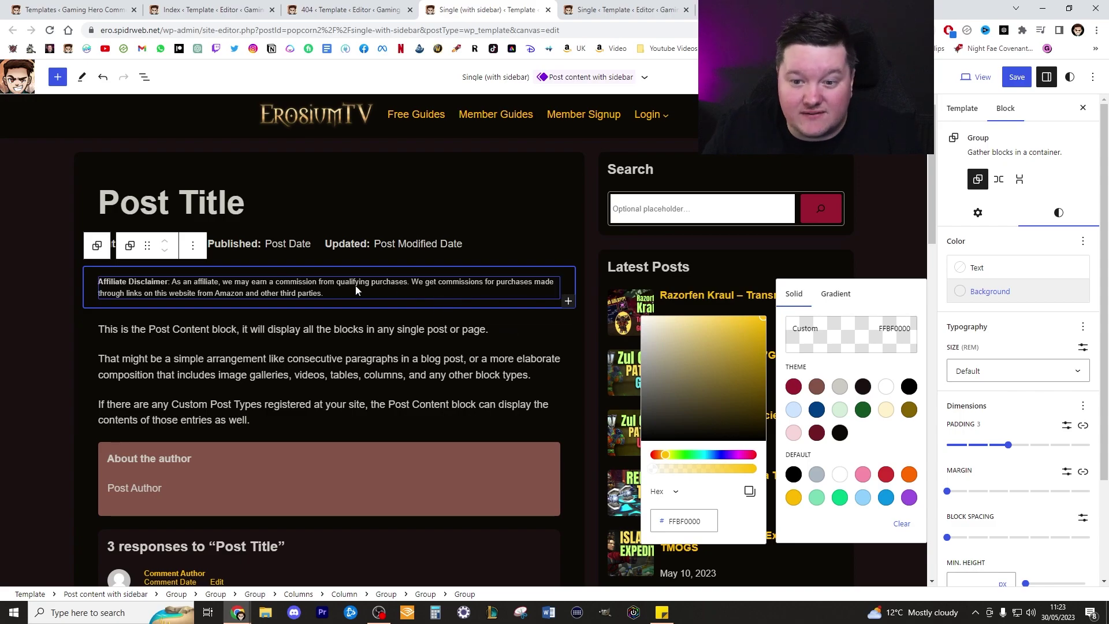
- Delete the Affiliate Disclaimer group from the post content
left_click(193, 246)
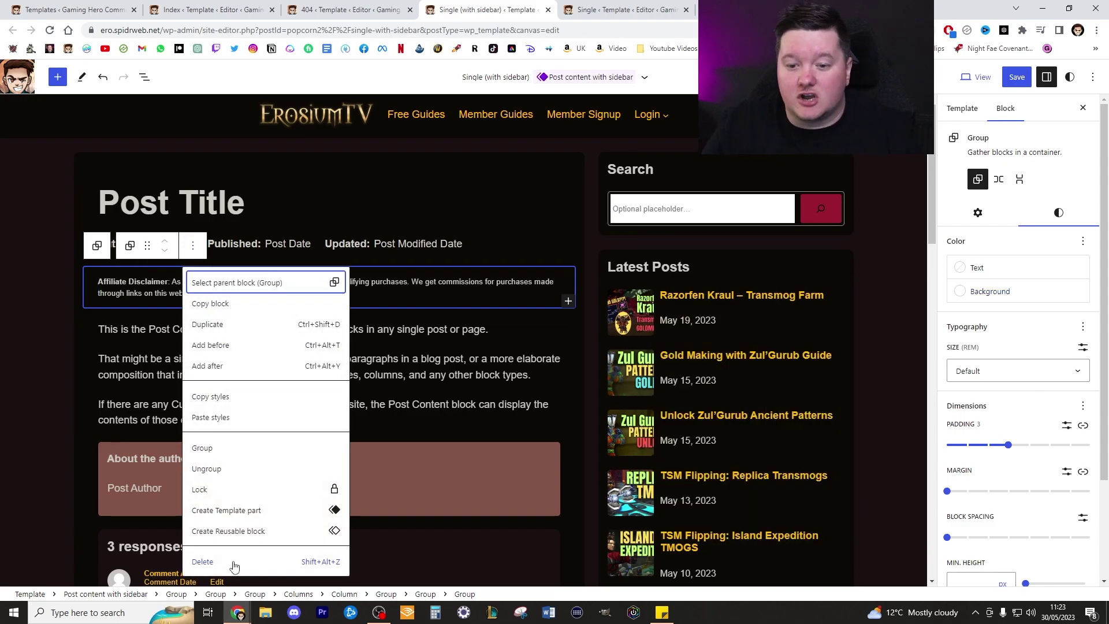
left_click(204, 561)
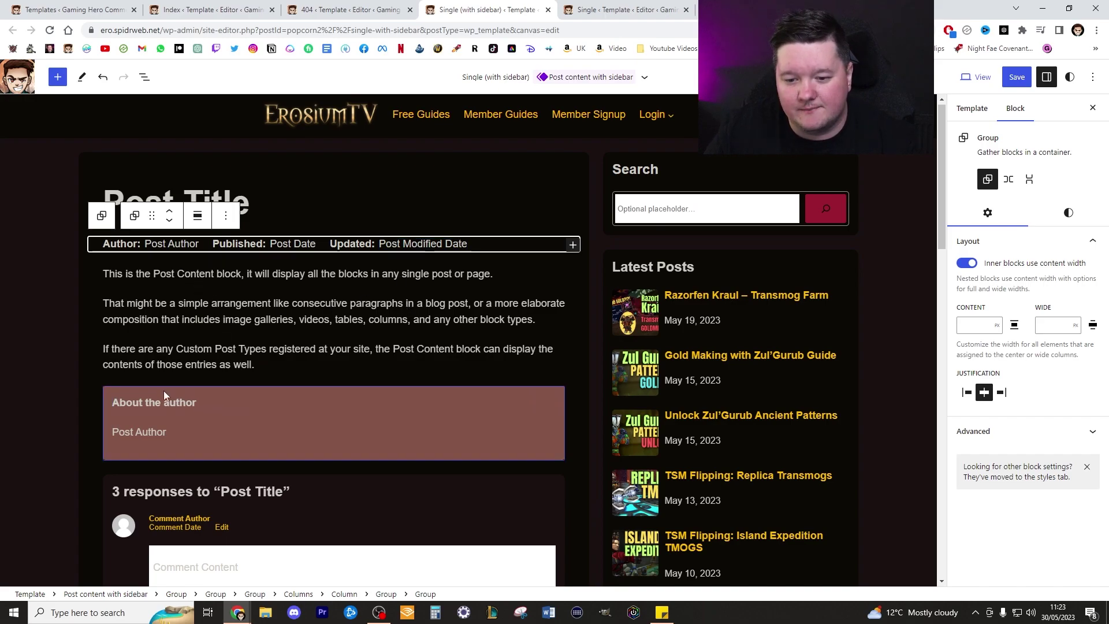
- Make the background of the "About the author" group fully transparent with the custom colour 82534900
left_click(111, 393)
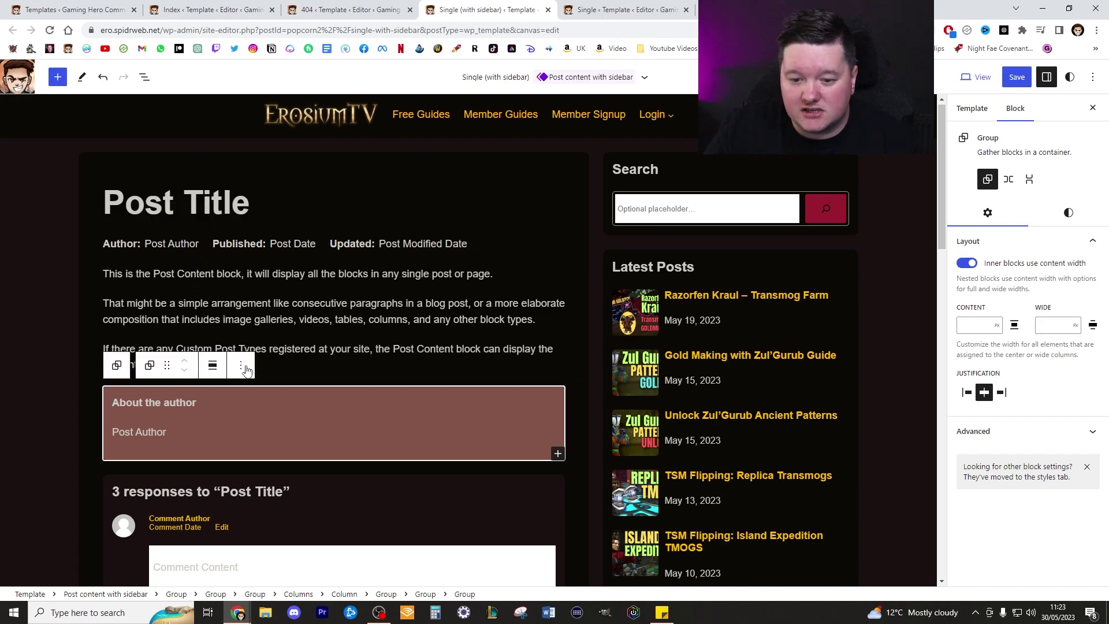
left_click(1074, 218)
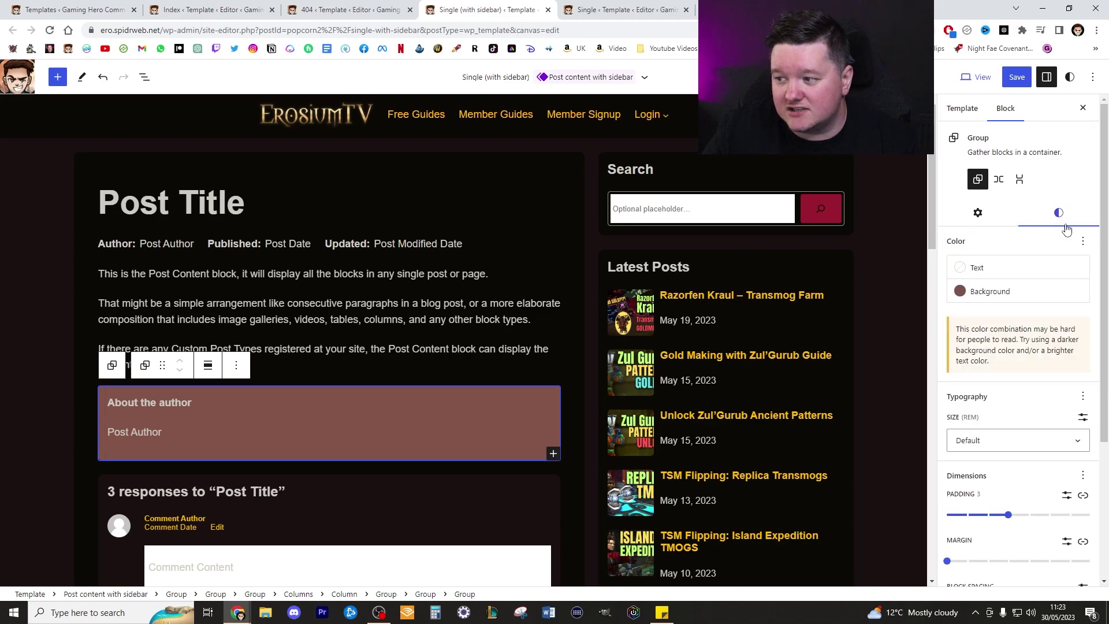
left_click(991, 291)
left_click(821, 341)
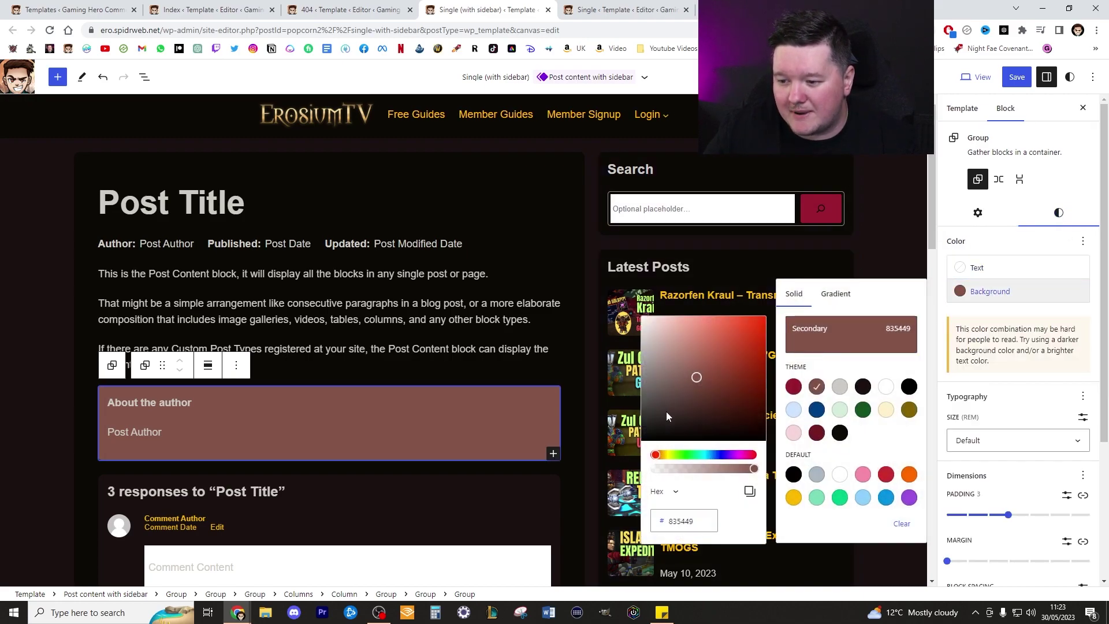
left_click_drag(689, 472, 628, 473)
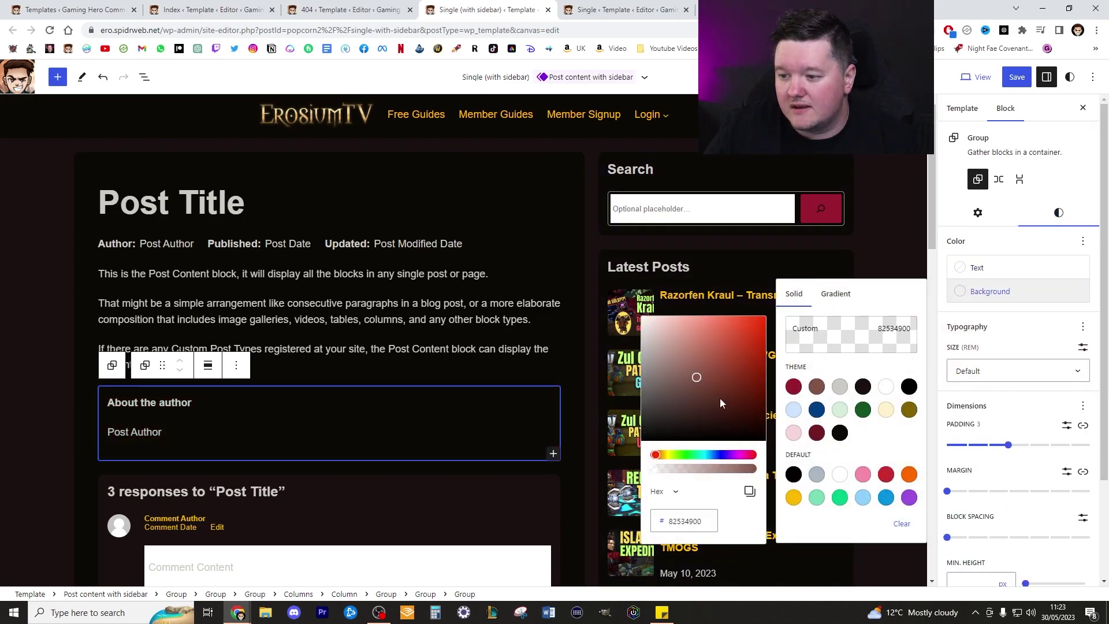
- Turn off content width for inner blocks in the group that wraps "About the author", and save the template
left_click(110, 369)
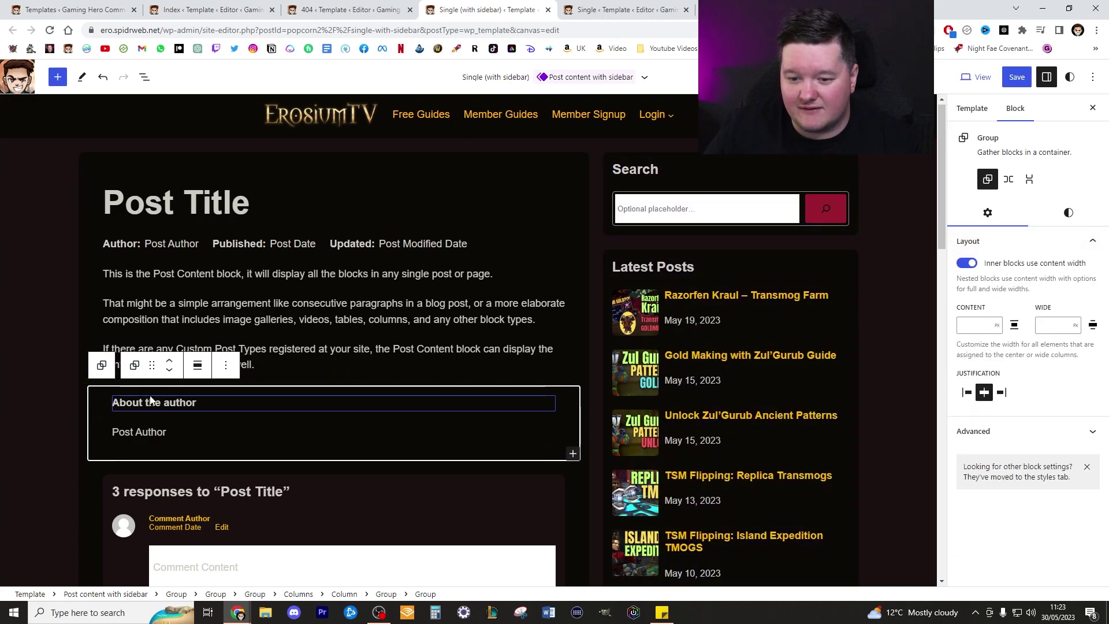
left_click(968, 263)
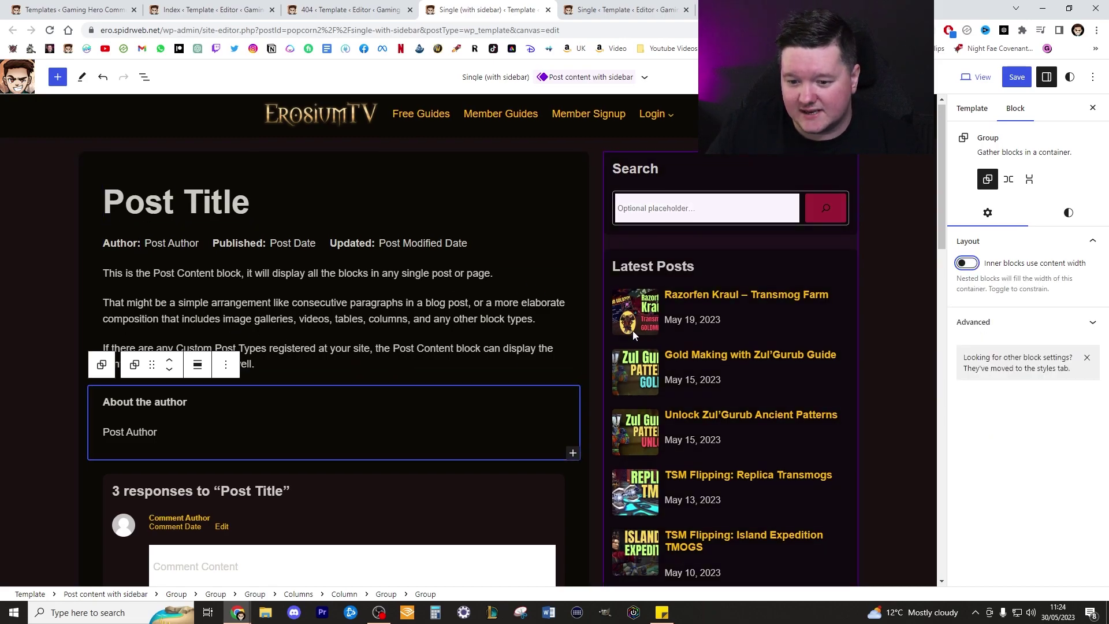
scroll(618, 333, "down", 4)
scroll(592, 343, "up", 4)
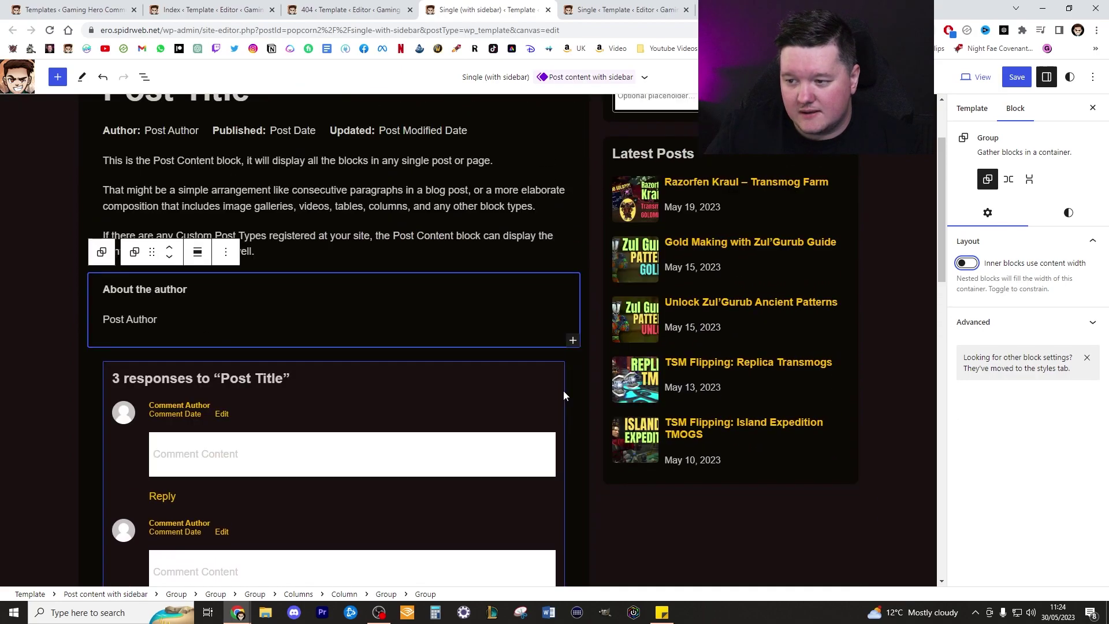
left_click(1016, 77)
left_click(971, 144)
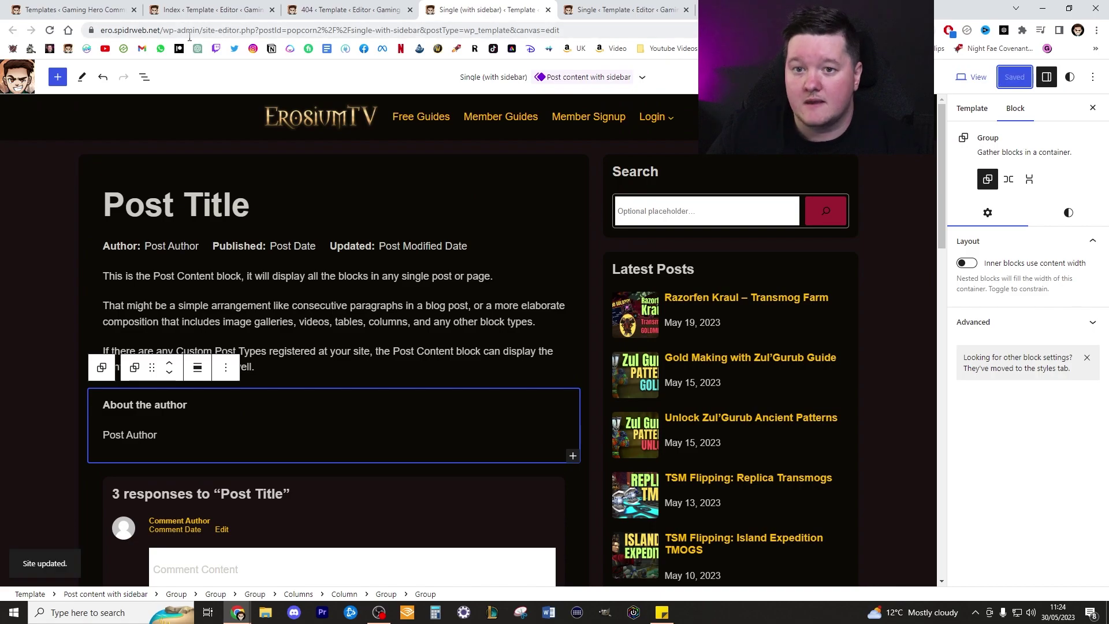
- Go from the templates list to the site's front page and open the featured post "How to Make Gold in World of Warcraft: The Ultimate Guide"
left_click(106, 7)
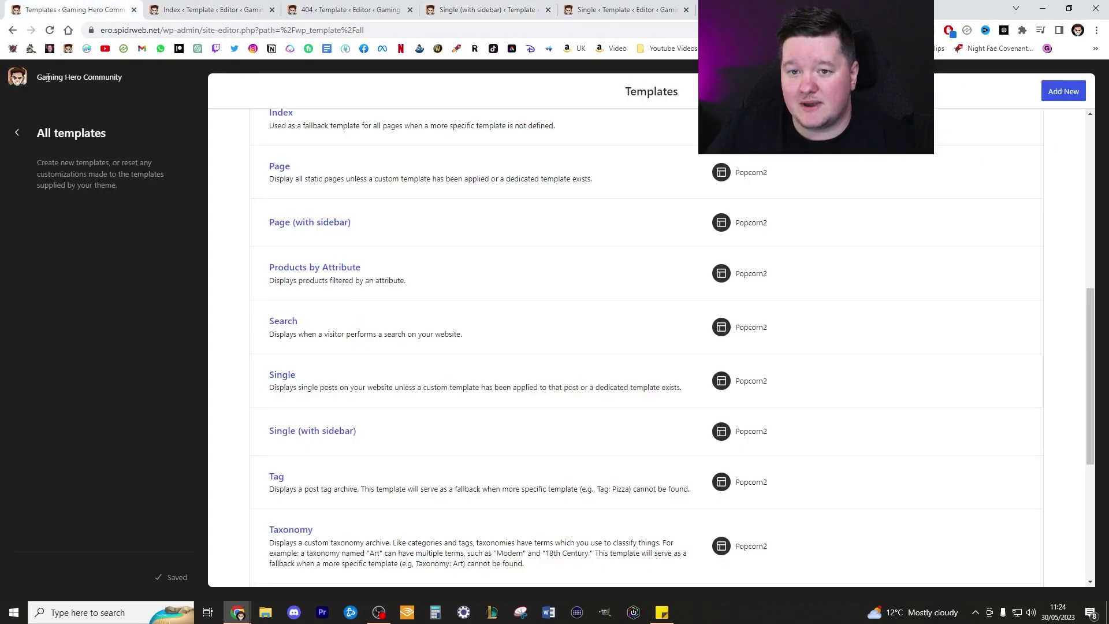
left_click(17, 78)
left_click(34, 83)
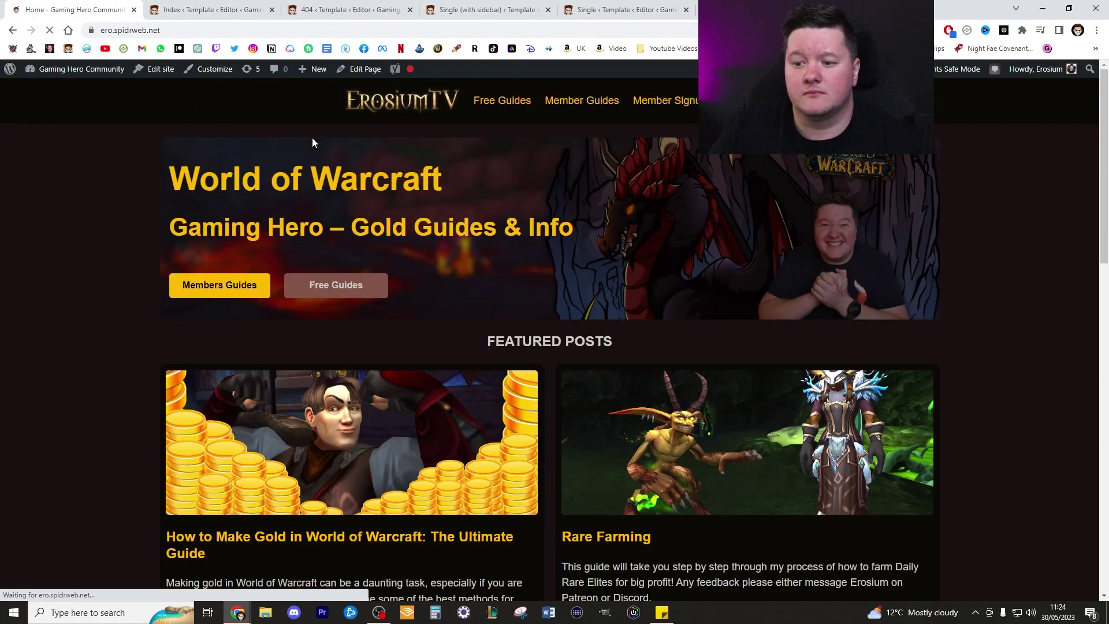
scroll(501, 325, "down", 4)
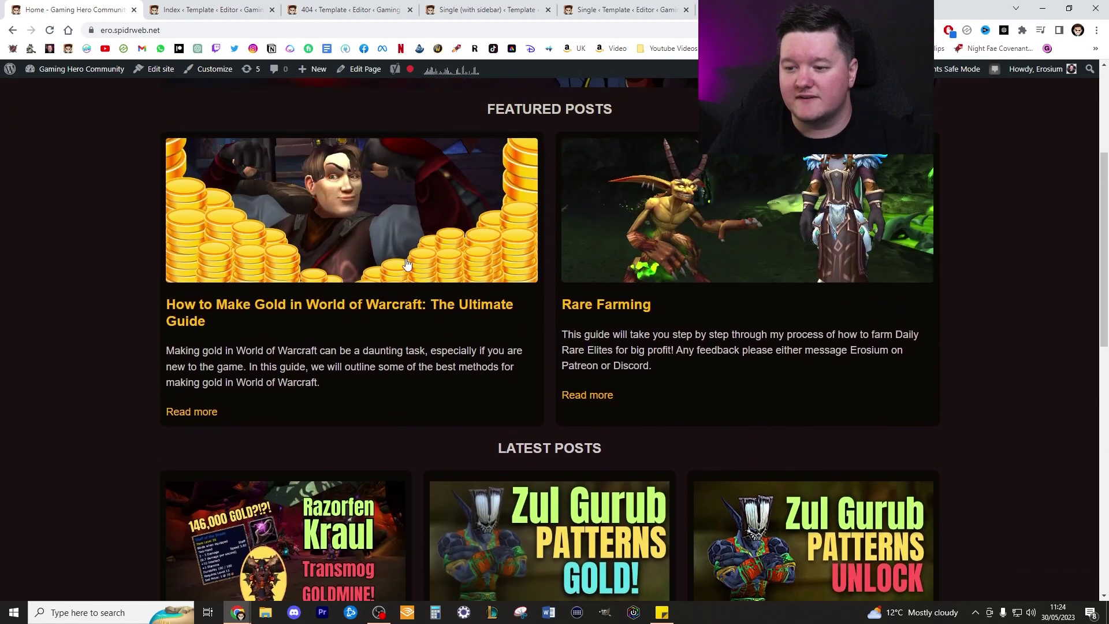
left_click(412, 265)
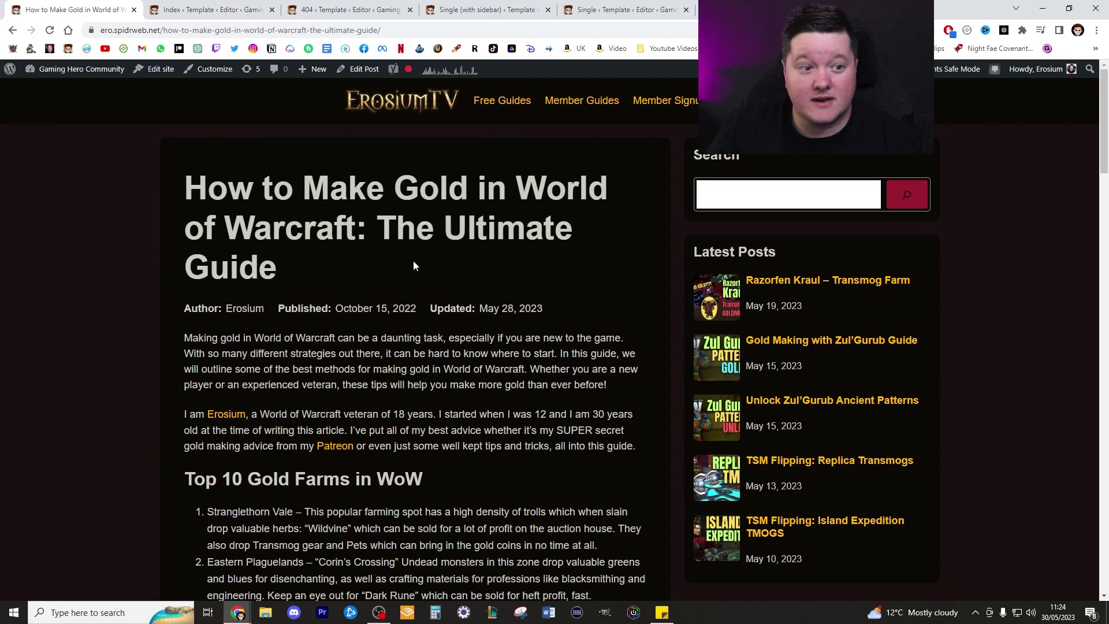
- Examine the gold-making guide's layout from the title, post details and sidebar down to the "About the author" section
scroll(524, 279, "down", 1)
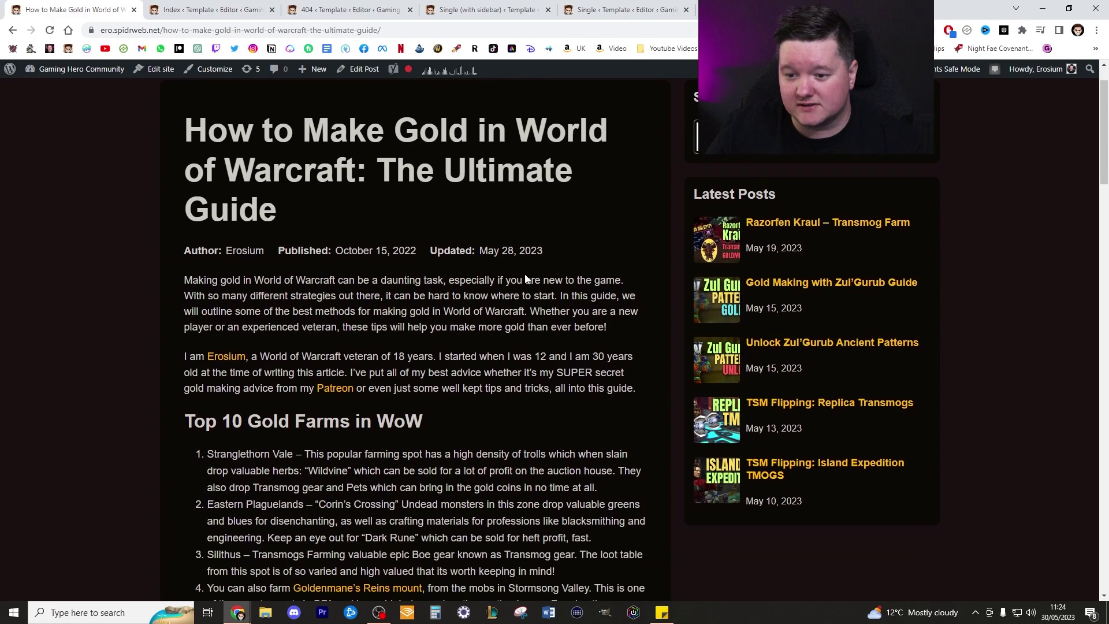
scroll(482, 200, "up", 1)
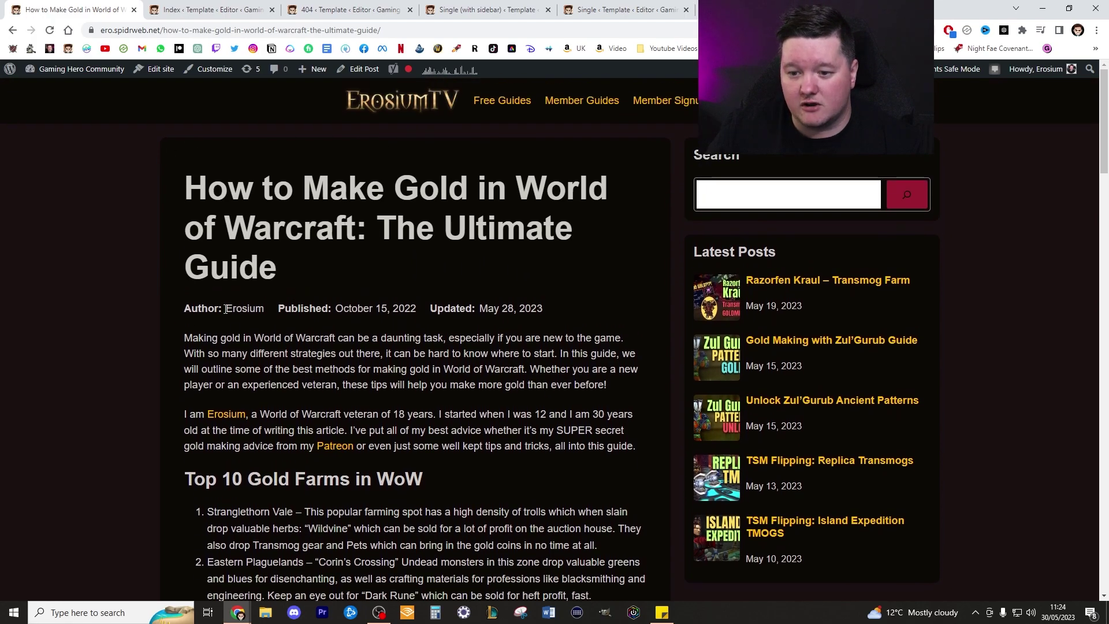
scroll(395, 276, "down", 14)
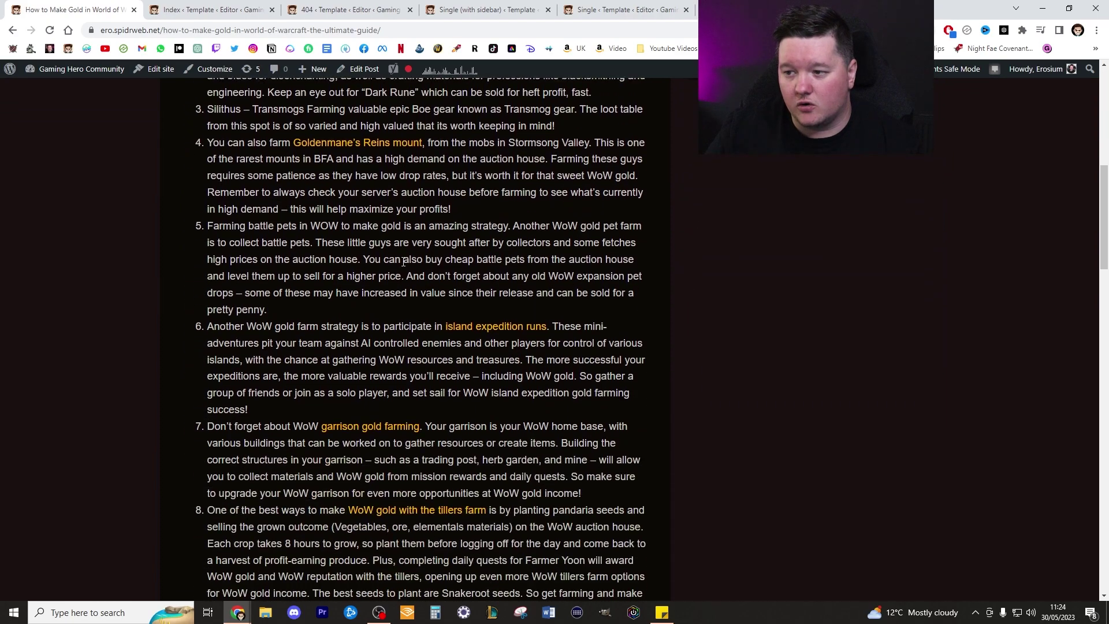
scroll(424, 264, "down", 15)
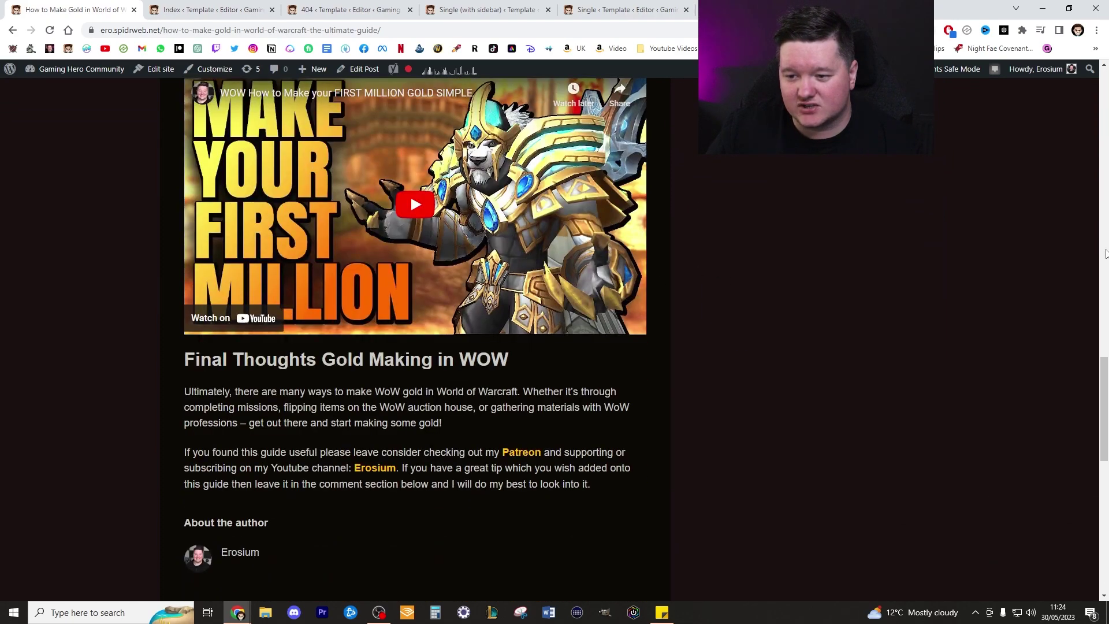
scroll(846, 316, "down", 4)
scroll(1106, 133, "up", 16)
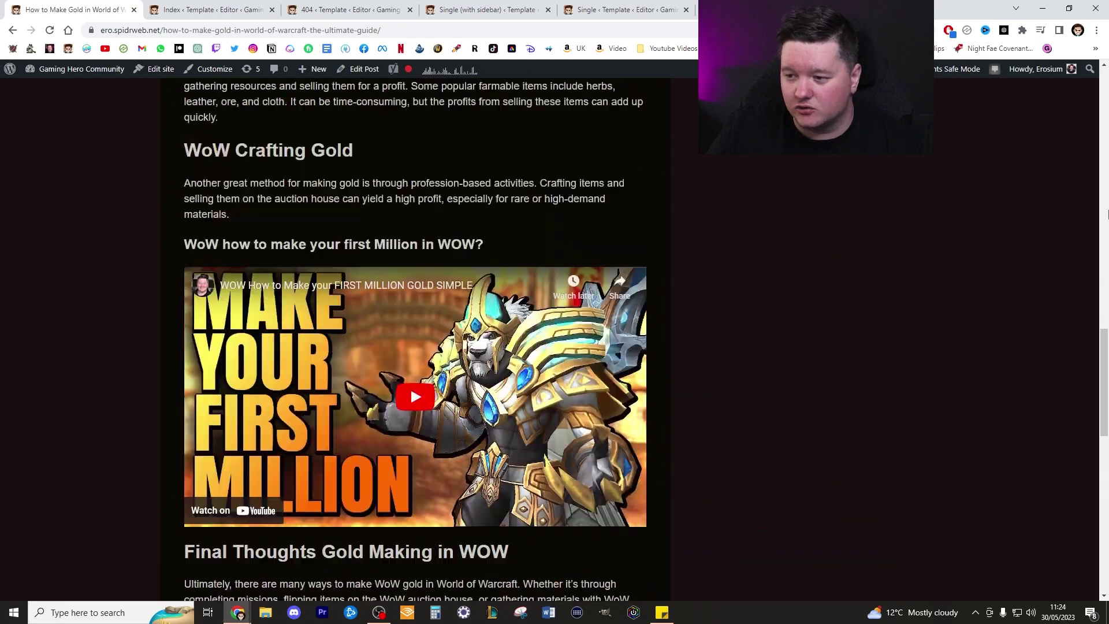
scroll(1107, 132, "up", 15)
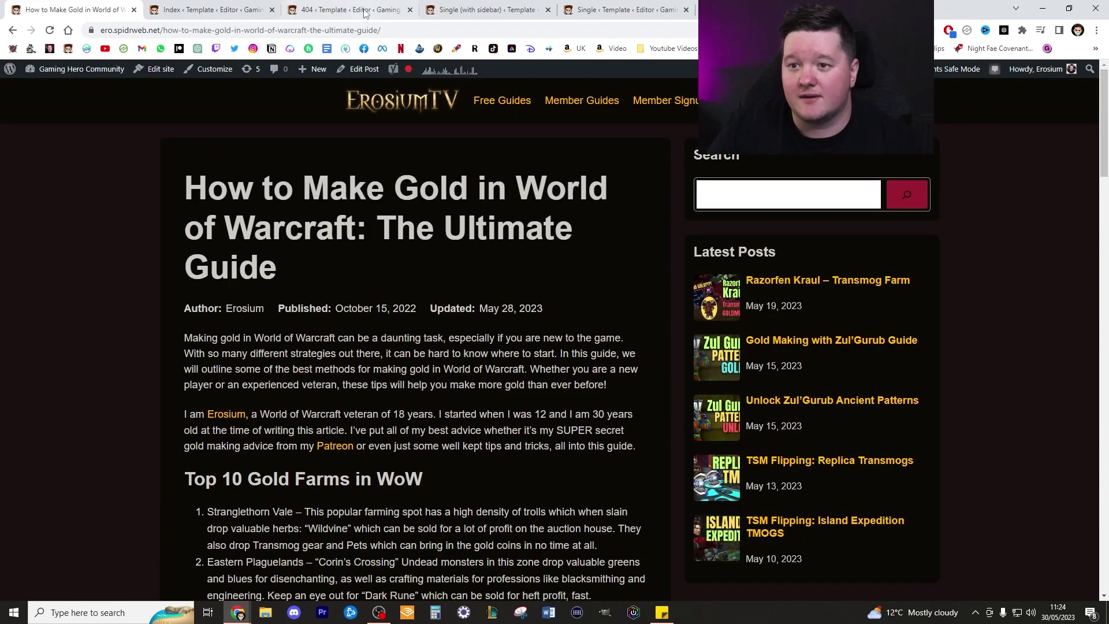
- Delete the Post Featured Image block from the Single template and close its editor tab without saving
left_click(622, 9)
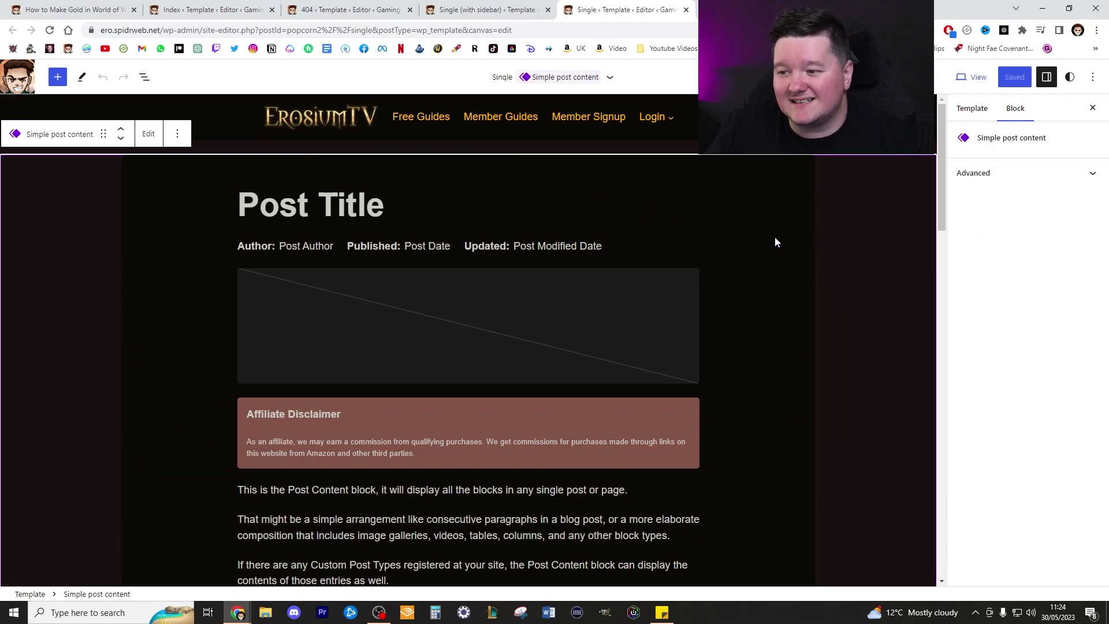
left_click(507, 305)
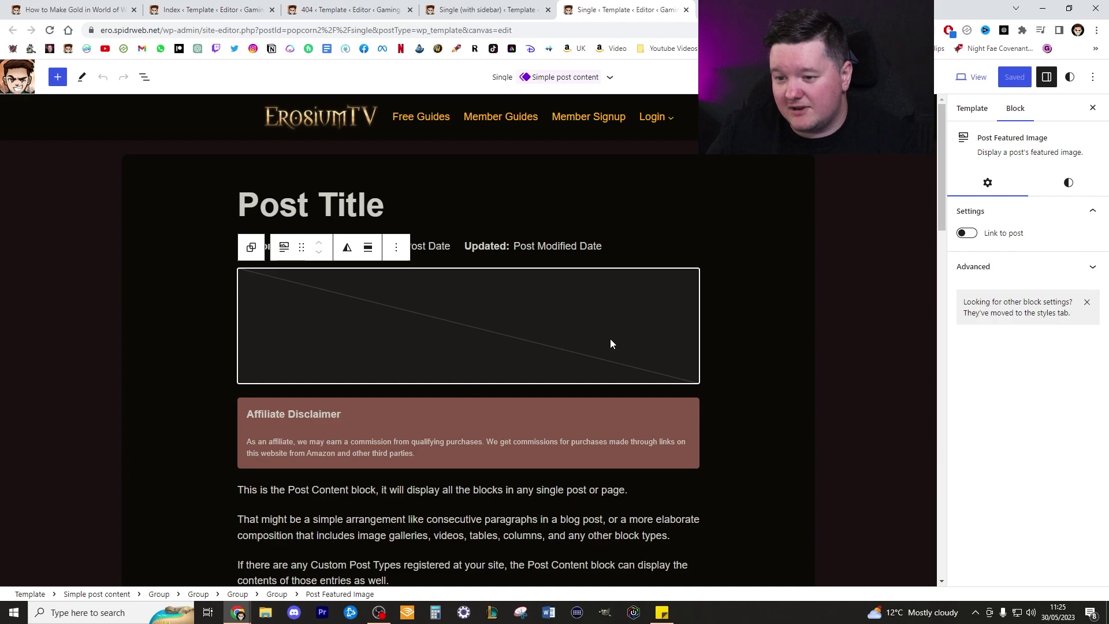
key("Delete")
key("Delete")
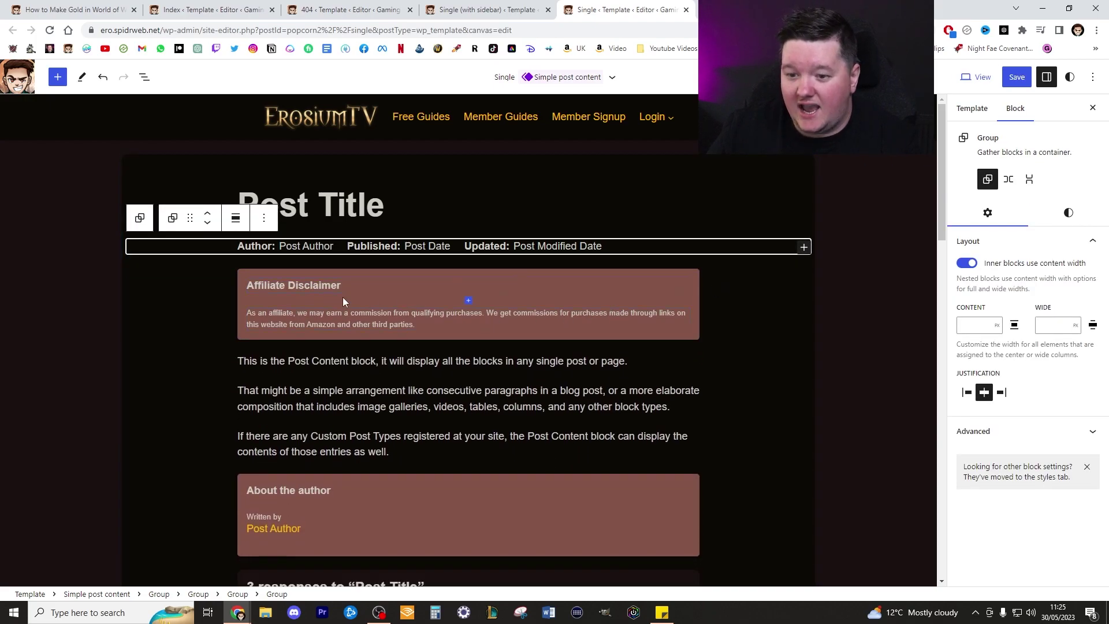
scroll(508, 318, "down", 5)
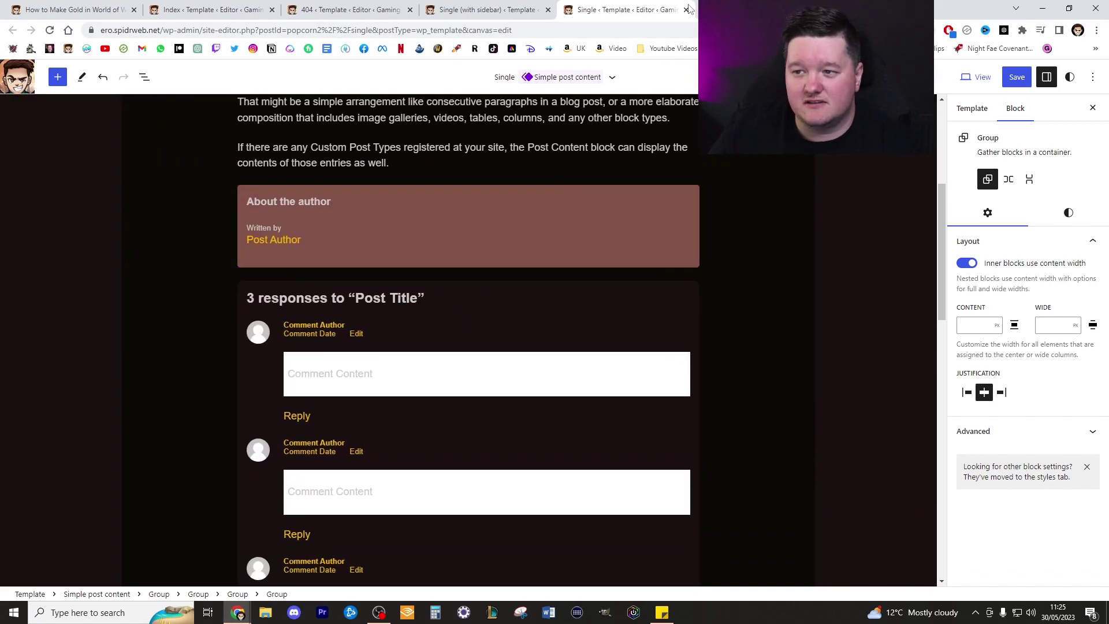
left_click(687, 10)
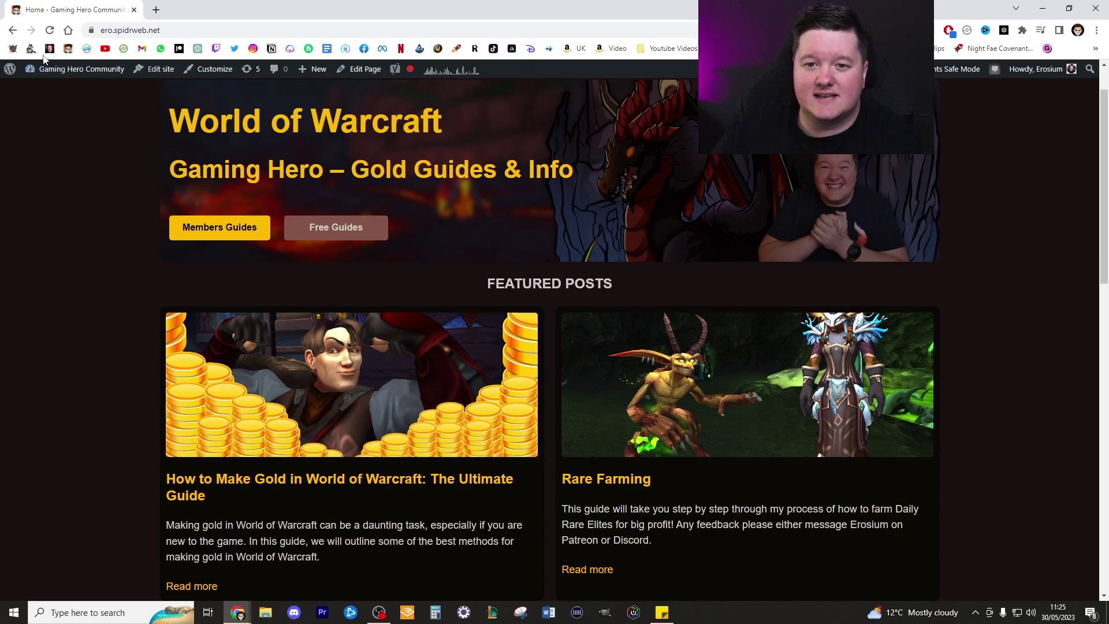
- Open the Elementor-built erosiumtv.com site alongside the new one and go to its "Razorfen Kraul – Transmog Farm" post
middle_click(68, 48)
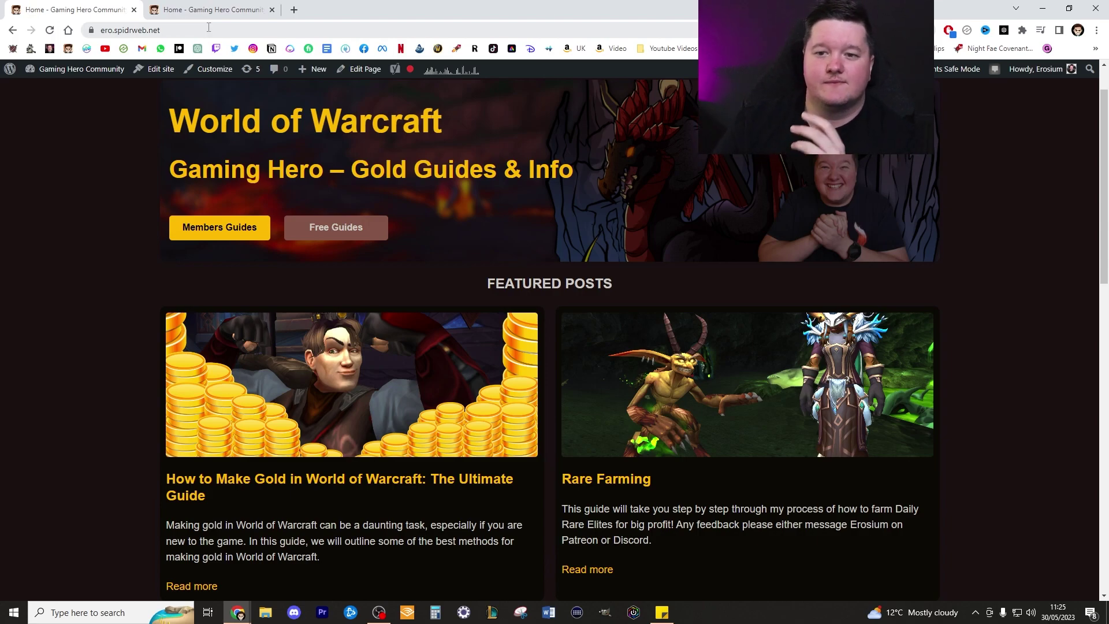
left_click(201, 10)
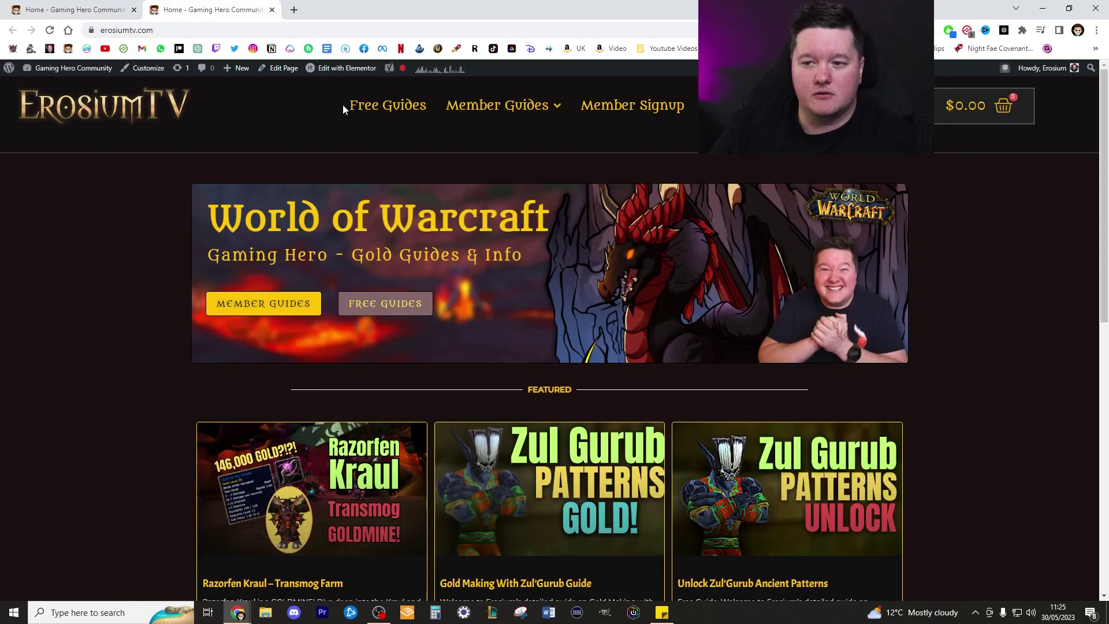
left_click(341, 69)
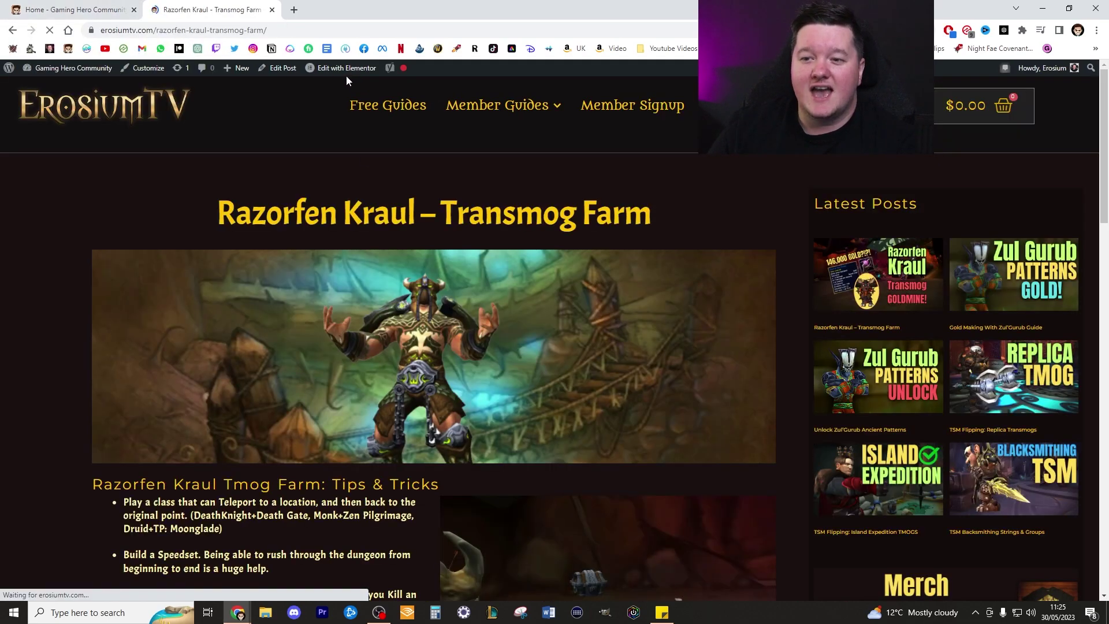
- Start a new post in the Elementor editor and return to the Razorfen Kraul post
mouse_move(337, 67)
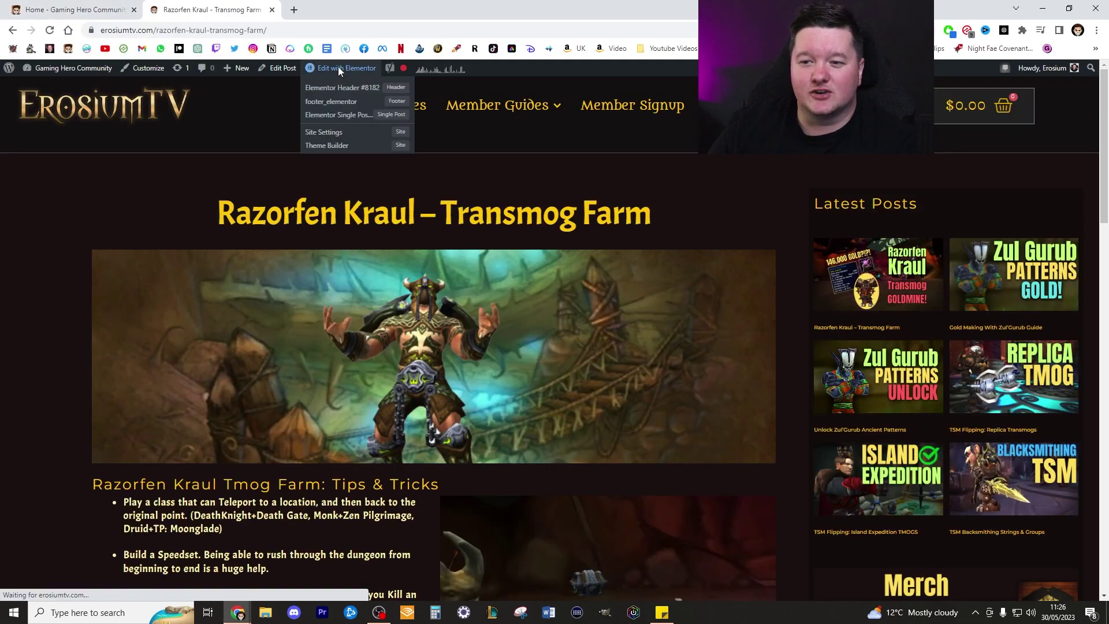
left_click(246, 86)
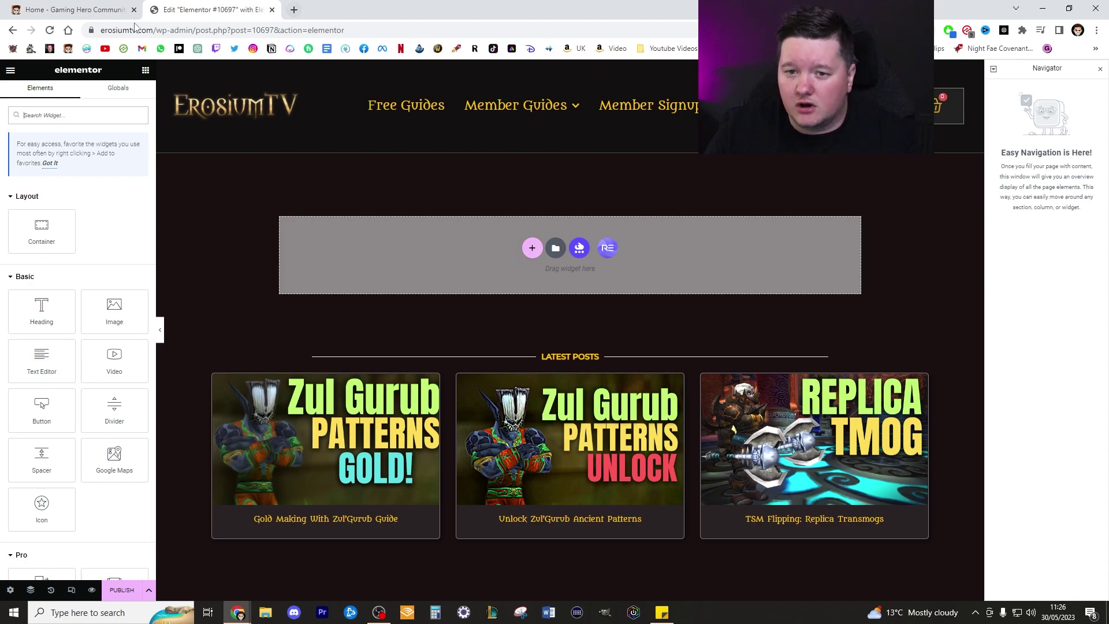
left_click(12, 30)
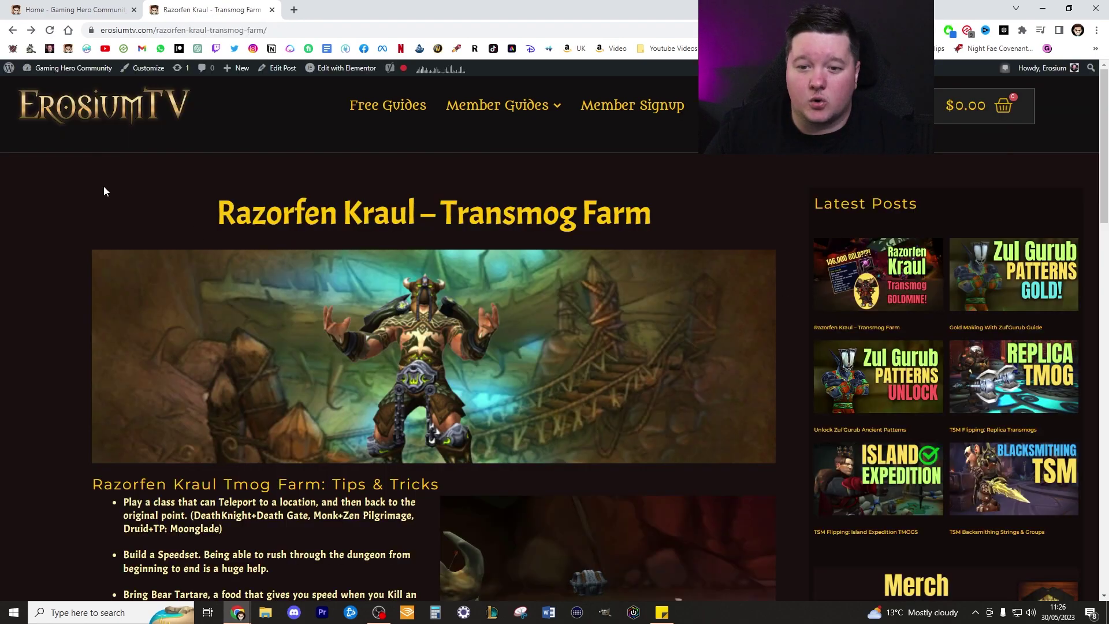
- Select and copy the whole Razorfen Kraul article, from the title through the end of the "Import Route" section
left_click_drag(104, 191, 523, 413)
scroll(346, 404, "down", 15)
scroll(487, 448, "down", 6)
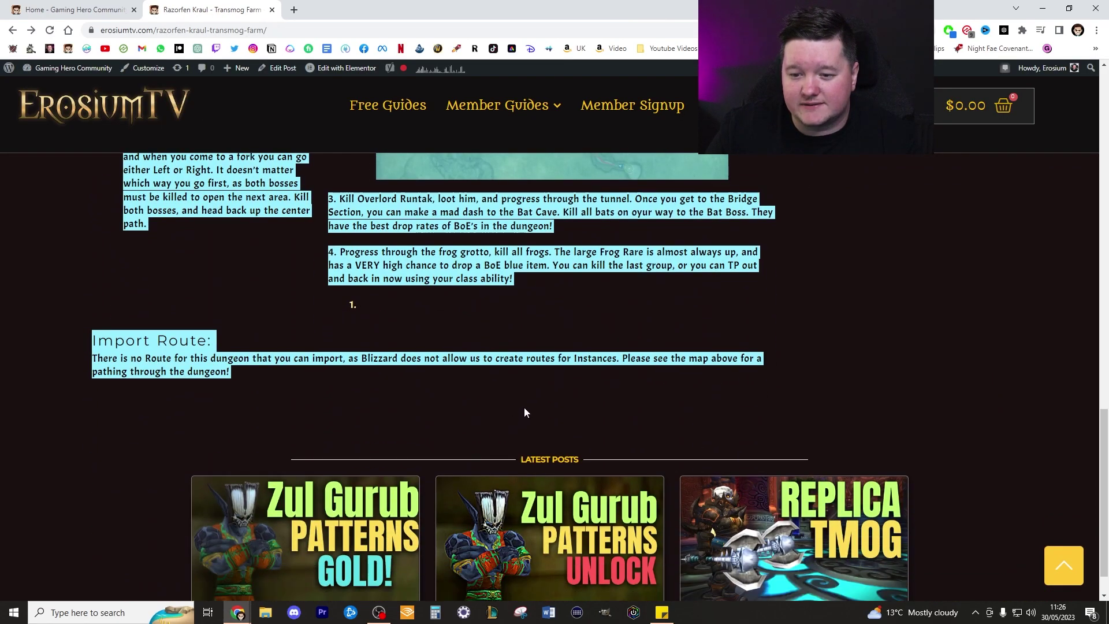
- Create a new post on the ero.spidrweb.net site, paste the copied Razorfen Kraul article into it and check the converted blocks
left_click(109, 8)
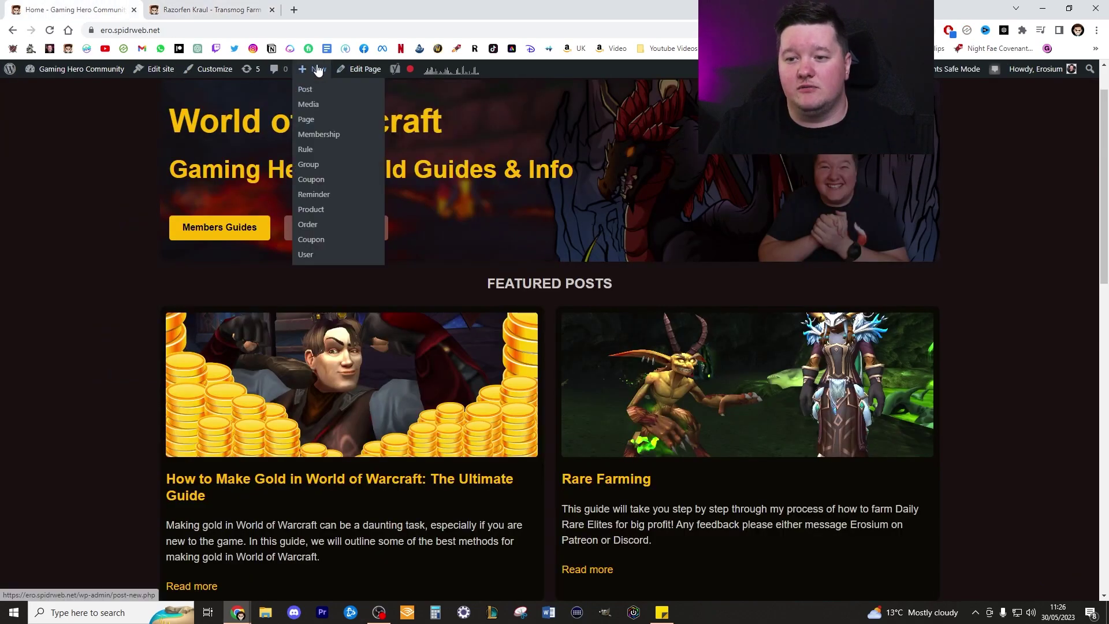
middle_click(313, 88)
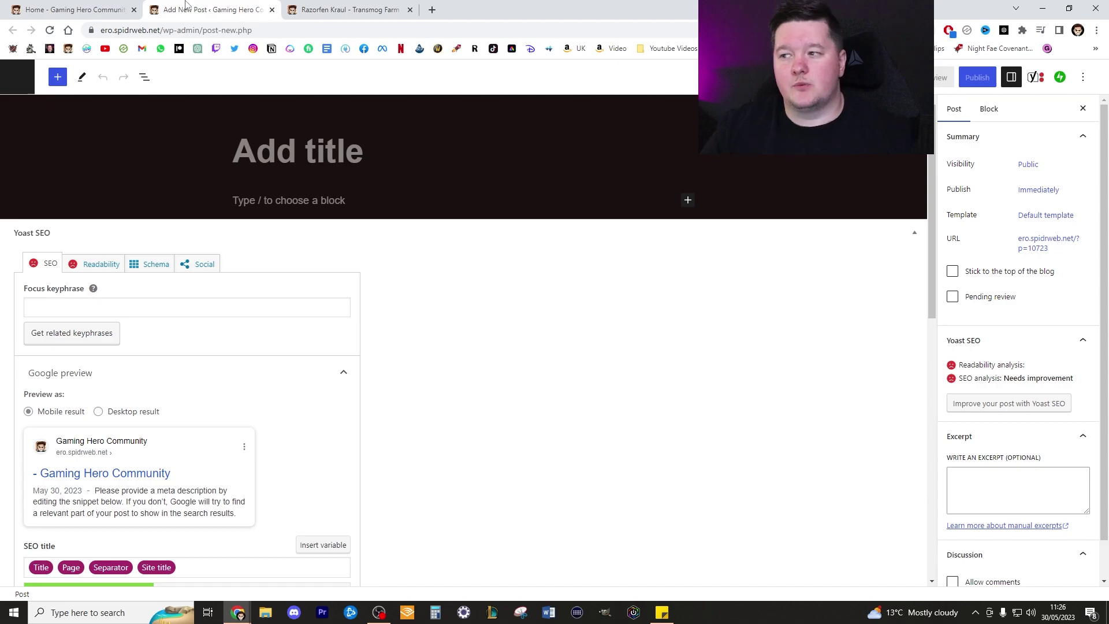
key("ctrl+v")
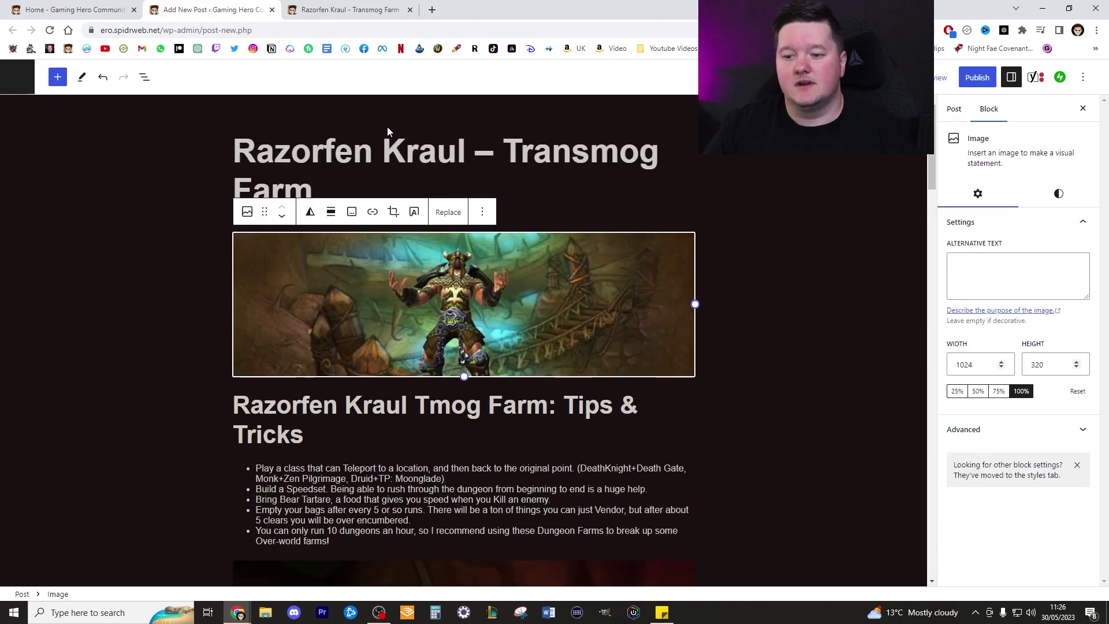
scroll(578, 241, "down", 3)
scroll(574, 242, "down", 12)
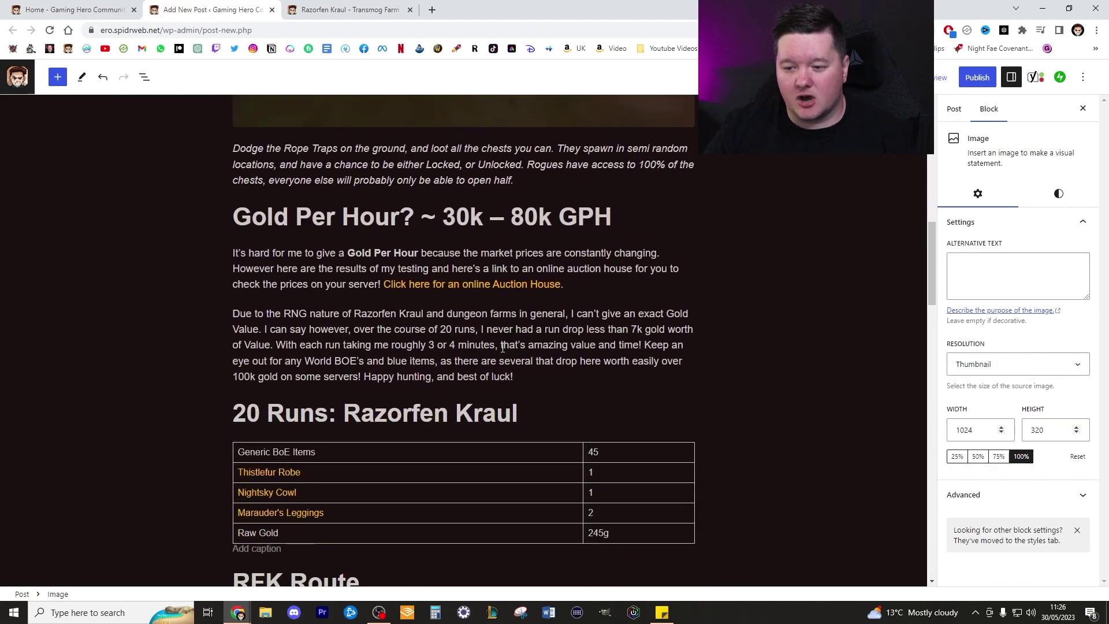
scroll(457, 246, "down", 8)
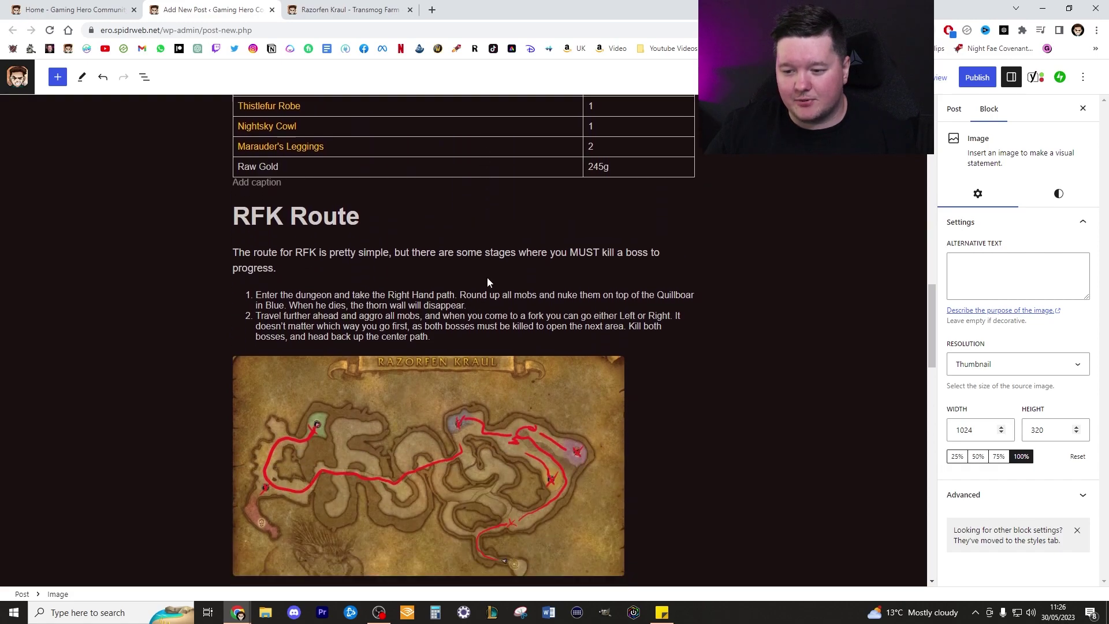
- Assign the "Single (with sidebar)" template to the new Razorfen Kraul post
scroll(537, 281, "down", 3)
scroll(612, 285, "up", 16)
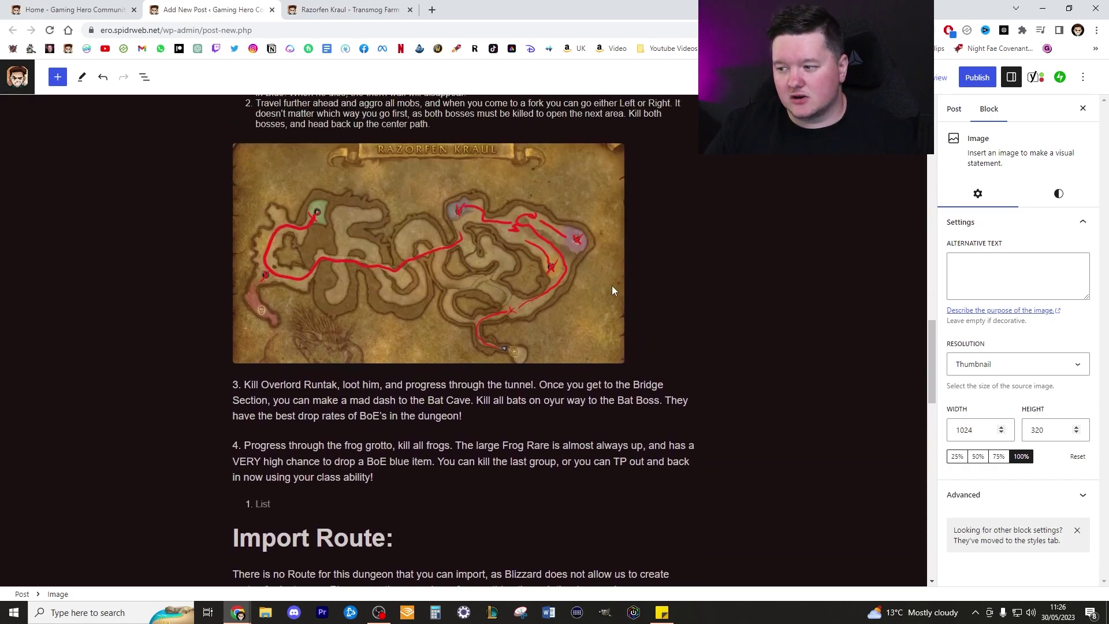
scroll(613, 274, "up", 9)
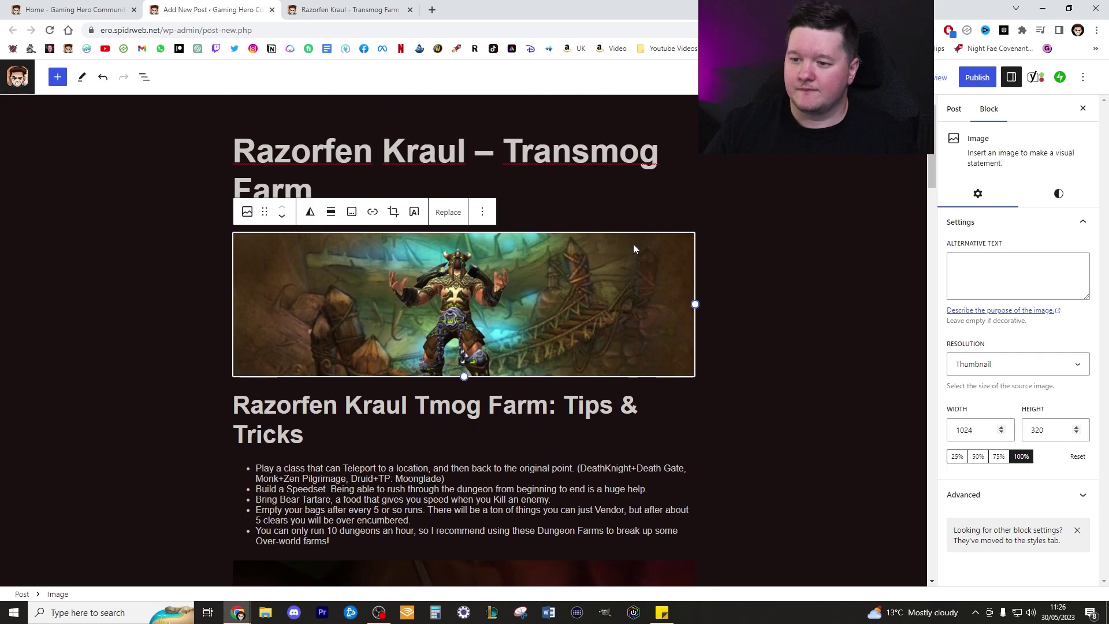
left_click(954, 109)
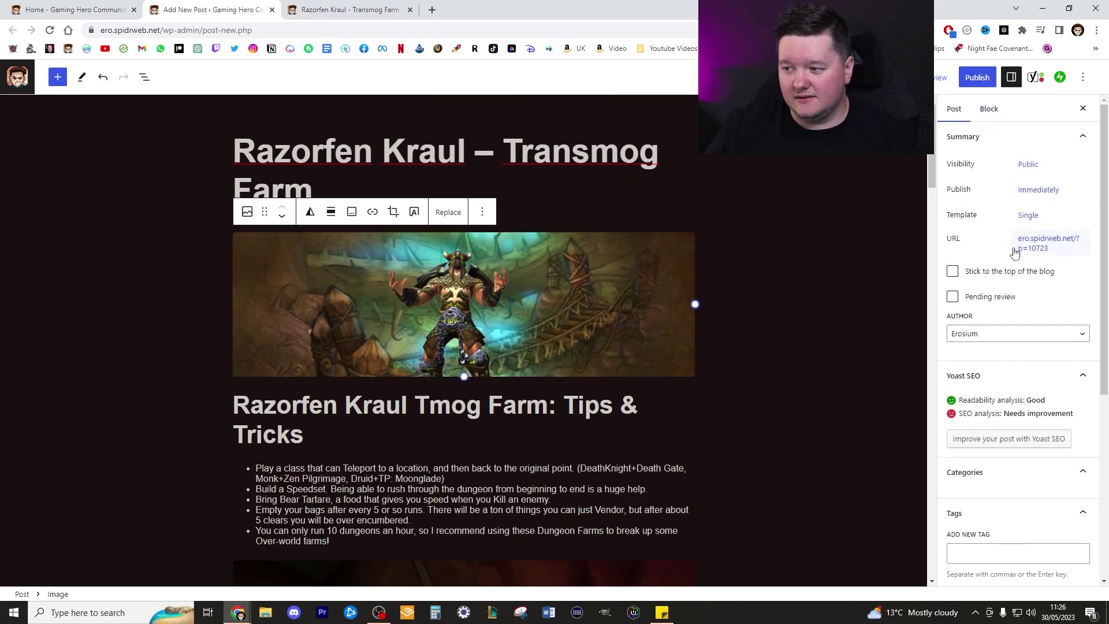
left_click(1027, 215)
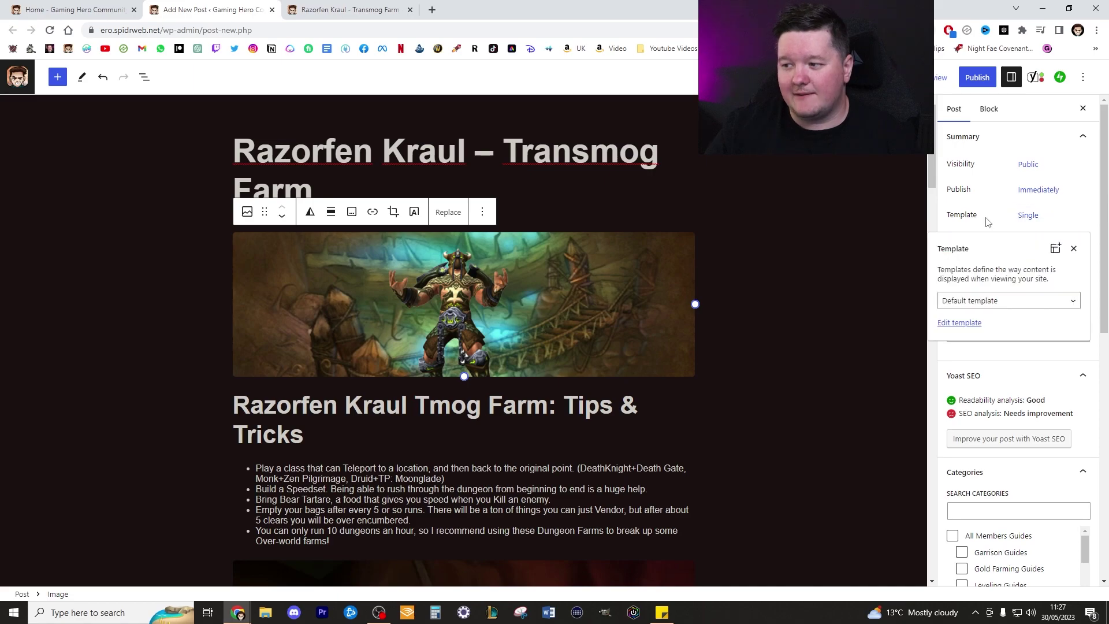
left_click(979, 301)
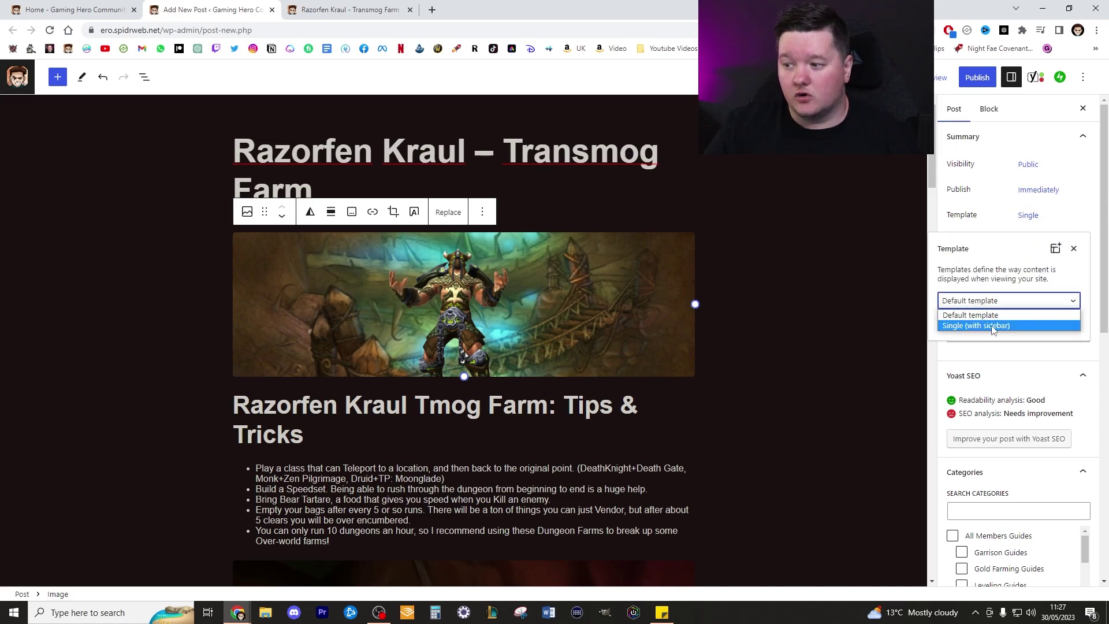
left_click(981, 327)
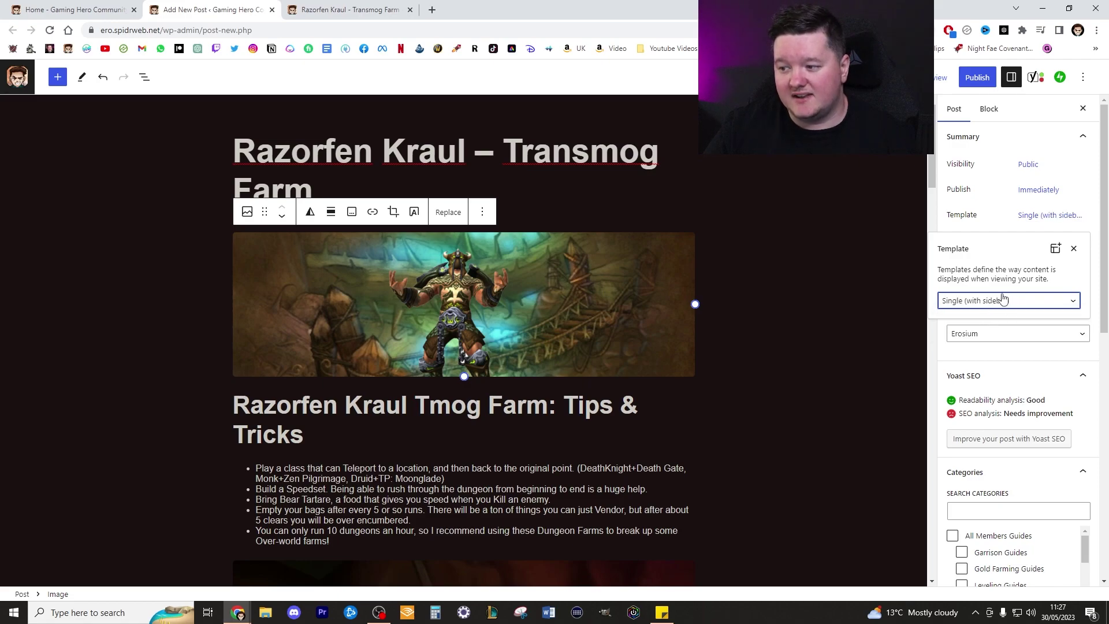
left_click(984, 223)
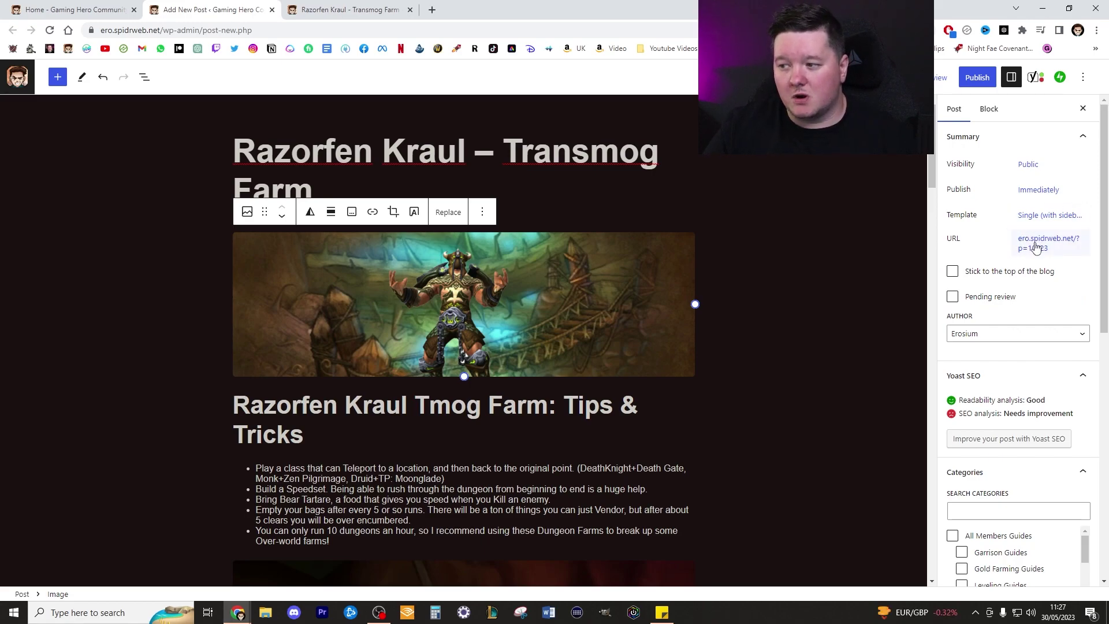
- Return to the top of the original Razorfen Kraul post on erosiumtv.com and highlight the slug in its web address
left_click(350, 10)
left_click(577, 286)
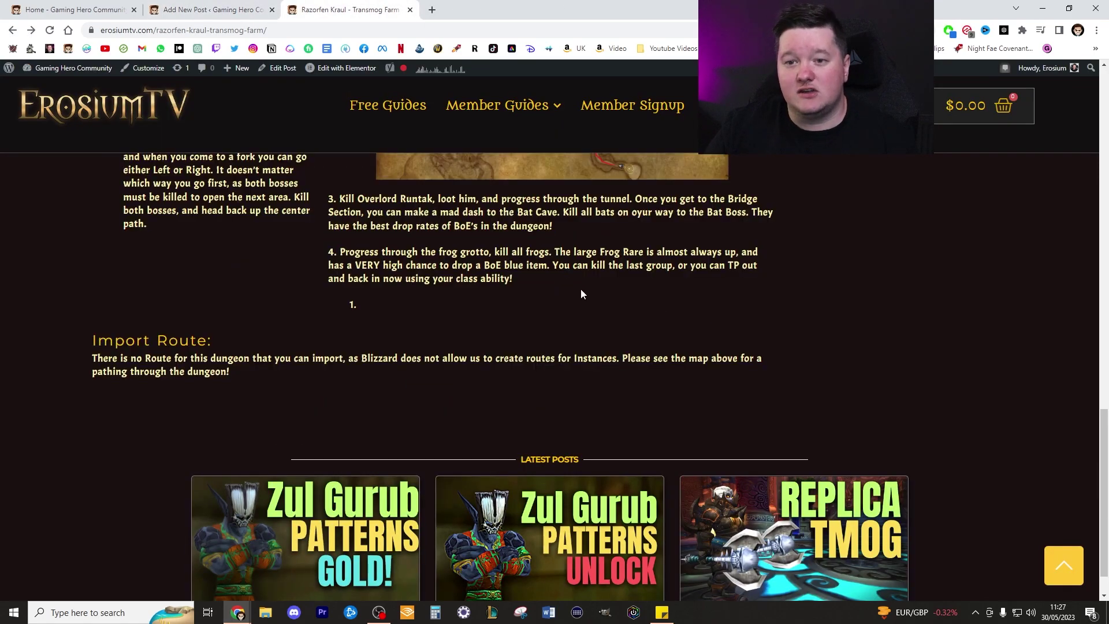
scroll(577, 287, "up", 10)
key("Home")
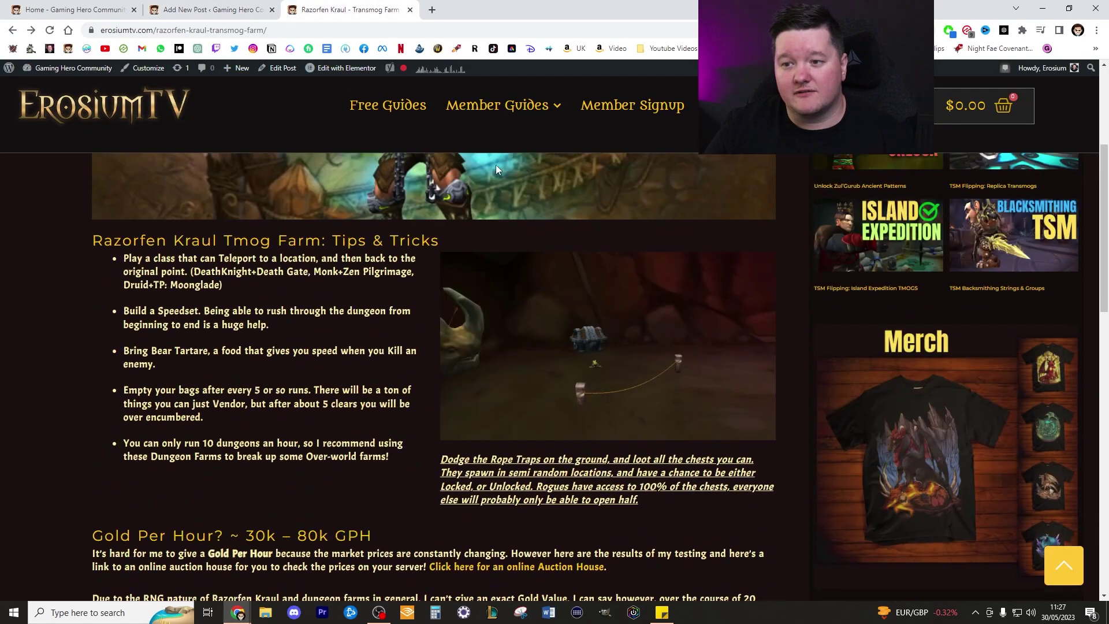
left_click_drag(267, 30, 105, 22)
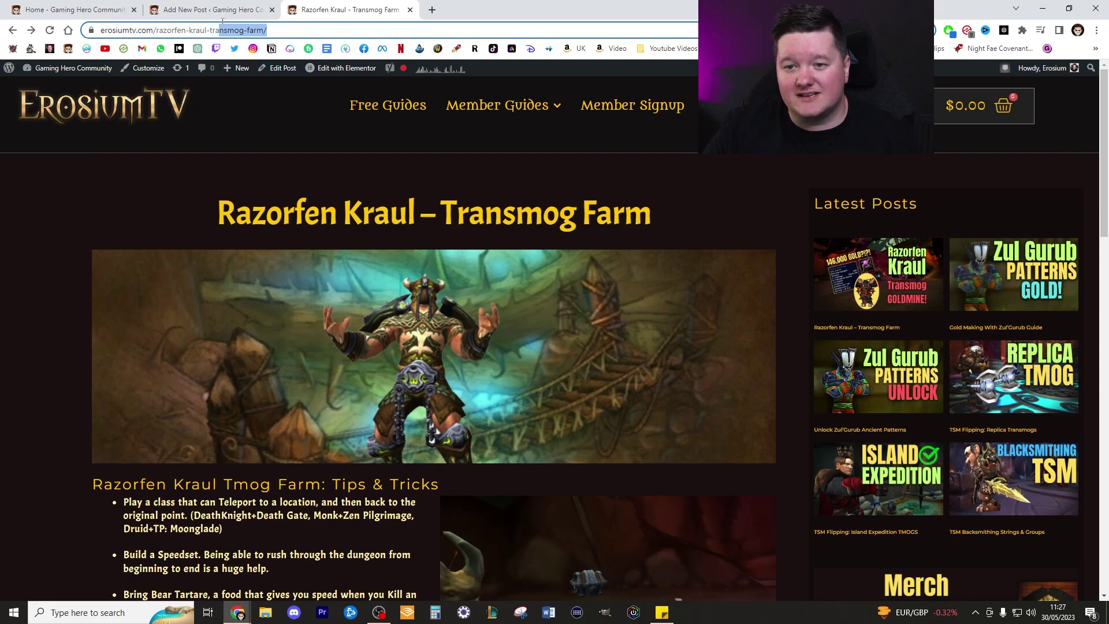
- Compare the original post's web address with the URL setting of the new draft on ero.spidrweb.net
left_click(208, 10)
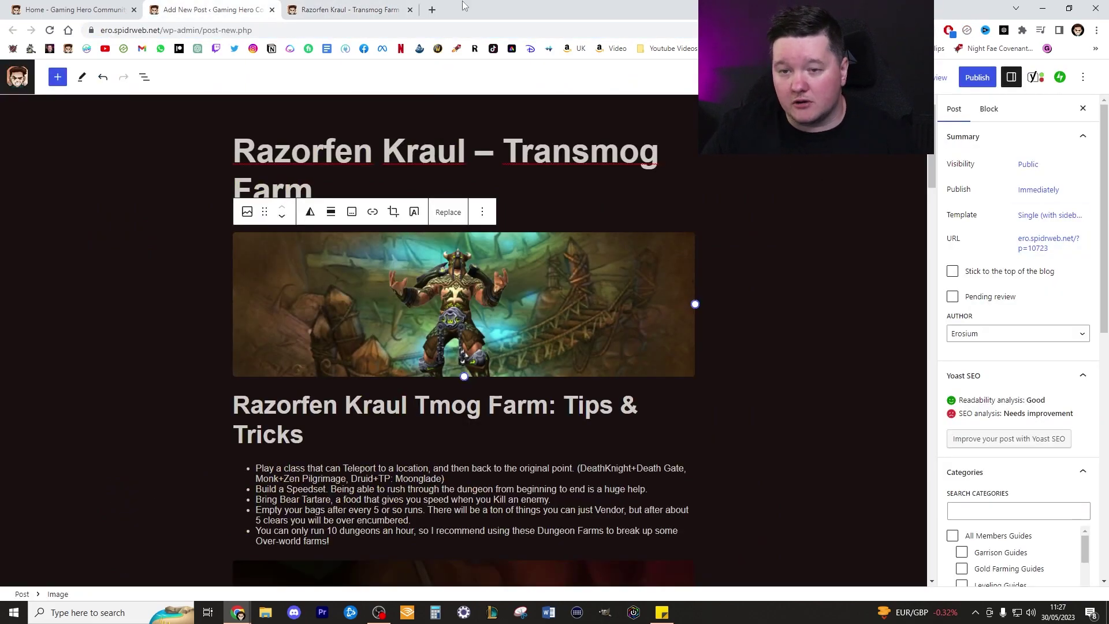
left_click(297, 8)
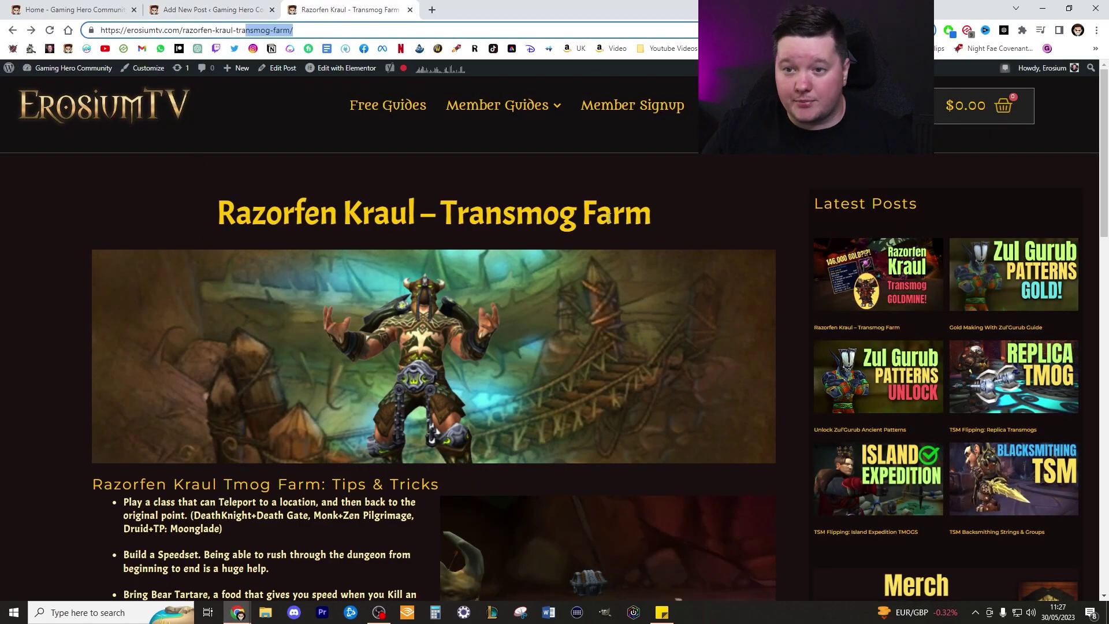
left_click(243, 9)
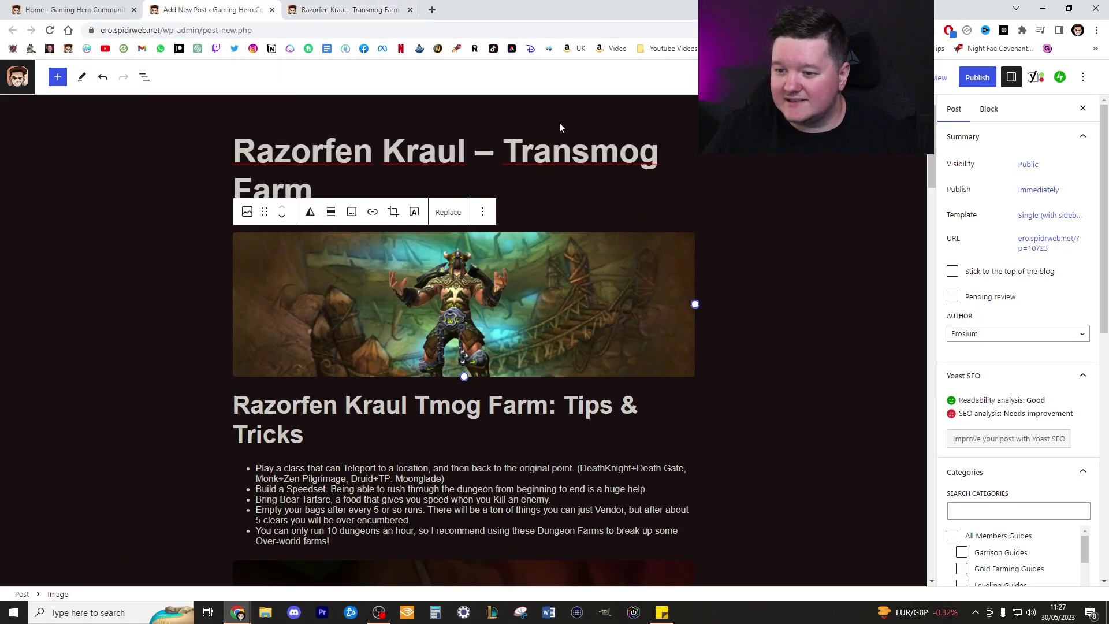
left_click(368, 7)
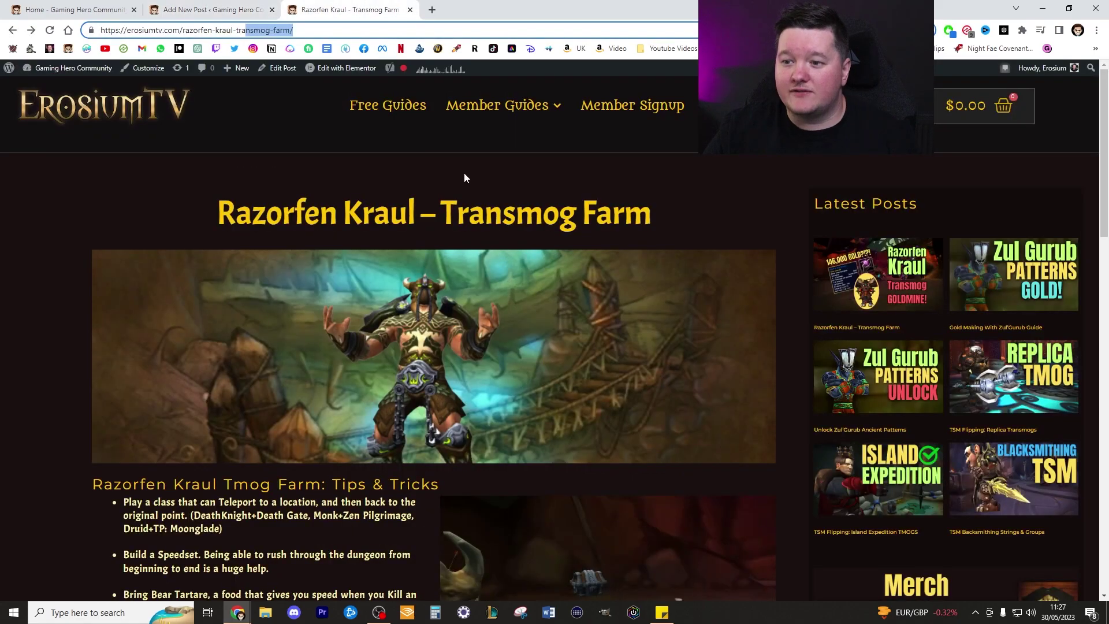
mouse_move(283, 70)
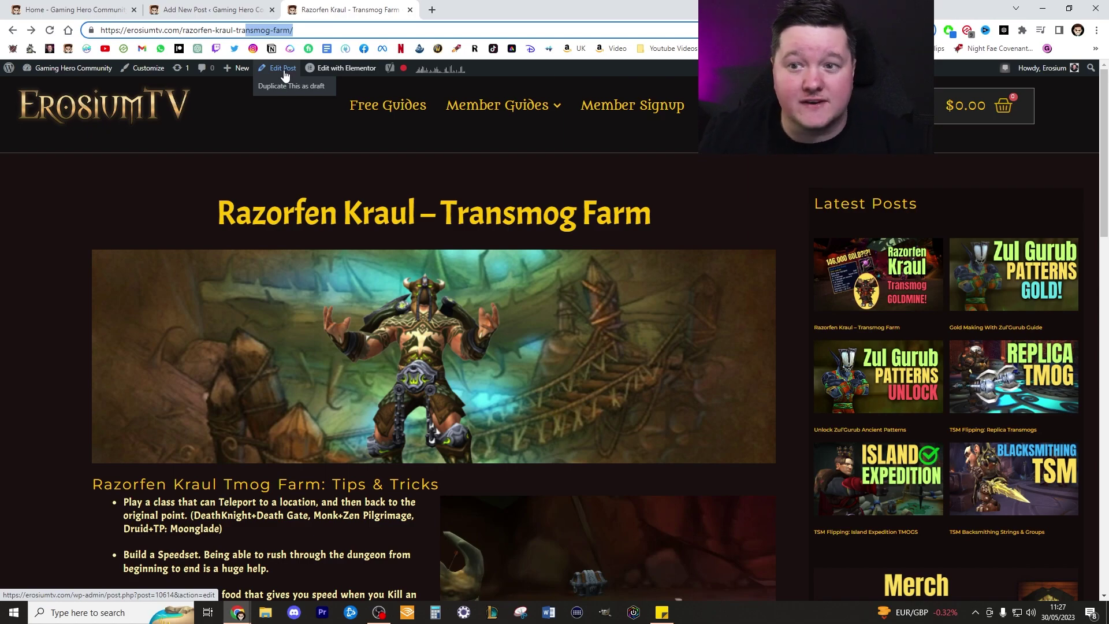
left_click(212, 7)
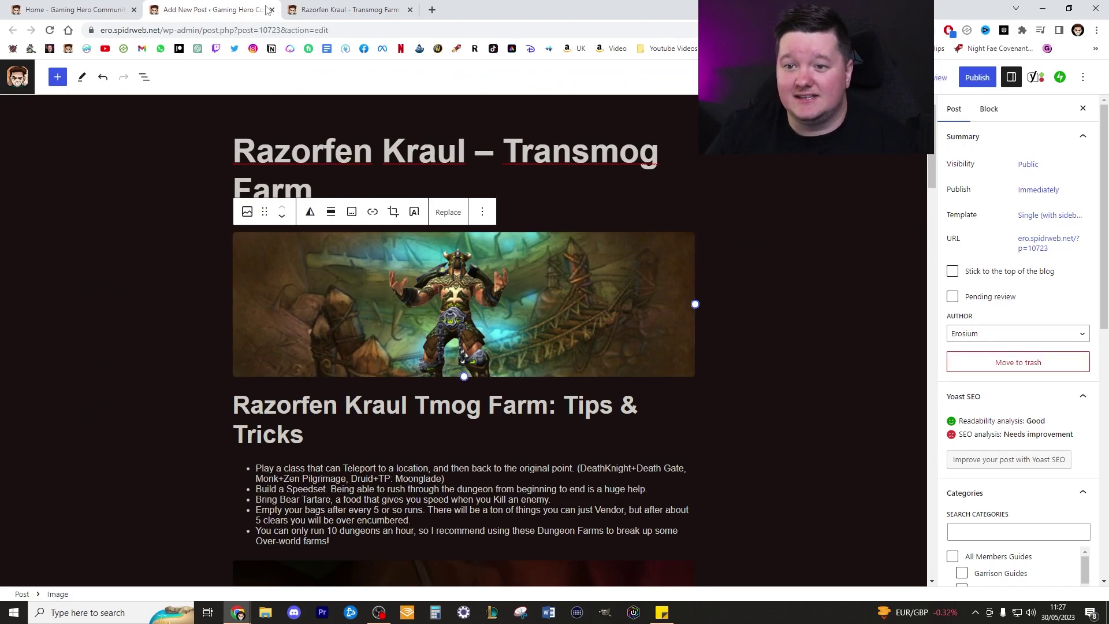
left_click(1032, 248)
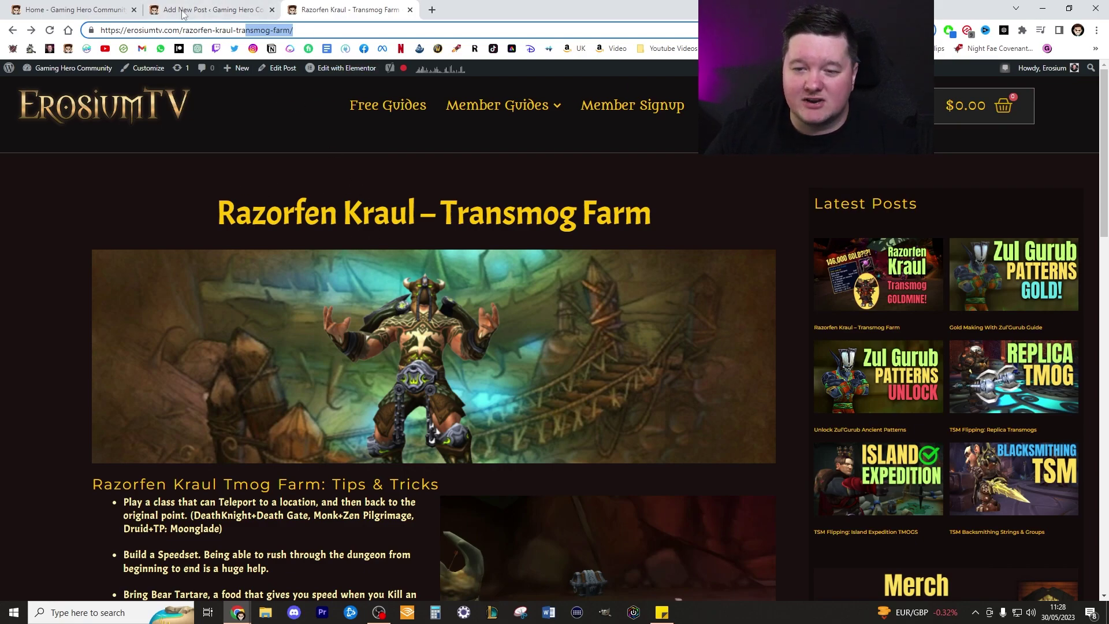
- Close the original post and the new draft, and return to the top of the new site's front page
left_click(410, 10)
key("ctrl+w")
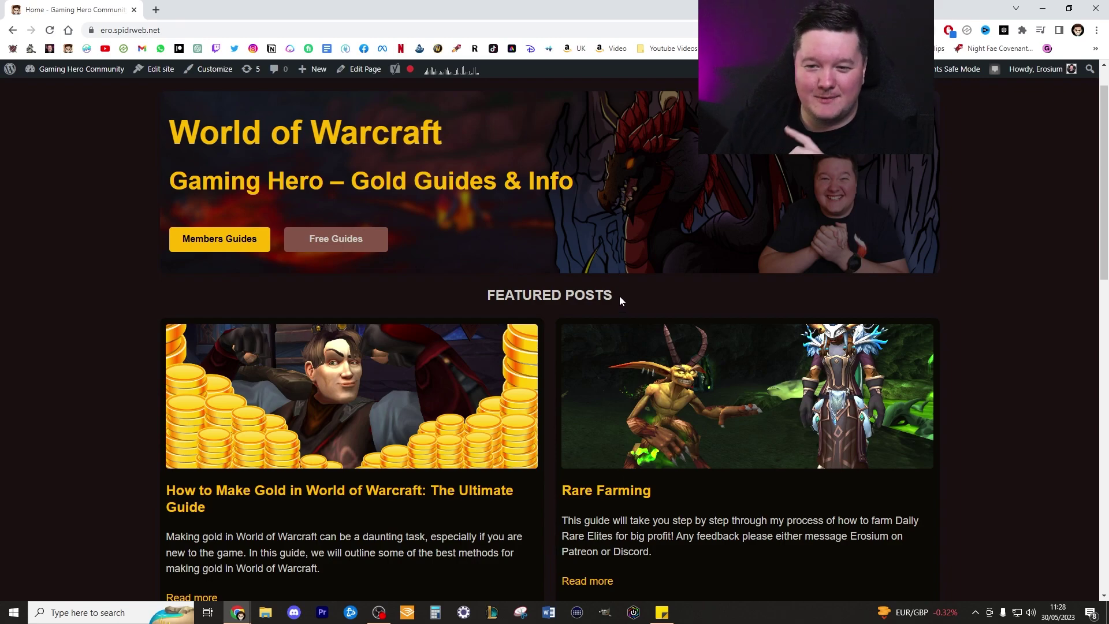
scroll(619, 289, "up", 1)
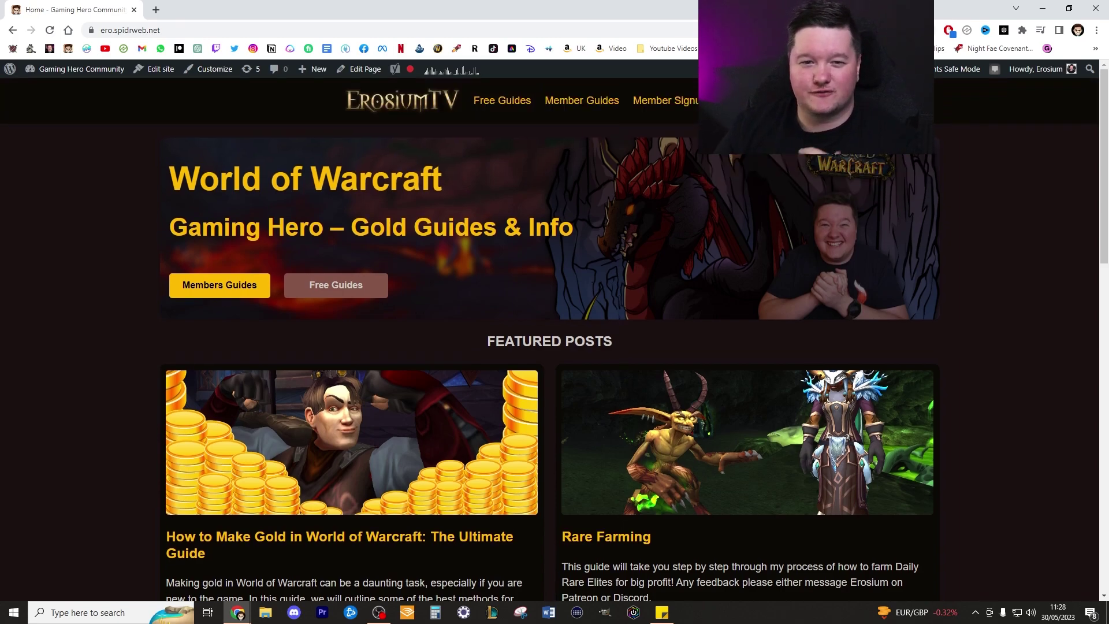